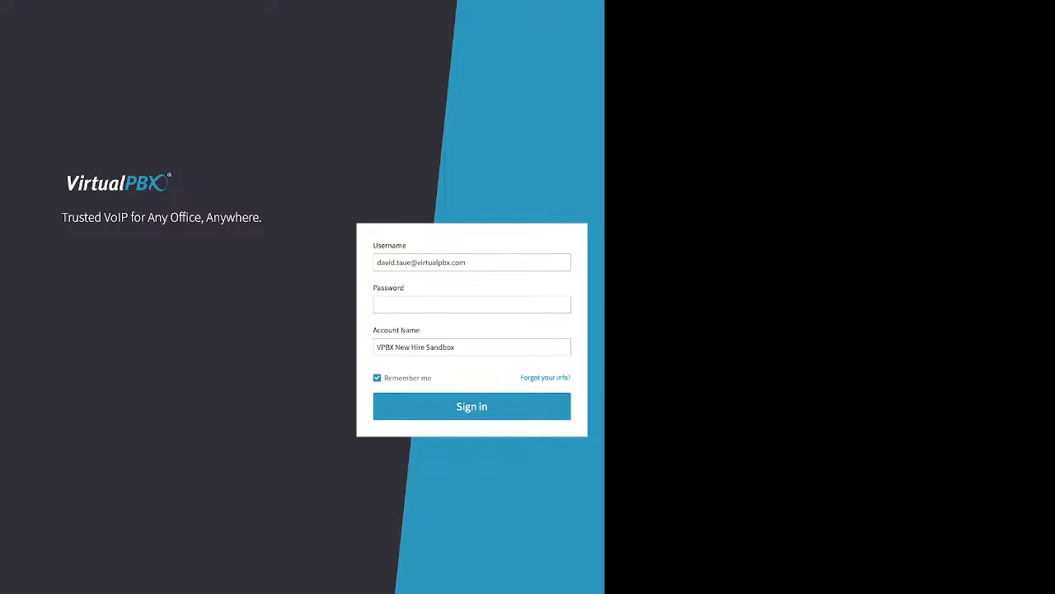
# Step: Highlight the Username, Password and Account Name fields, then bring up the 'Forgot your info?' recovery form
pyautogui.moveTo(408, 246); pyautogui.dragTo(373, 245)
pyautogui.moveTo(405, 288); pyautogui.dragTo(373, 288)
pyautogui.moveTo(422, 330); pyautogui.dragTo(373, 330)
pyautogui.click(462, 330)
pyautogui.moveTo(521, 377); pyautogui.dragTo(571, 377)
pyautogui.click(545, 378)
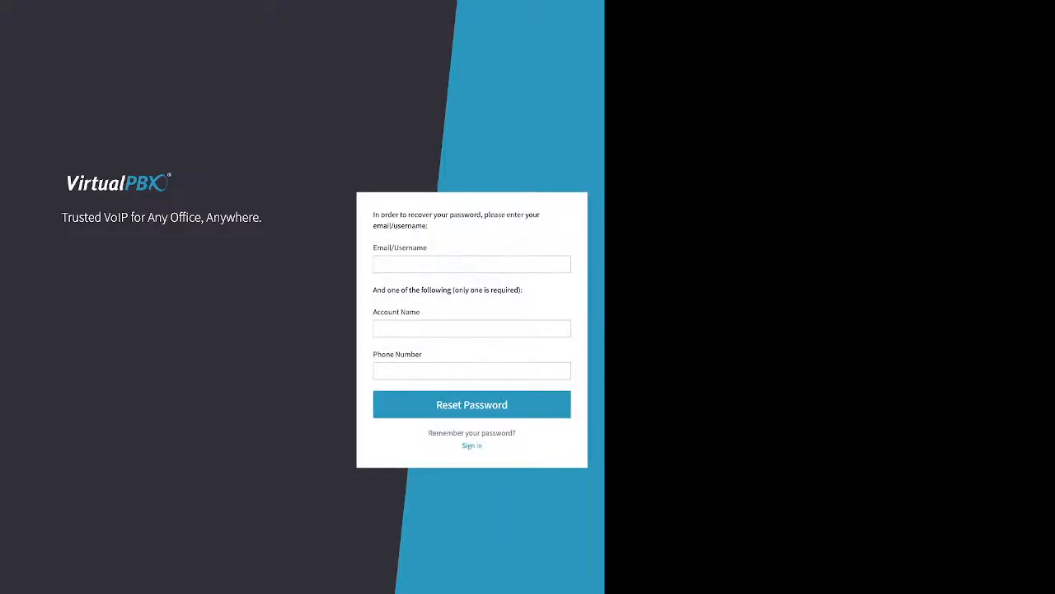
# Step: Point out the email/username, account name and phone number recovery fields, then return to sign-in
pyautogui.moveTo(429, 247); pyautogui.dragTo(377, 247)
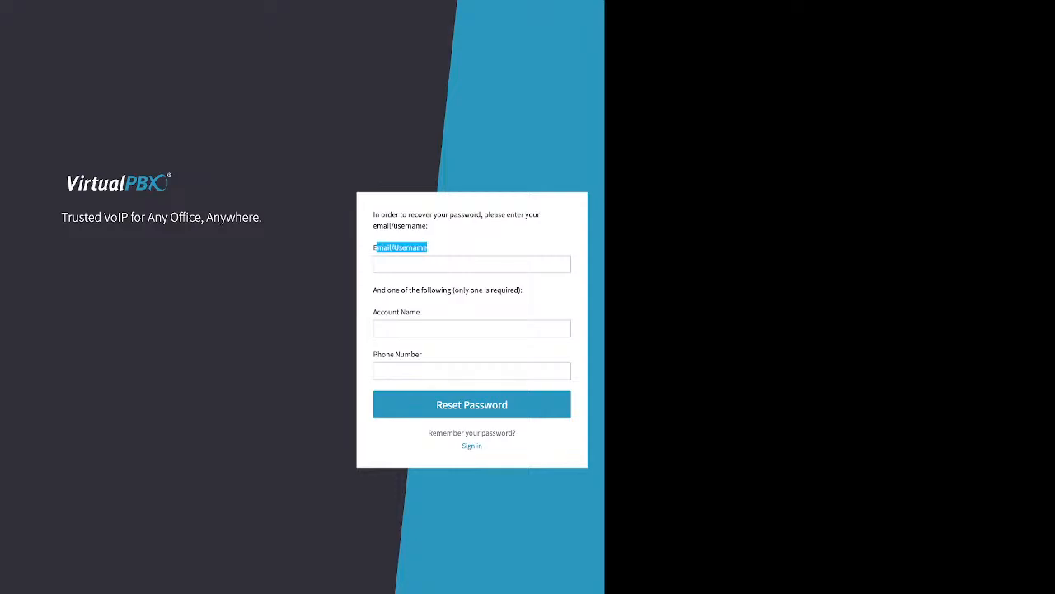
pyautogui.click(437, 249)
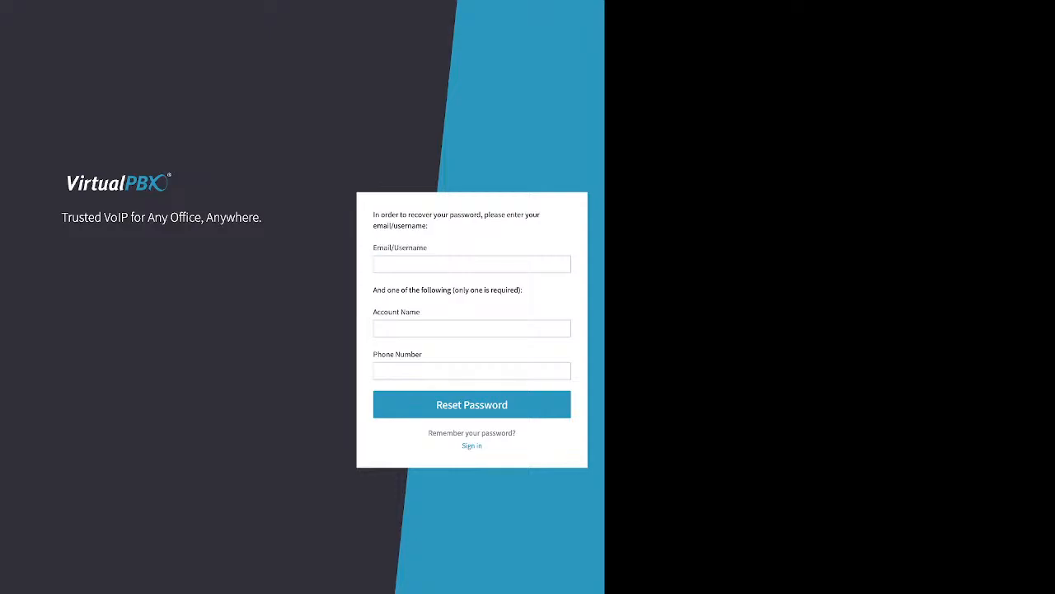
pyautogui.moveTo(373, 289); pyautogui.dragTo(520, 289)
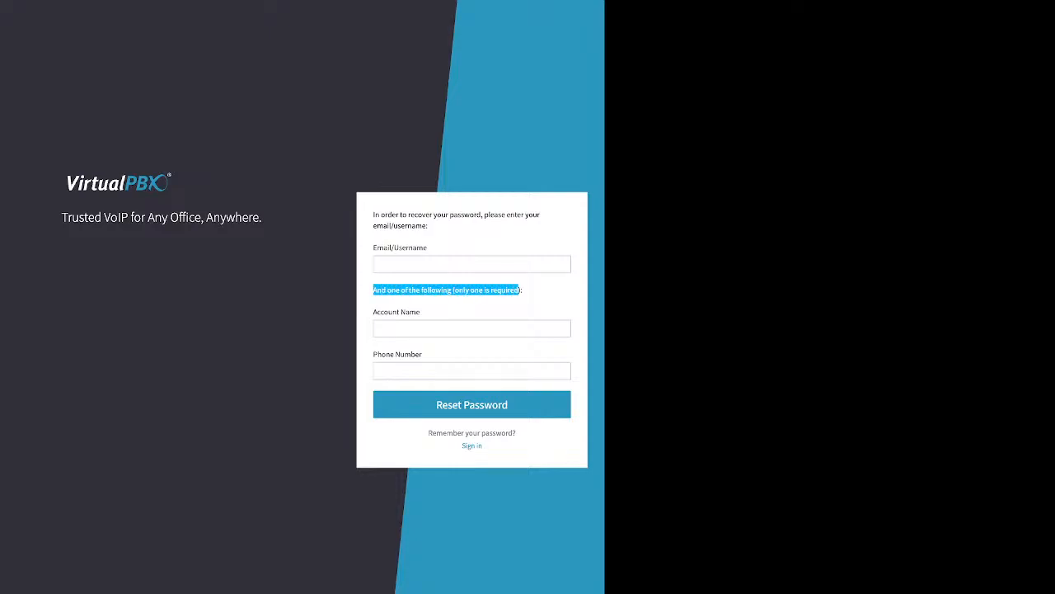
pyautogui.moveTo(374, 311); pyautogui.dragTo(421, 312)
pyautogui.moveTo(381, 354); pyautogui.dragTo(405, 354)
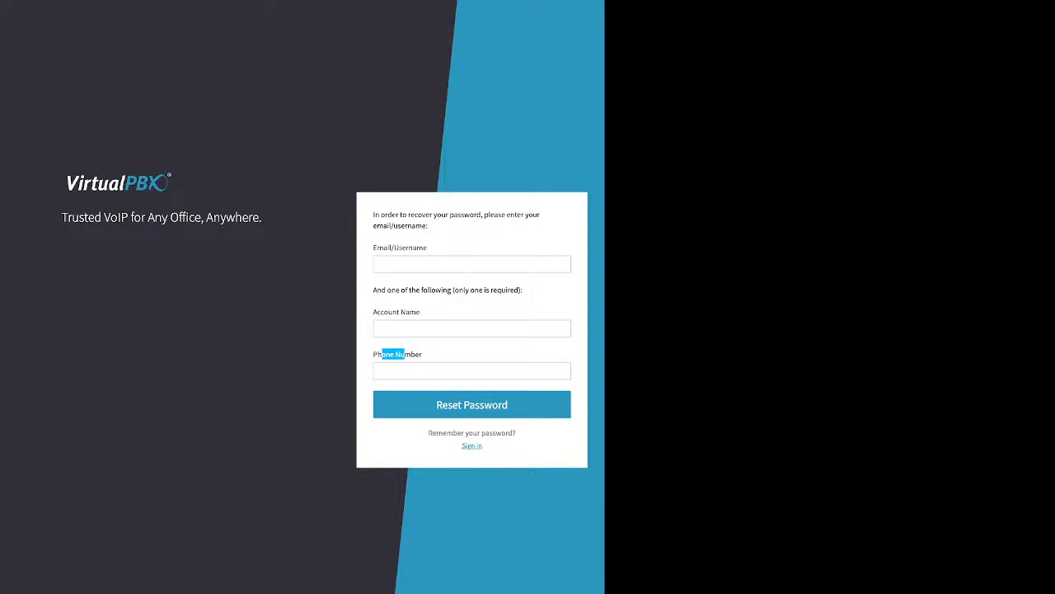
pyautogui.click(472, 445)
# Step: Enter the account password on the sign-in form and point out the remember-me option
pyautogui.click(472, 305)
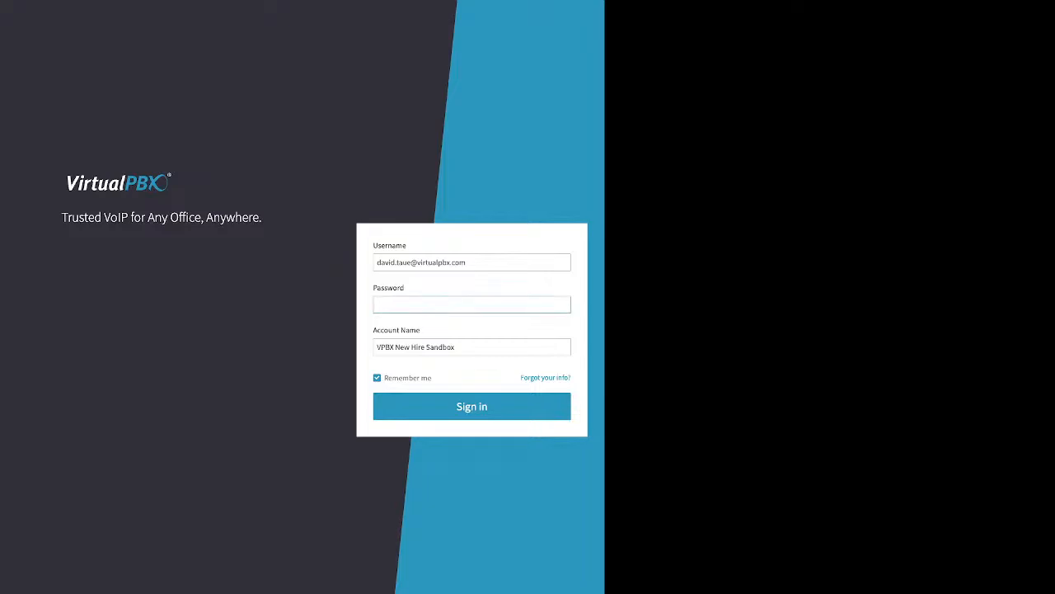
pyautogui.write('••••••••')
pyautogui.doubleClick(407, 378)
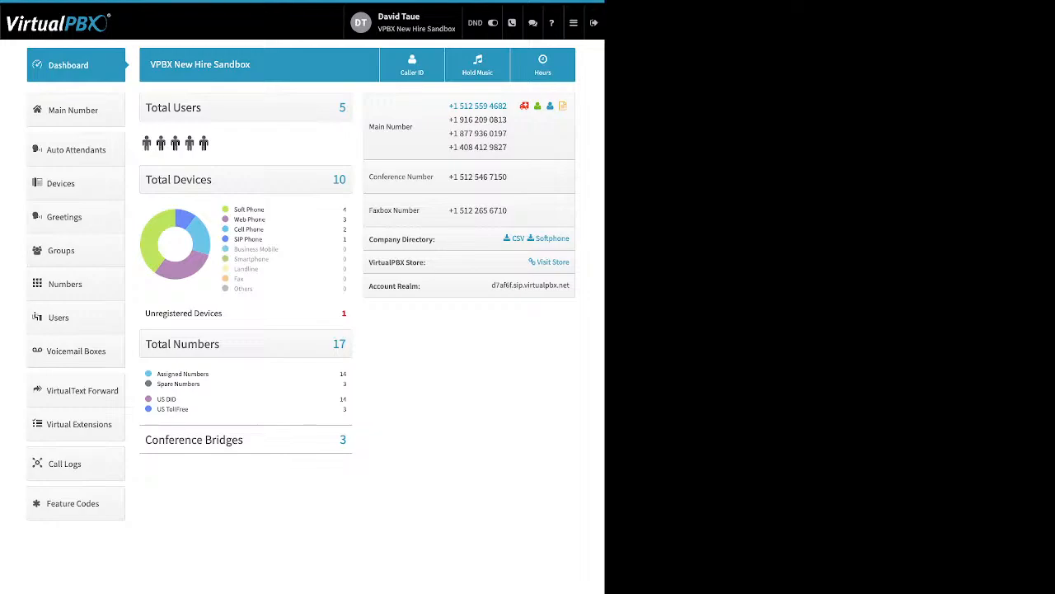
# Step: Expand Password and Timezone & Language in User settings, then switch to Account settings
pyautogui.click(404, 22)
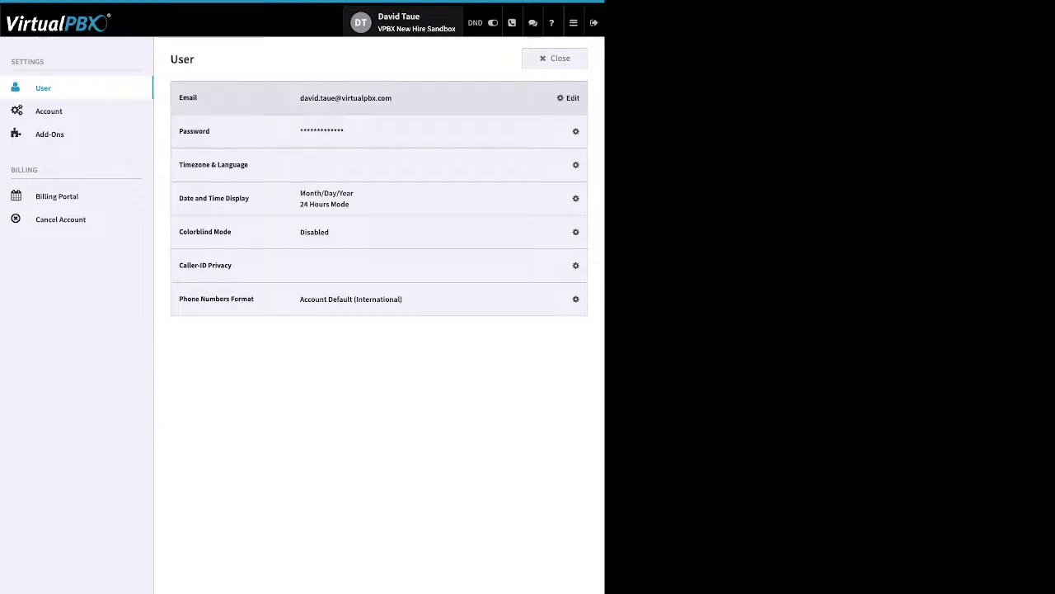
pyautogui.click(569, 131)
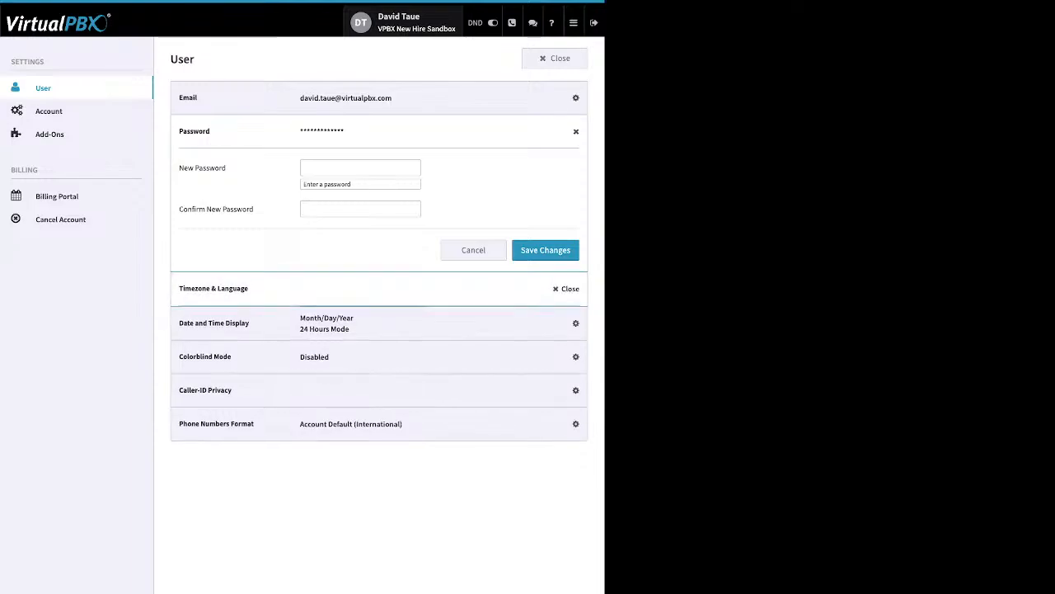
pyautogui.click(570, 288)
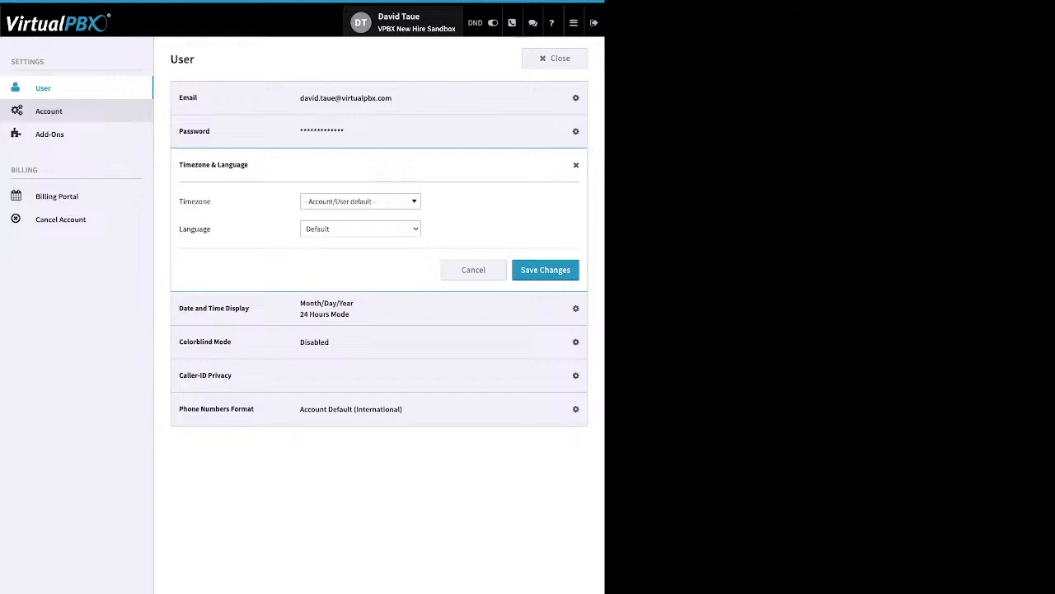
pyautogui.click(48, 111)
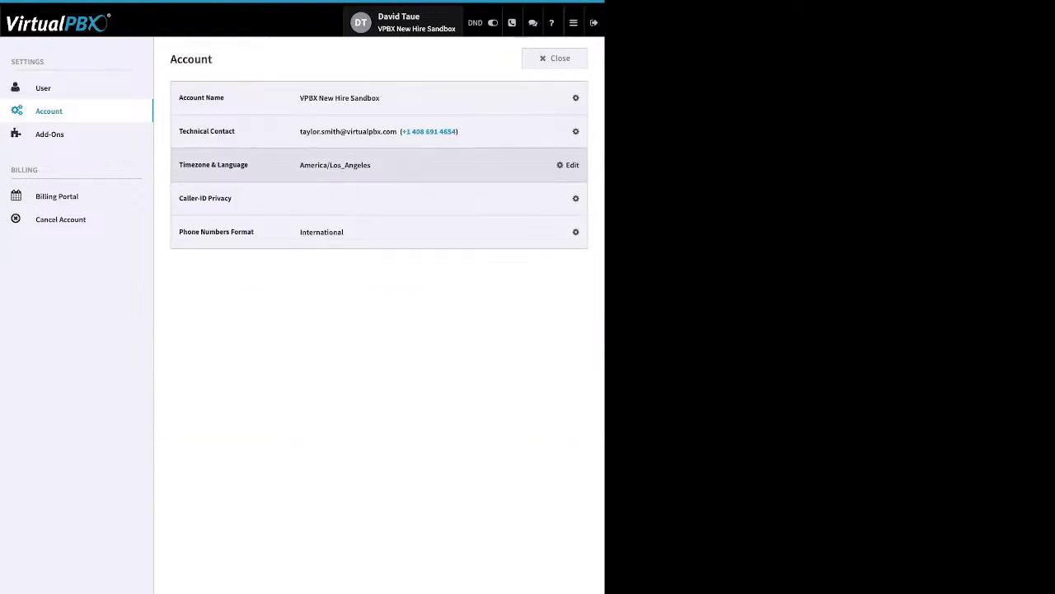
# Step: View the account Timezone & Language dropdowns, then move to the Add-Ons page
pyautogui.click(569, 165)
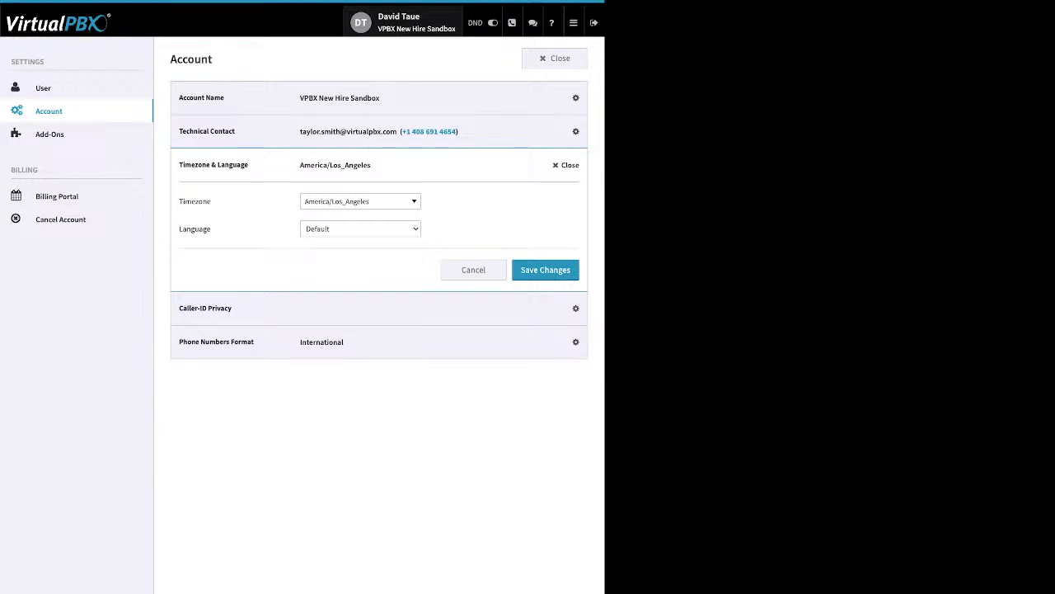
pyautogui.click(49, 135)
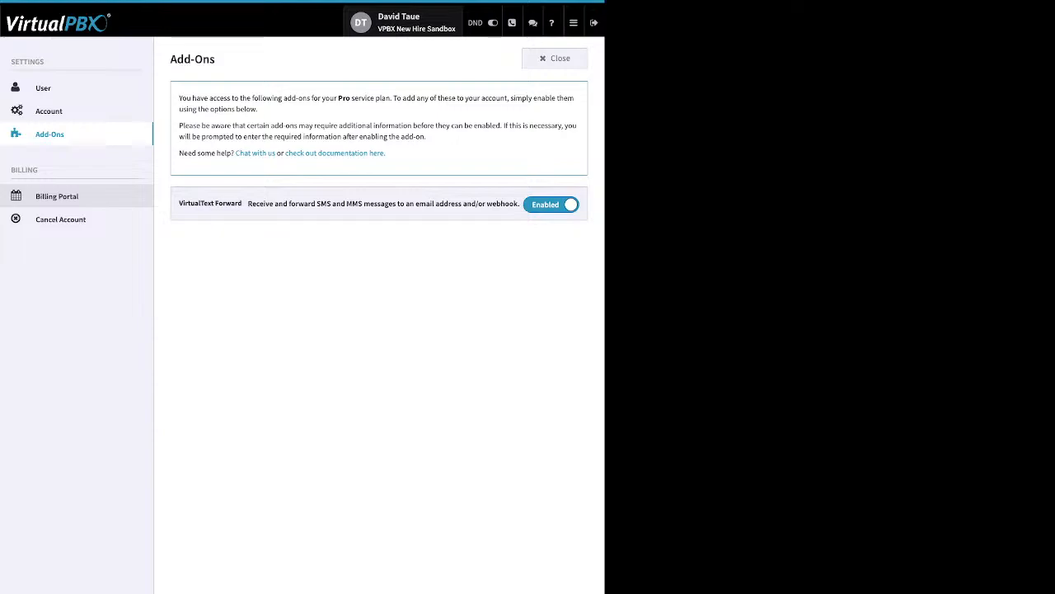
# Step: Look over the Billing Portal details, then bring up the Cancel Account warning page
pyautogui.click(57, 196)
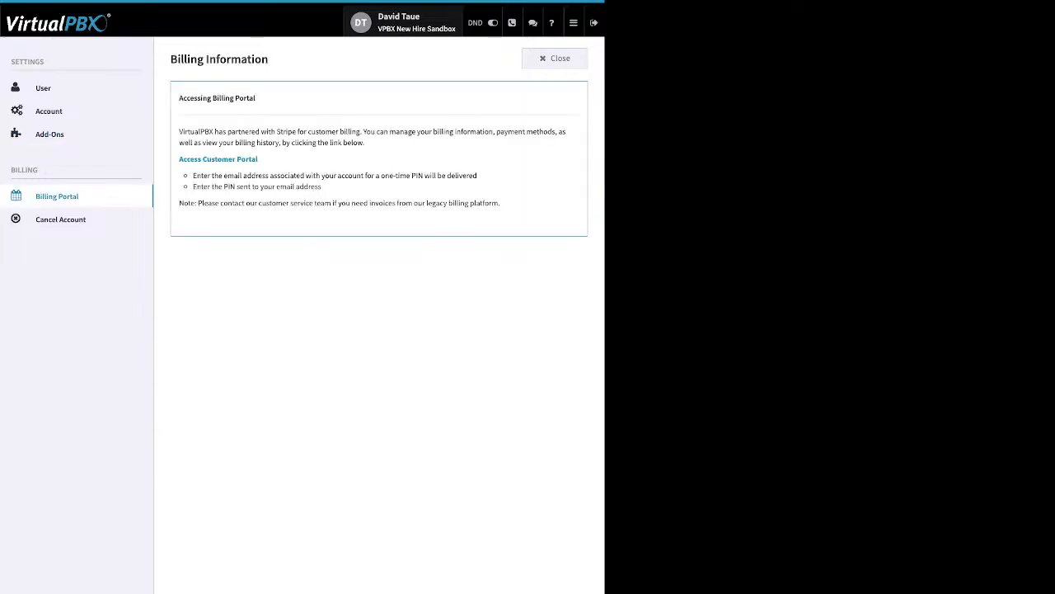
pyautogui.moveTo(258, 159); pyautogui.dragTo(187, 160)
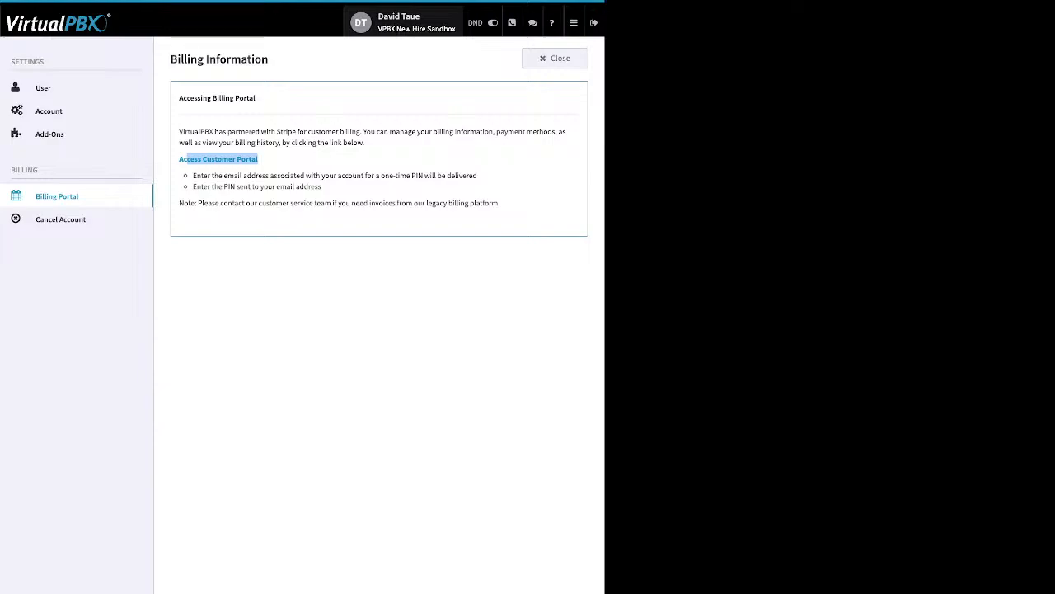
pyautogui.click(248, 264)
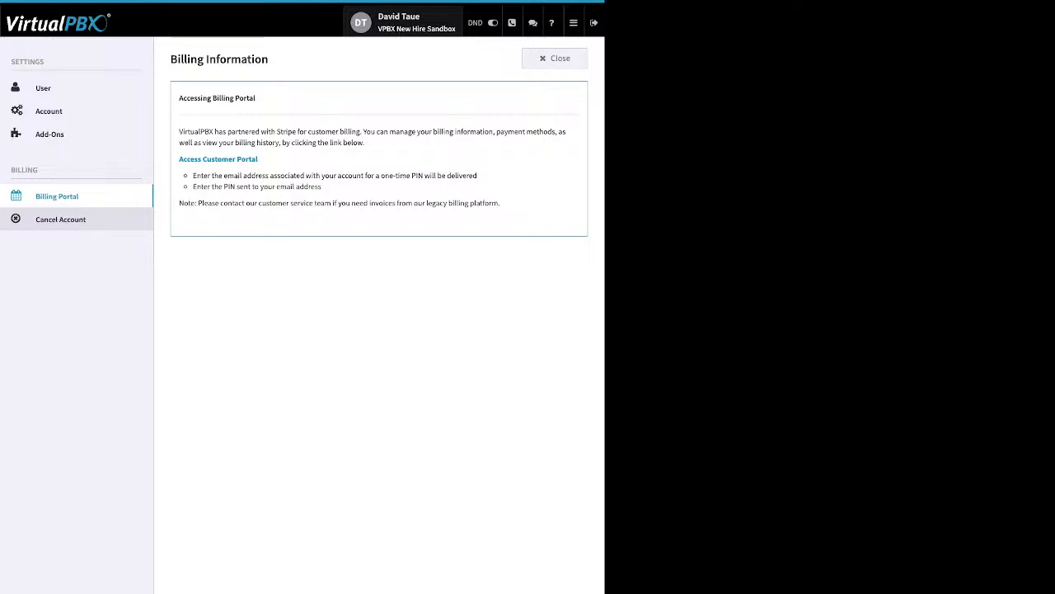
pyautogui.click(60, 219)
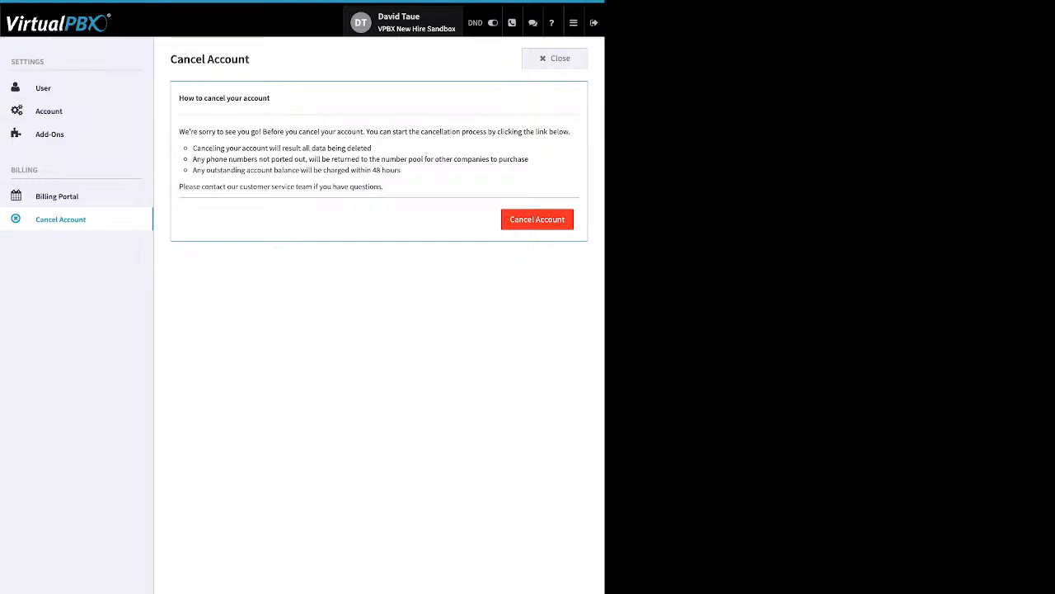
# Step: Return to User settings, then close the settings panel
pyautogui.click(43, 88)
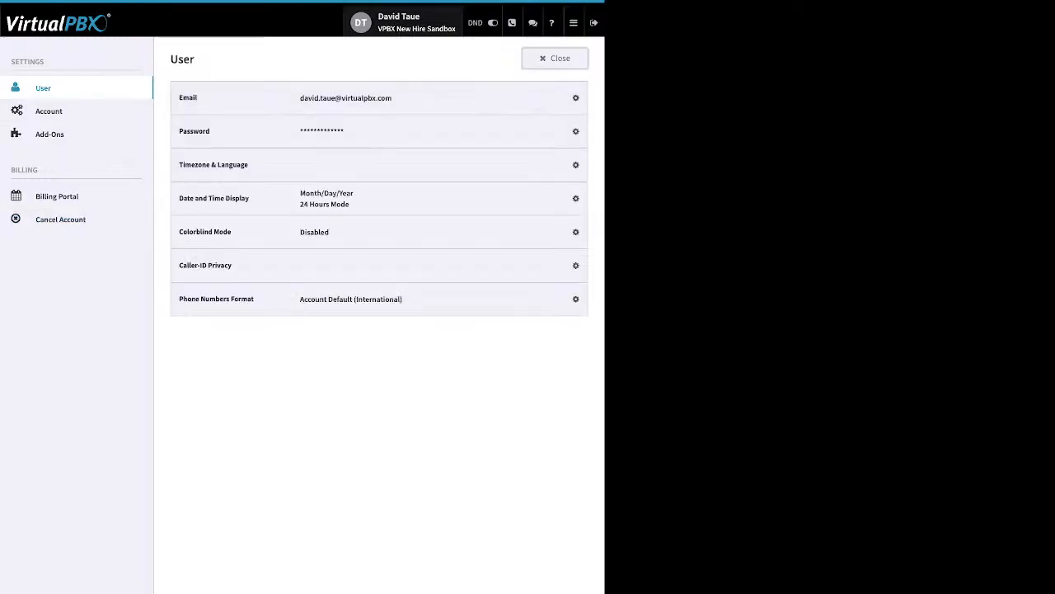
pyautogui.click(554, 59)
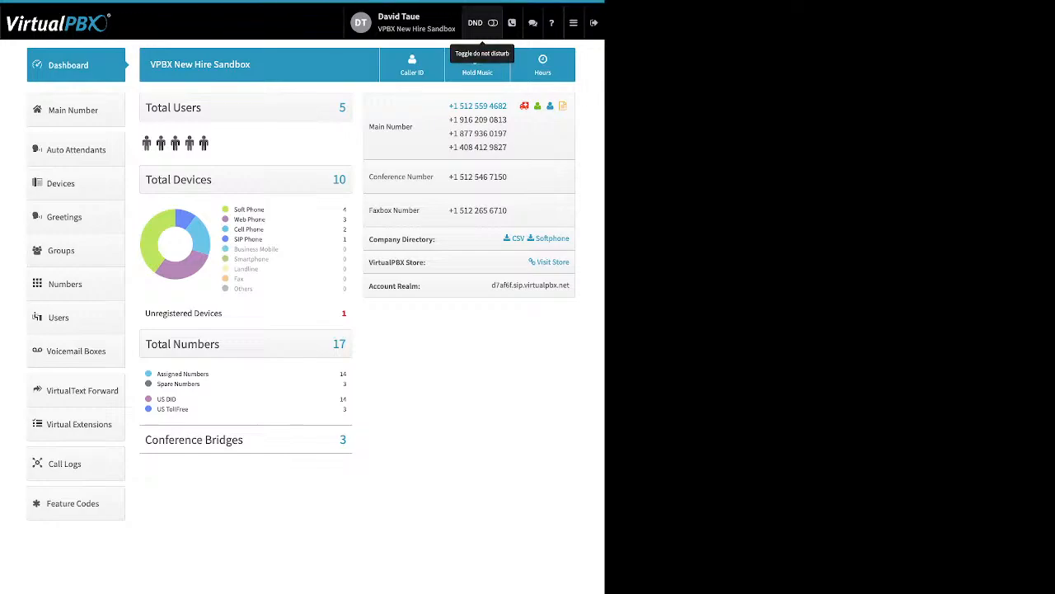
# Step: Switch the DND toggle in the top bar on
pyautogui.click(492, 24)
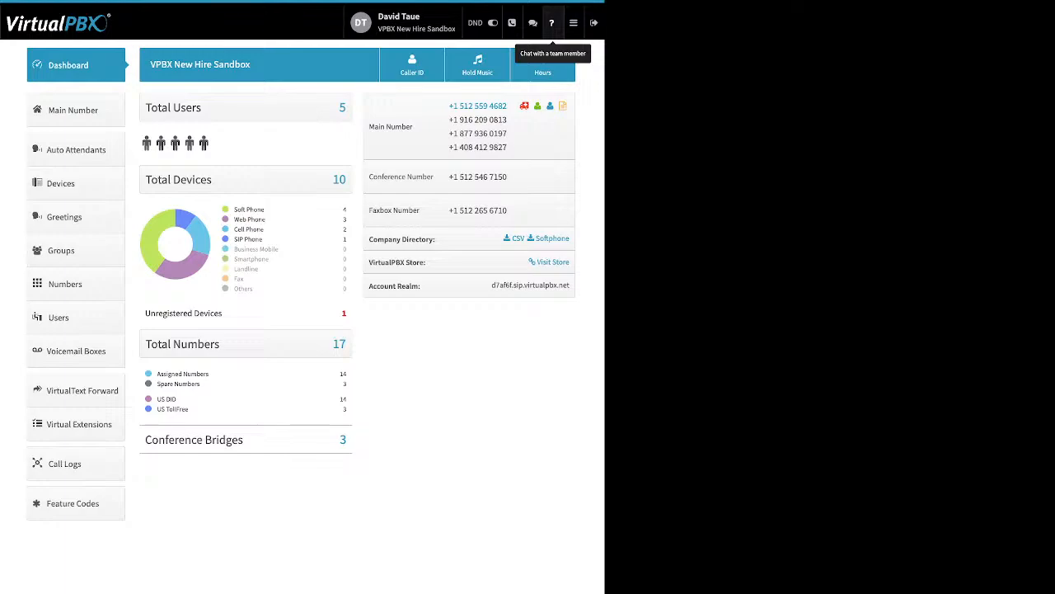
pyautogui.click(573, 22)
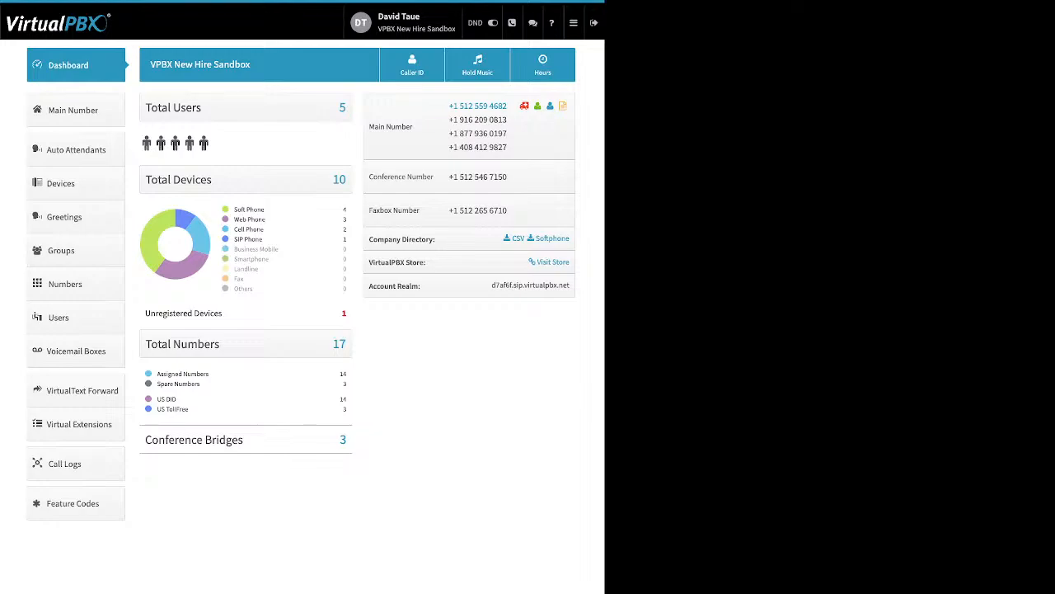
pyautogui.moveTo(234, 209); pyautogui.dragTo(265, 209)
pyautogui.moveTo(266, 210); pyautogui.dragTo(258, 219)
pyautogui.moveTo(264, 229); pyautogui.dragTo(234, 229)
pyautogui.moveTo(264, 239); pyautogui.dragTo(234, 239)
pyautogui.moveTo(167, 313); pyautogui.dragTo(224, 314)
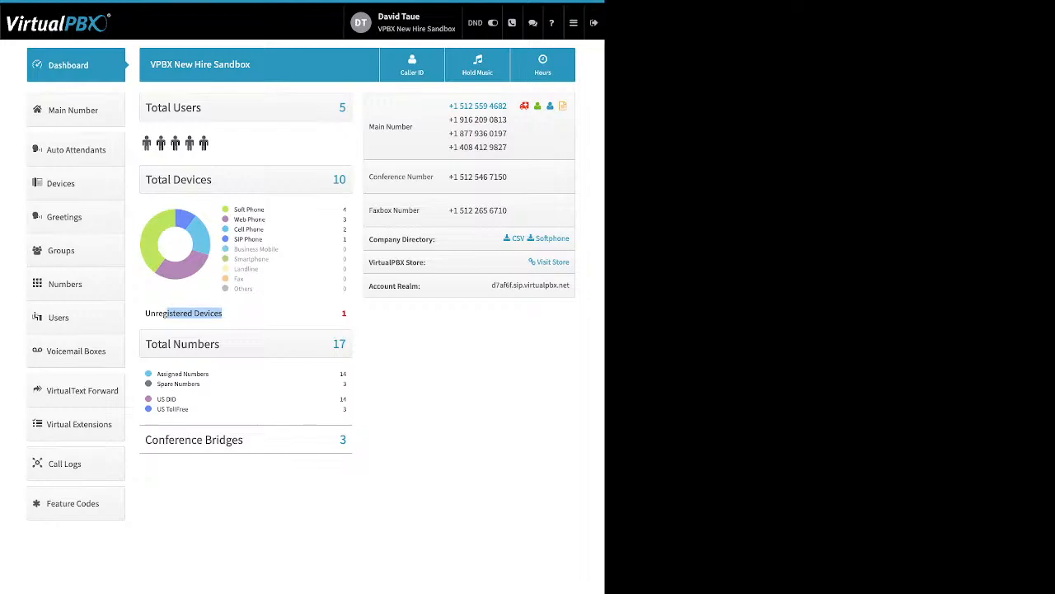
pyautogui.click(223, 314)
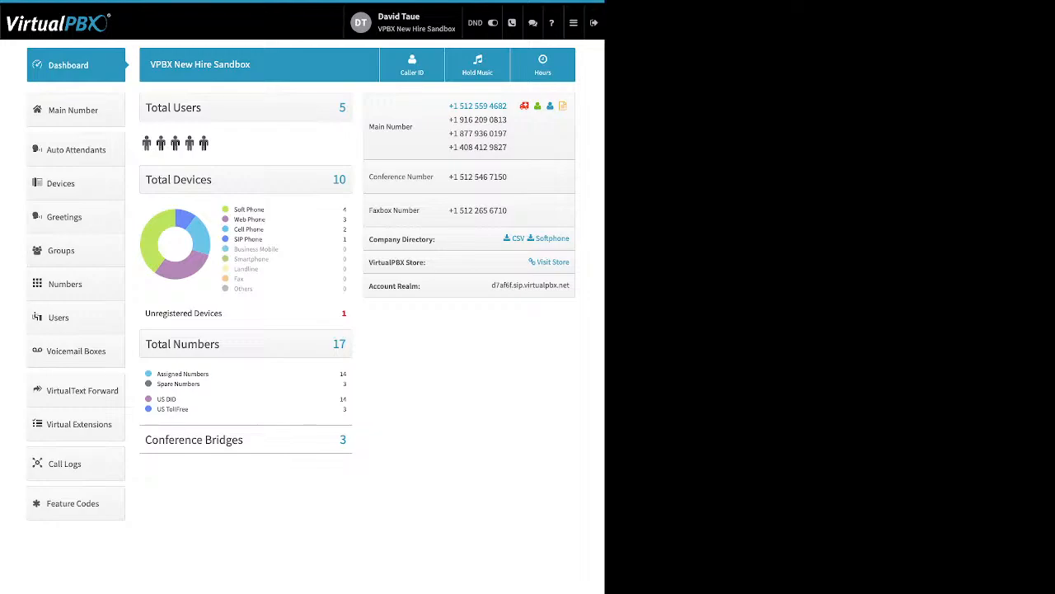
pyautogui.moveTo(157, 374); pyautogui.dragTo(200, 385)
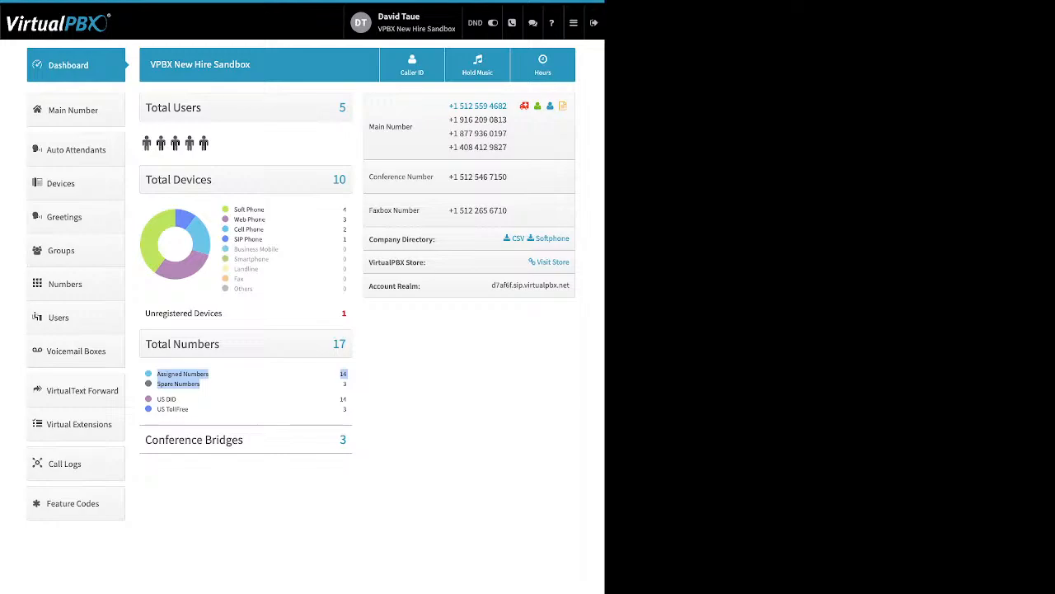
pyautogui.click(239, 386)
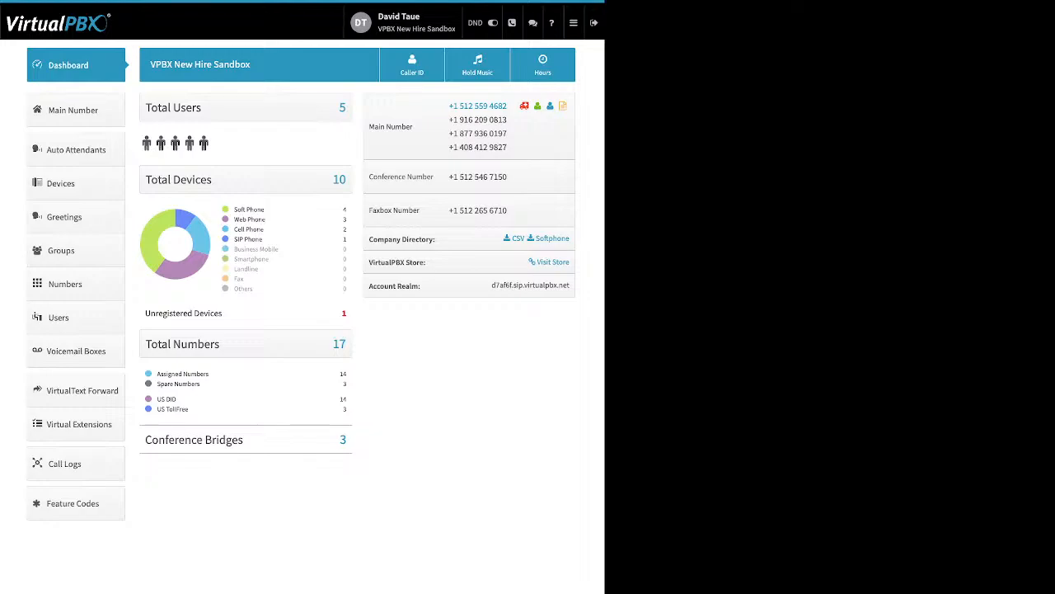
pyautogui.moveTo(177, 399); pyautogui.dragTo(165, 399)
pyautogui.click(172, 399)
pyautogui.moveTo(348, 409); pyautogui.dragTo(157, 399)
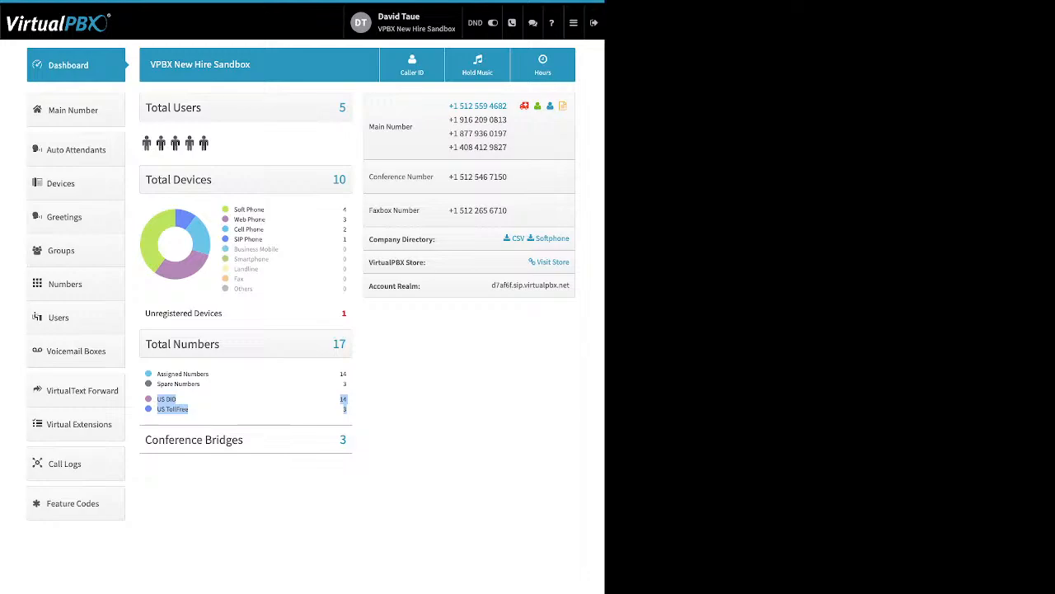
pyautogui.moveTo(247, 440); pyautogui.dragTo(152, 440)
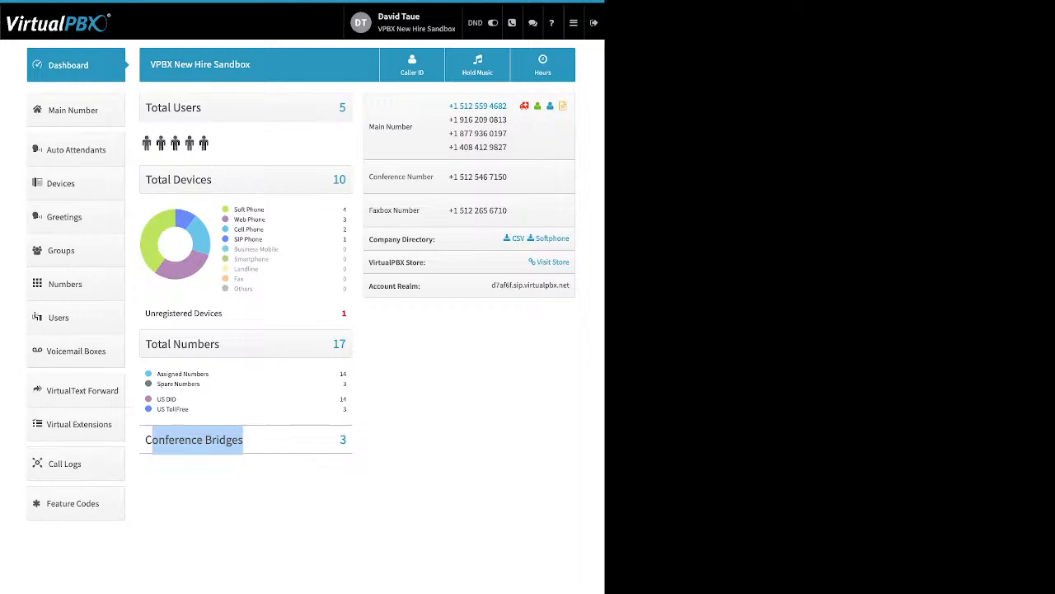
pyautogui.click(396, 396)
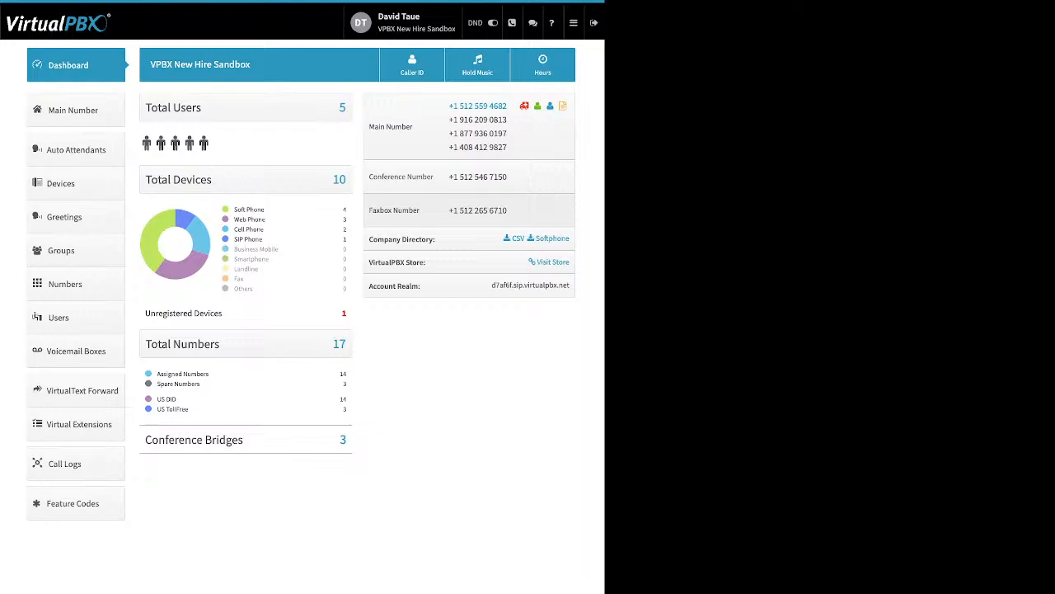
pyautogui.moveTo(435, 239); pyautogui.dragTo(368, 239)
pyautogui.click(402, 239)
pyautogui.moveTo(535, 238)
pyautogui.mouseDown()
pyautogui.moveTo(570, 238)
pyautogui.moveTo(536, 238)
pyautogui.mouseUp()
pyautogui.click(570, 238)
pyautogui.click(536, 238)
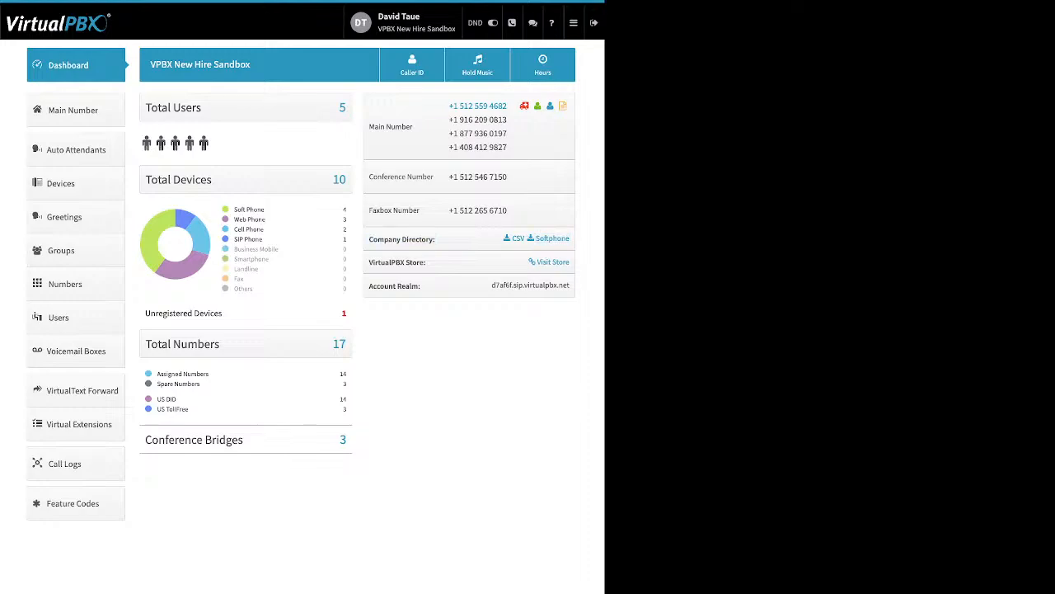
pyautogui.moveTo(572, 288); pyautogui.dragTo(500, 238)
pyautogui.click(500, 239)
pyautogui.moveTo(425, 262); pyautogui.dragTo(368, 262)
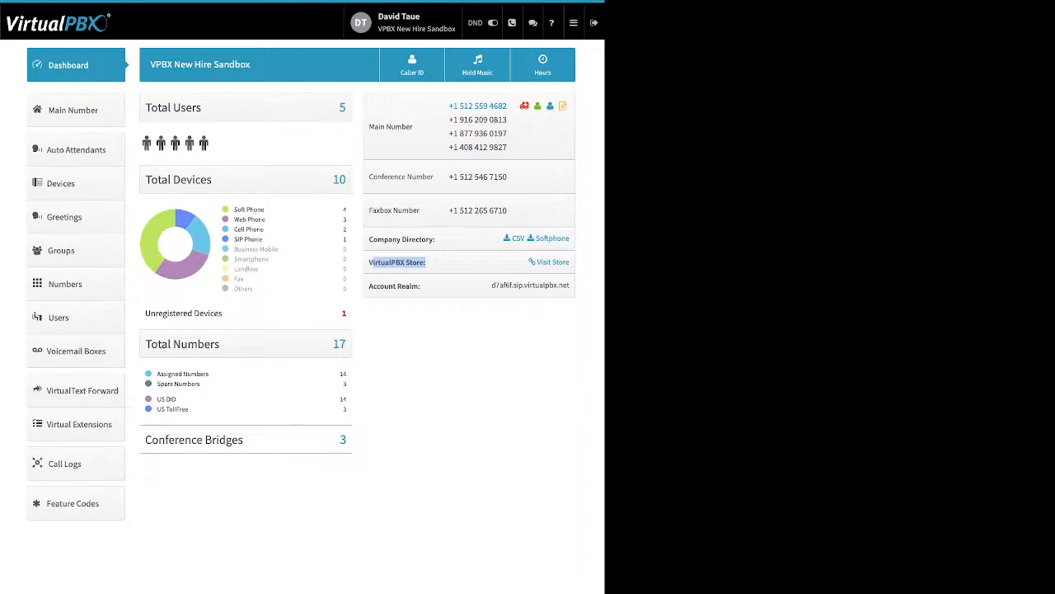
pyautogui.click(425, 263)
pyautogui.moveTo(373, 286); pyautogui.dragTo(421, 286)
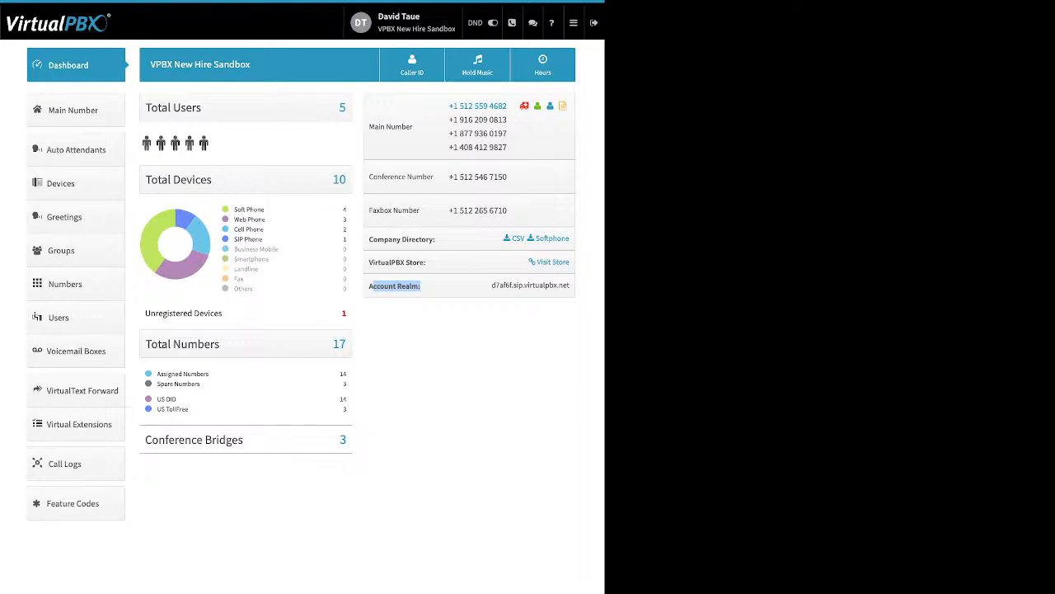
pyautogui.click(429, 316)
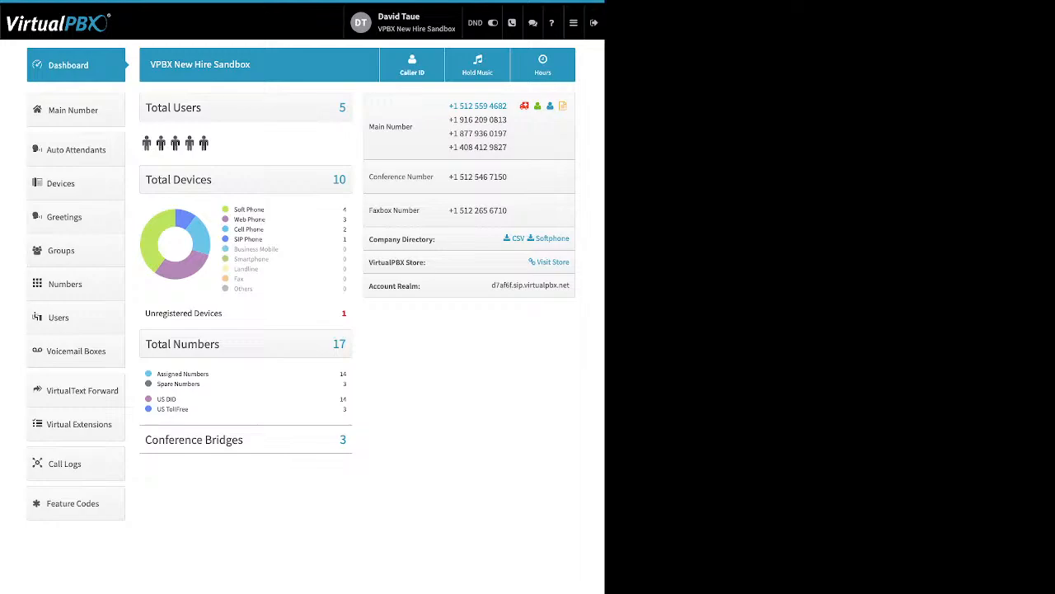
pyautogui.click(412, 64)
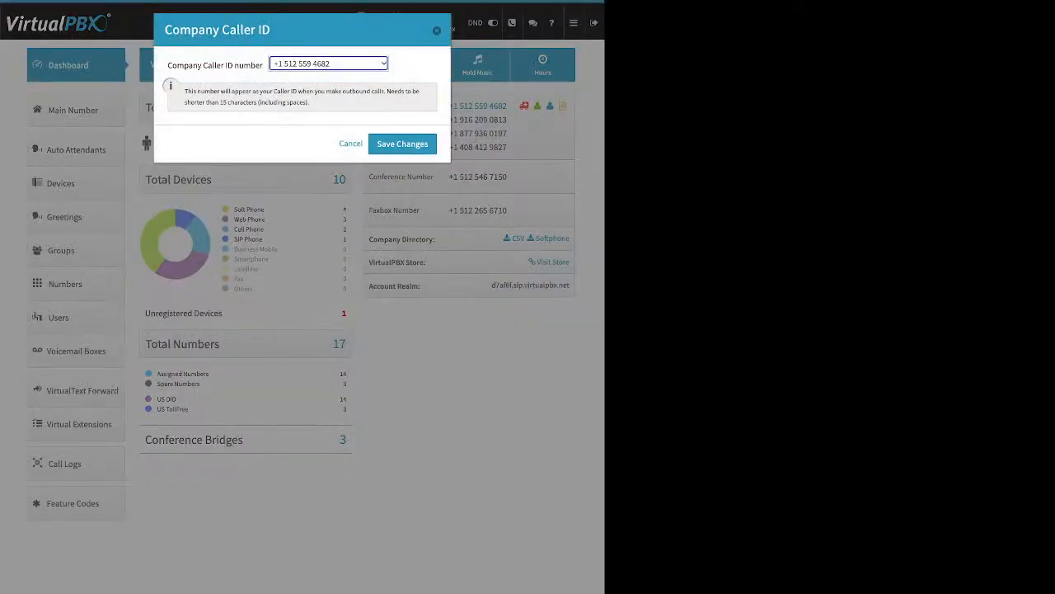
pyautogui.click(328, 64)
pyautogui.click(351, 143)
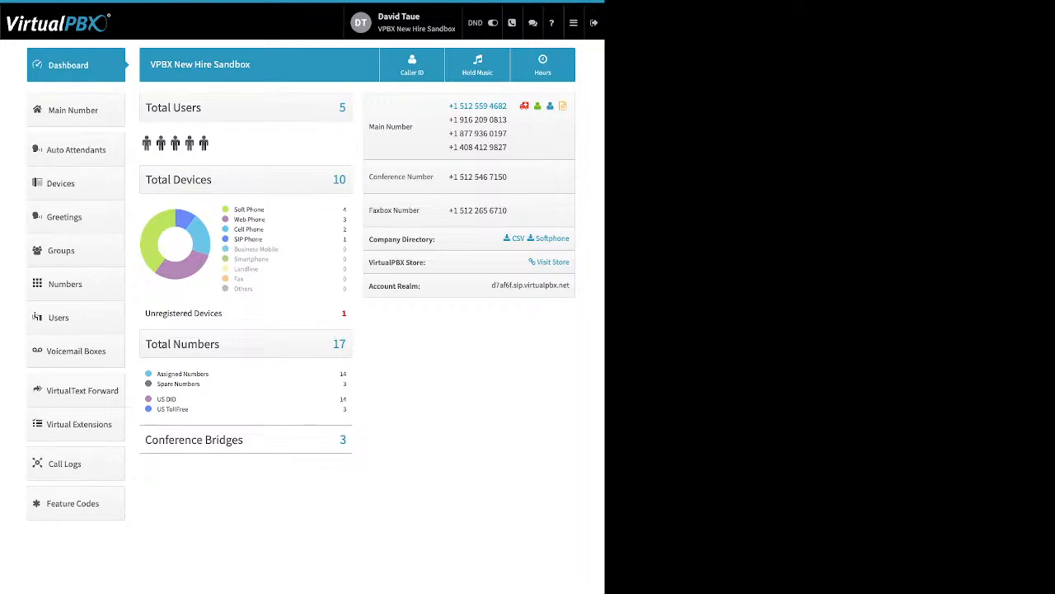
# Step: In the Music-On-Hold dialog, replace Hold1 with MainGR 1 as the account's hold music
pyautogui.click(477, 65)
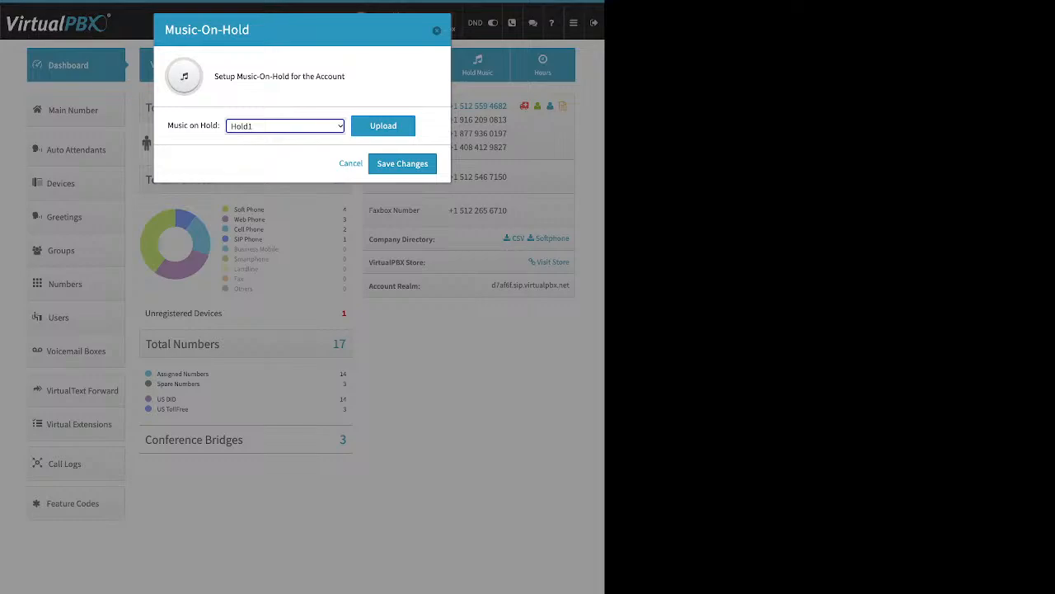
pyautogui.click(383, 126)
pyautogui.click(383, 129)
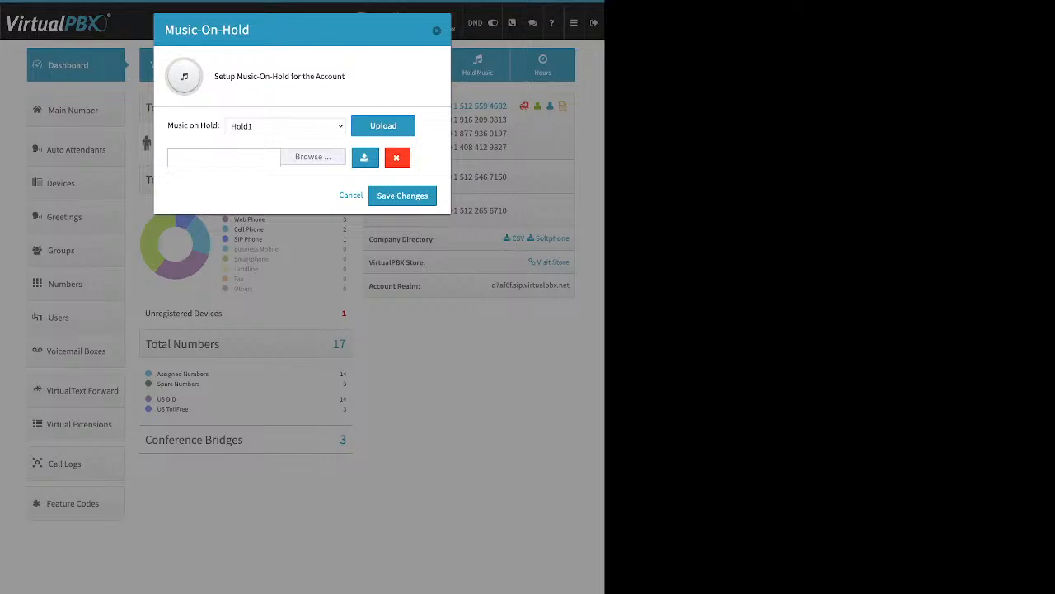
pyautogui.click(284, 126)
# Step: Save the MainGR 1 hold music change and go to the Users list
pyautogui.click(403, 195)
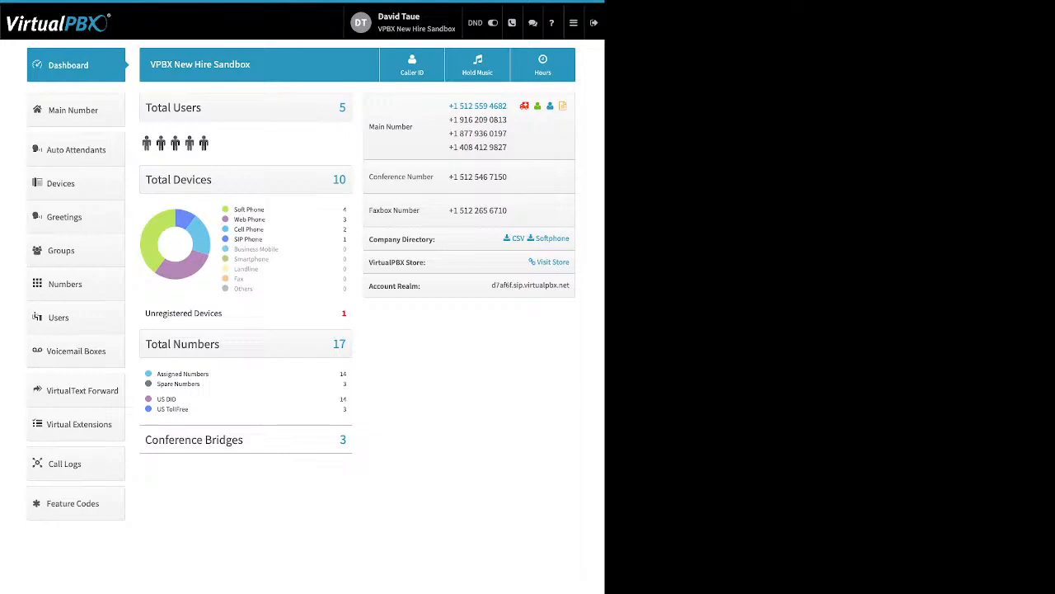
pyautogui.click(59, 317)
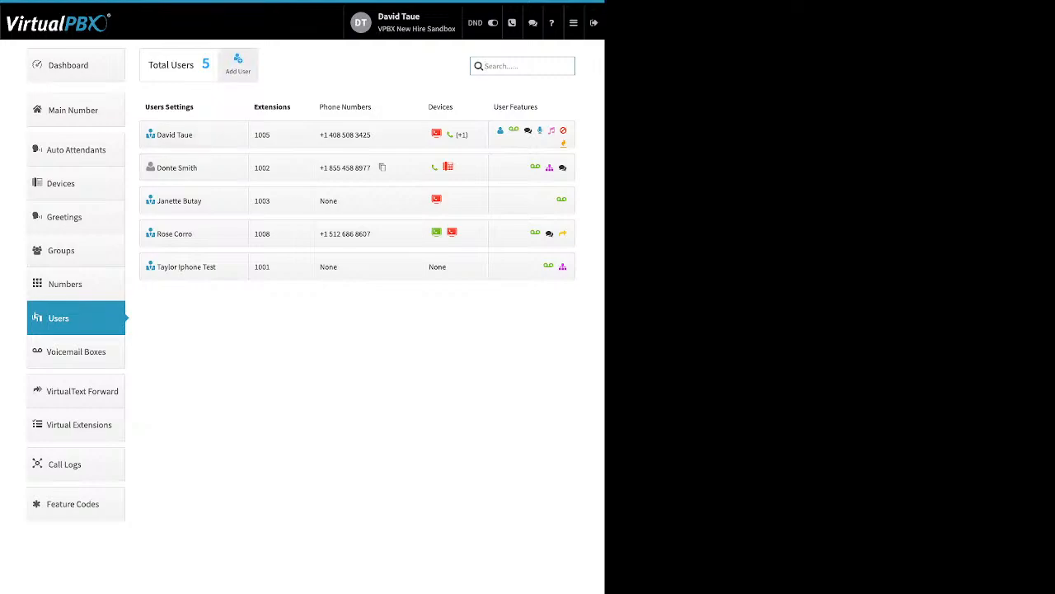
# Step: Open the Add User and Device form and highlight its first name, last name, login email, password and main extension fields
pyautogui.click(238, 65)
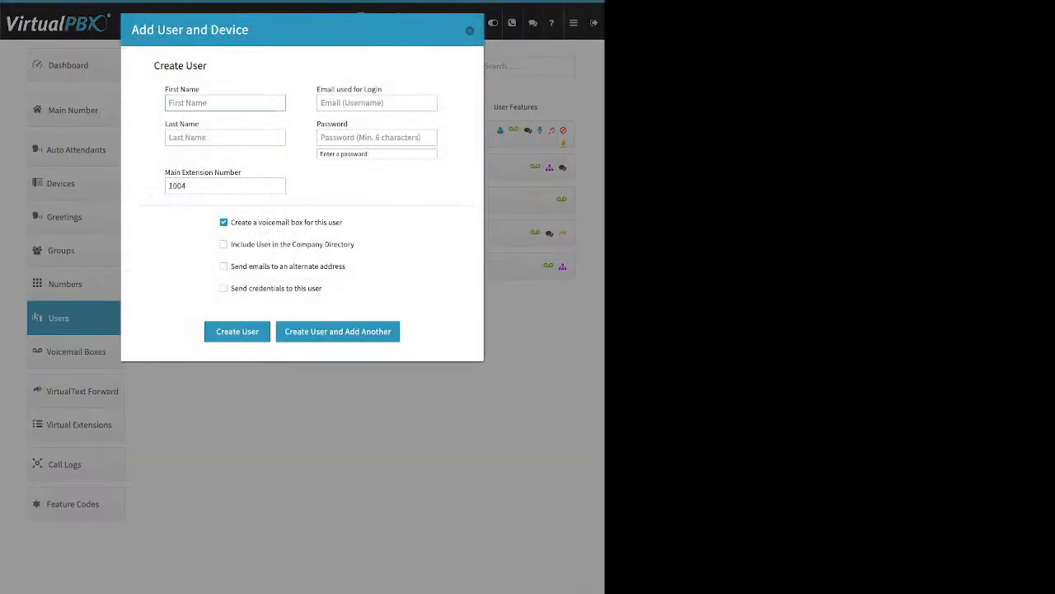
pyautogui.moveTo(196, 89); pyautogui.dragTo(164, 89)
pyautogui.moveTo(198, 123); pyautogui.dragTo(178, 123)
pyautogui.click(382, 89)
pyautogui.moveTo(381, 89); pyautogui.dragTo(317, 89)
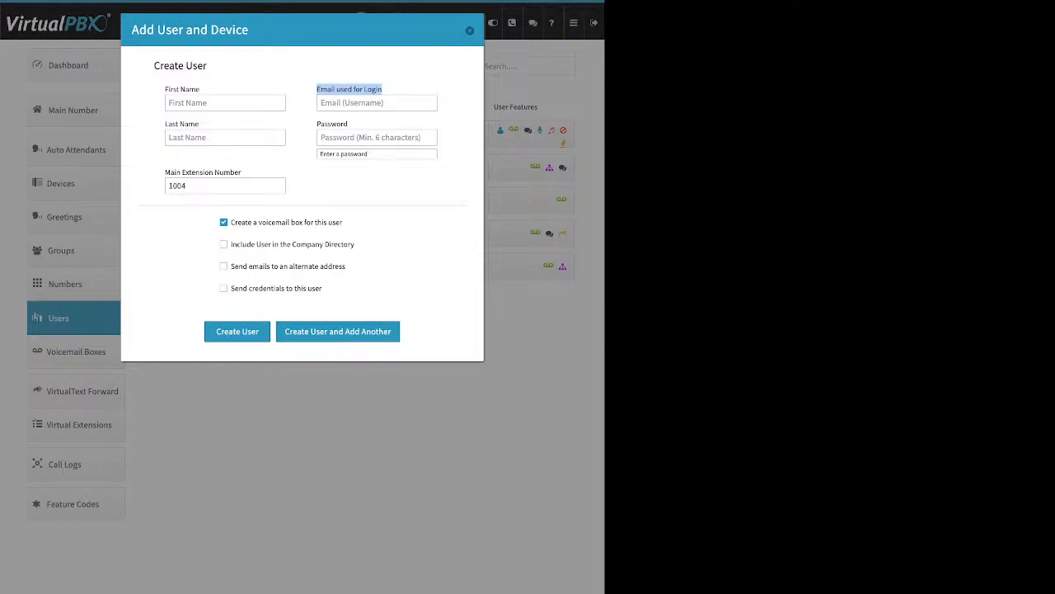
pyautogui.moveTo(348, 124); pyautogui.dragTo(321, 123)
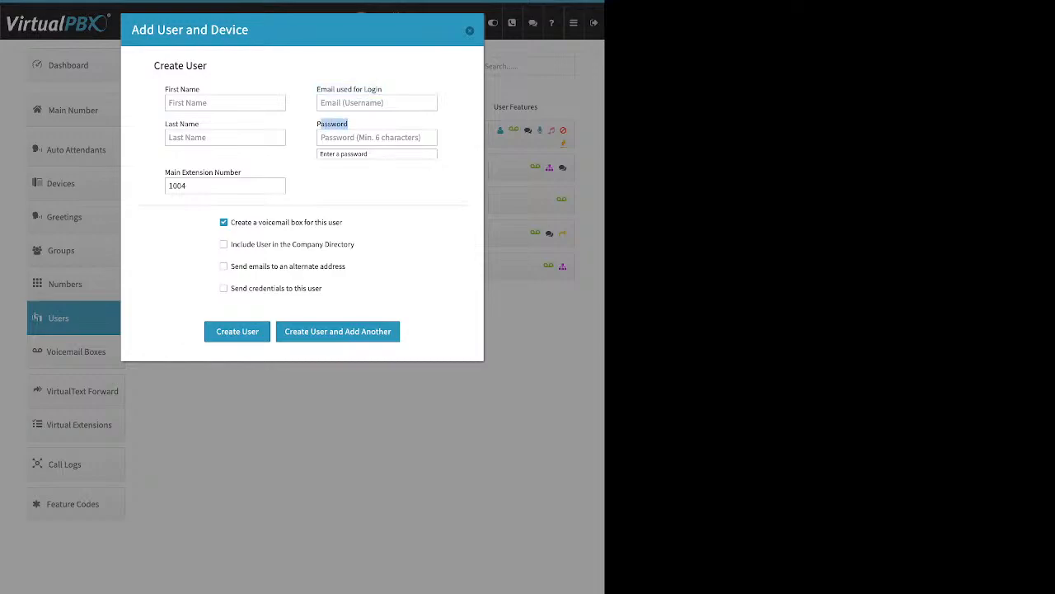
pyautogui.click(330, 124)
pyautogui.moveTo(241, 172); pyautogui.dragTo(172, 172)
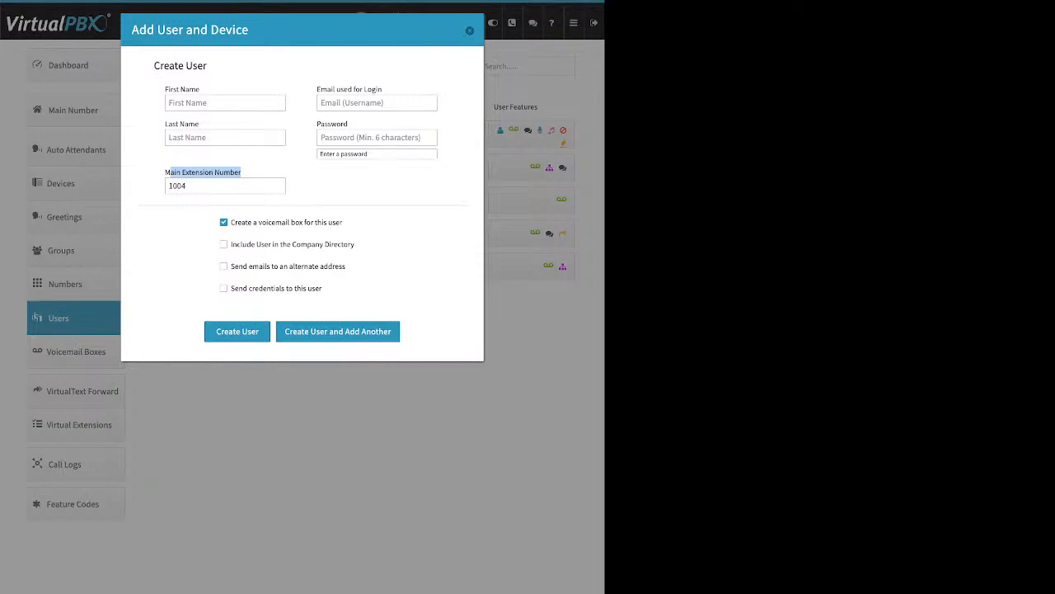
# Step: Replace main extension 1004 with 8445, then highlight the voicemail box option
pyautogui.click(188, 185)
pyautogui.doubleClick(178, 185)
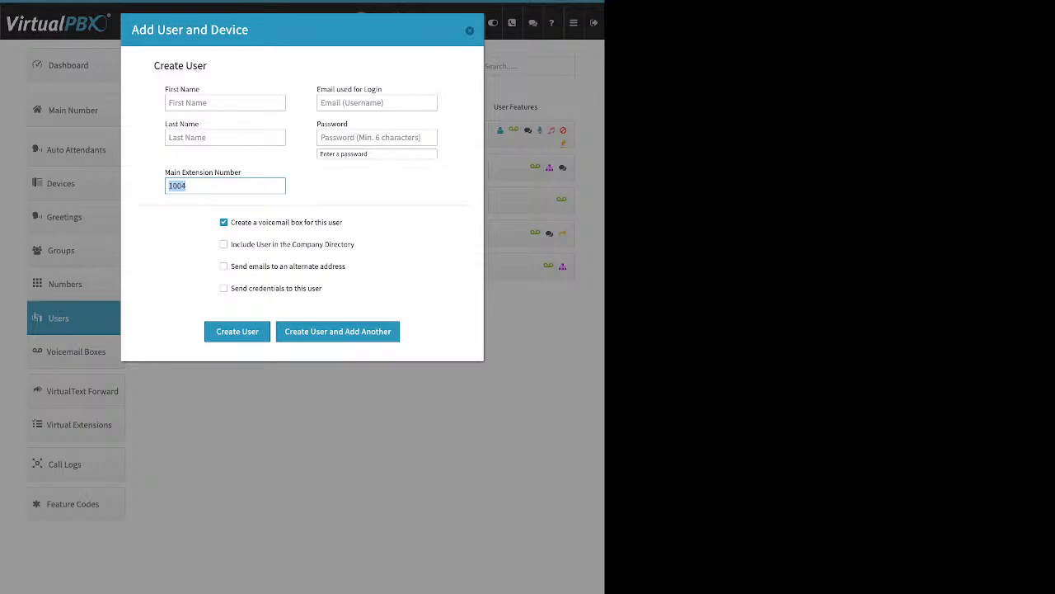
pyautogui.write('8445')
pyautogui.moveTo(231, 222); pyautogui.dragTo(343, 223)
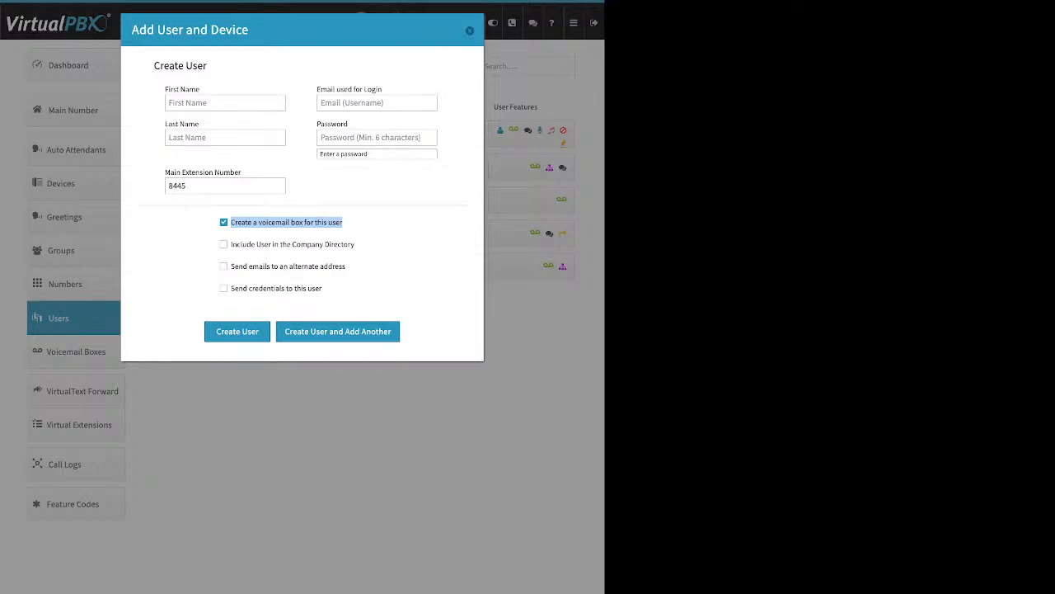
# Step: Highlight the company directory option and toggle the alternate email address option on and off
pyautogui.click(361, 239)
pyautogui.moveTo(359, 244); pyautogui.dragTo(230, 244)
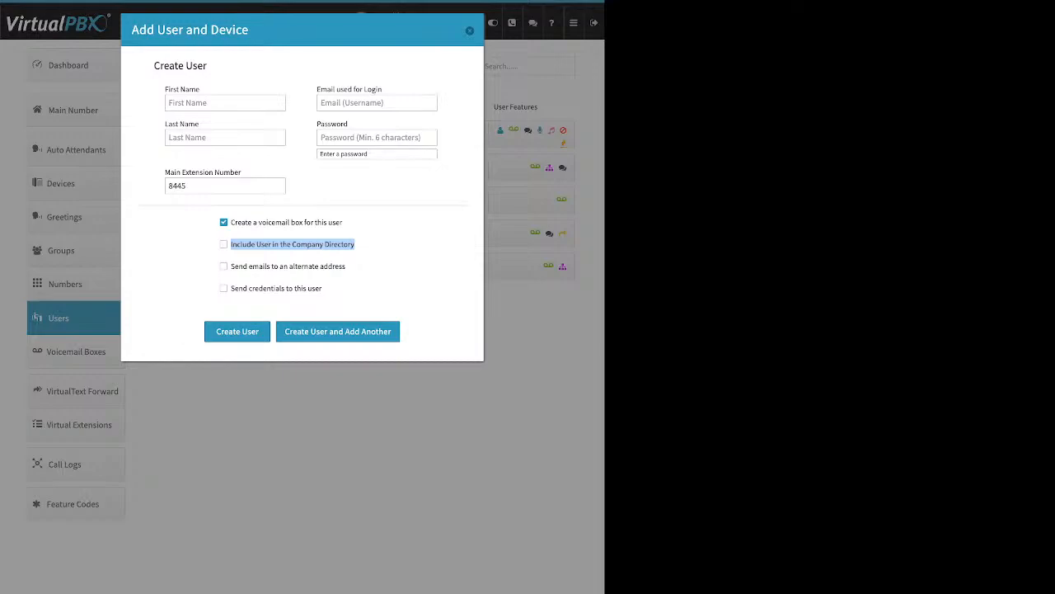
pyautogui.click(380, 254)
pyautogui.moveTo(346, 266); pyautogui.dragTo(231, 266)
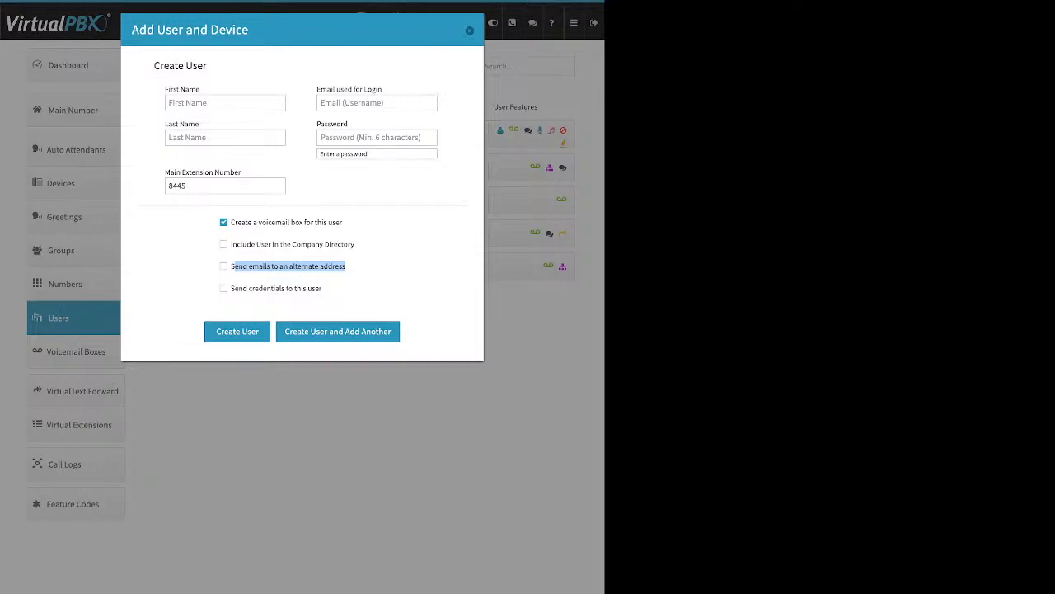
pyautogui.click(224, 266)
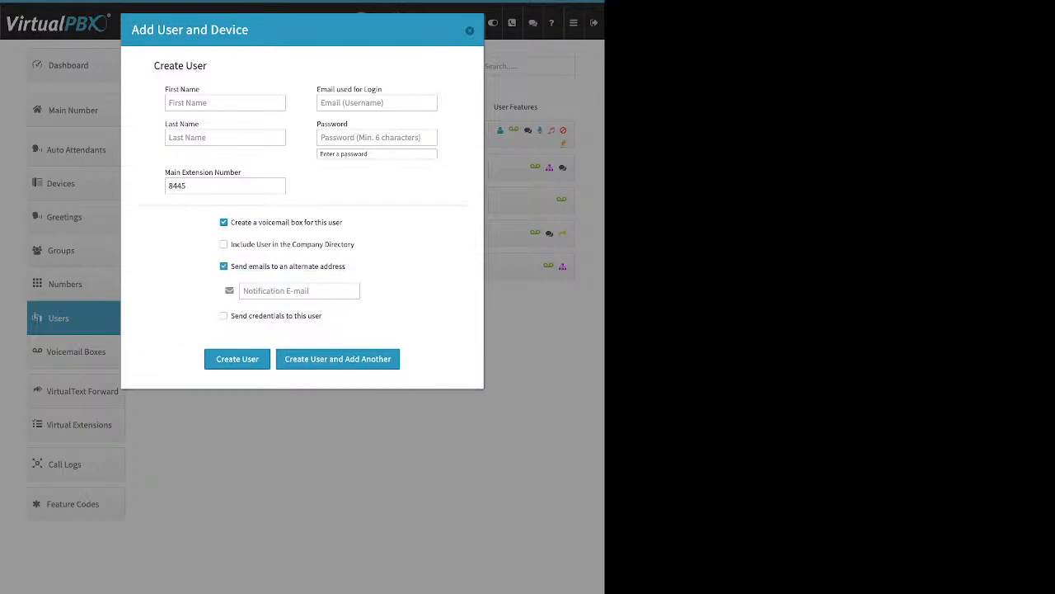
pyautogui.click(299, 291)
pyautogui.click(223, 266)
# Step: Toggle the send-credentials option on and off, then close the form without creating a user
pyautogui.moveTo(322, 288); pyautogui.dragTo(230, 288)
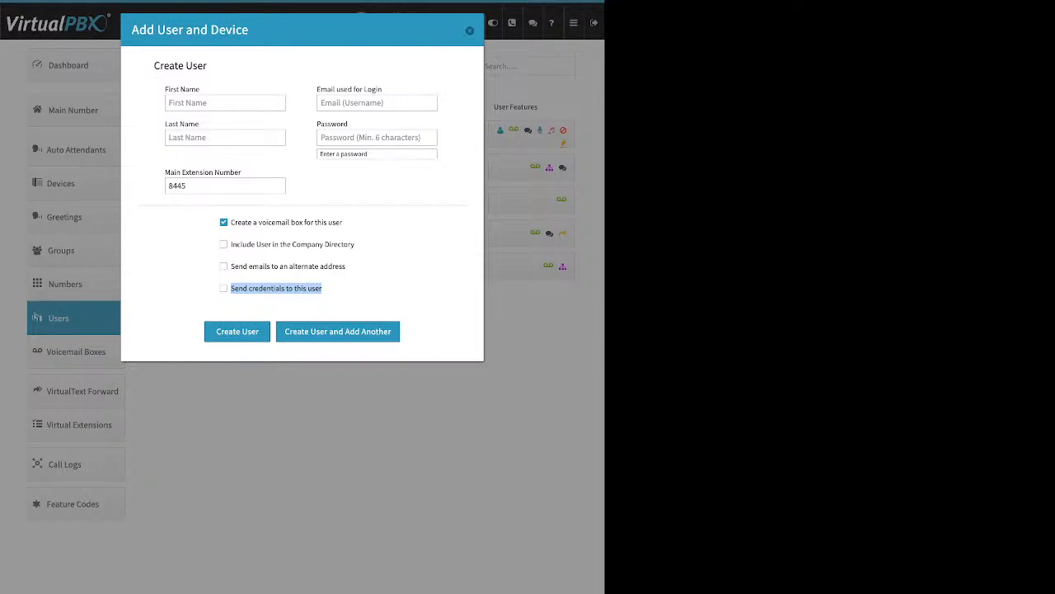
pyautogui.click(338, 295)
pyautogui.click(223, 288)
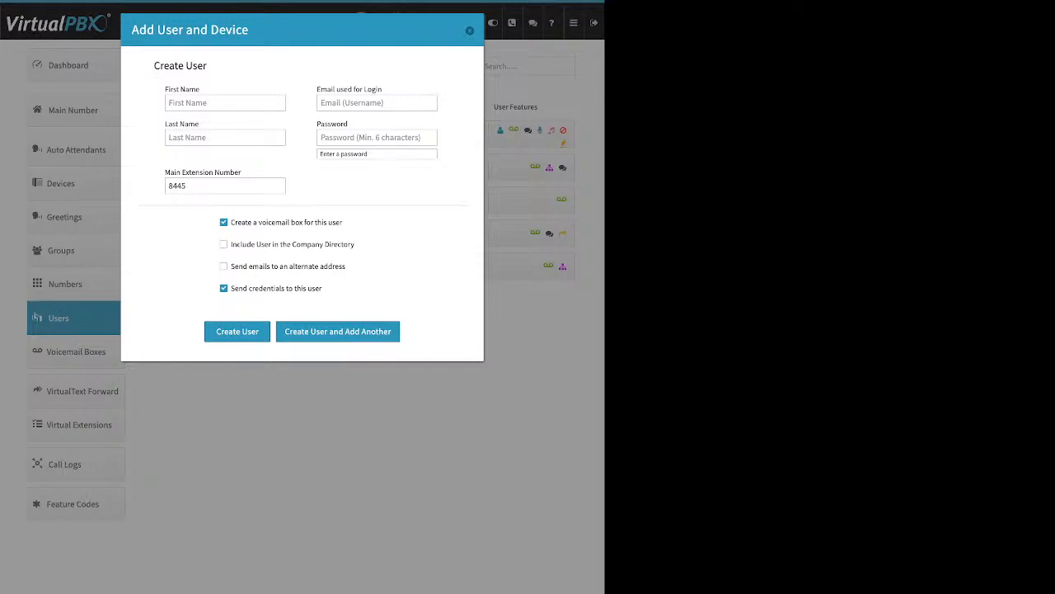
pyautogui.click(224, 288)
pyautogui.click(470, 31)
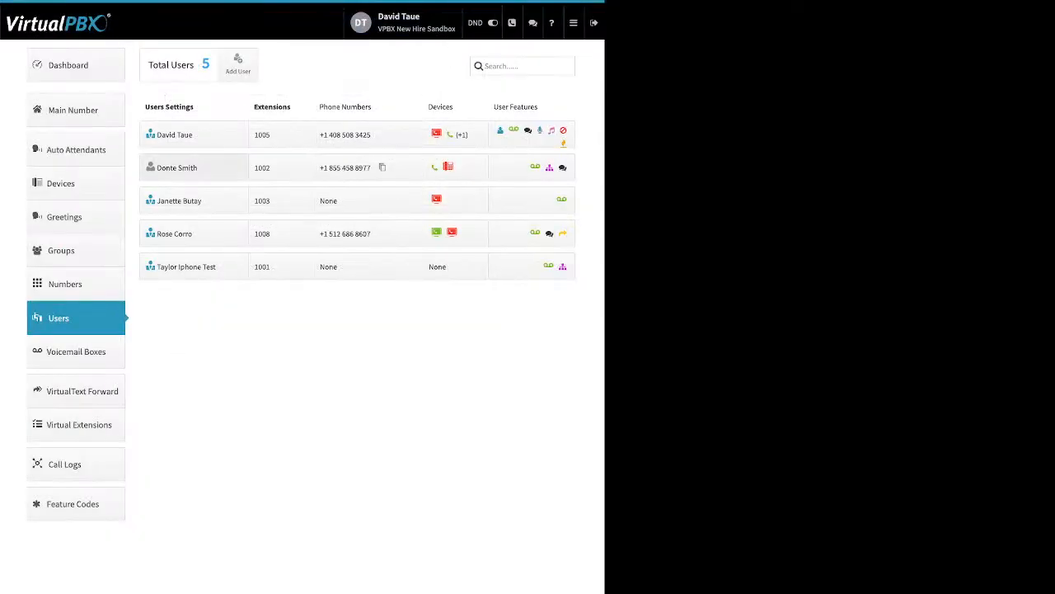
# Step: Expand the extension 1005 user's settings and highlight the first name and login credentials fields
pyautogui.click(176, 168)
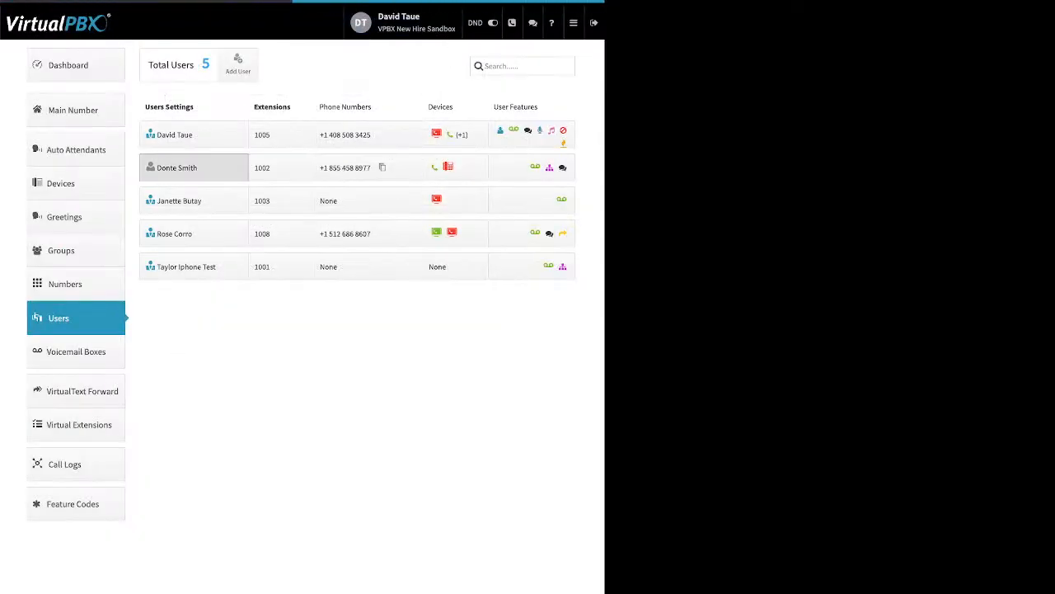
pyautogui.click(176, 134)
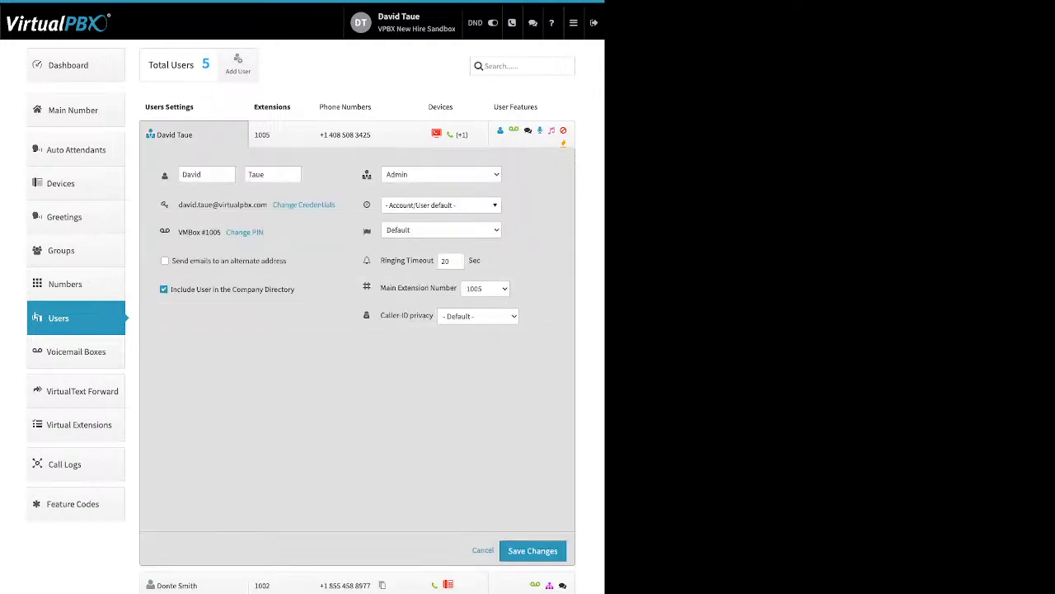
pyautogui.click(183, 174)
pyautogui.moveTo(201, 174); pyautogui.dragTo(165, 175)
pyautogui.click(313, 232)
pyautogui.moveTo(338, 206); pyautogui.dragTo(273, 204)
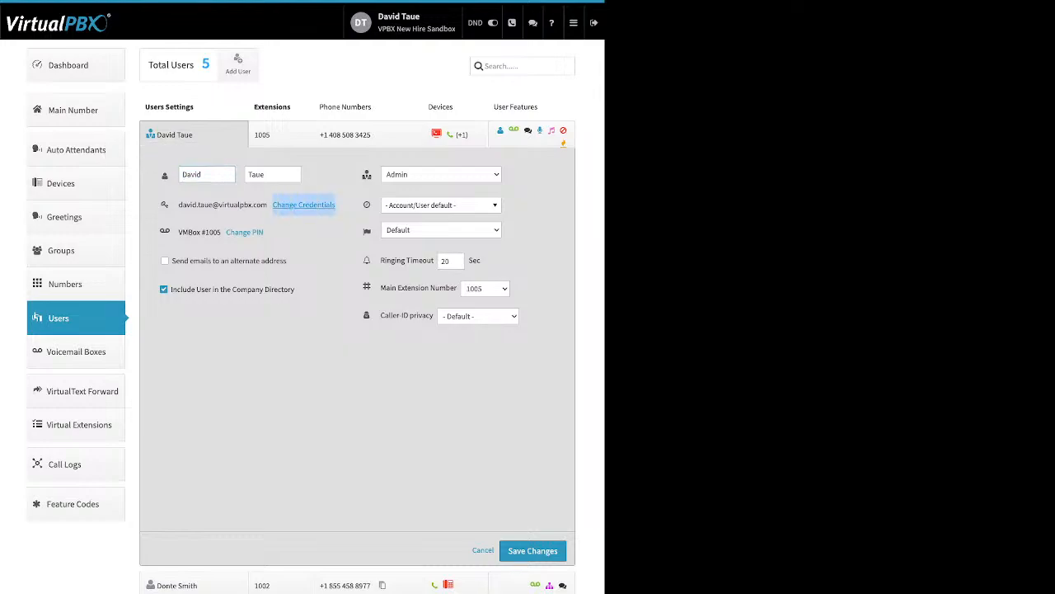
pyautogui.click(304, 205)
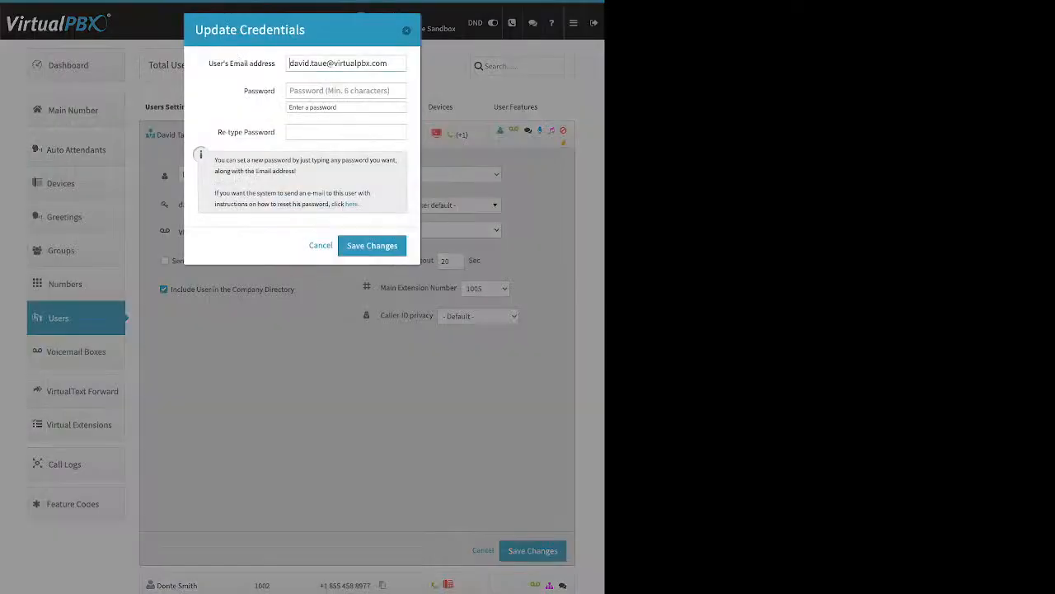
pyautogui.moveTo(209, 64); pyautogui.dragTo(270, 91)
pyautogui.moveTo(218, 132); pyautogui.dragTo(252, 132)
pyautogui.click(252, 132)
pyautogui.moveTo(360, 204); pyautogui.dragTo(345, 203)
pyautogui.click(350, 204)
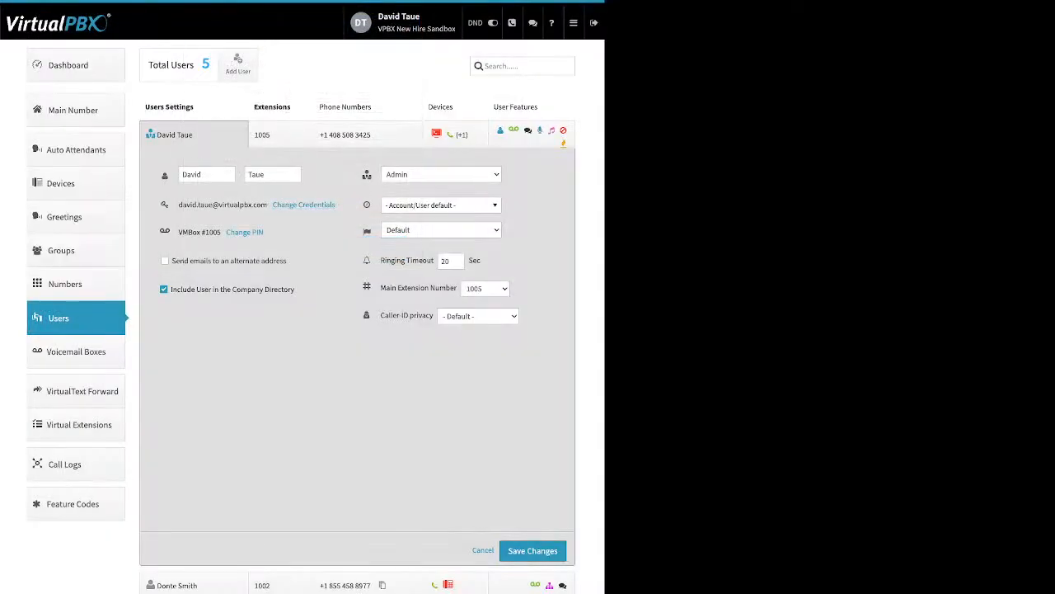
pyautogui.moveTo(265, 233); pyautogui.dragTo(231, 233)
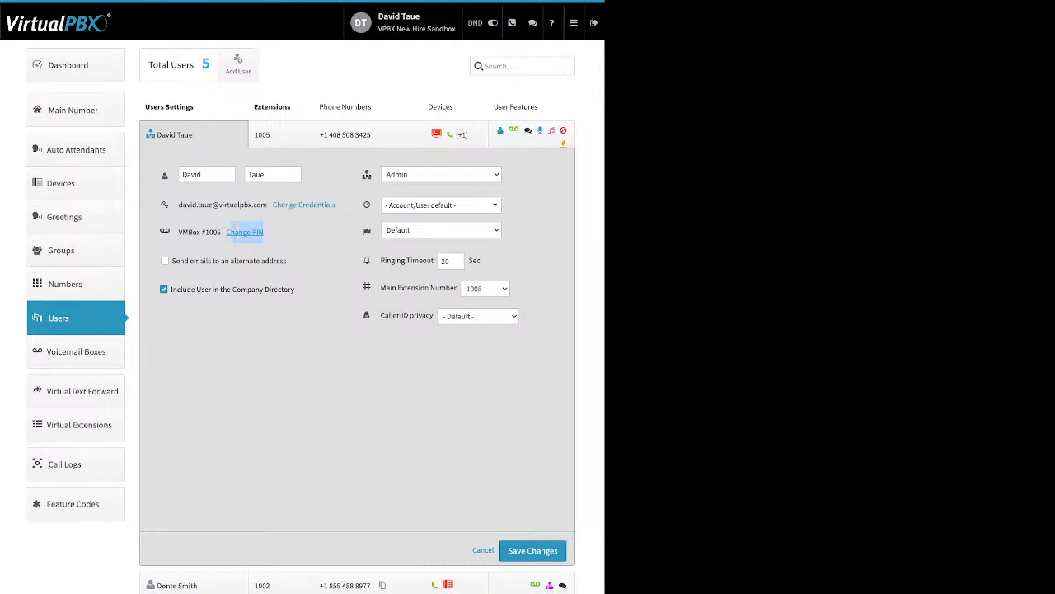
pyautogui.click(244, 233)
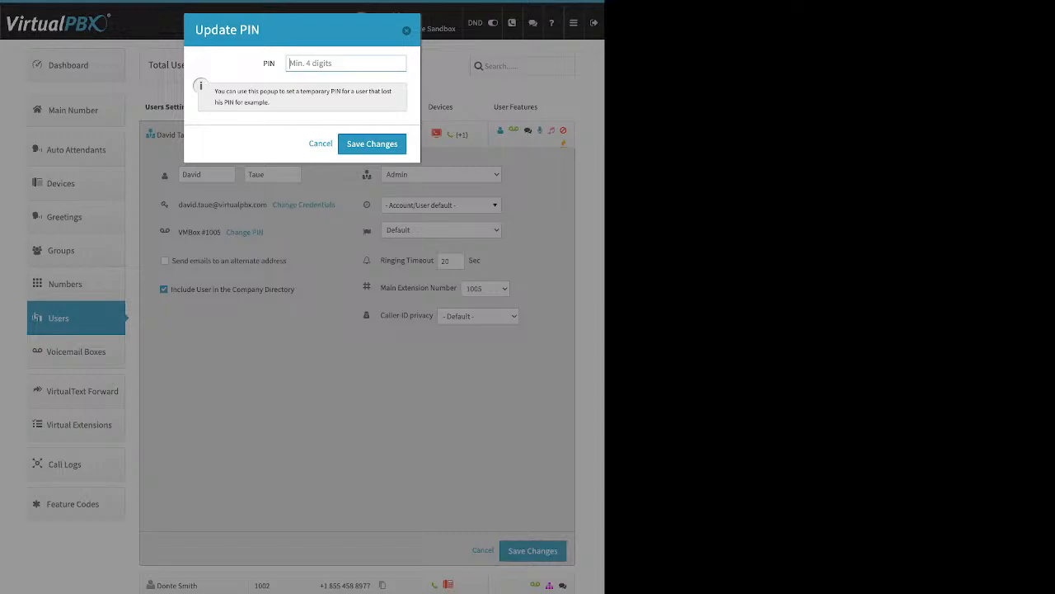
pyautogui.press('Escape')
pyautogui.moveTo(287, 260); pyautogui.dragTo(172, 261)
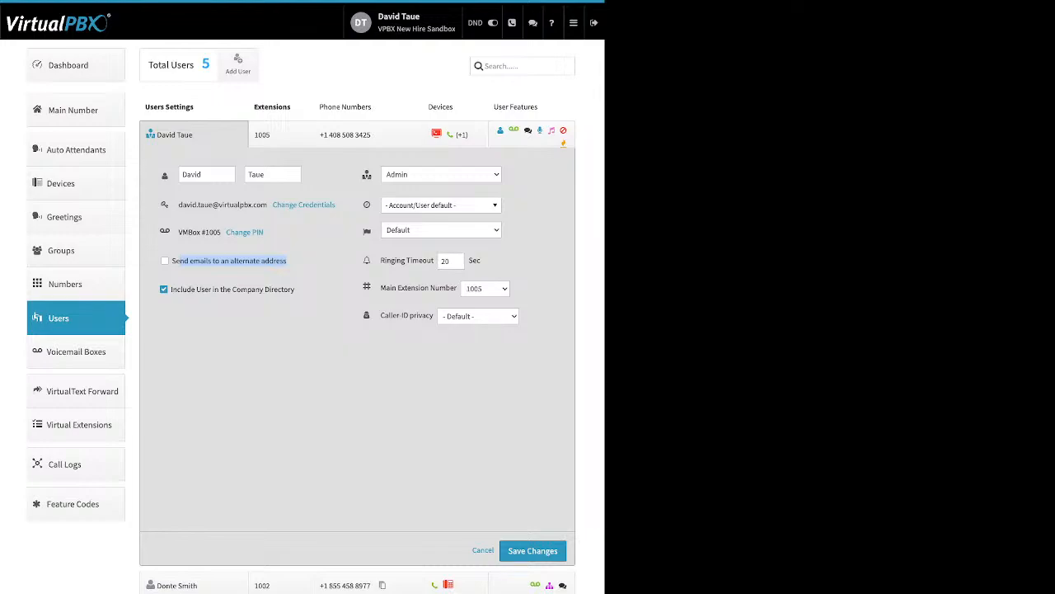
# Step: Highlight the company directory option and browse the time zone list, keeping the default
pyautogui.moveTo(294, 290); pyautogui.dragTo(196, 289)
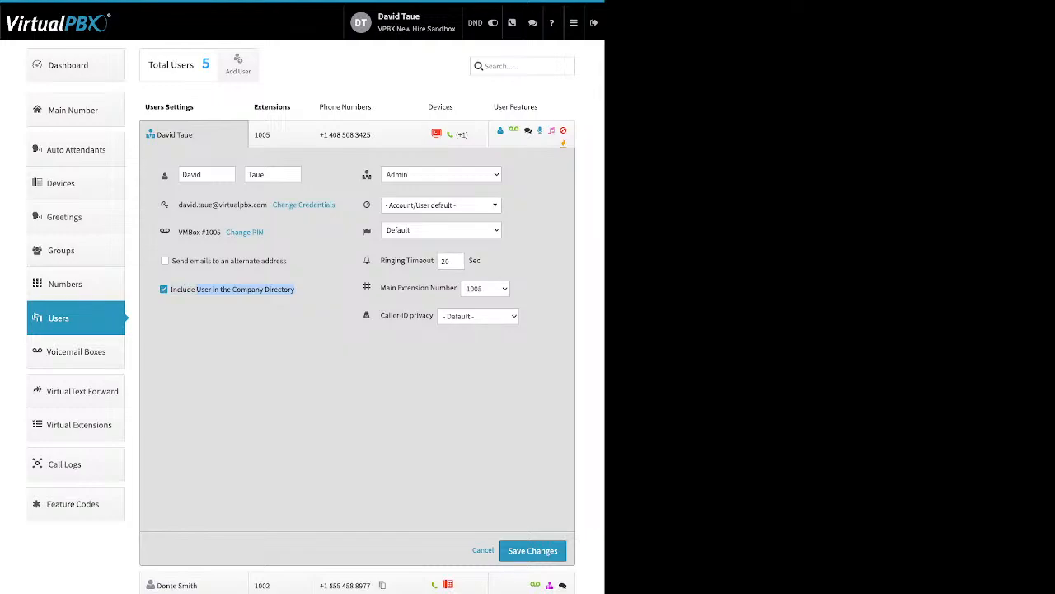
pyautogui.click(216, 312)
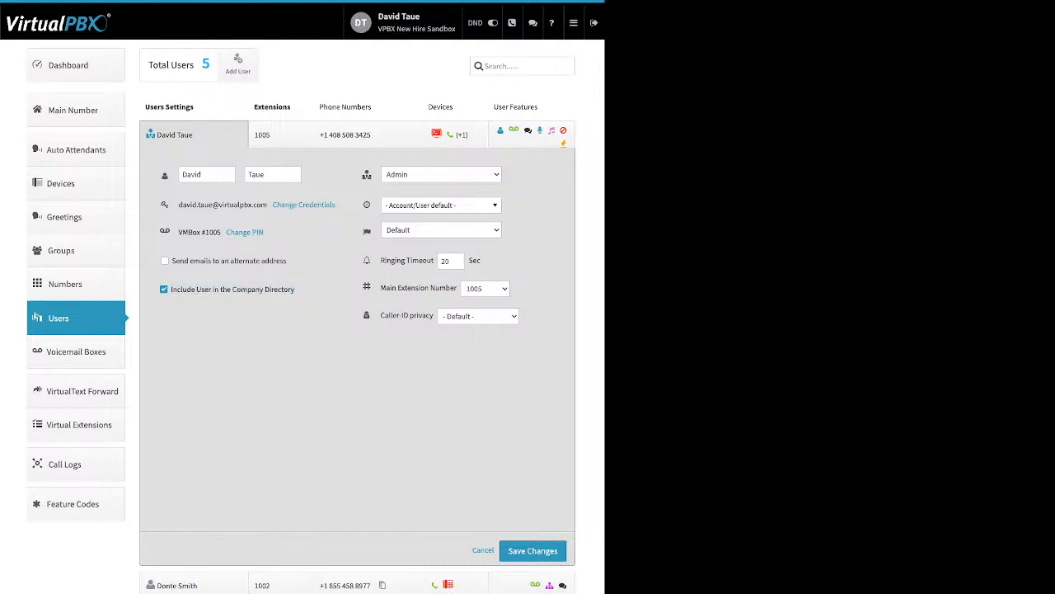
pyautogui.moveTo(367, 174)
pyautogui.click(441, 205)
pyautogui.click(441, 205)
pyautogui.click(441, 206)
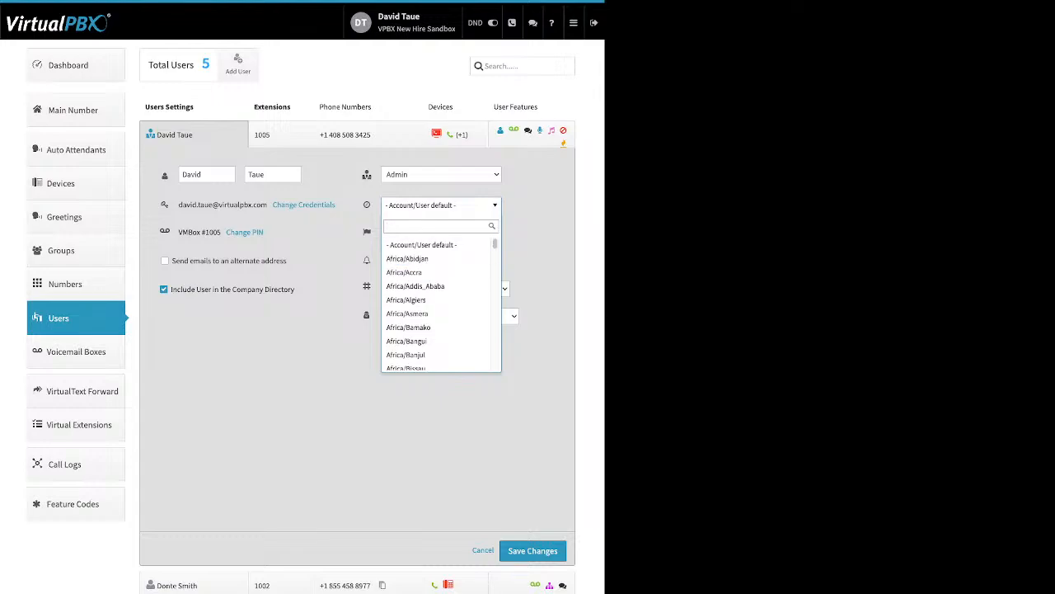
pyautogui.click(441, 205)
# Step: Point out the ringing timeout setting and show the user's 1005 extension assignments
pyautogui.moveTo(367, 232)
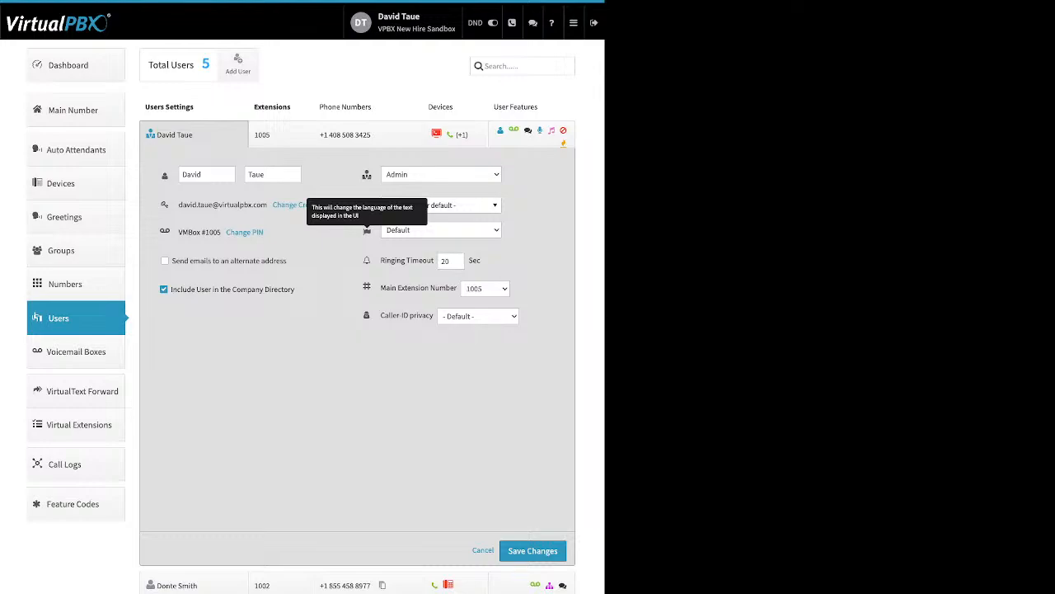
pyautogui.moveTo(381, 260); pyautogui.dragTo(427, 261)
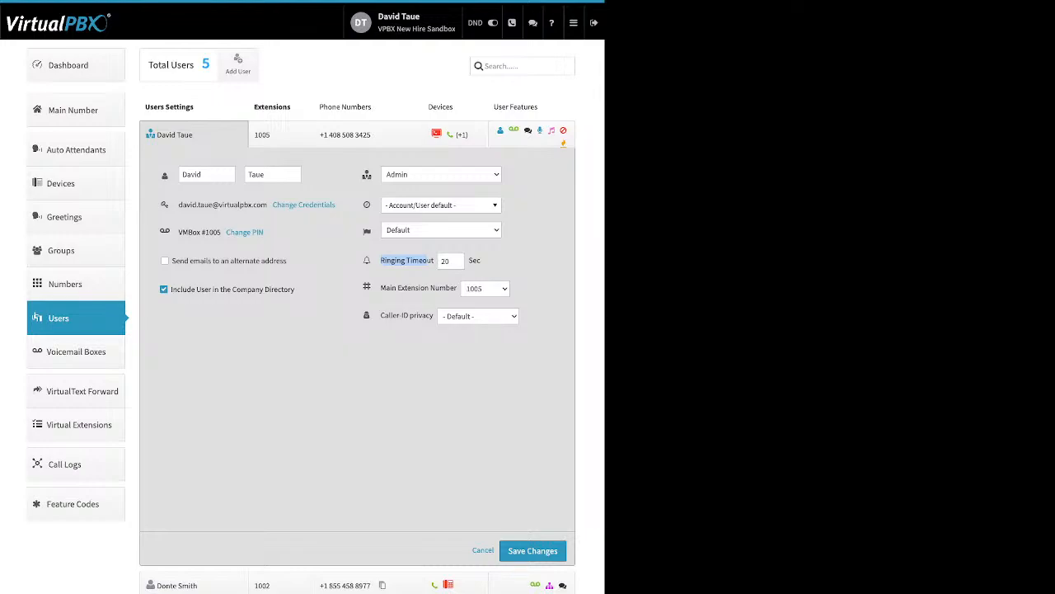
pyautogui.click(281, 134)
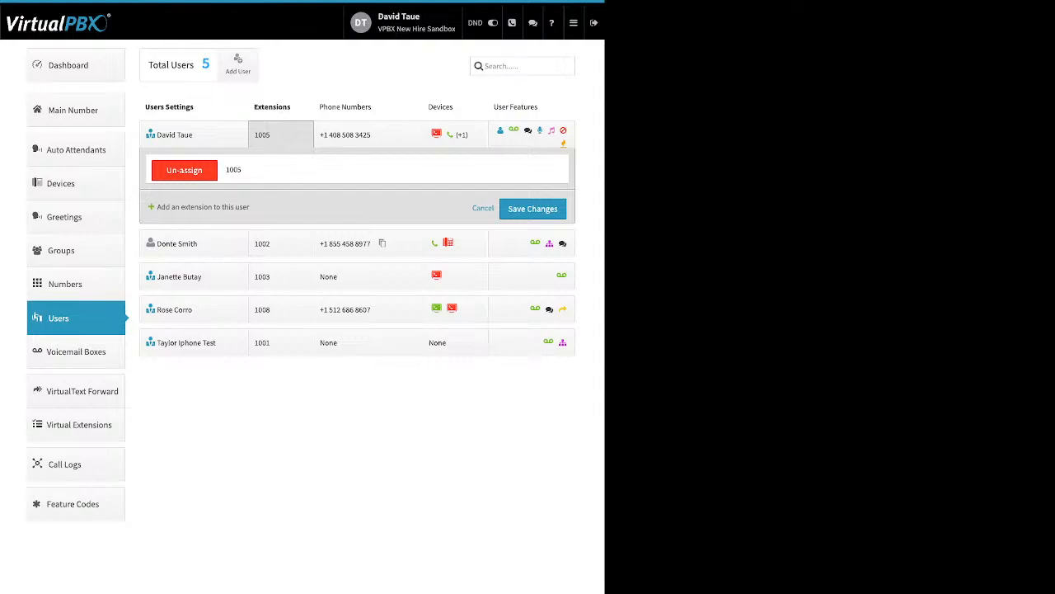
# Step: Preview adding extension 1004 to the user, then cancel so only 1005 stays assigned
pyautogui.moveTo(249, 207); pyautogui.dragTo(158, 207)
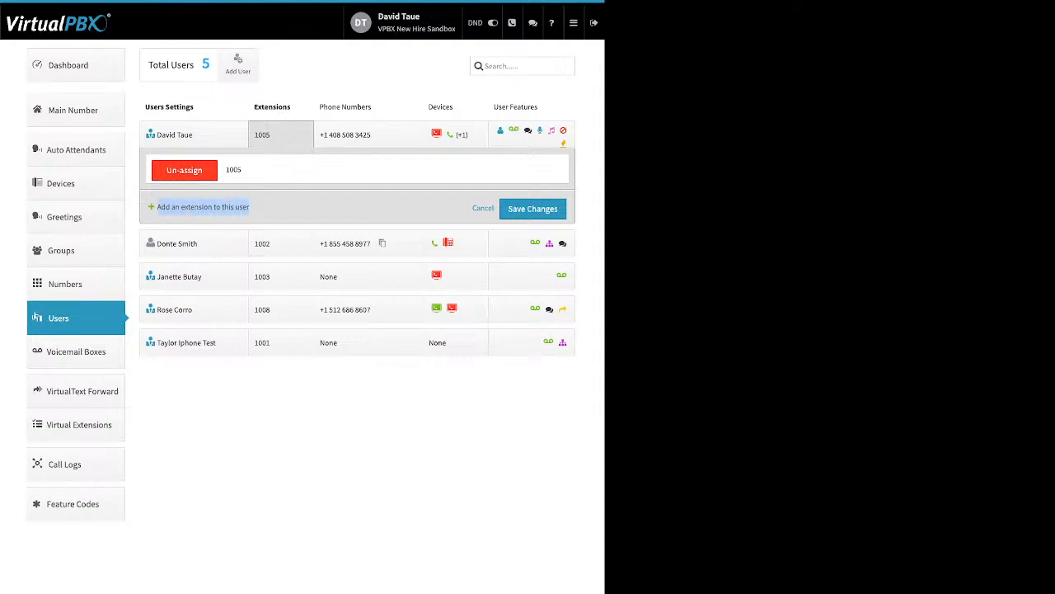
pyautogui.click(198, 207)
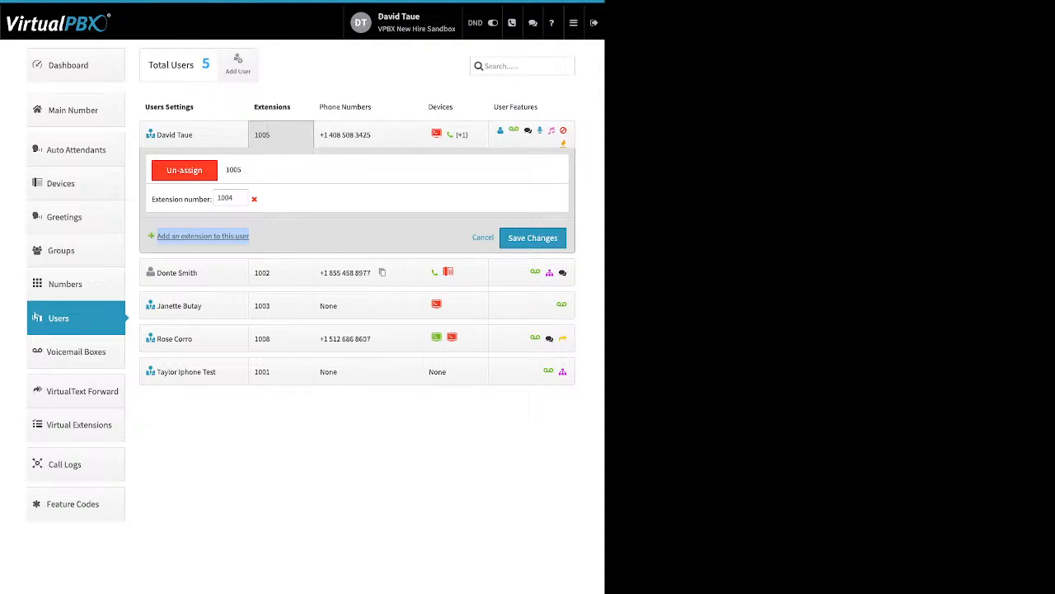
pyautogui.moveTo(213, 200); pyautogui.dragTo(155, 200)
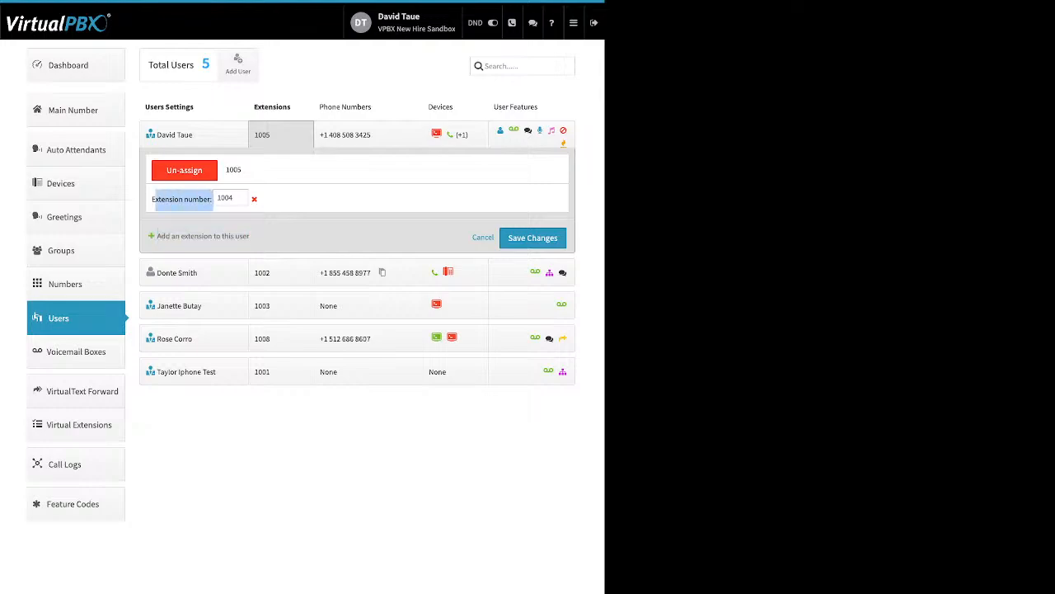
pyautogui.click(483, 238)
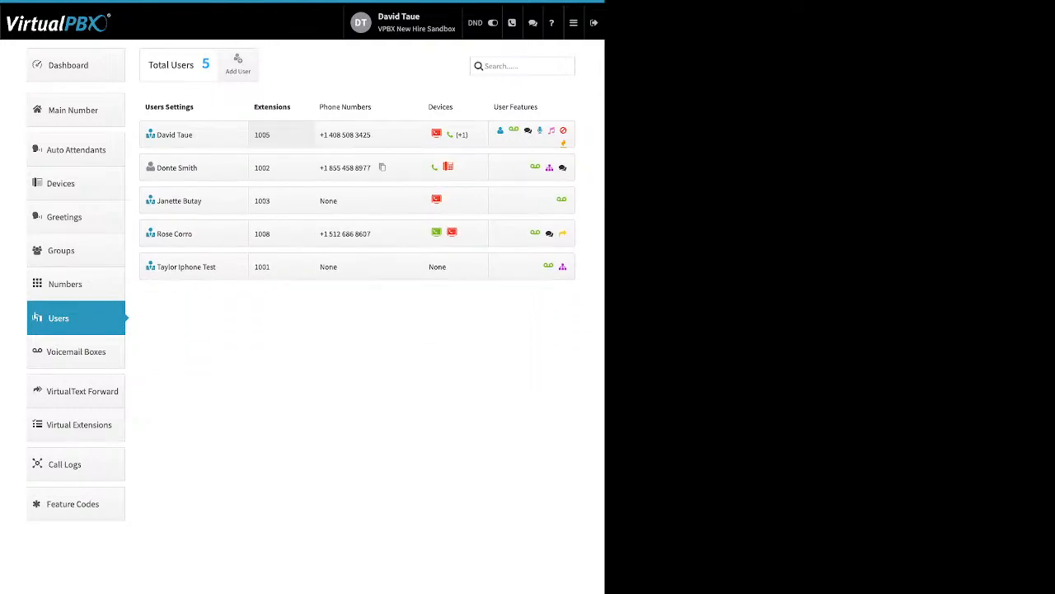
pyautogui.click(363, 135)
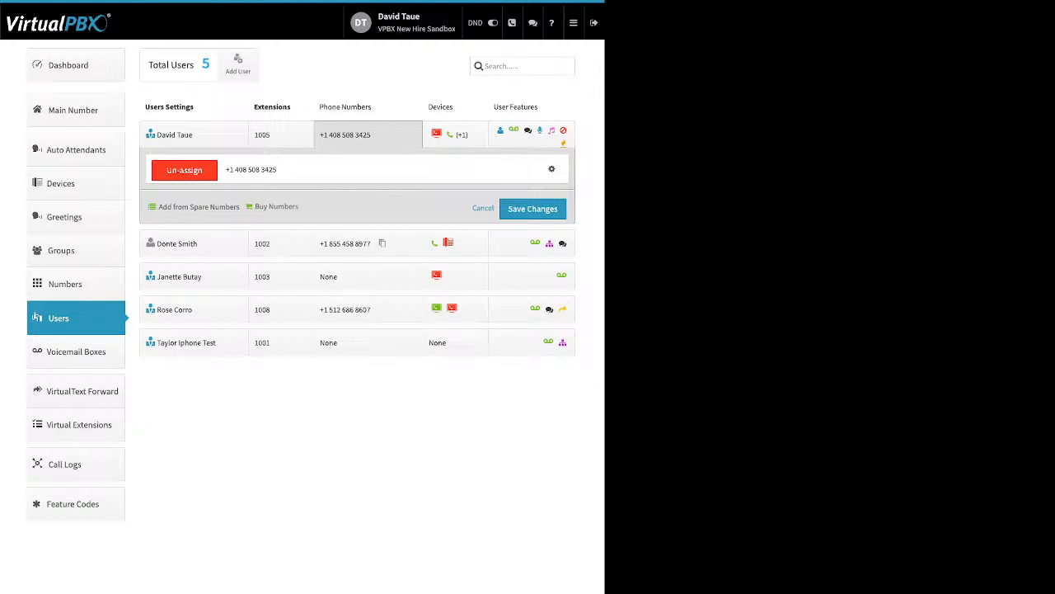
pyautogui.moveTo(157, 207); pyautogui.dragTo(293, 207)
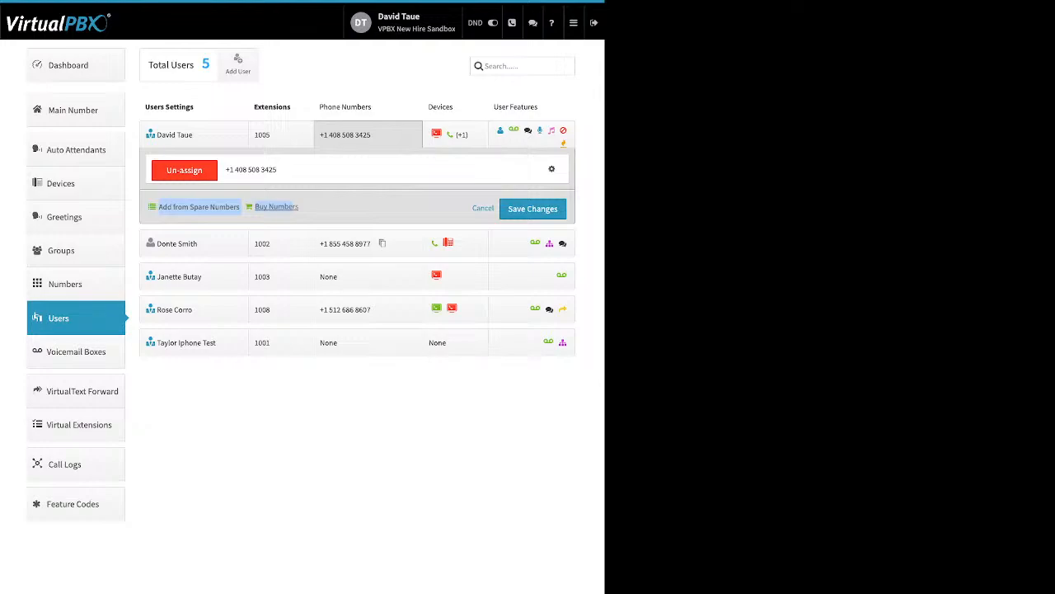
pyautogui.click(199, 207)
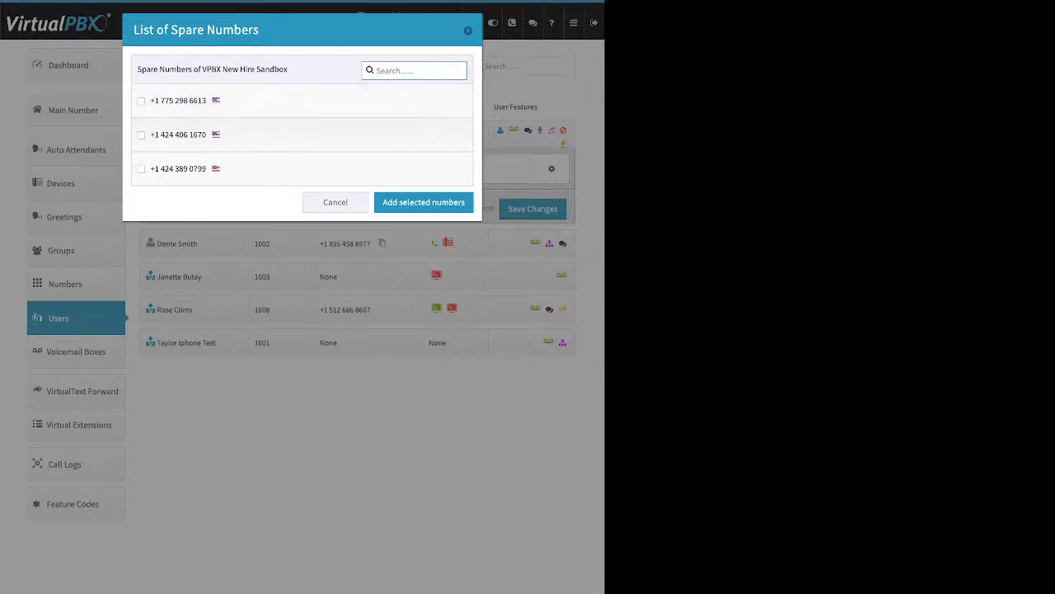
pyautogui.click(141, 101)
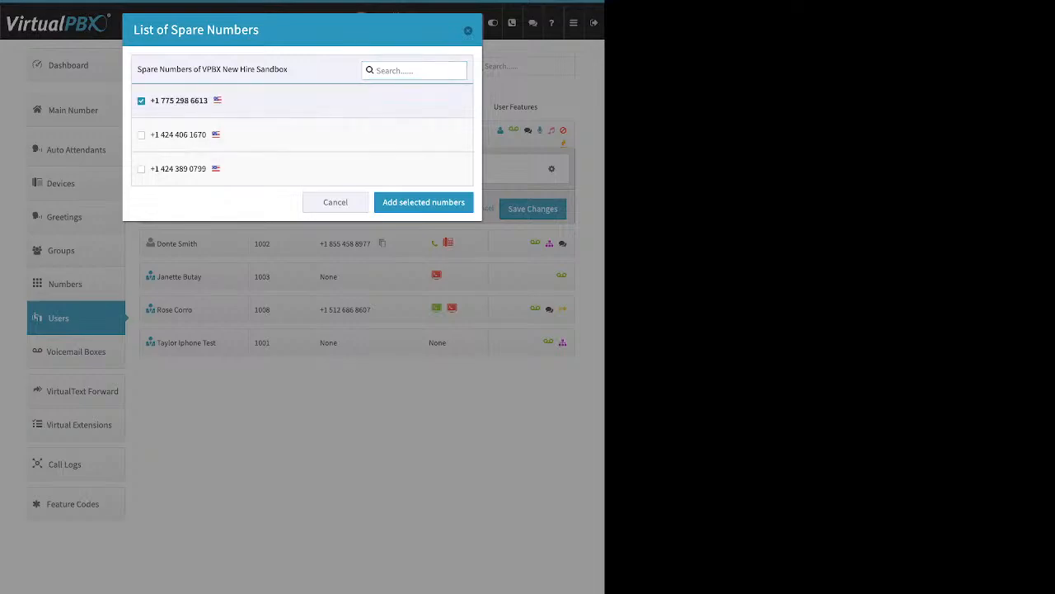
pyautogui.click(424, 202)
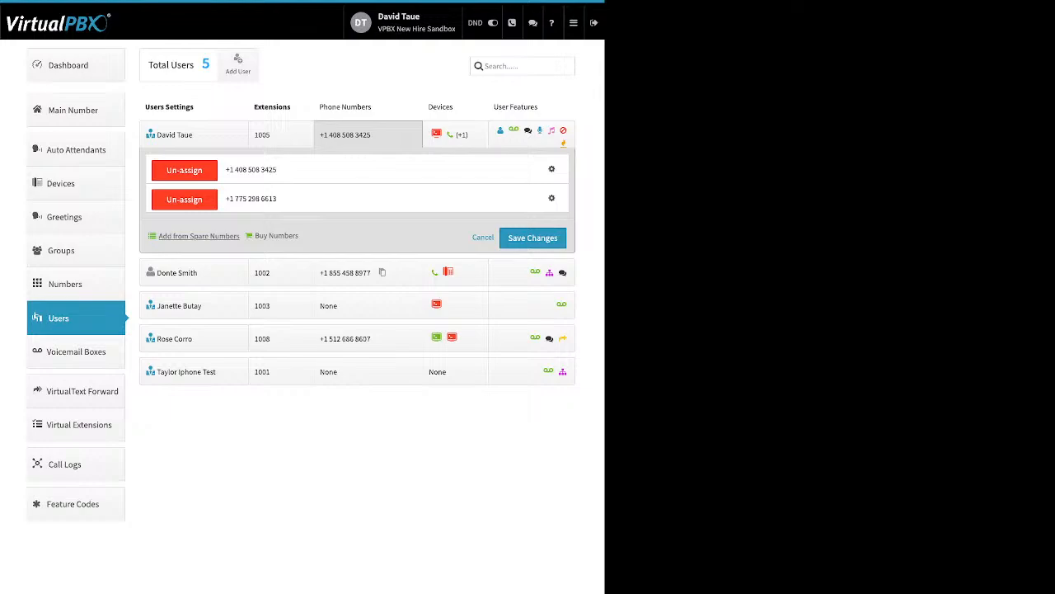
pyautogui.click(533, 238)
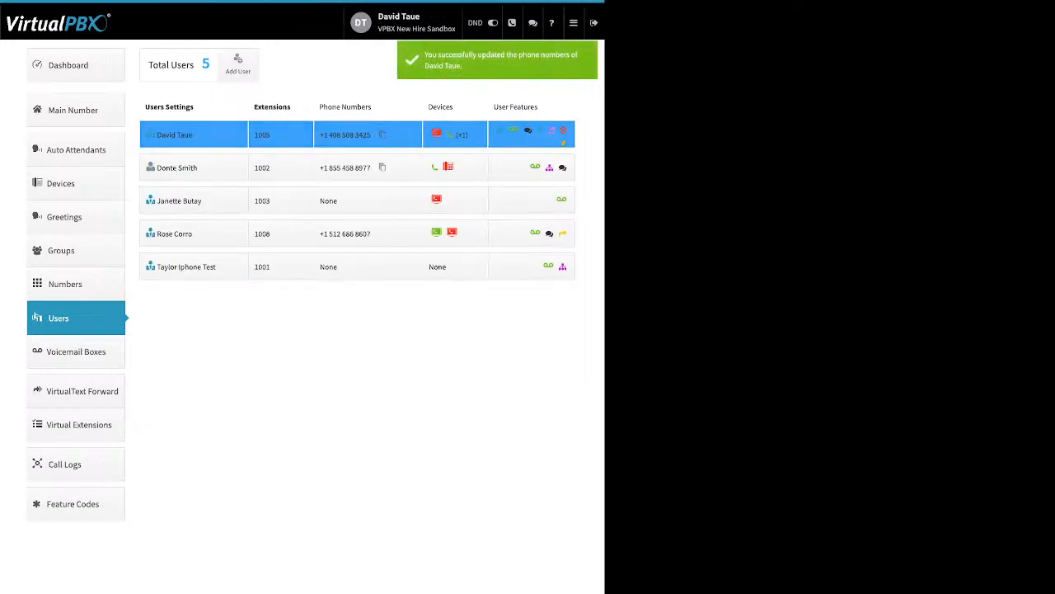
# Step: Search for available toll-free numbers with the 87* prefix
pyautogui.click(345, 134)
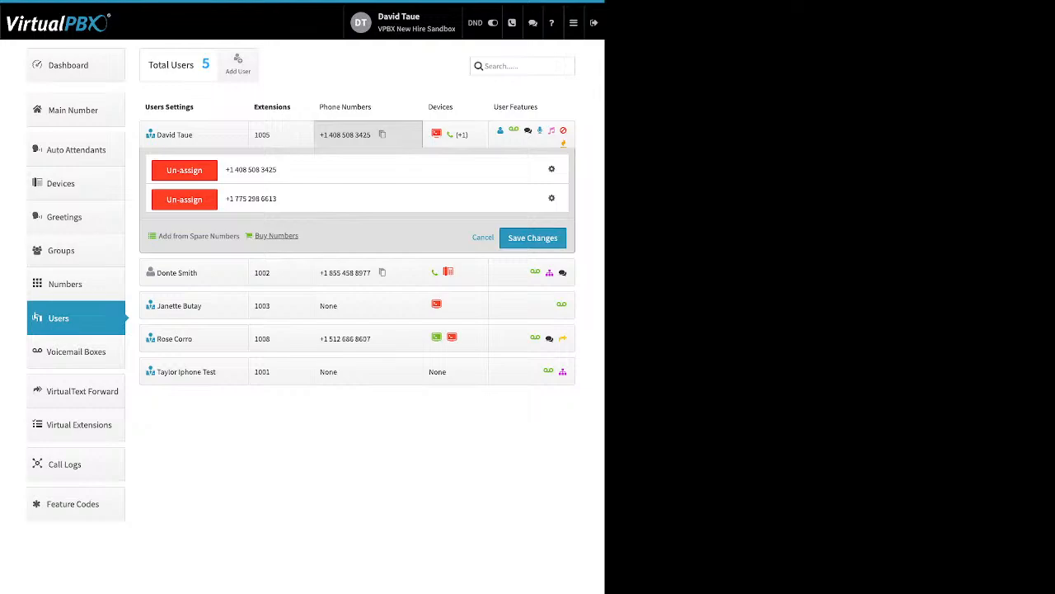
pyautogui.click(277, 235)
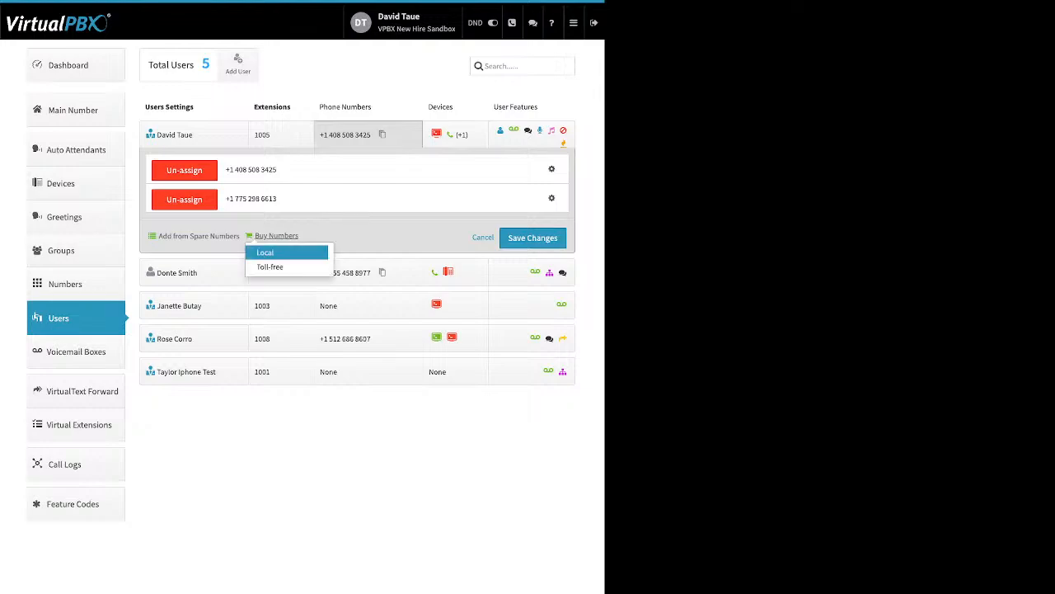
pyautogui.click(270, 266)
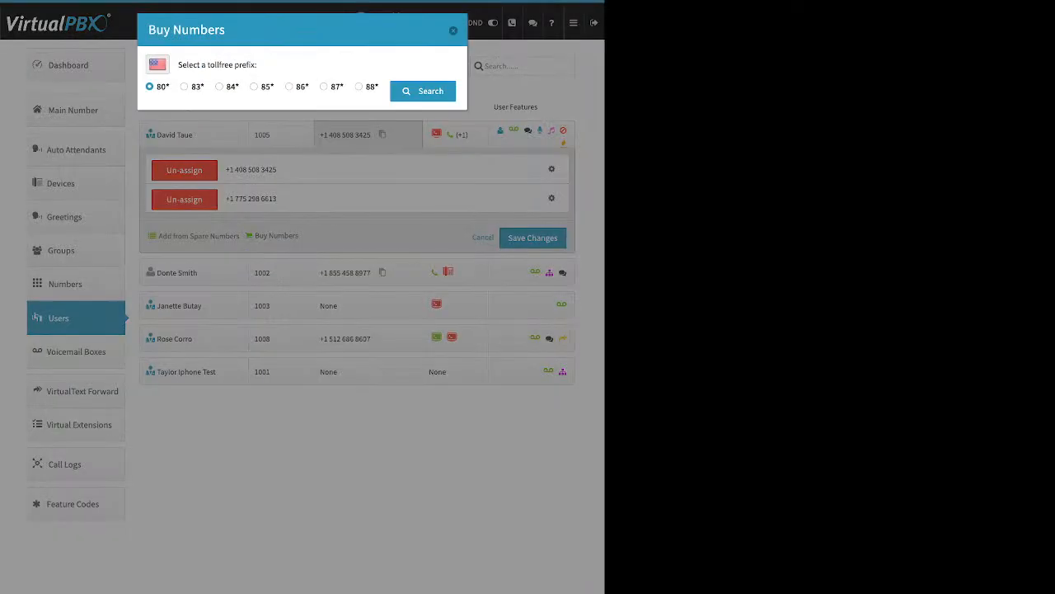
pyautogui.click(324, 86)
pyautogui.click(423, 91)
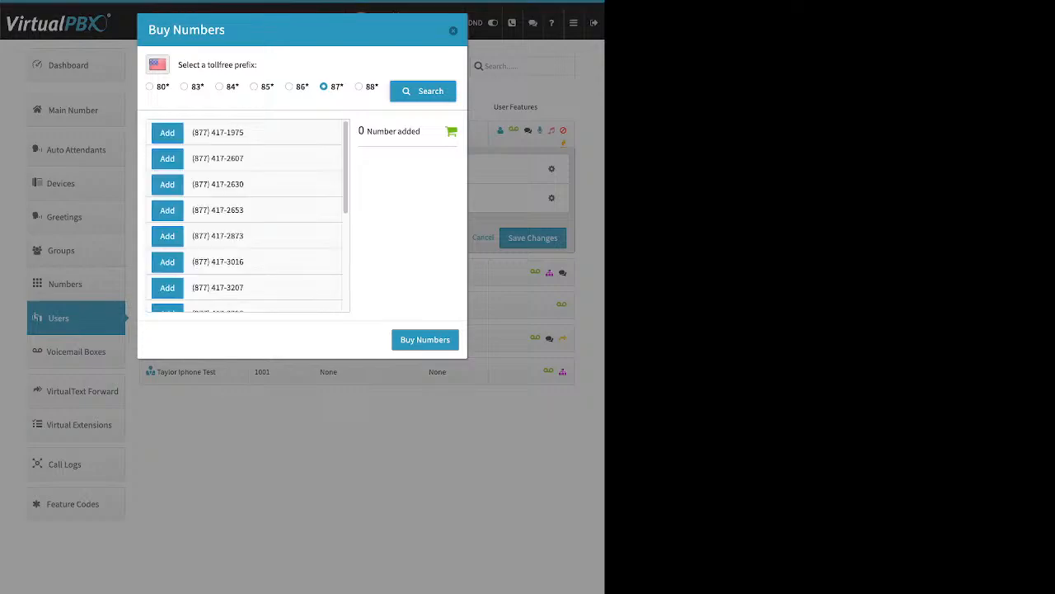
pyautogui.scroll(-5, 248, 215)
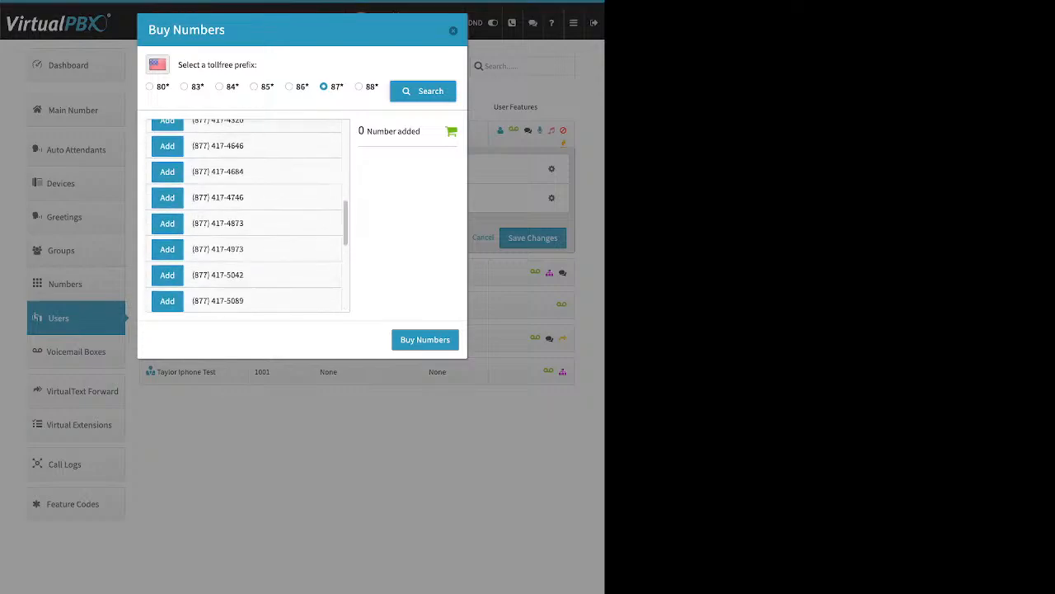
pyautogui.scroll(-3, 247, 215)
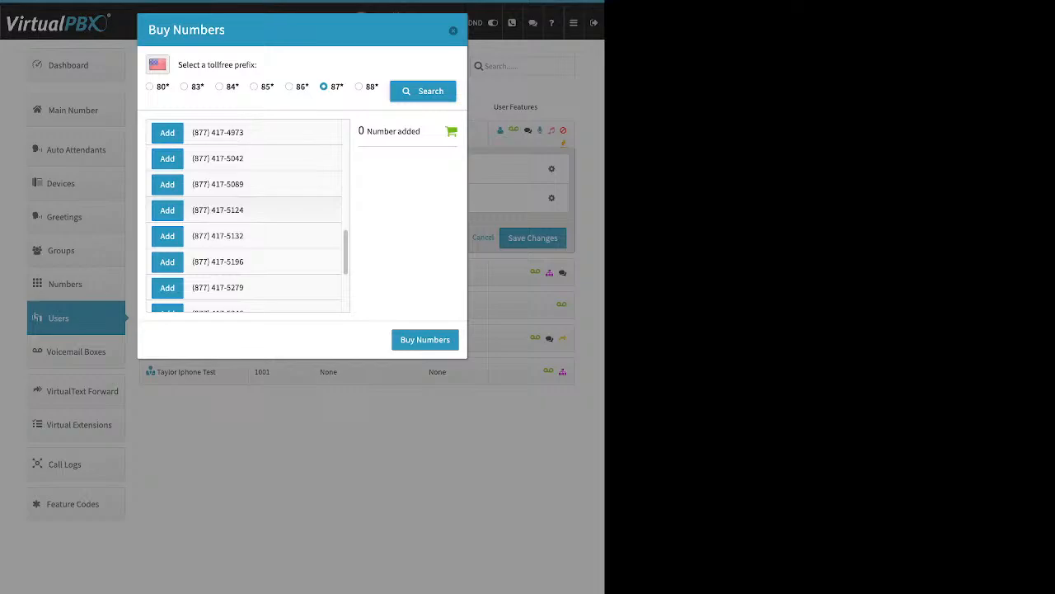
pyautogui.click(168, 236)
pyautogui.click(167, 209)
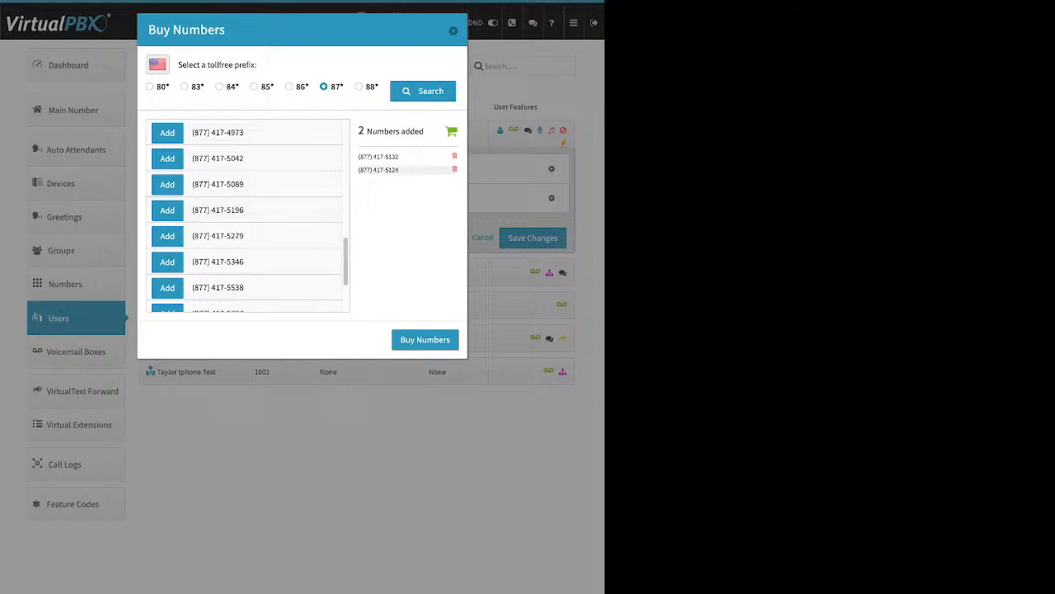
pyautogui.click(455, 169)
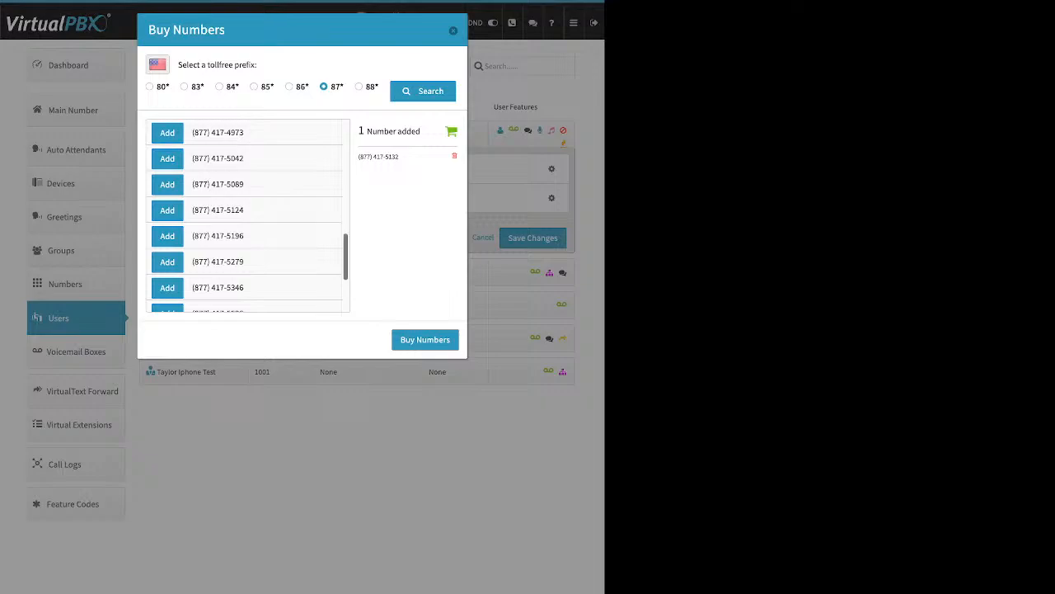
pyautogui.scroll(1, 247, 216)
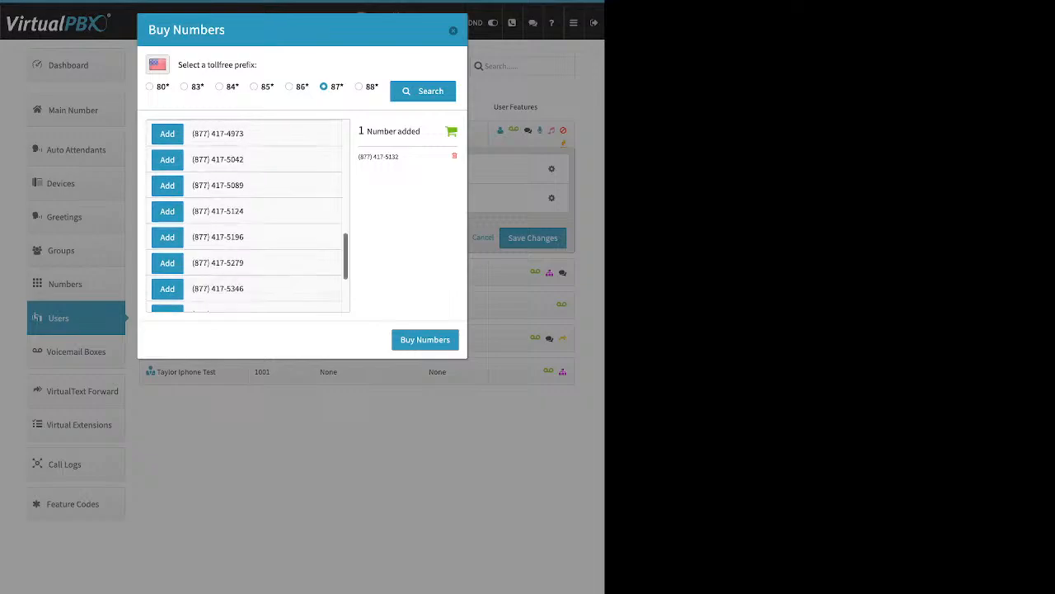
pyautogui.click(425, 339)
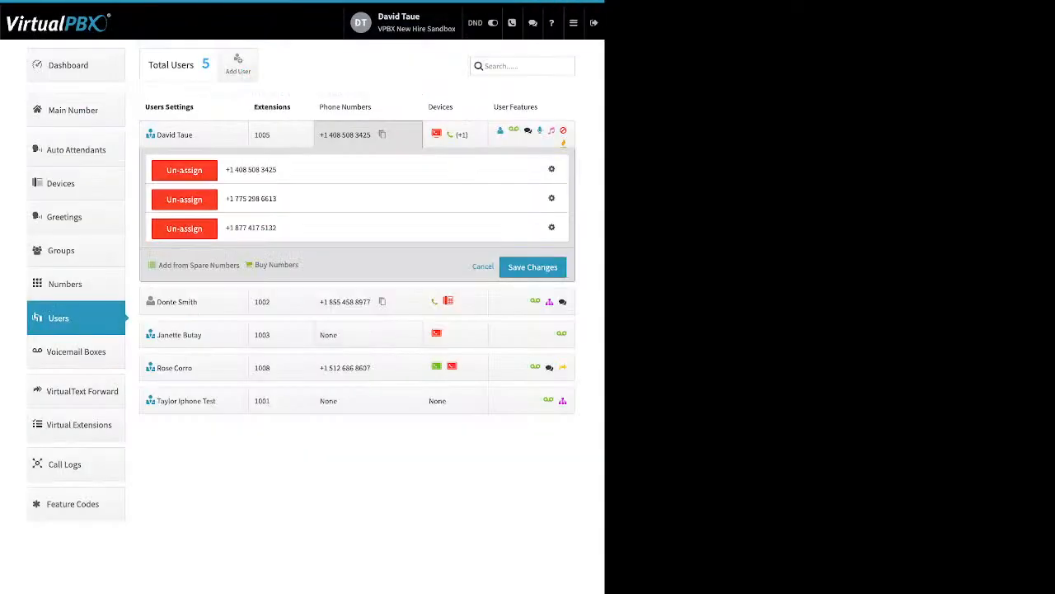
pyautogui.click(551, 228)
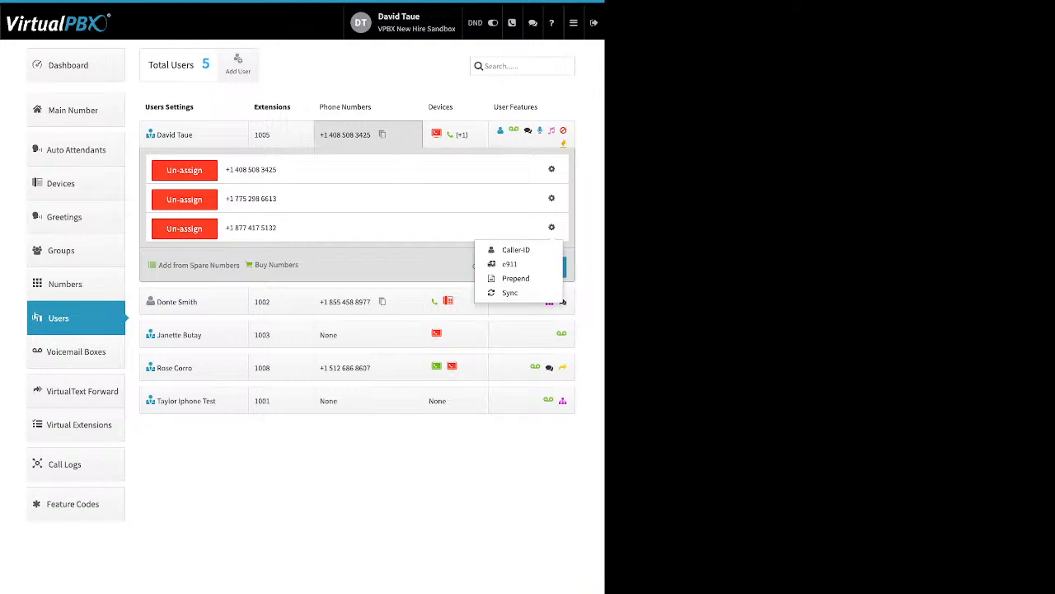
pyautogui.click(516, 249)
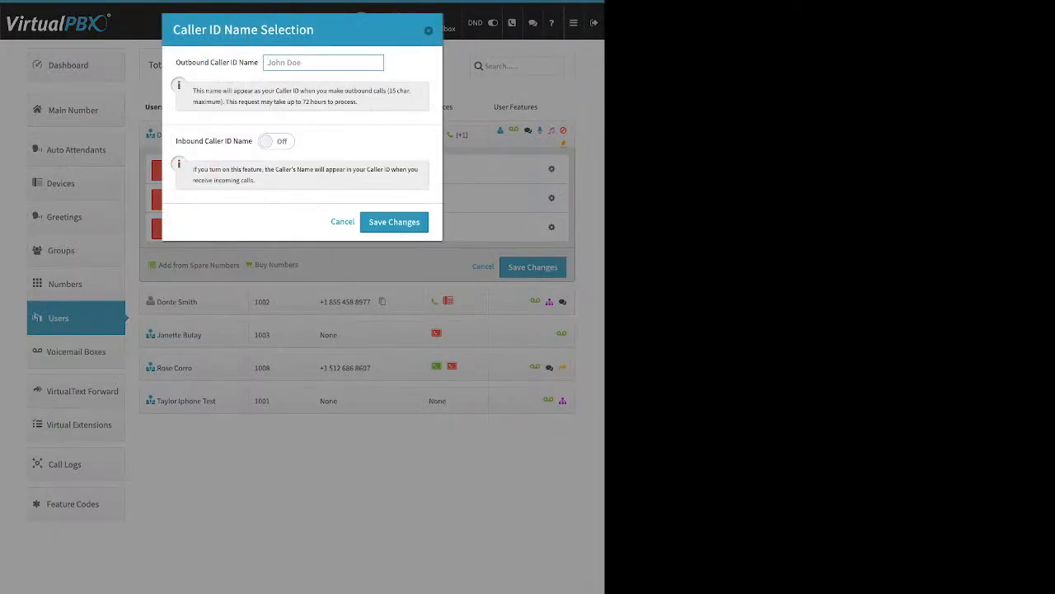
pyautogui.moveTo(175, 63); pyautogui.dragTo(254, 63)
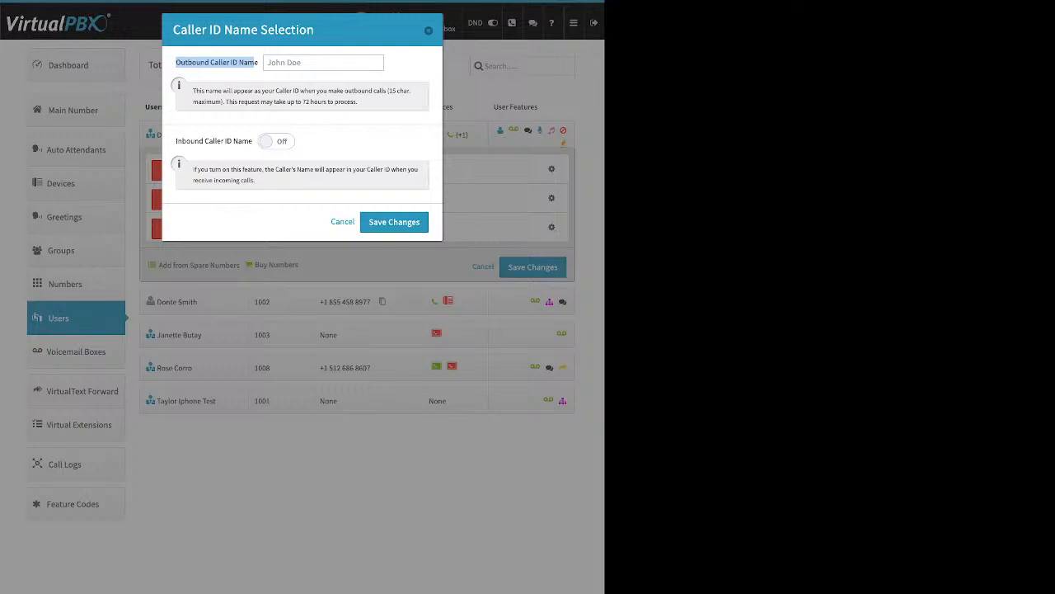
pyautogui.moveTo(175, 141); pyautogui.dragTo(248, 141)
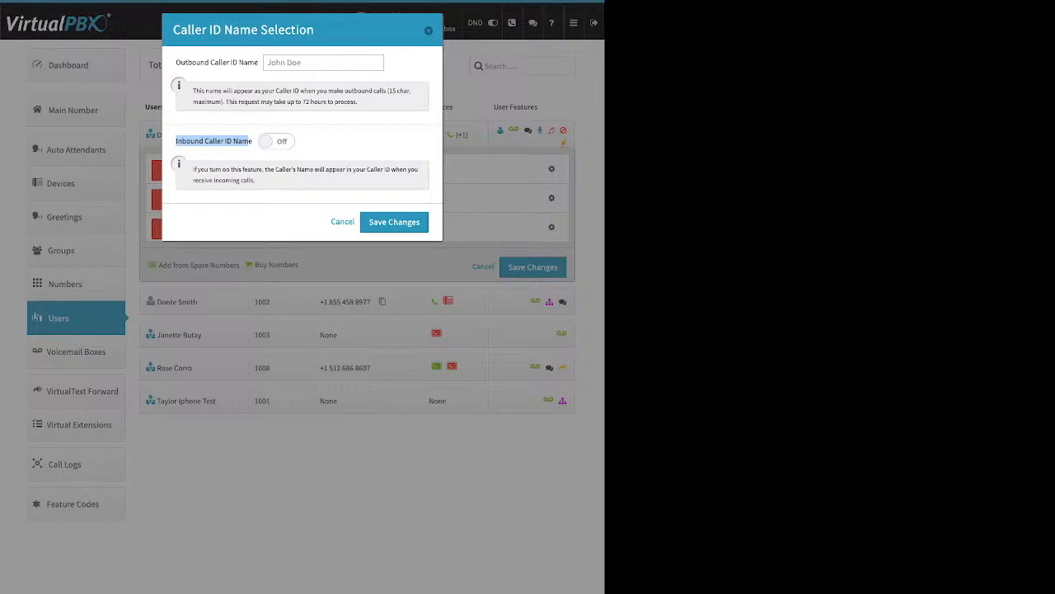
pyautogui.click(429, 30)
pyautogui.click(551, 169)
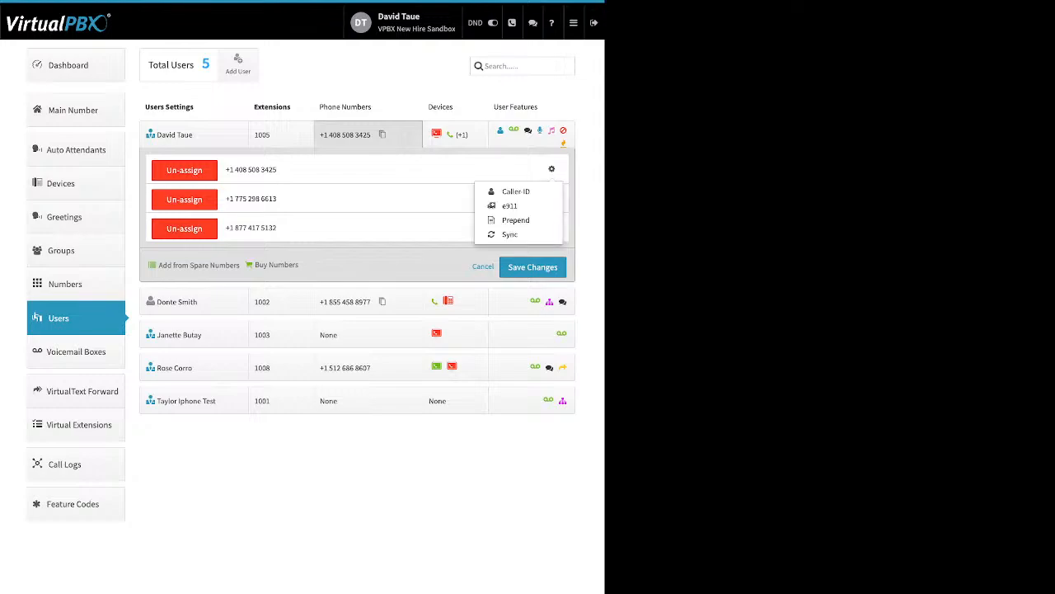
pyautogui.click(510, 205)
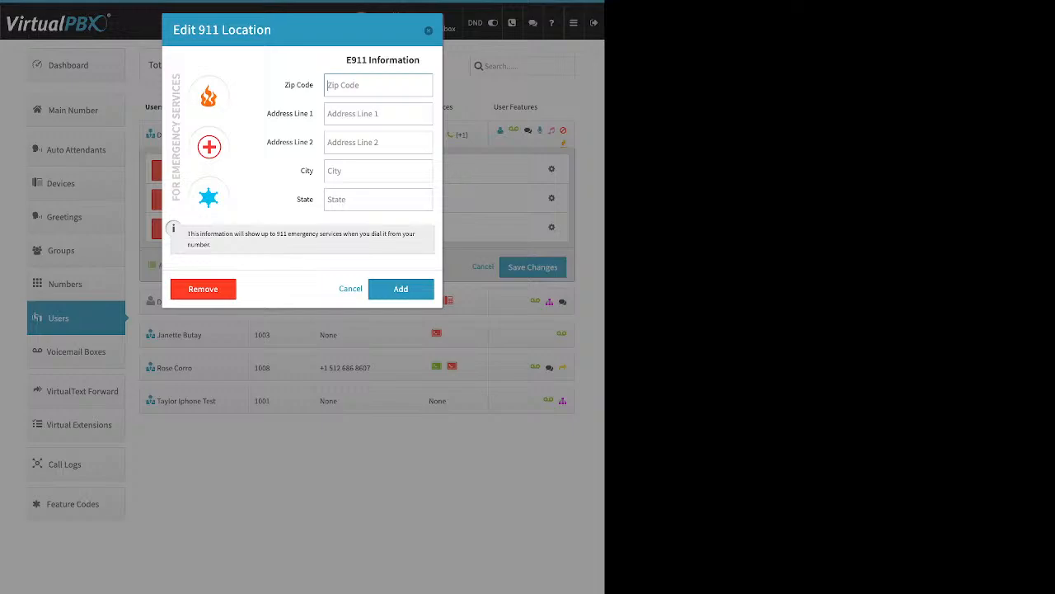
pyautogui.moveTo(285, 85); pyautogui.dragTo(313, 85)
pyautogui.moveTo(296, 199); pyautogui.dragTo(313, 199)
pyautogui.press('Escape')
pyautogui.click(551, 169)
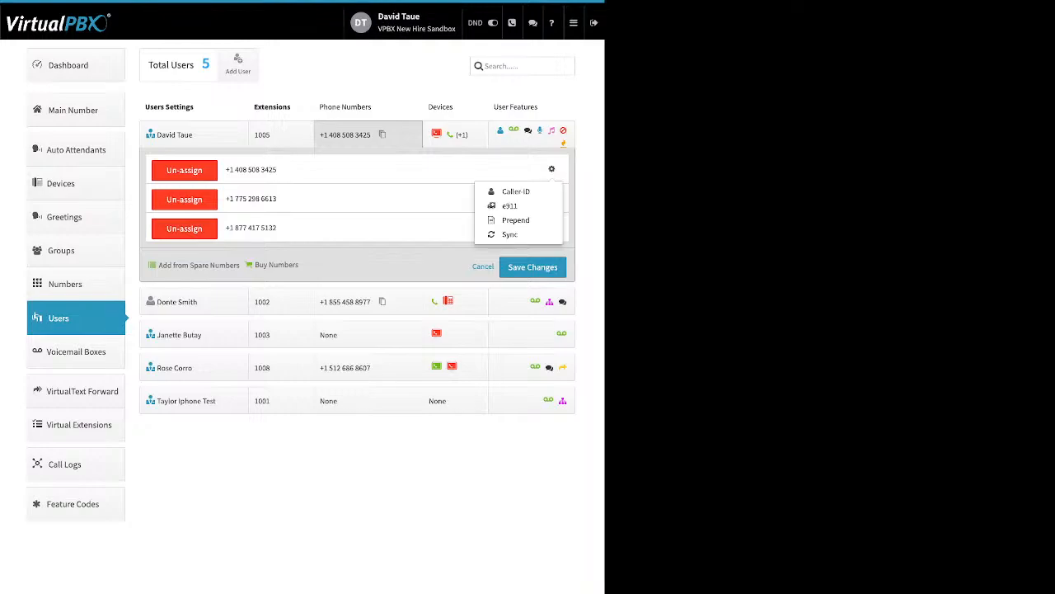
# Step: Look over the Number Prepend Setup's Text to prepend setting, then close it unchanged
pyautogui.click(517, 220)
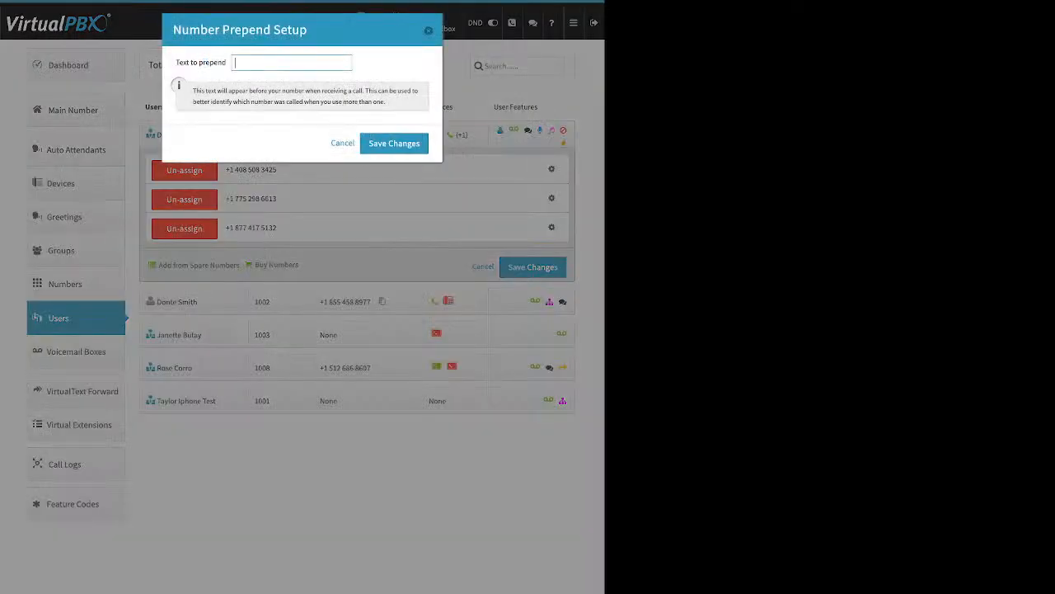
pyautogui.moveTo(176, 62); pyautogui.dragTo(225, 62)
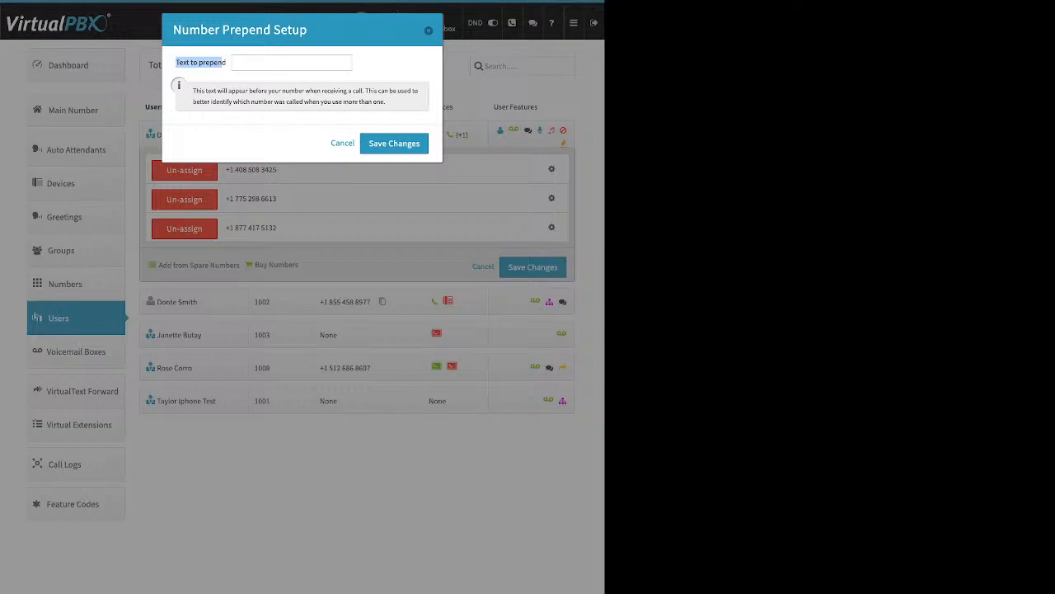
pyautogui.click(223, 63)
pyautogui.press('Escape')
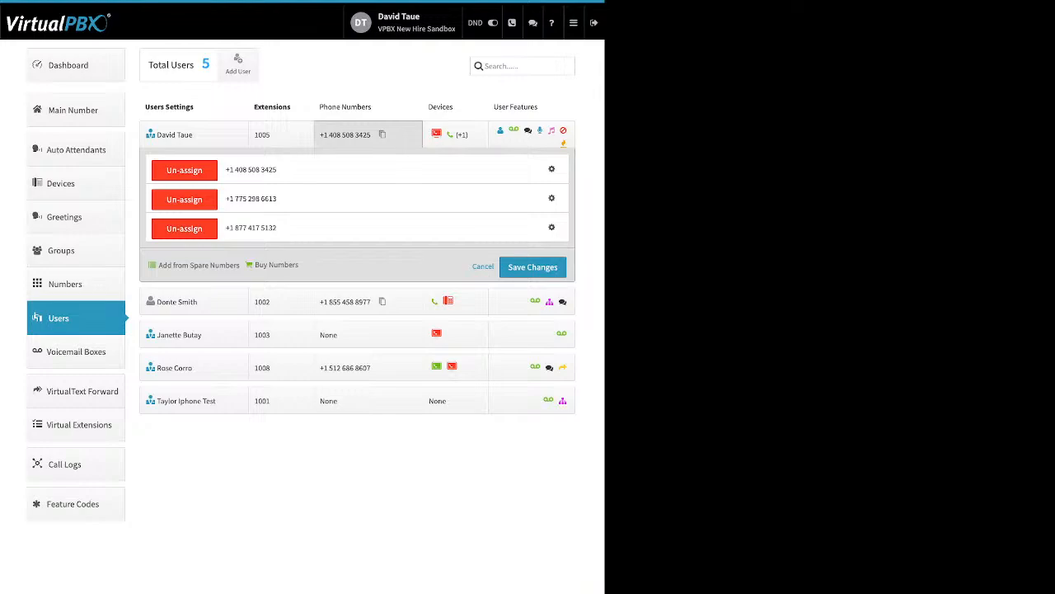
# Step: Un-assign extension 1005's second and third phone numbers and save, keeping only the first
pyautogui.click(183, 200)
pyautogui.click(184, 200)
pyautogui.click(533, 209)
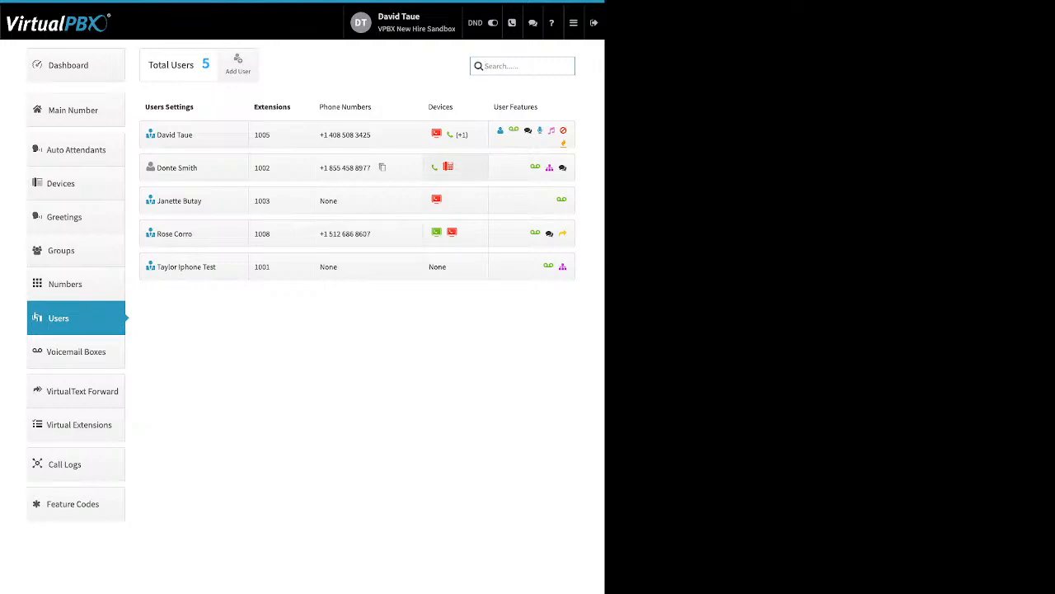
pyautogui.click(358, 168)
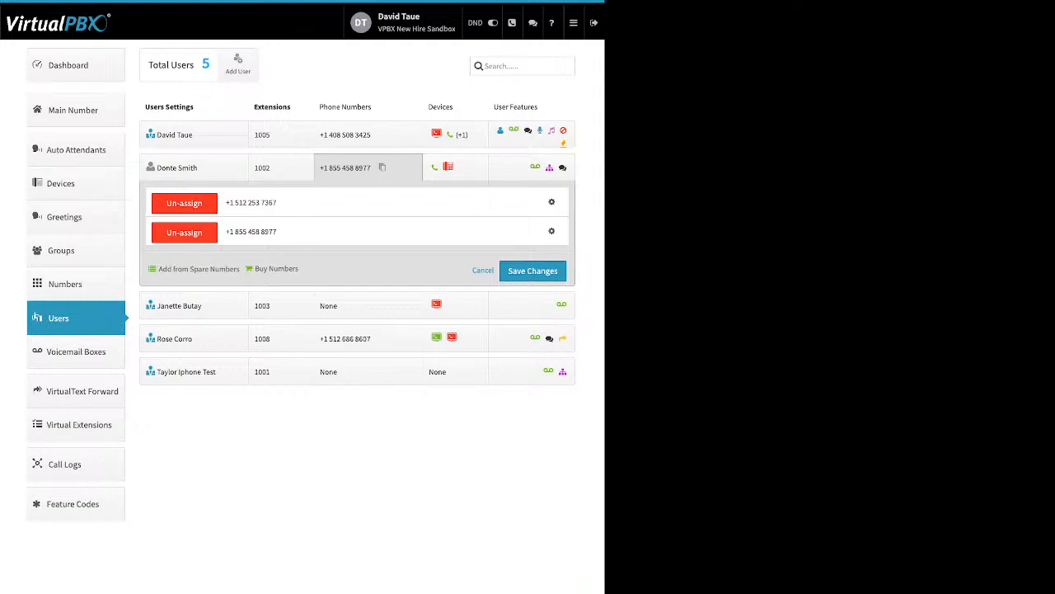
pyautogui.click(183, 232)
pyautogui.click(533, 241)
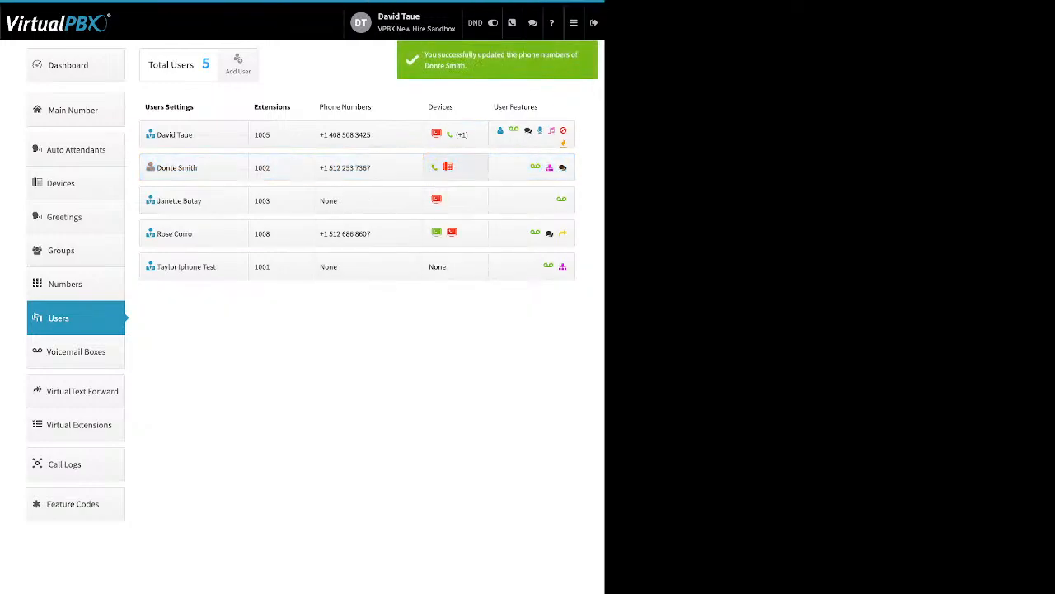
pyautogui.click(455, 167)
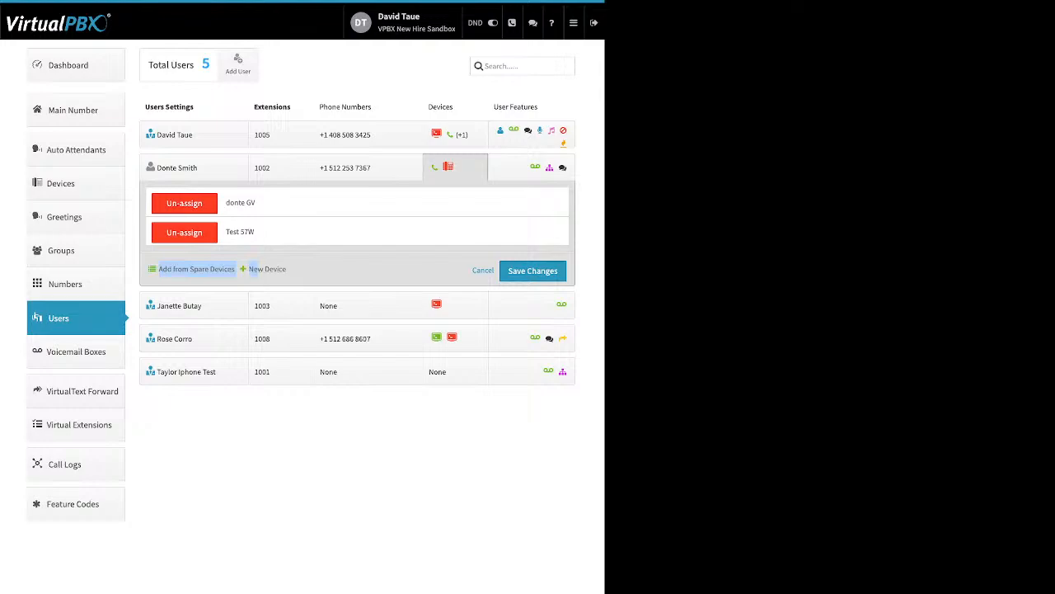
pyautogui.click(267, 269)
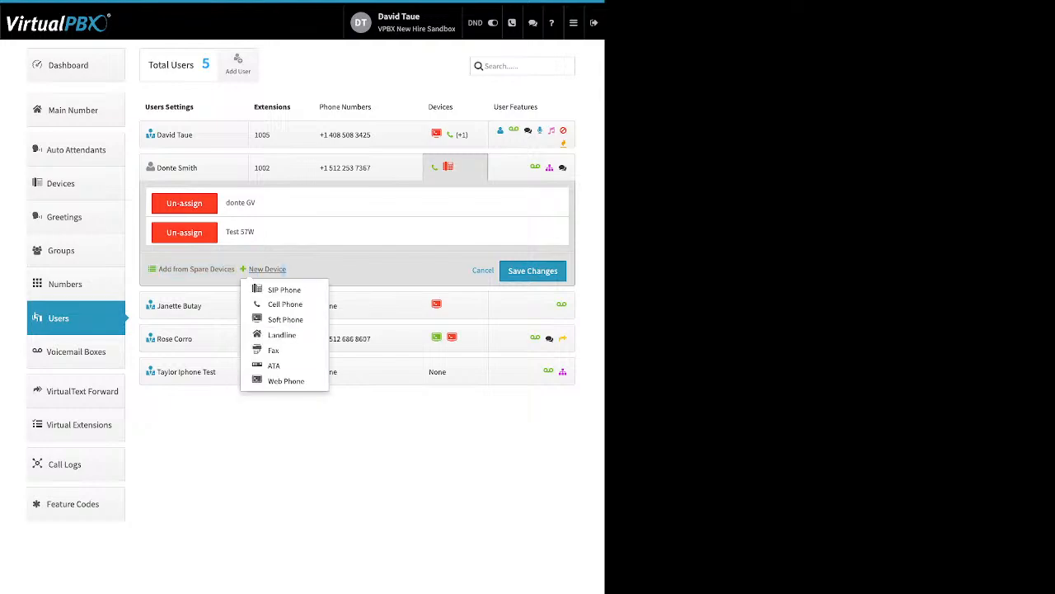
pyautogui.click(272, 285)
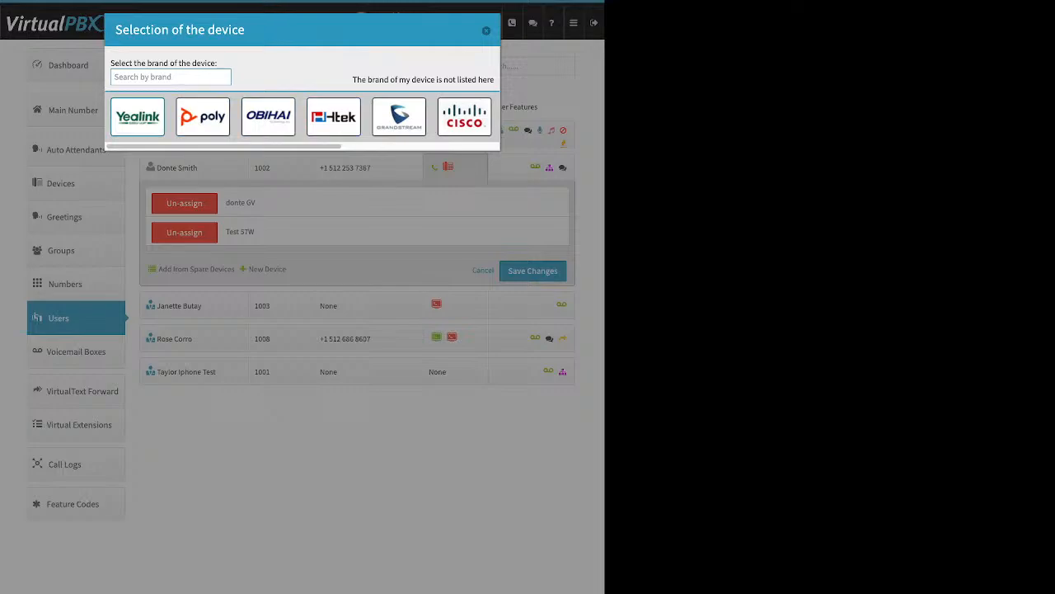
pyautogui.click(137, 116)
pyautogui.scroll(-3, 305, 371)
pyautogui.scroll(3, 305, 371)
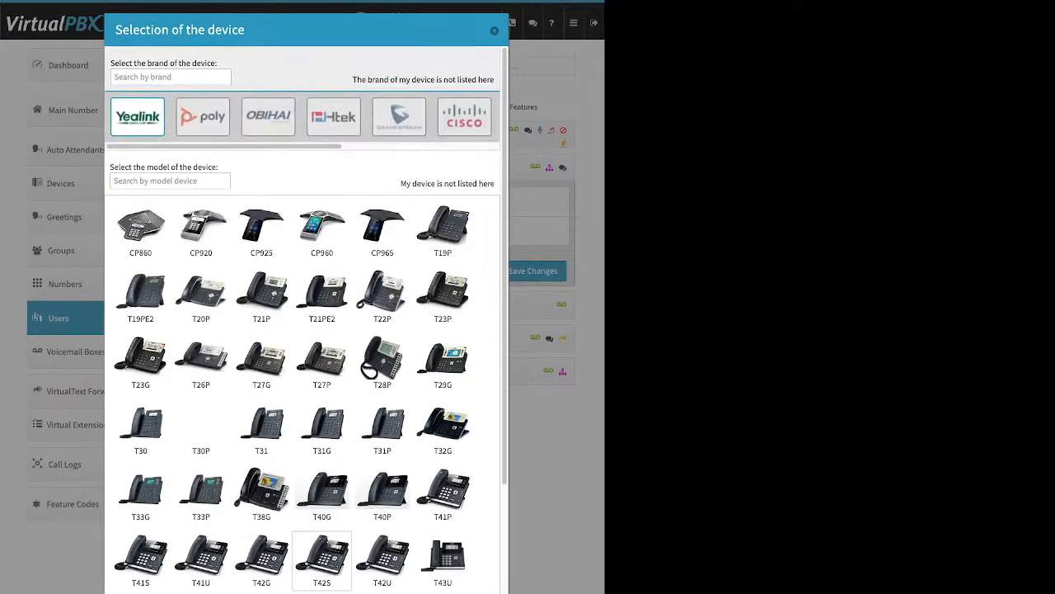
pyautogui.click(268, 117)
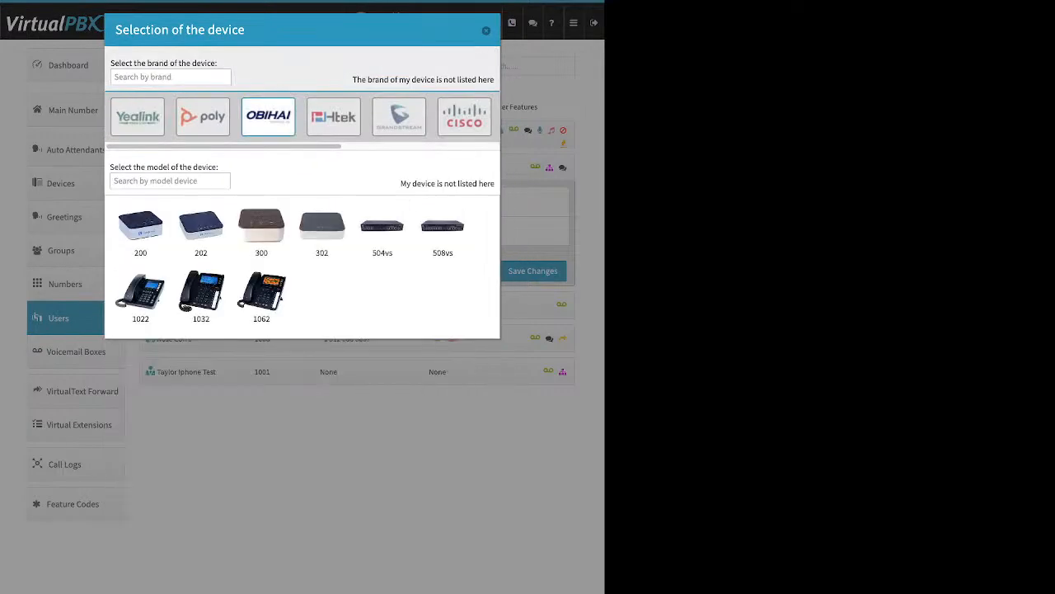
pyautogui.click(464, 116)
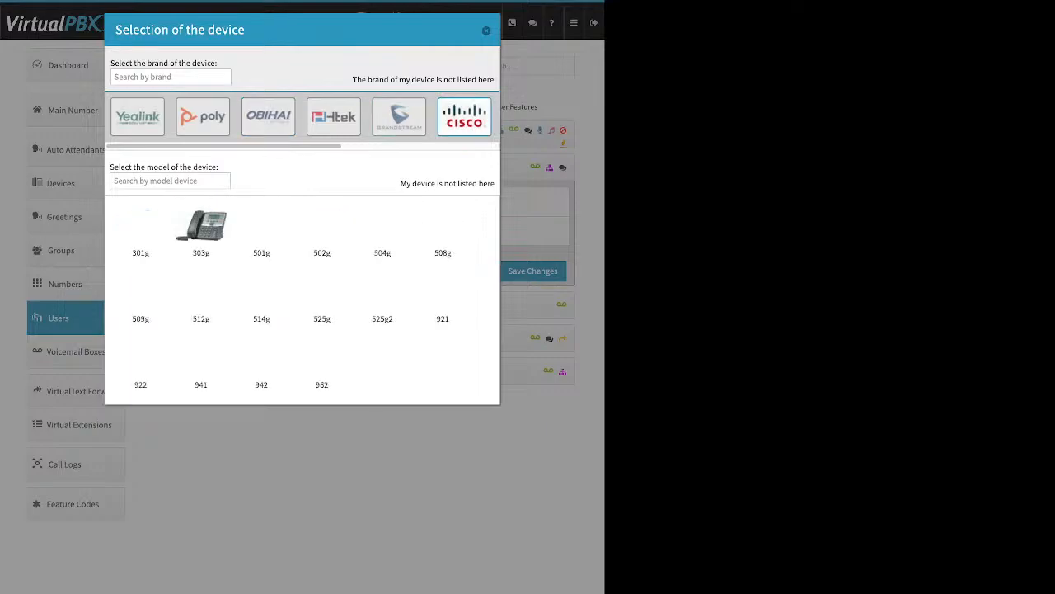
pyautogui.click(322, 361)
pyautogui.click(270, 452)
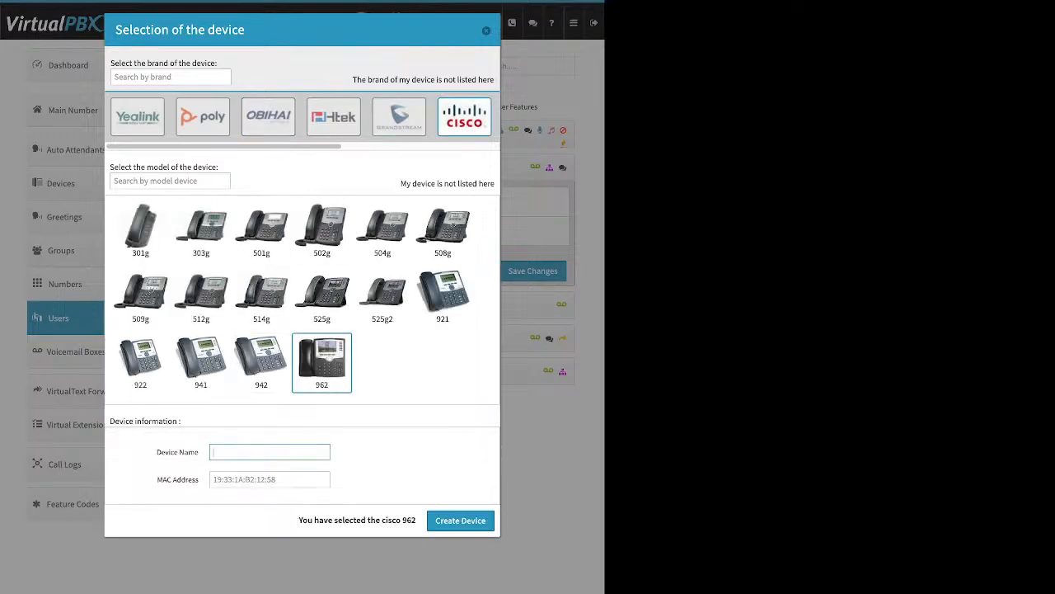
pyautogui.moveTo(157, 451); pyautogui.dragTo(200, 452)
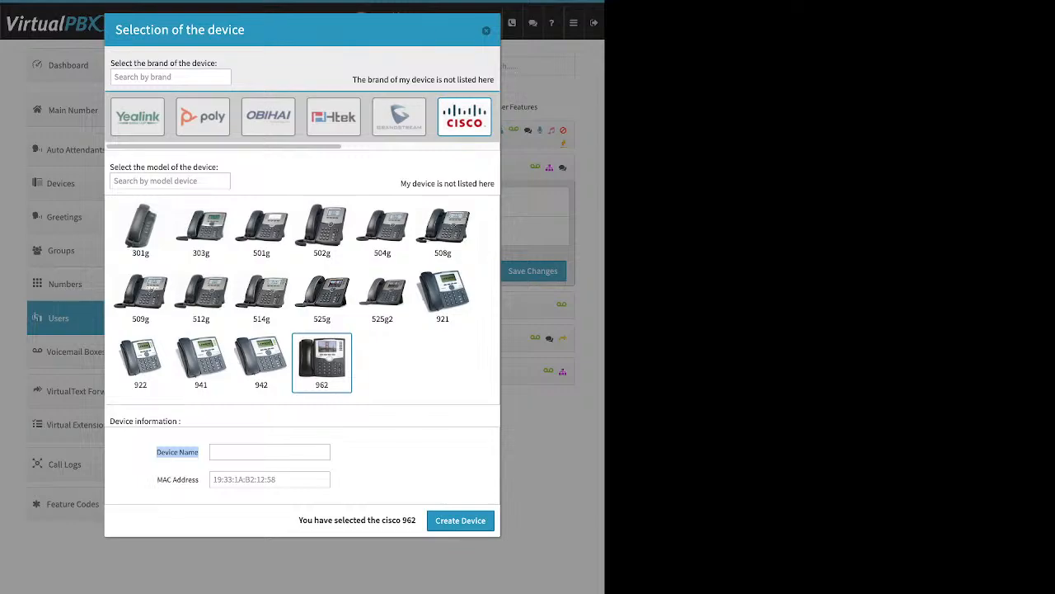
pyautogui.click(179, 465)
pyautogui.moveTo(157, 479); pyautogui.dragTo(199, 479)
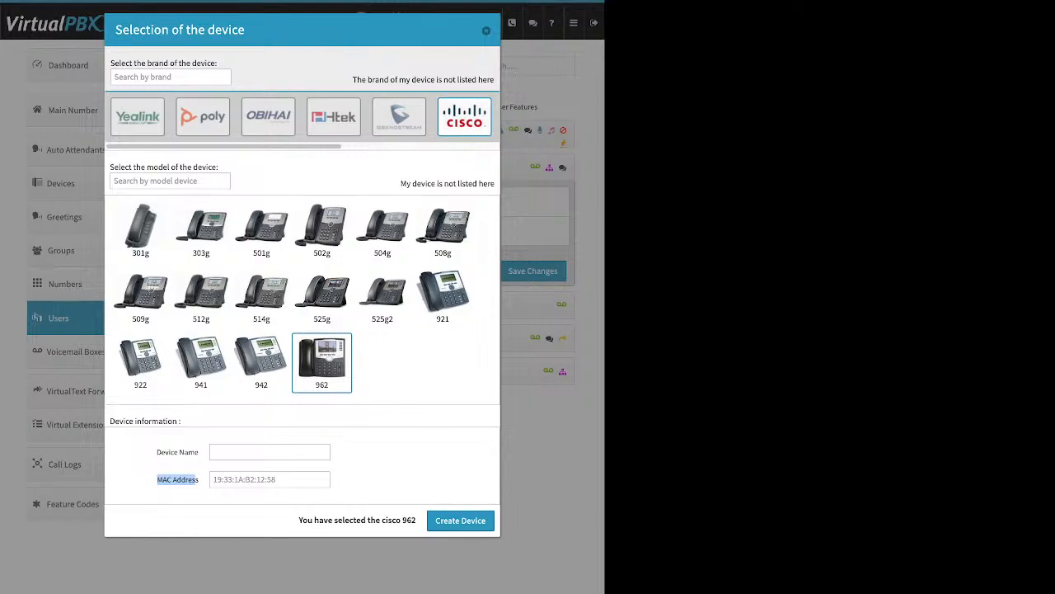
pyautogui.click(486, 30)
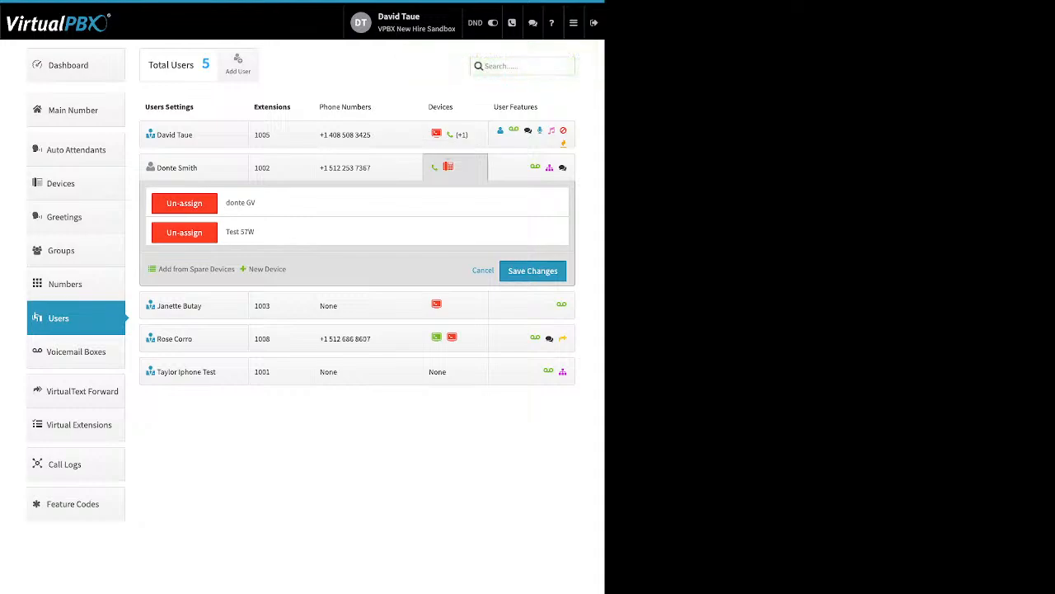
pyautogui.moveTo(255, 231); pyautogui.dragTo(225, 232)
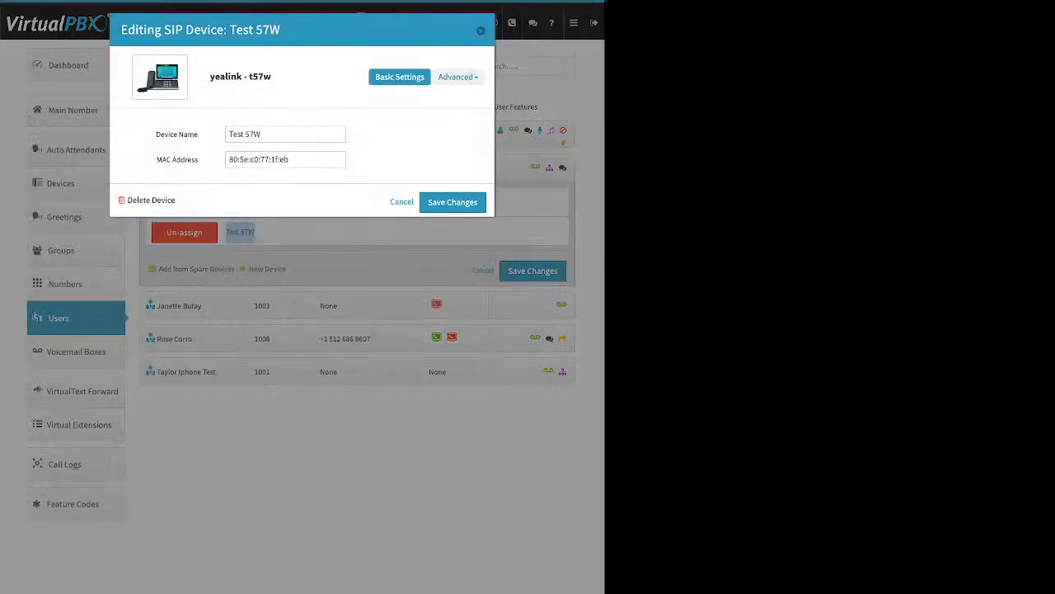
# Step: Unlock Test 57W for 24-hour reprovisioning under Advanced > Miscellaneous, saving the device and user
pyautogui.click(458, 77)
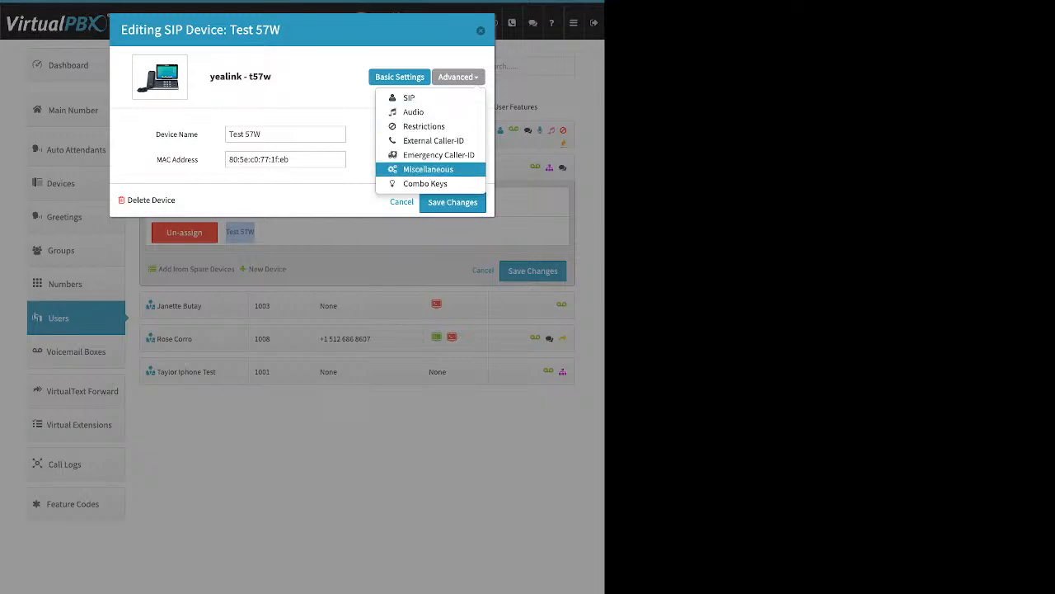
pyautogui.click(428, 169)
pyautogui.moveTo(139, 287); pyautogui.dragTo(197, 288)
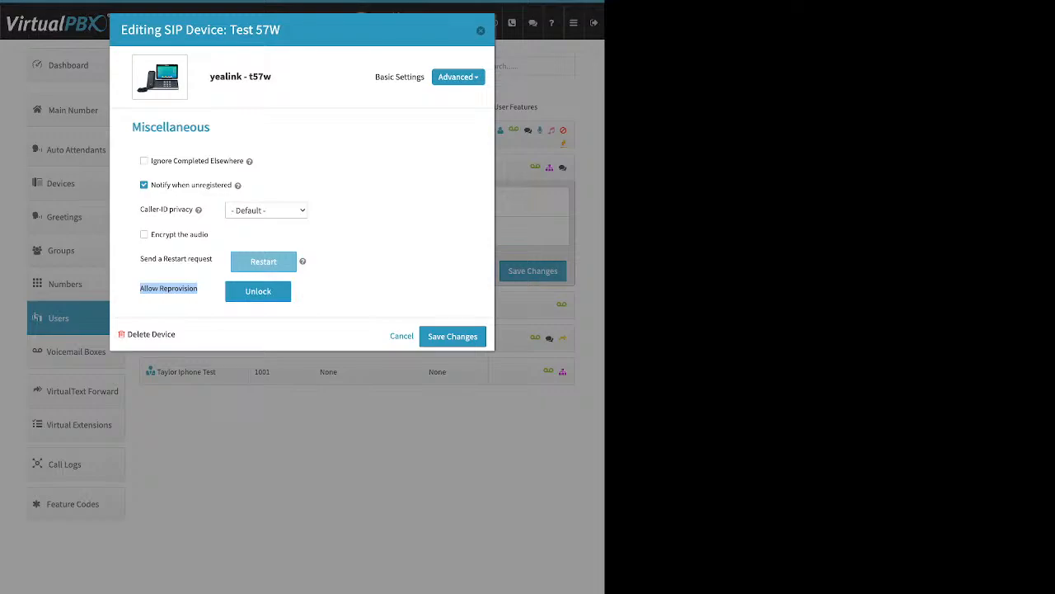
pyautogui.click(258, 291)
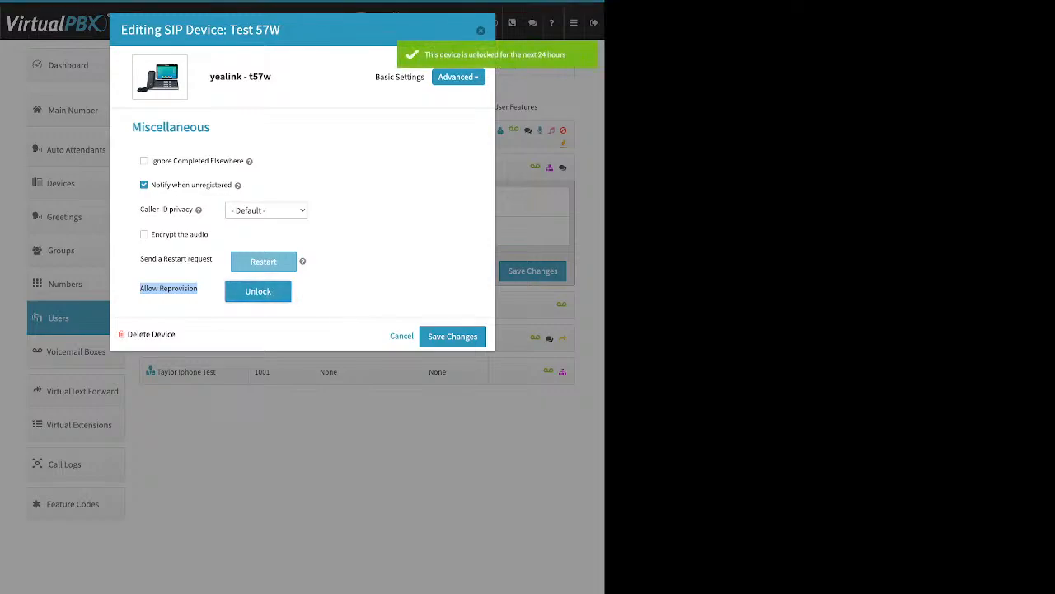
pyautogui.click(453, 337)
pyautogui.click(532, 271)
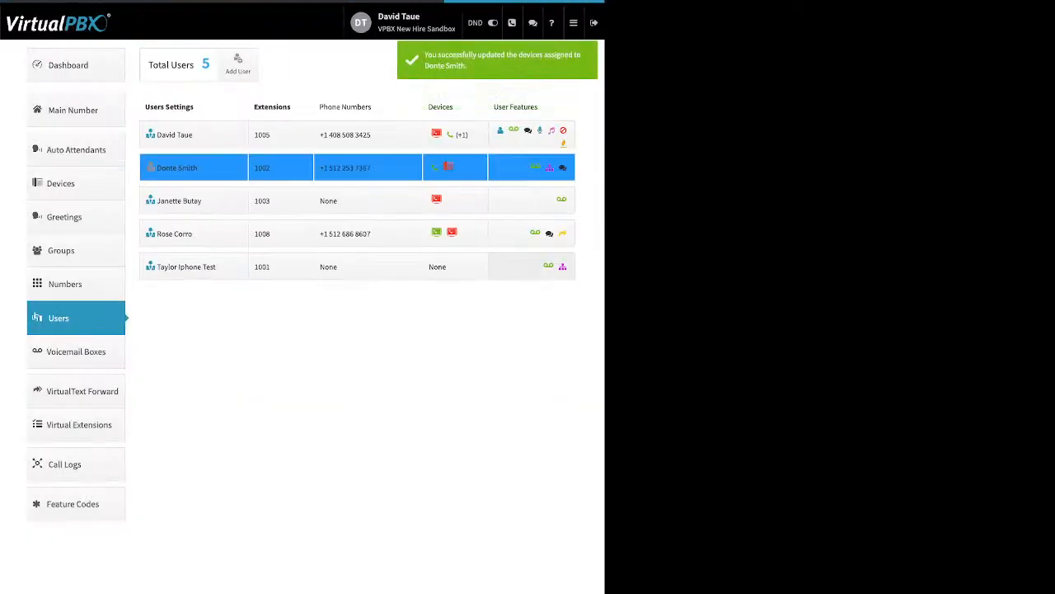
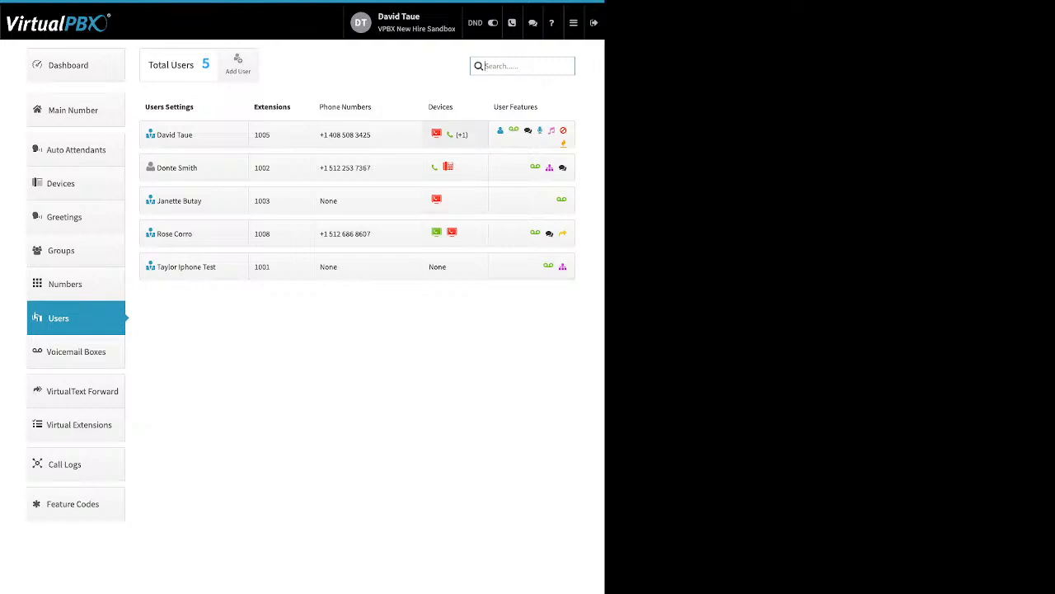
# Step: Show extension 1005's three devices and preview the new Cell Phone form's Device Name and Number fields
pyautogui.click(454, 134)
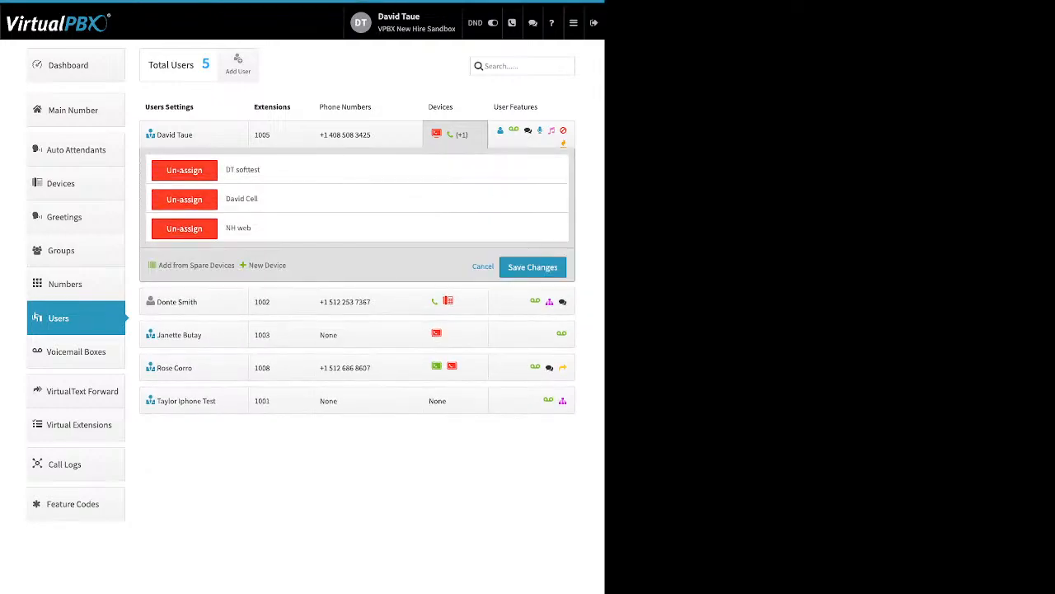
pyautogui.click(267, 265)
pyautogui.click(276, 299)
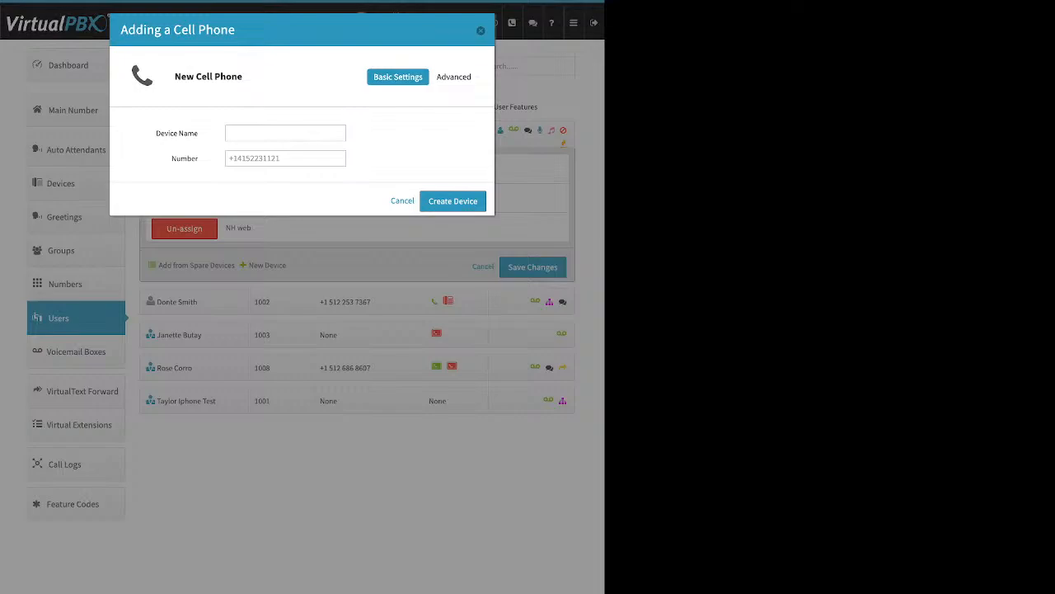
pyautogui.moveTo(156, 133); pyautogui.dragTo(195, 133)
pyautogui.moveTo(172, 158); pyautogui.dragTo(187, 158)
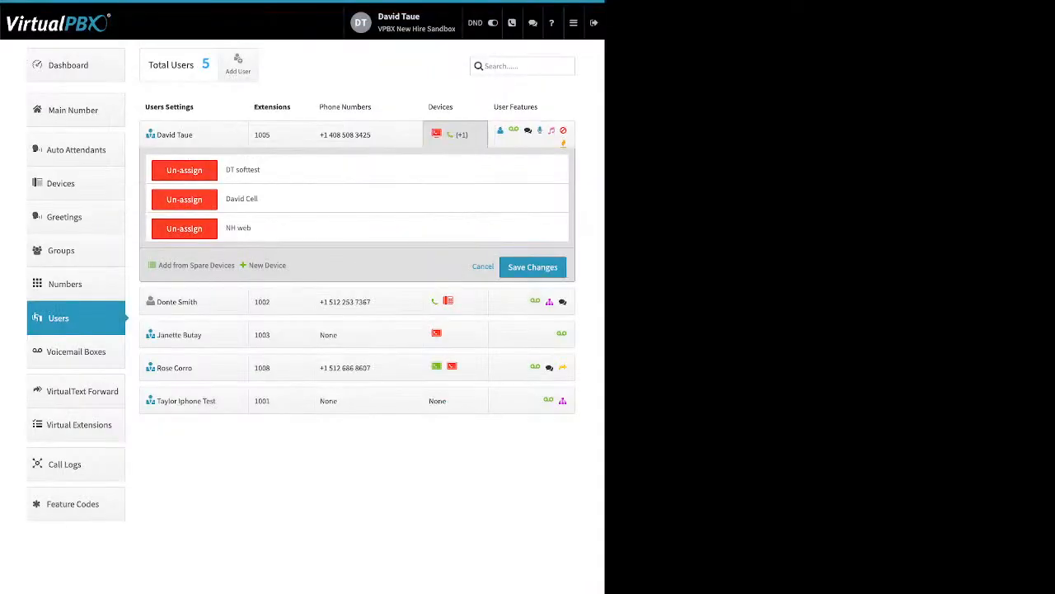
# Step: Open the existing cell phone device and switch to its Advanced Options
pyautogui.click(242, 199)
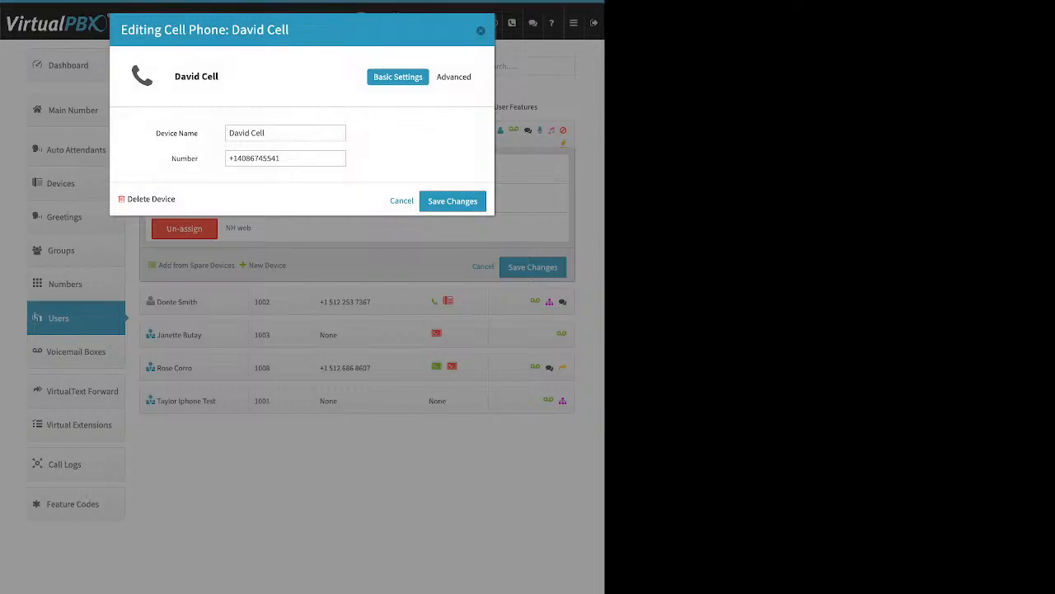
pyautogui.click(457, 77)
pyautogui.click(440, 98)
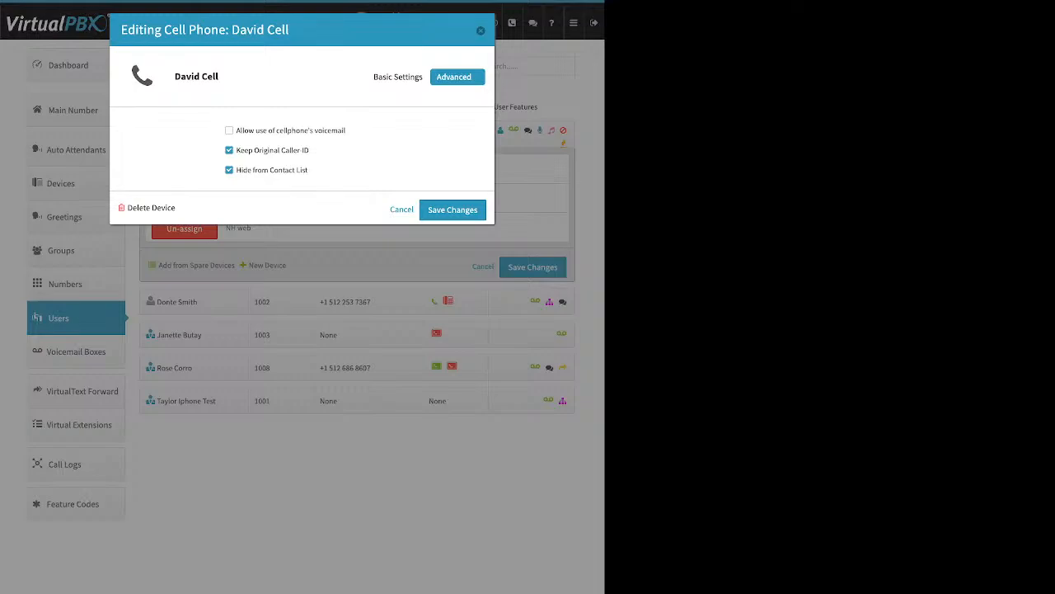
# Step: Demonstrate the cellphone voicemail option by turning it on and back off
pyautogui.moveTo(346, 130); pyautogui.dragTo(236, 130)
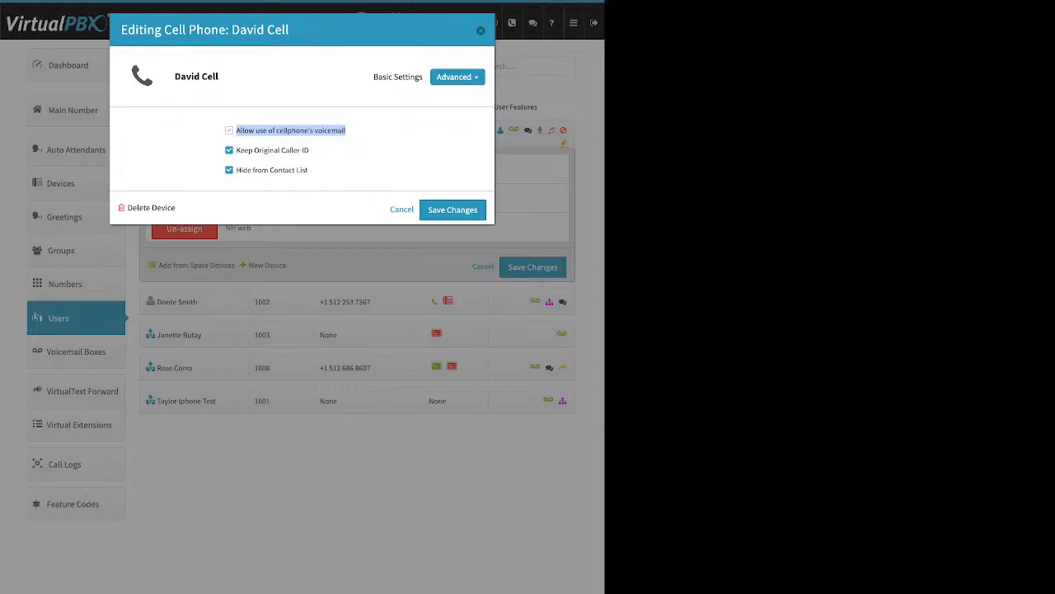
pyautogui.click(229, 130)
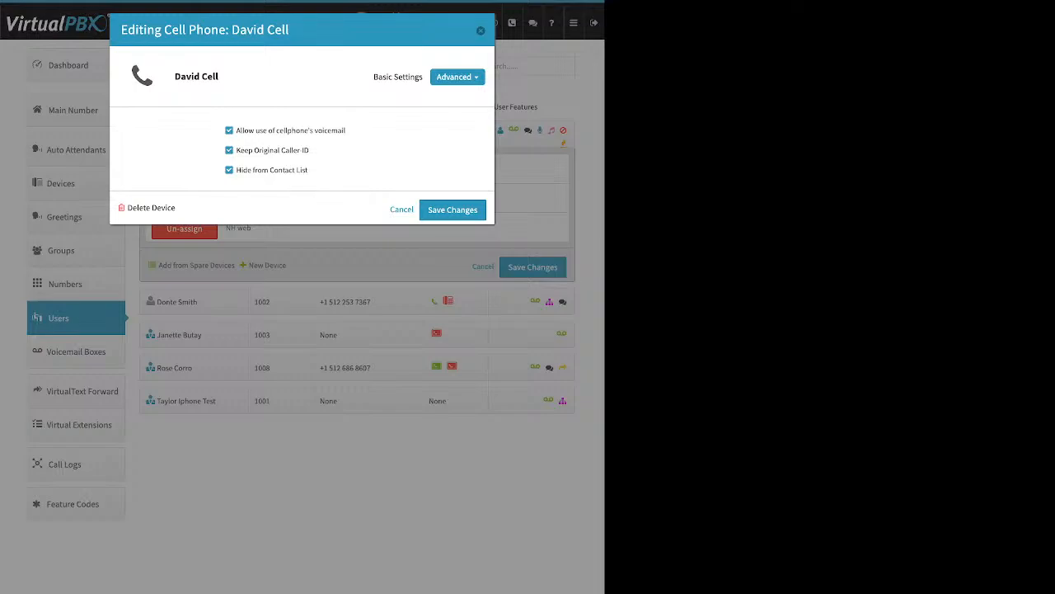
pyautogui.click(229, 130)
# Step: Uncheck Keep Original Caller-ID and close the cell phone settings without saving
pyautogui.moveTo(311, 150); pyautogui.dragTo(235, 151)
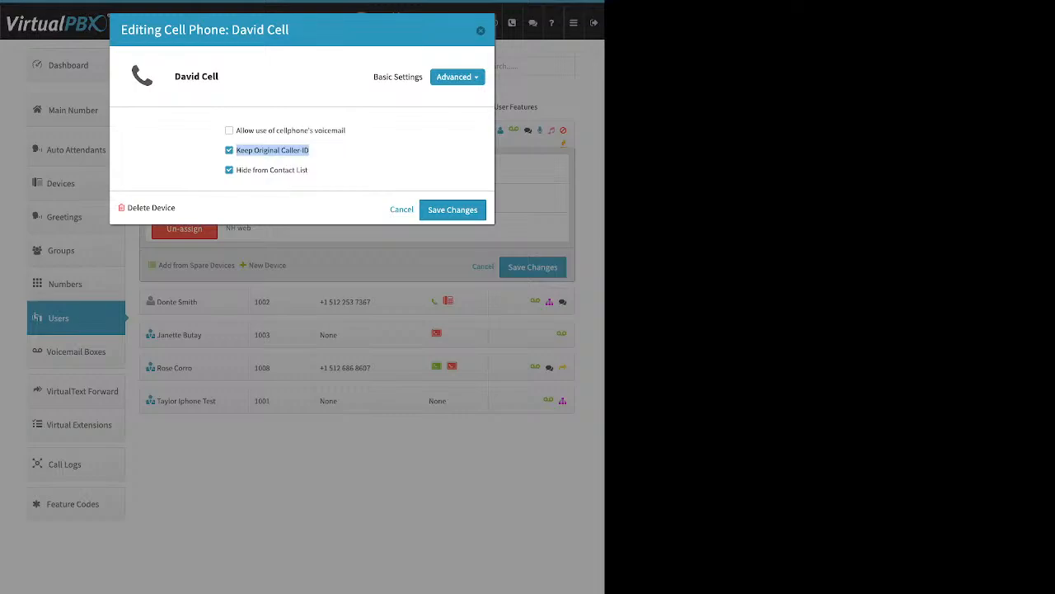
pyautogui.click(229, 150)
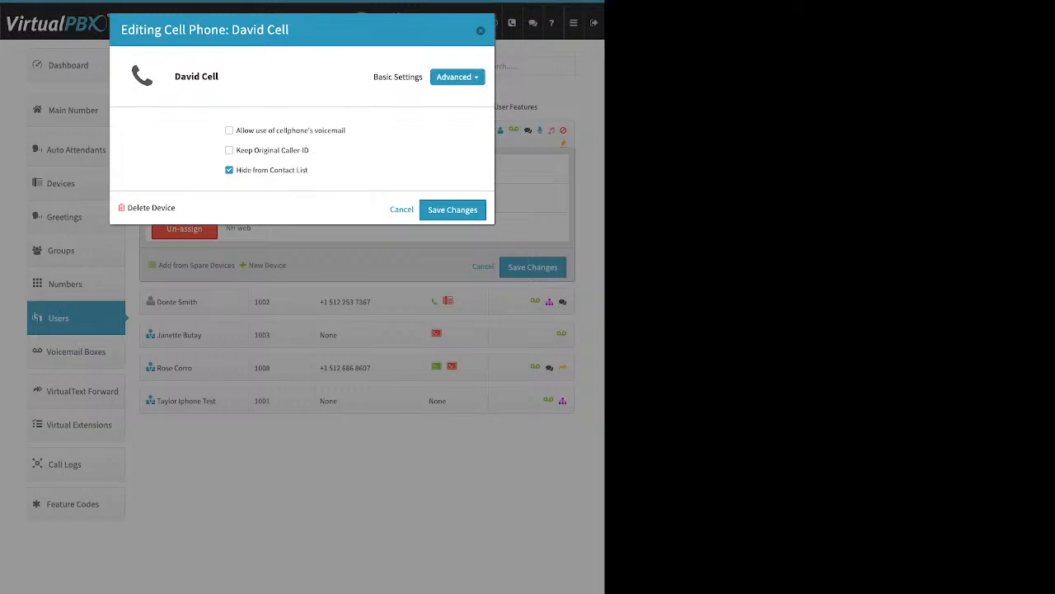
pyautogui.click(480, 30)
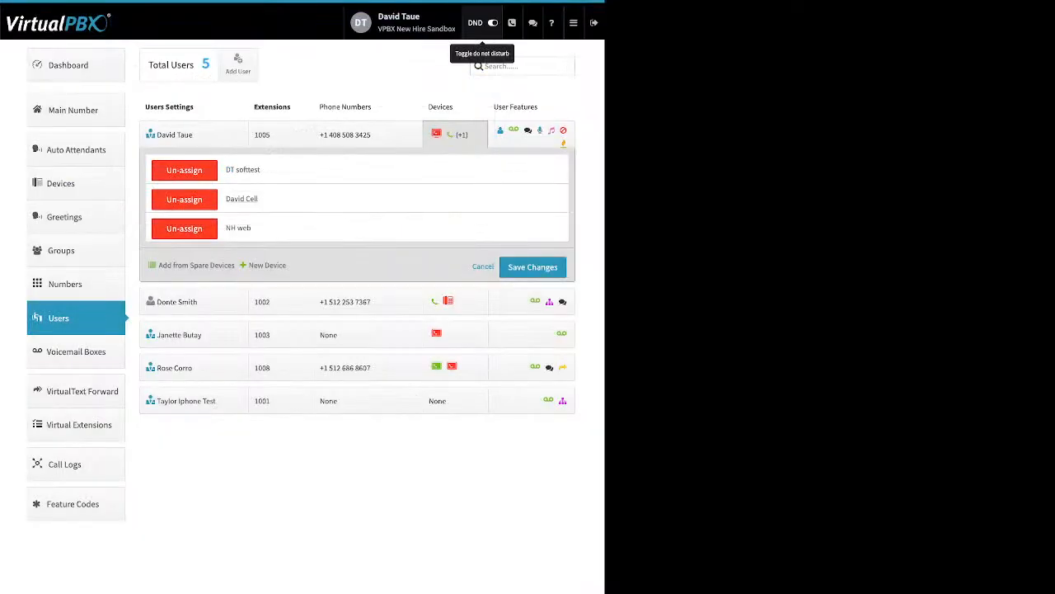
pyautogui.click(75, 65)
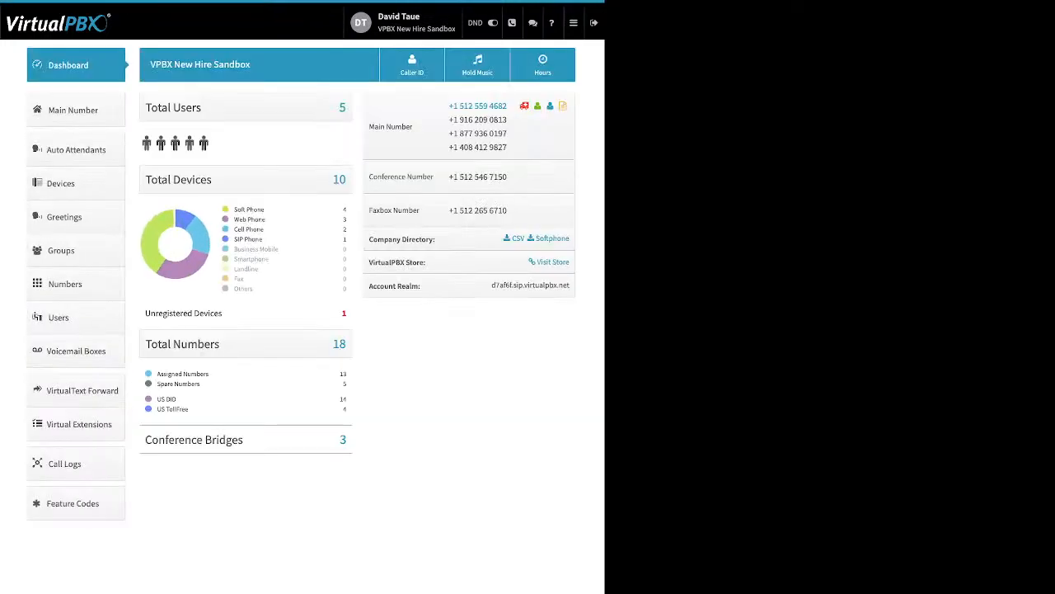
pyautogui.click(412, 65)
pyautogui.click(328, 64)
pyautogui.moveTo(168, 65); pyautogui.dragTo(398, 66)
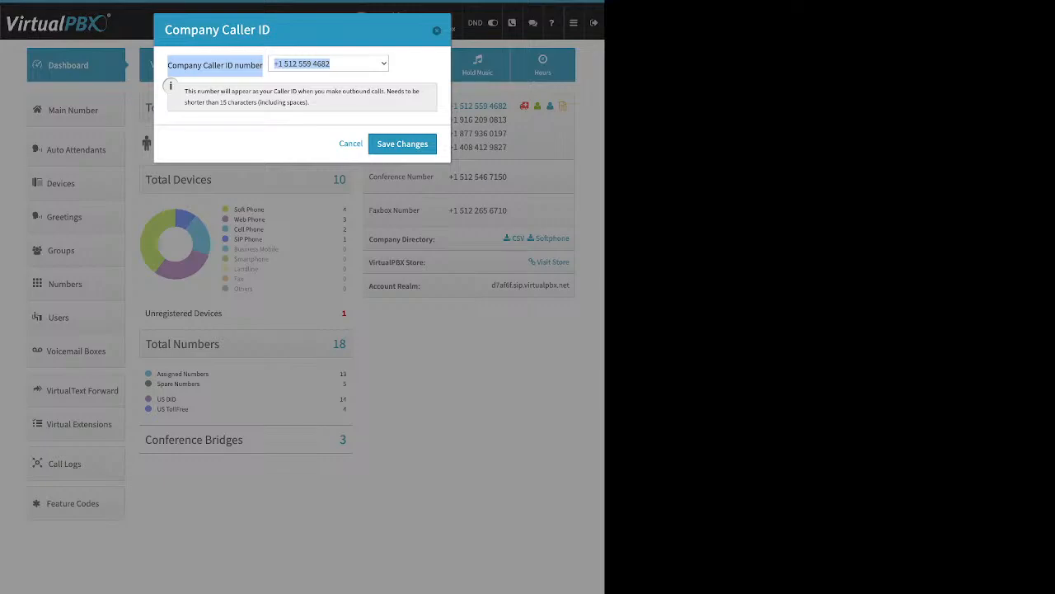
pyautogui.click(437, 30)
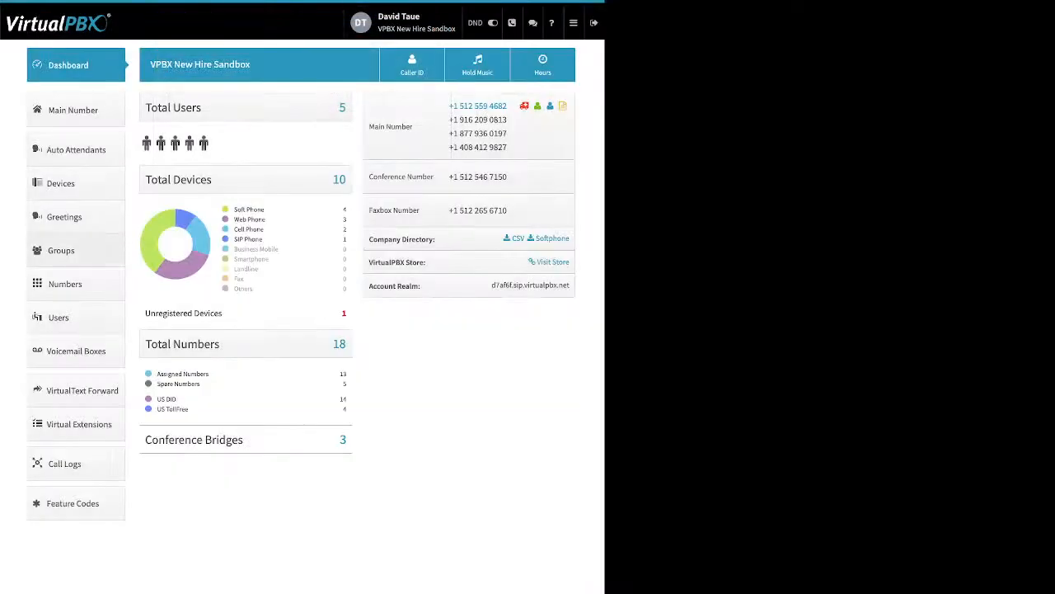
pyautogui.click(74, 318)
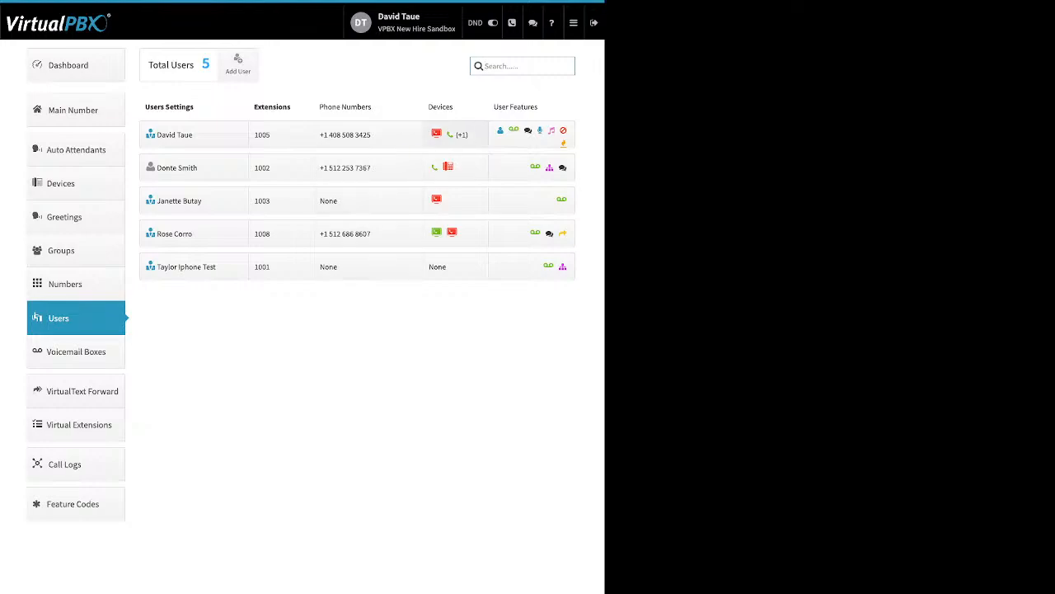
# Step: Switch from extension 1005's device list to extension 1002's and add a new Soft Phone
pyautogui.click(455, 134)
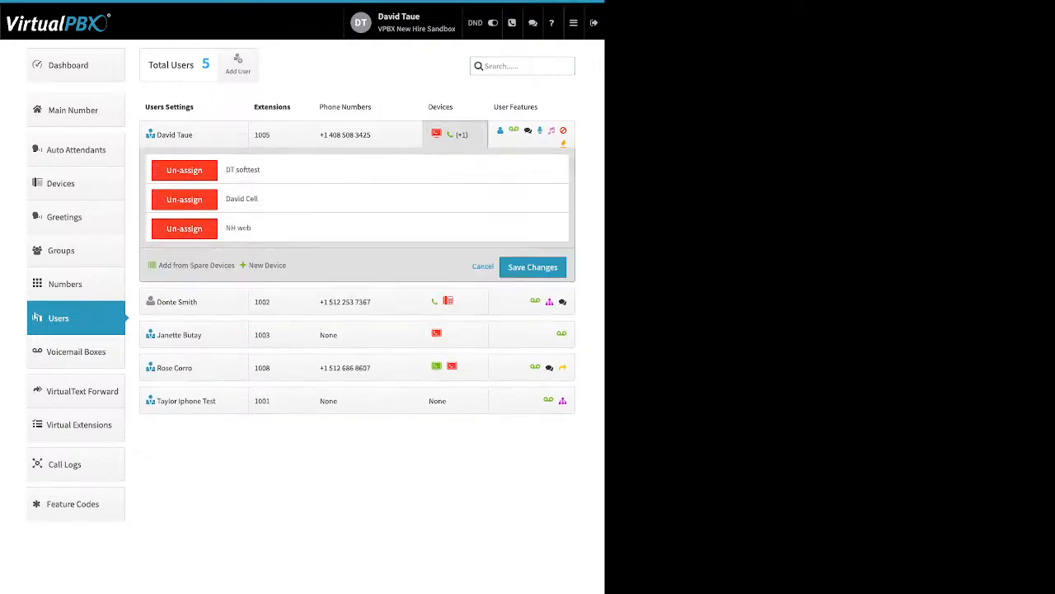
pyautogui.click(267, 265)
pyautogui.click(455, 136)
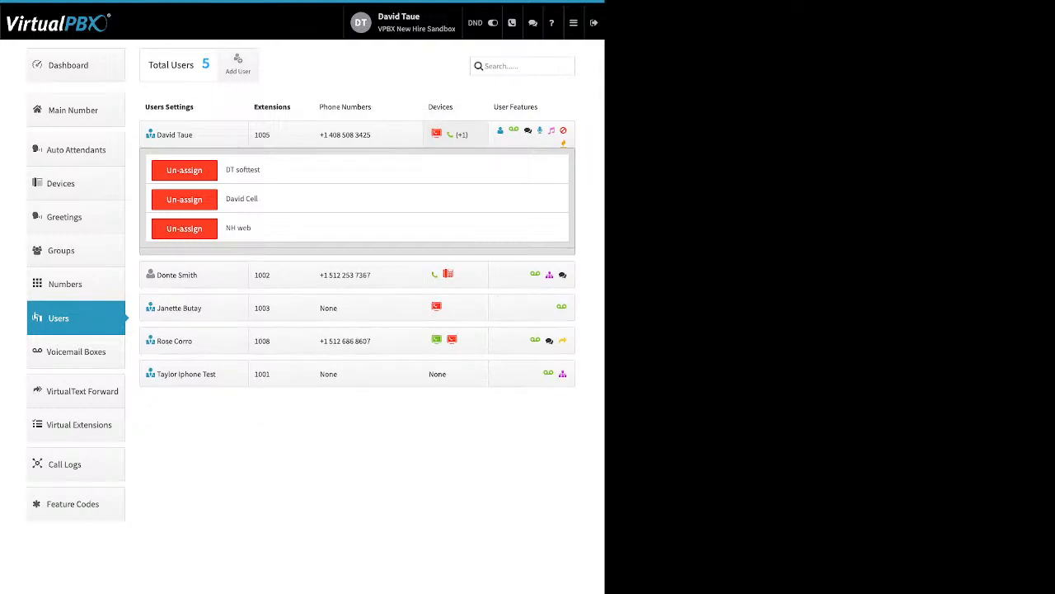
pyautogui.click(455, 167)
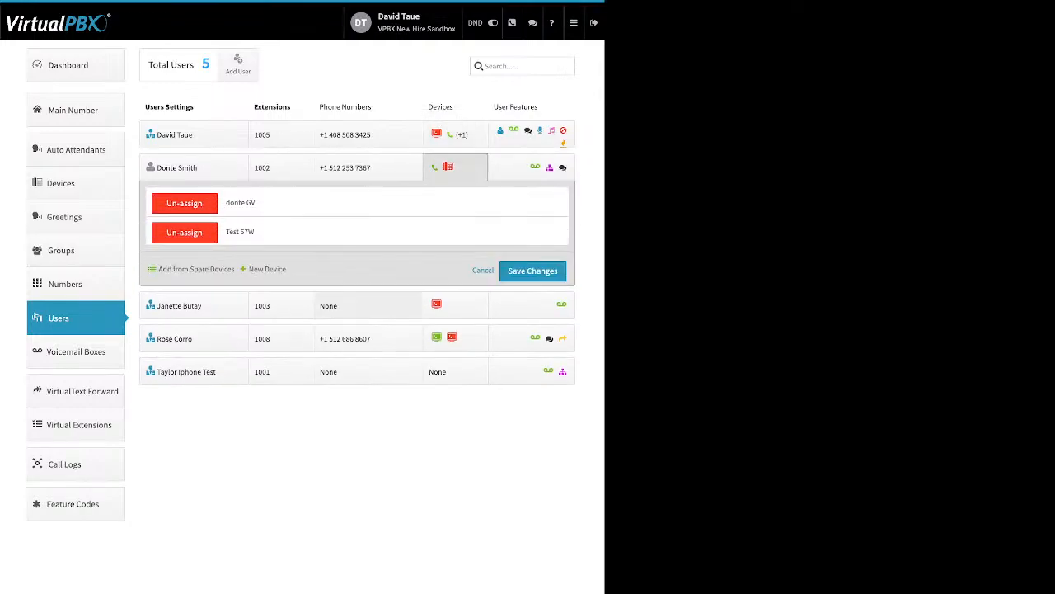
pyautogui.moveTo(268, 269)
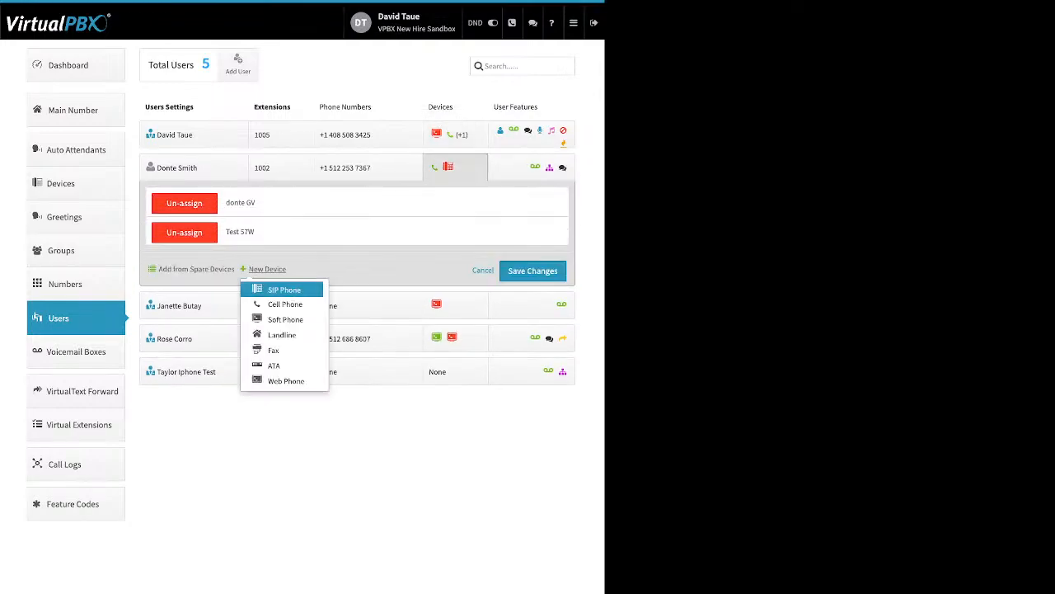
pyautogui.click(286, 319)
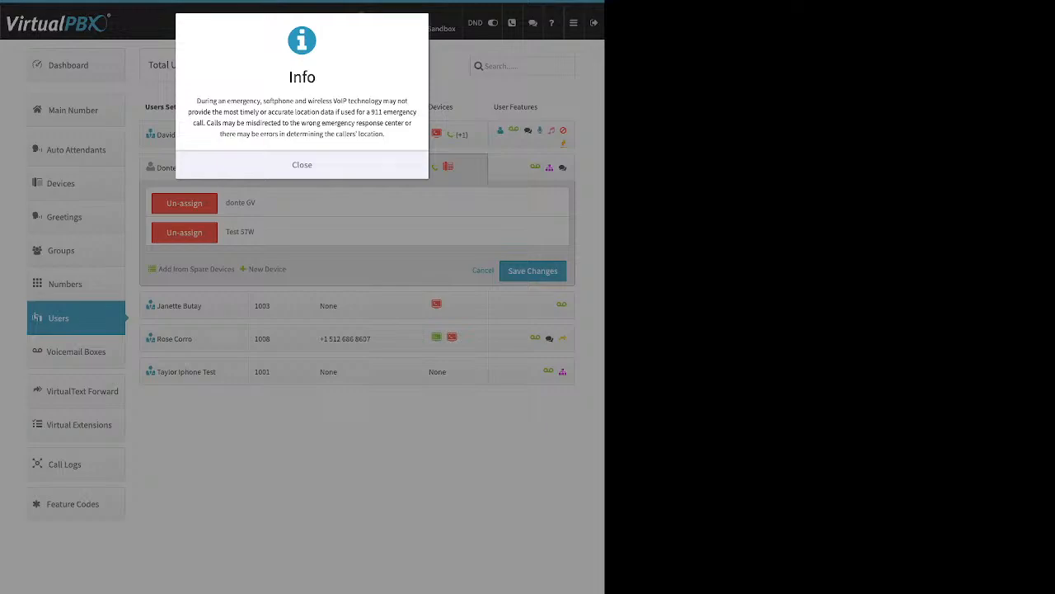
# Step: Dismiss the 911 warning and review the softphone's Device Name and generated SIP username
pyautogui.click(302, 165)
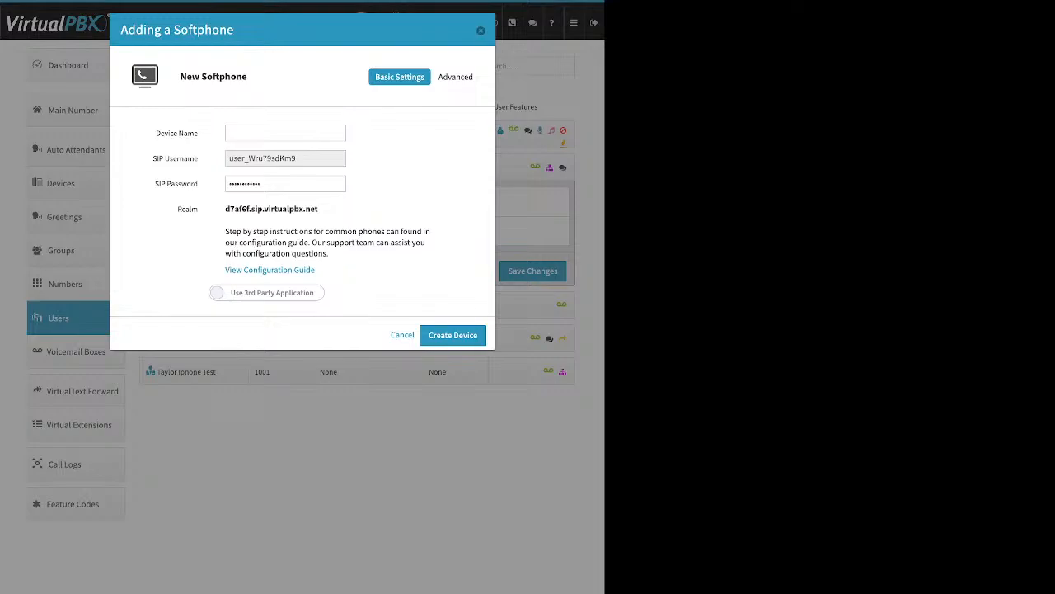
pyautogui.tripleClick(176, 133)
pyautogui.click(285, 133)
pyautogui.moveTo(152, 158); pyautogui.dragTo(198, 157)
pyautogui.click(264, 159)
pyautogui.doubleClick(264, 158)
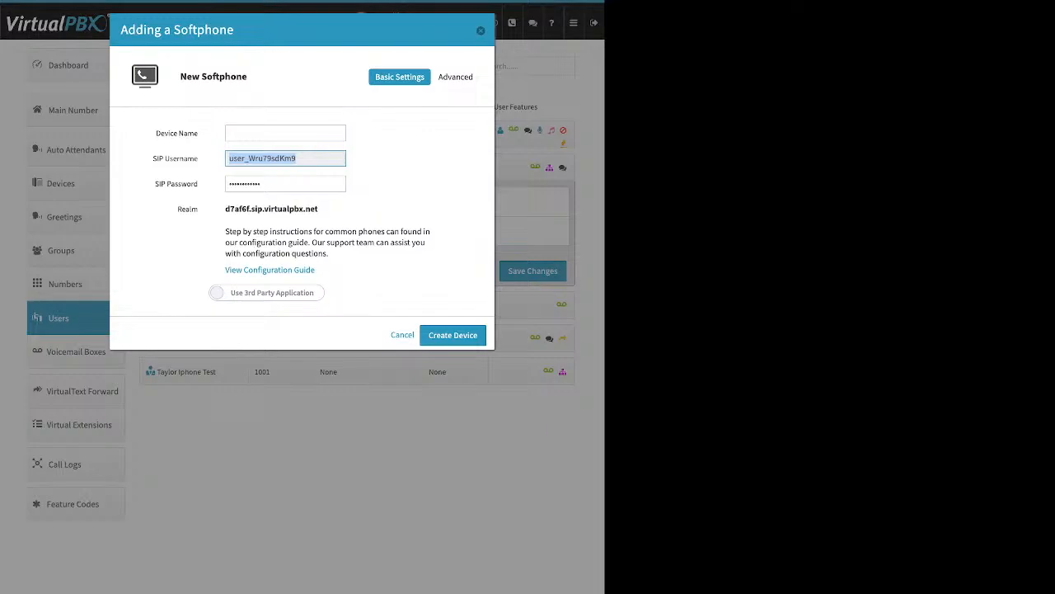
# Step: Review the SIP password, realm and configuration guide, then choose Use VirtualPBX Application
pyautogui.click(288, 184)
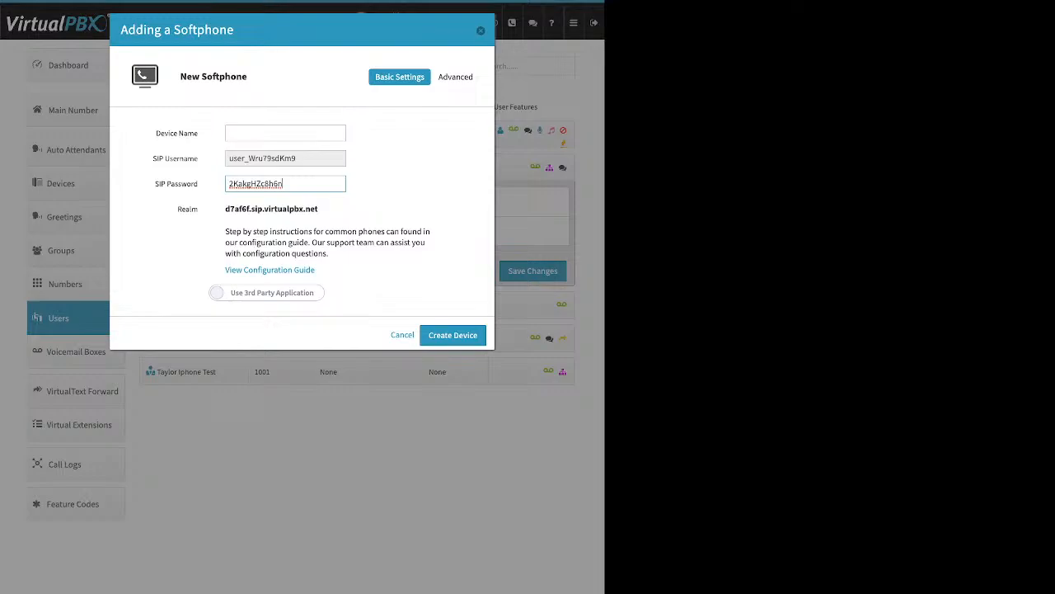
pyautogui.hotkey('ctrl', 'a')
pyautogui.press('Tab')
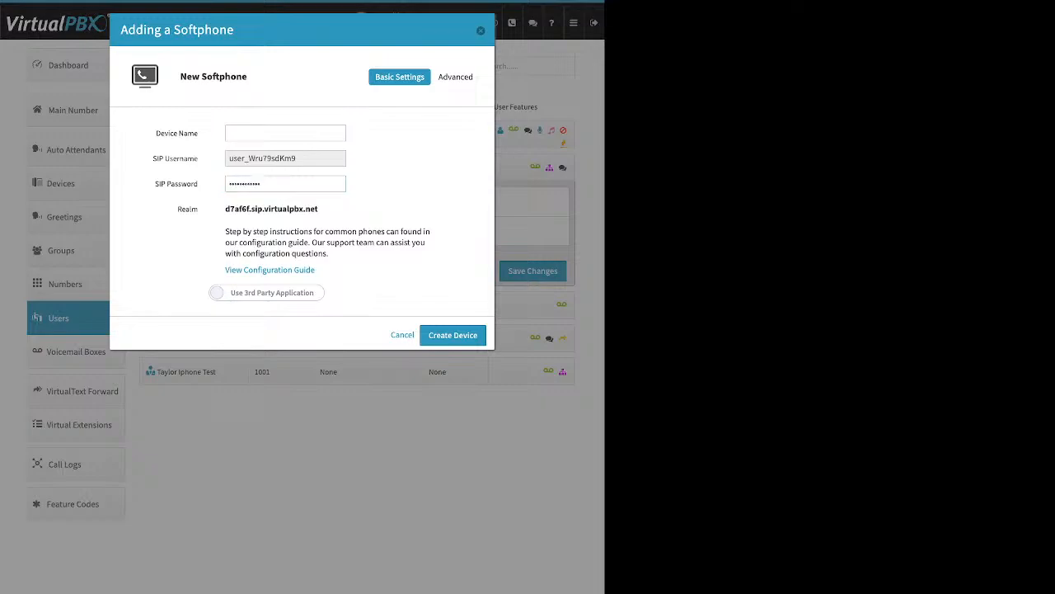
pyautogui.moveTo(319, 208); pyautogui.dragTo(225, 209)
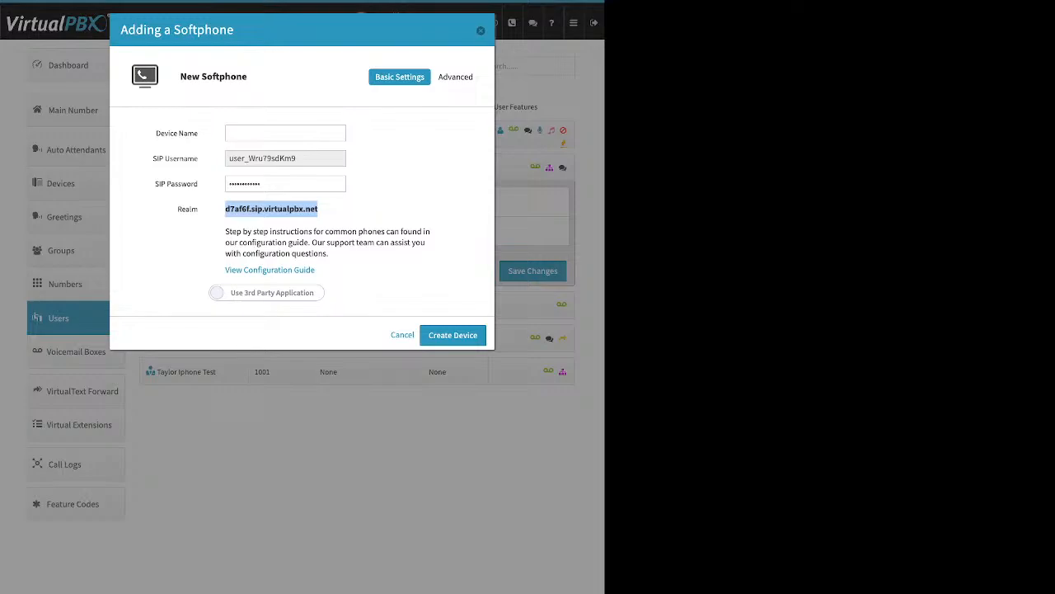
pyautogui.click(330, 210)
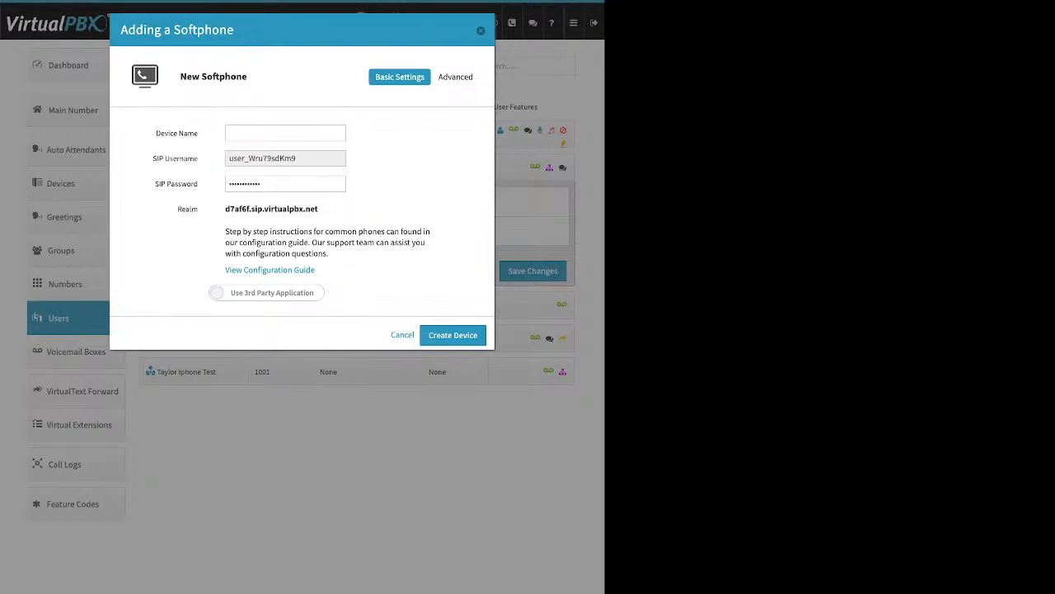
pyautogui.moveTo(315, 271); pyautogui.dragTo(224, 271)
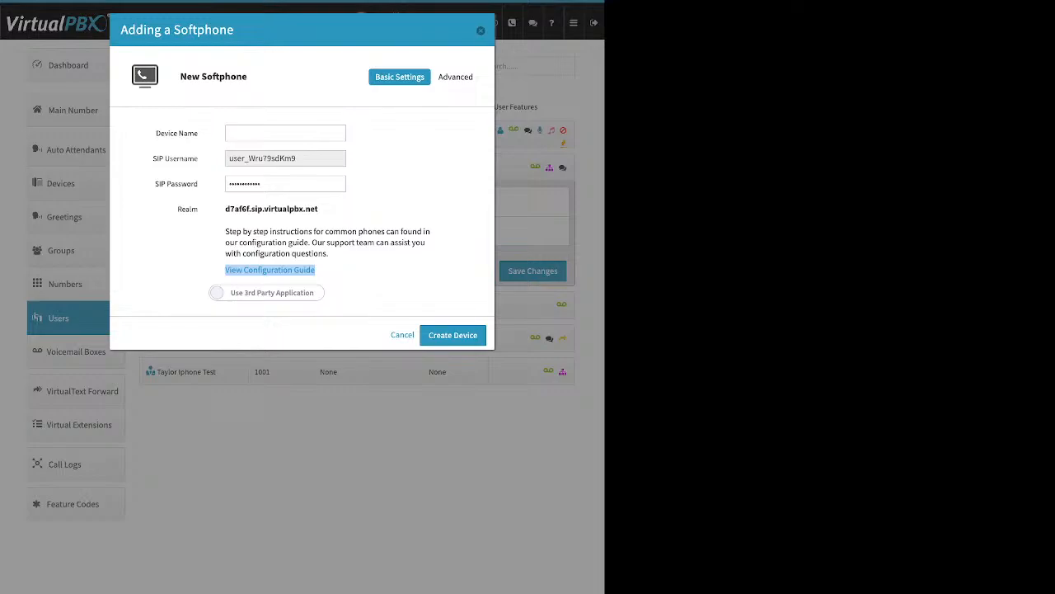
pyautogui.click(212, 270)
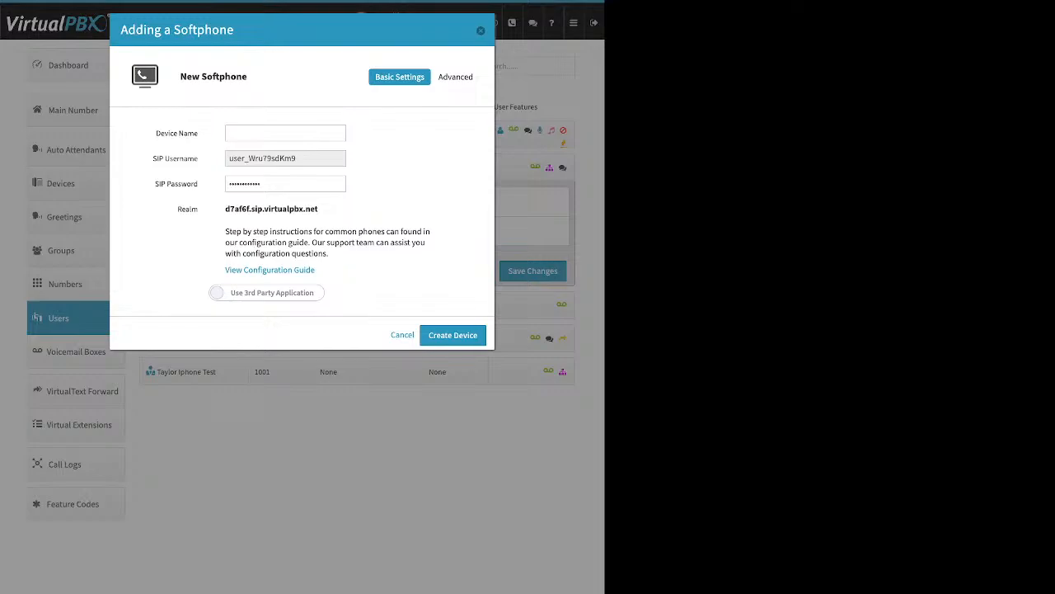
pyautogui.click(267, 293)
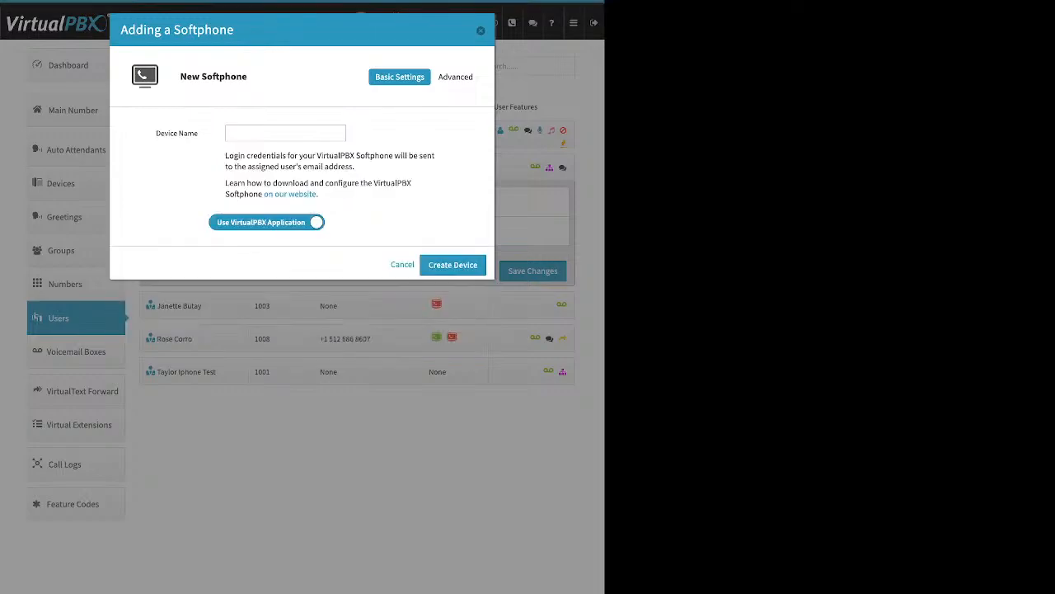
# Step: Name the softphone 'new' and create it for extension 1002
pyautogui.click(285, 133)
pyautogui.write('new')
pyautogui.click(453, 265)
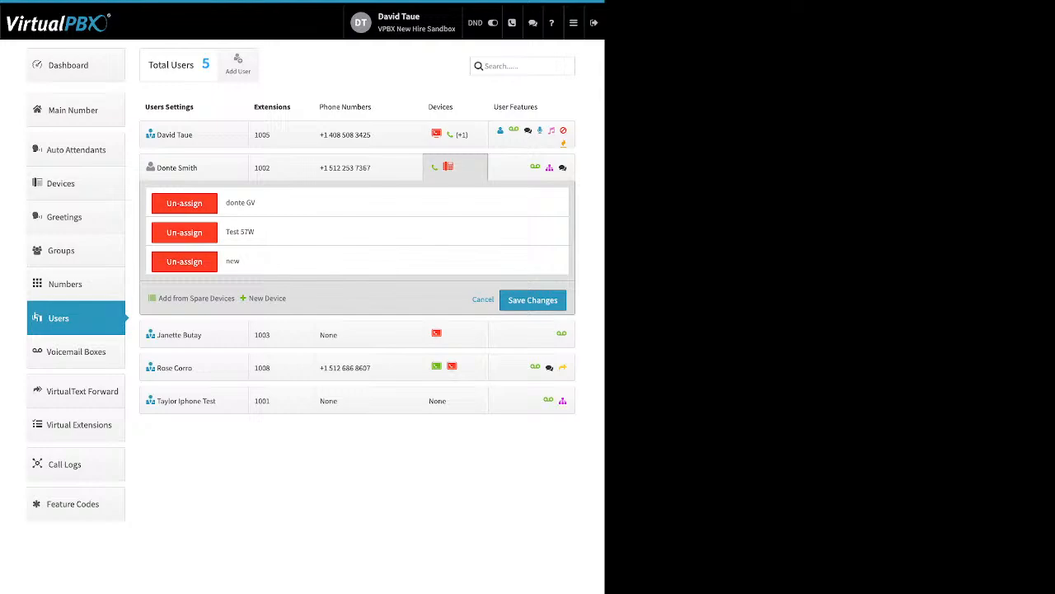
# Step: Save extension 1002's device list, then start adding a Web Phone and cancel it
pyautogui.click(455, 167)
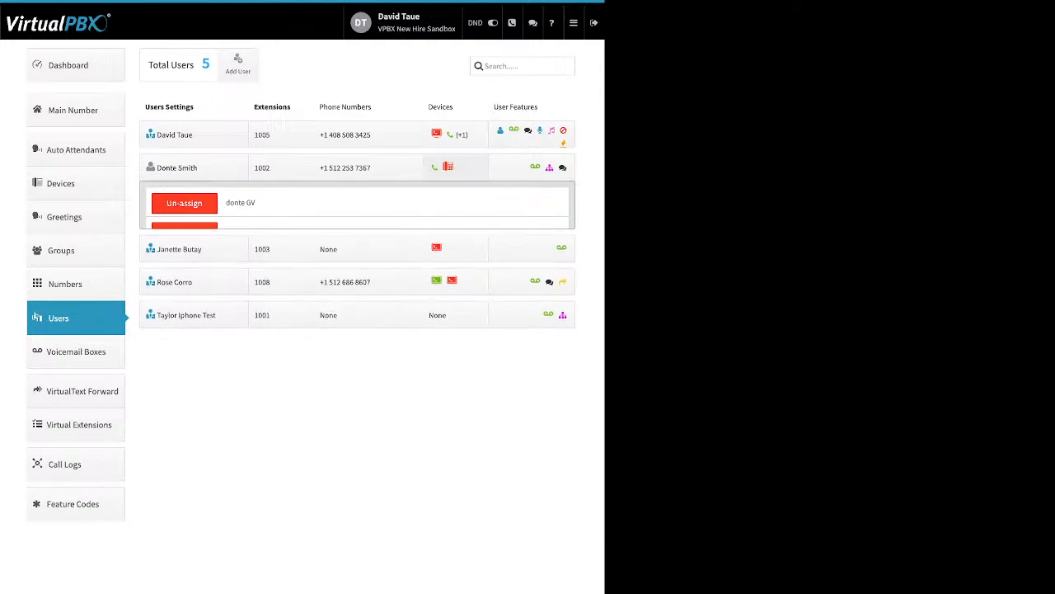
pyautogui.click(455, 167)
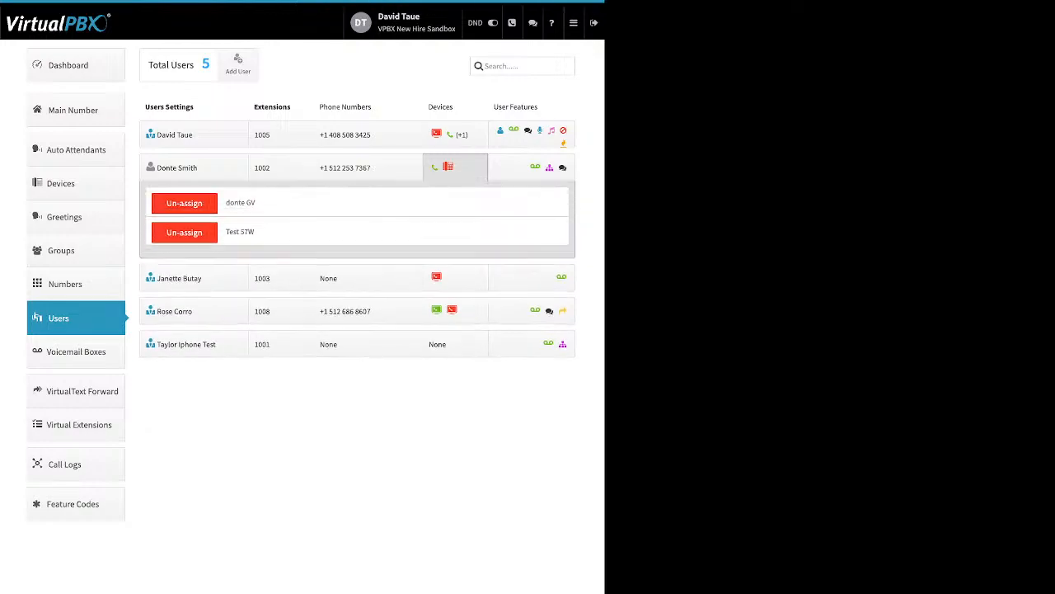
pyautogui.click(267, 269)
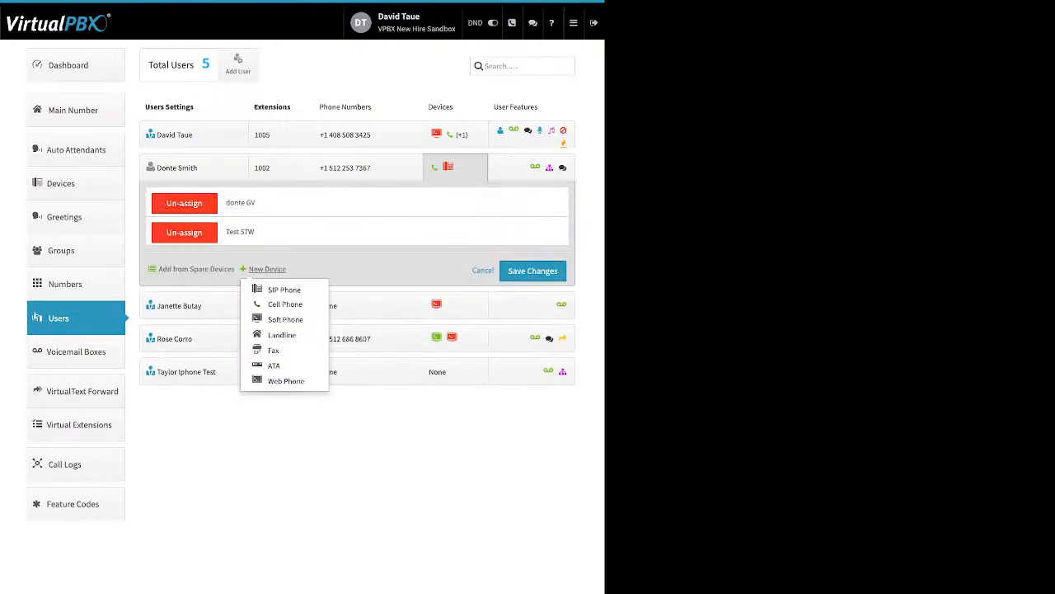
pyautogui.click(285, 381)
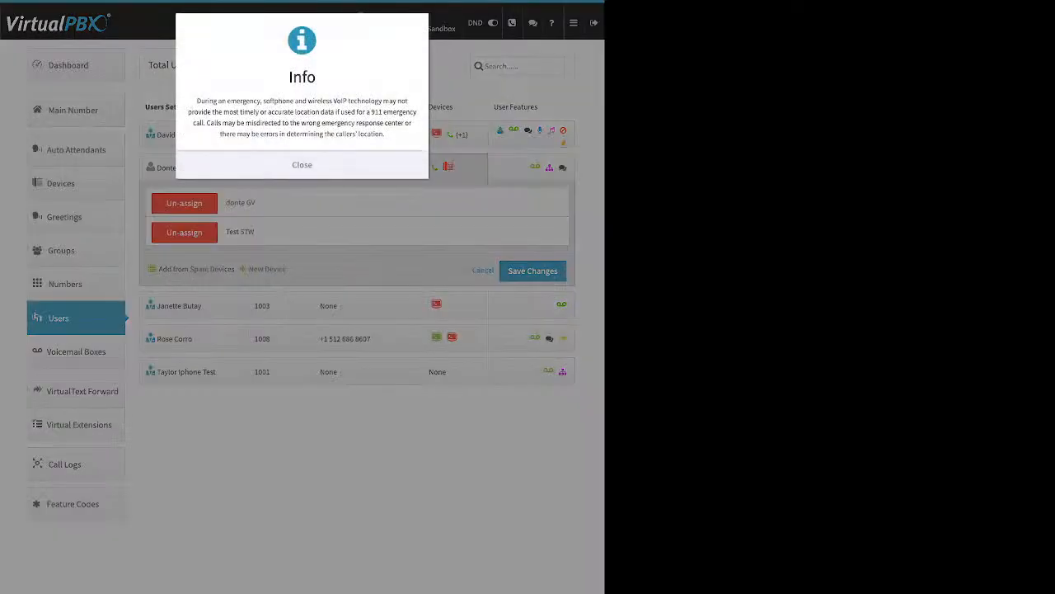
pyautogui.click(302, 165)
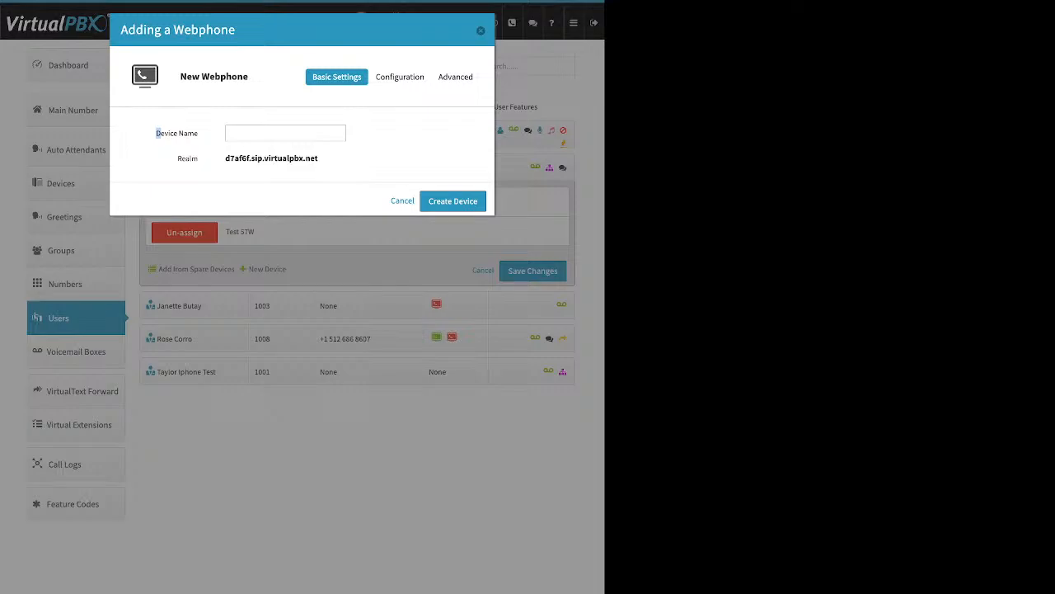
pyautogui.moveTo(170, 133); pyautogui.dragTo(198, 132)
pyautogui.click(272, 133)
pyautogui.press('Escape')
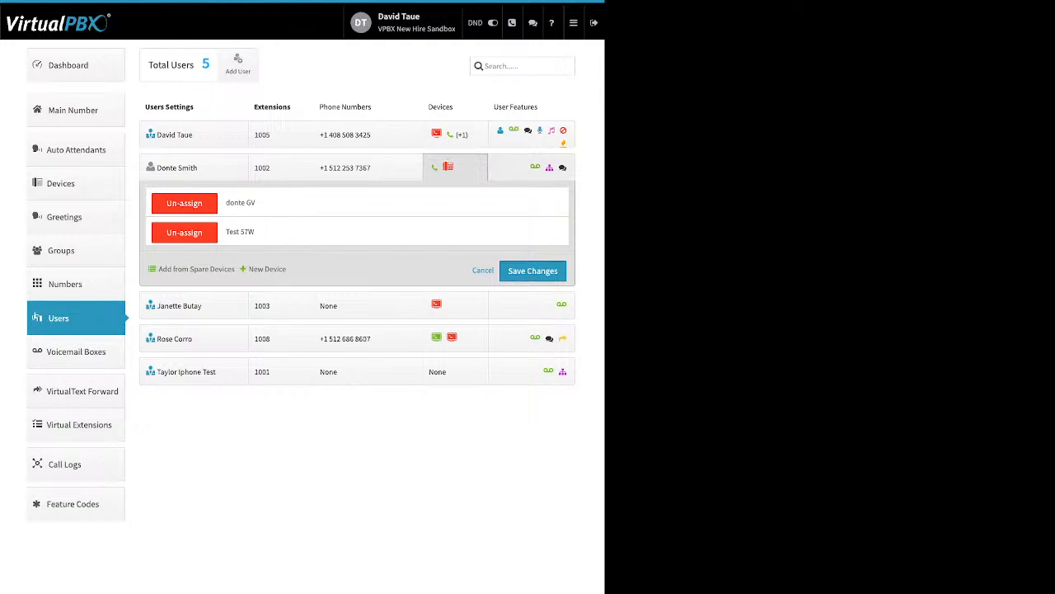
pyautogui.click(532, 167)
# Step: Review extension 1005's Caller-ID Number setting, shown switched on, and close it unchanged
pyautogui.click(532, 135)
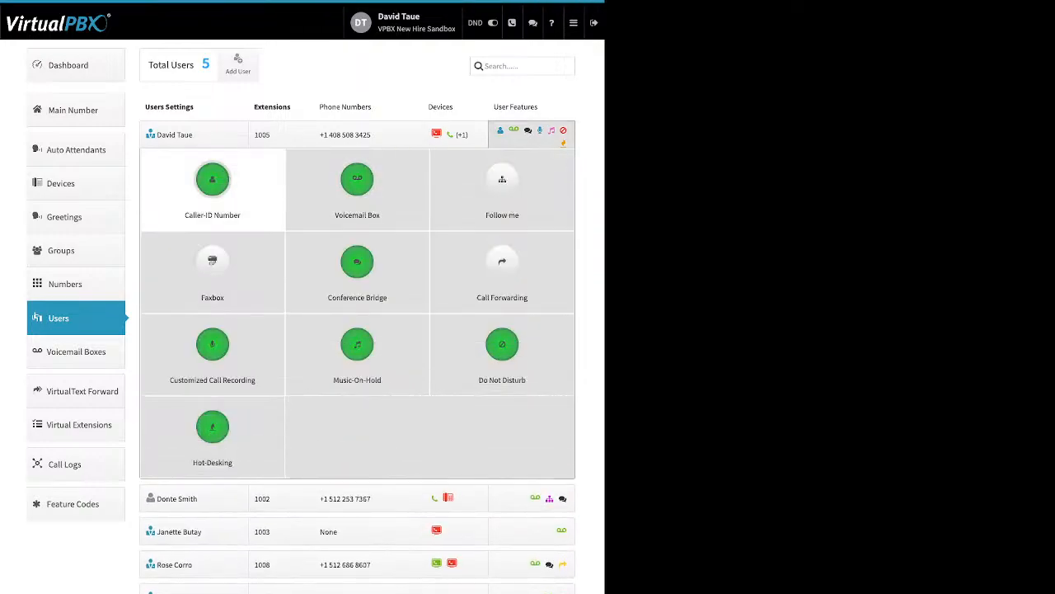
pyautogui.click(212, 183)
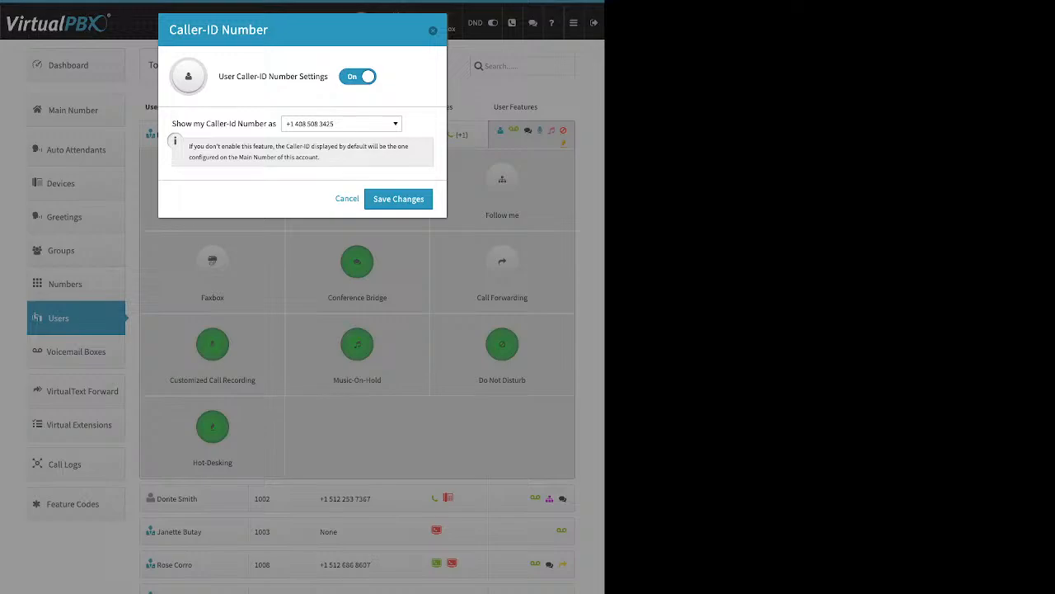
pyautogui.moveTo(219, 76); pyautogui.dragTo(313, 76)
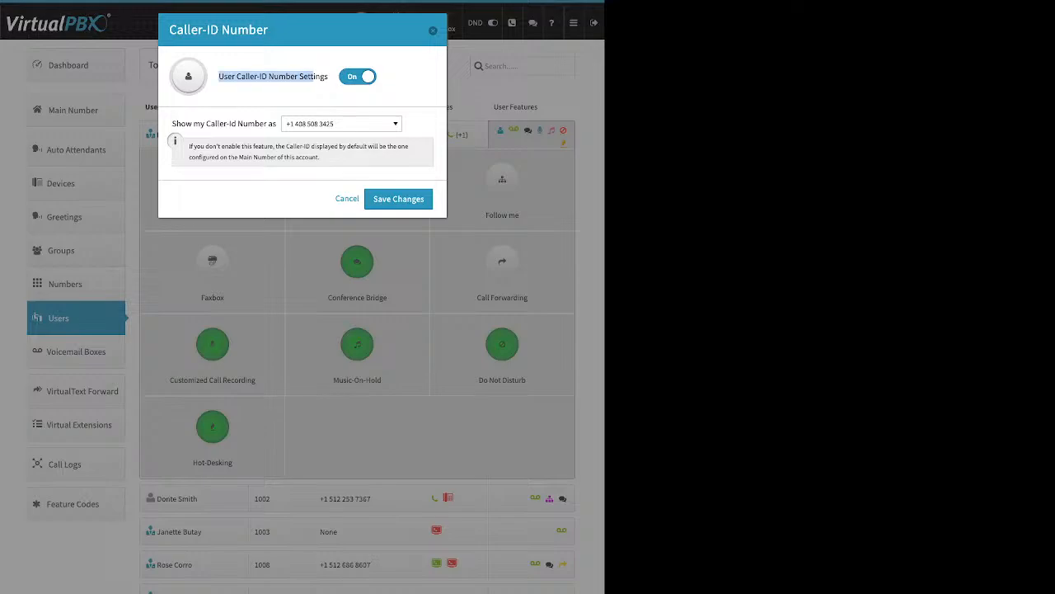
pyautogui.moveTo(171, 123); pyautogui.dragTo(268, 123)
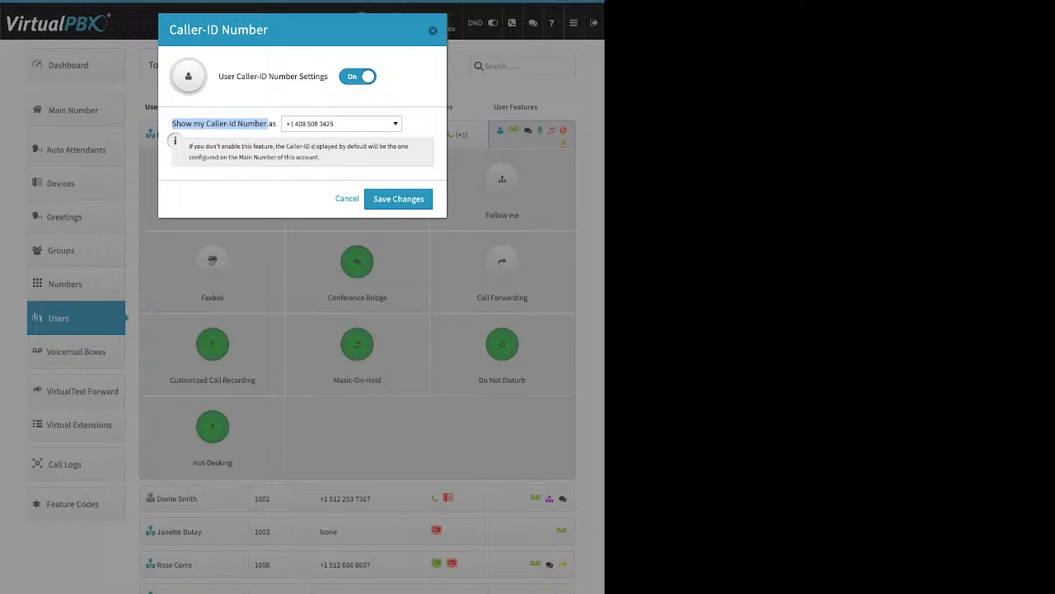
pyautogui.click(269, 125)
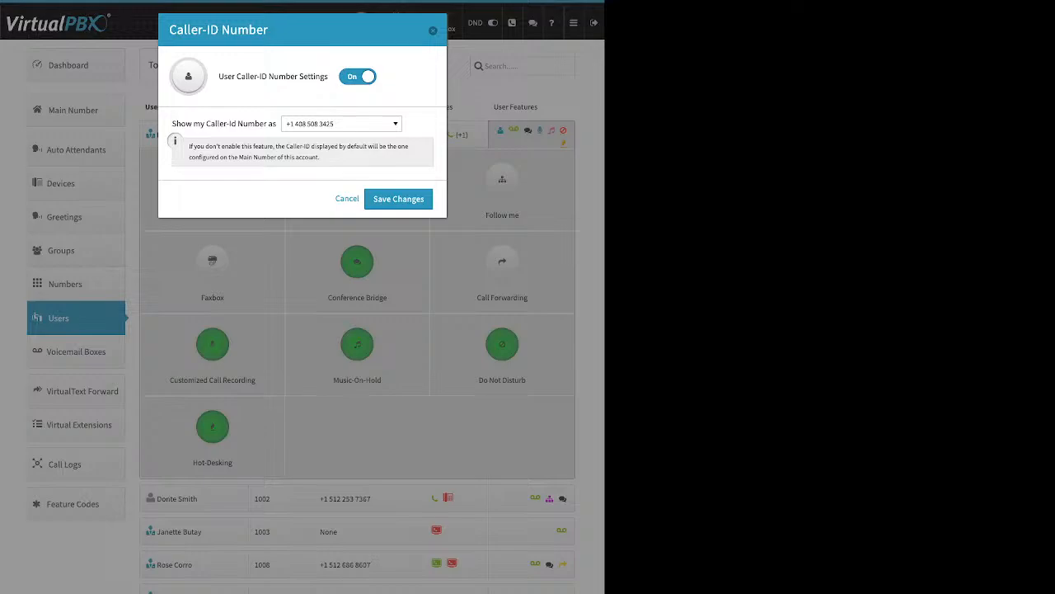
pyautogui.press('Escape')
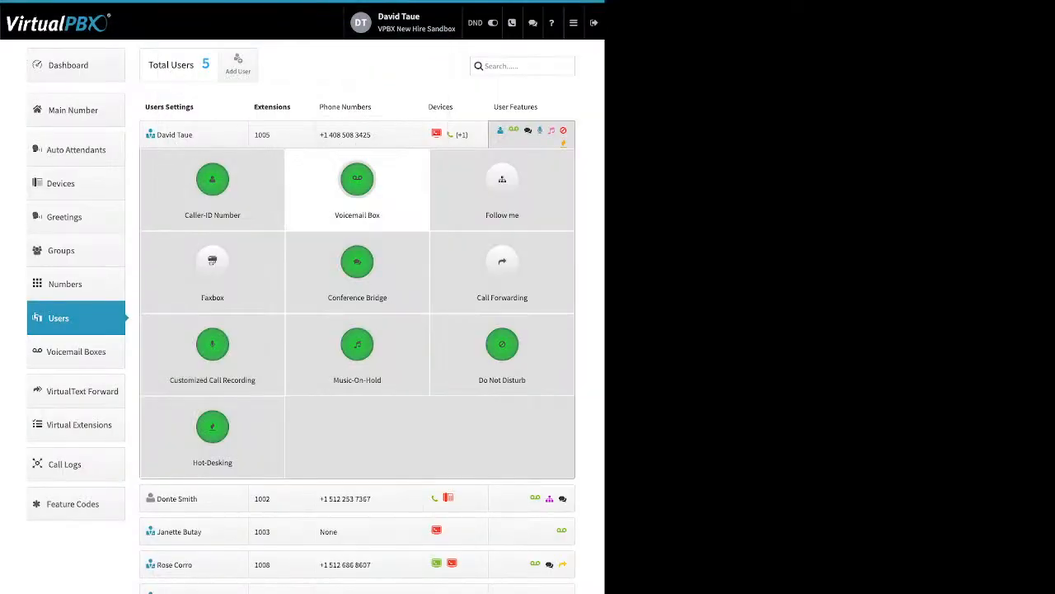
# Step: Open extension 1005's Voicemail Box settings and point out the attach-voicemail-to-email option
pyautogui.click(357, 179)
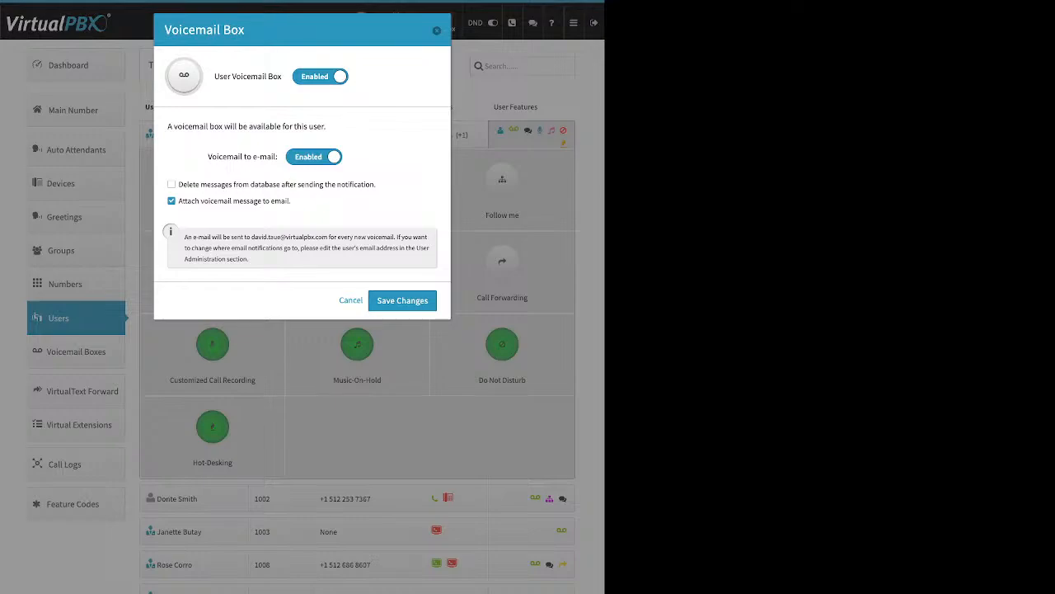
pyautogui.moveTo(291, 200); pyautogui.dragTo(178, 200)
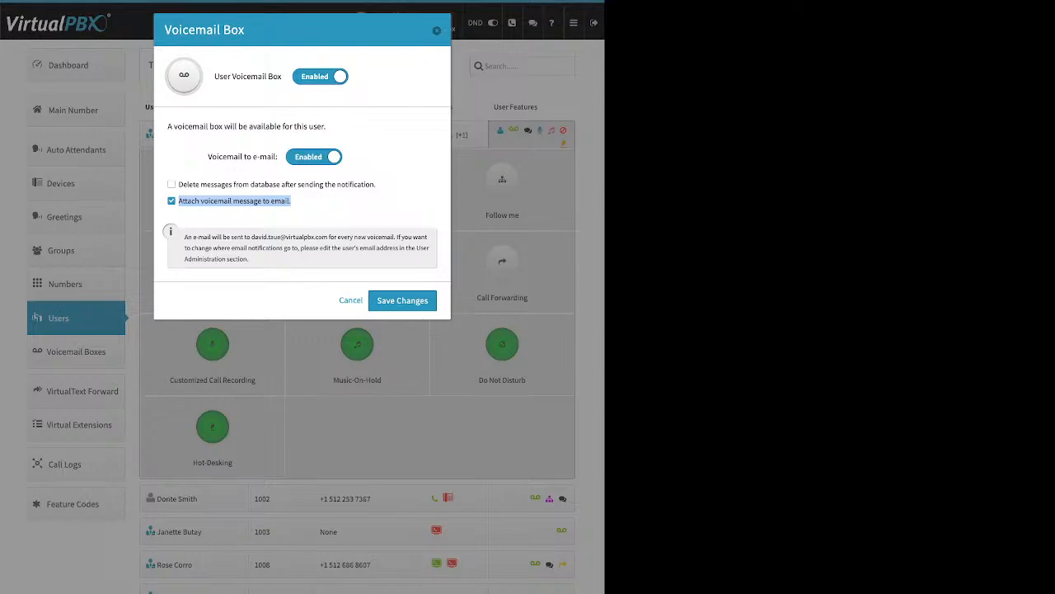
# Step: Cancel the Voicemail Box dialog without changes
pyautogui.click(437, 31)
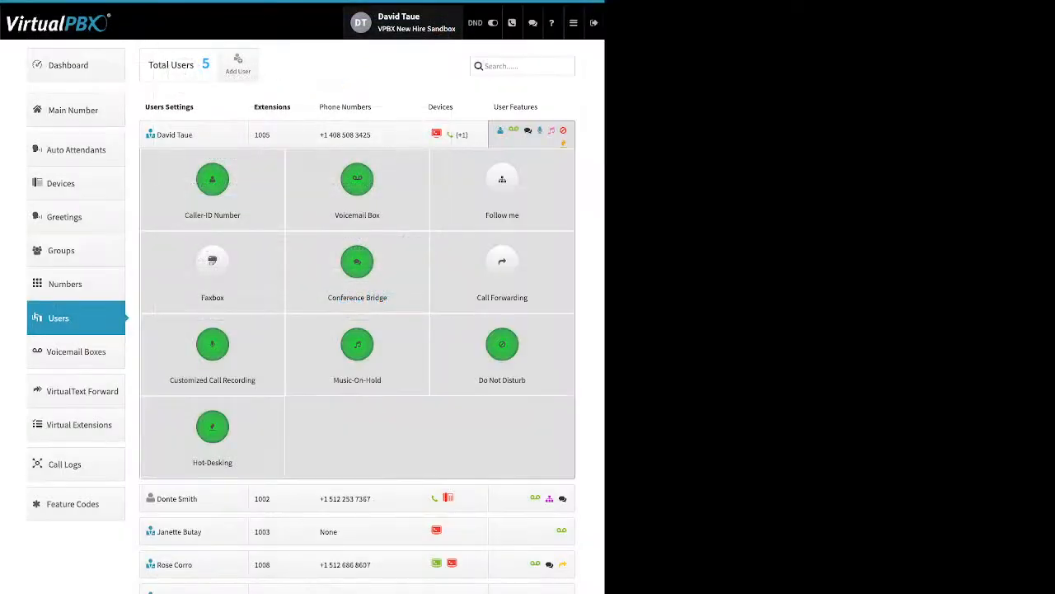
pyautogui.moveTo(574, 24)
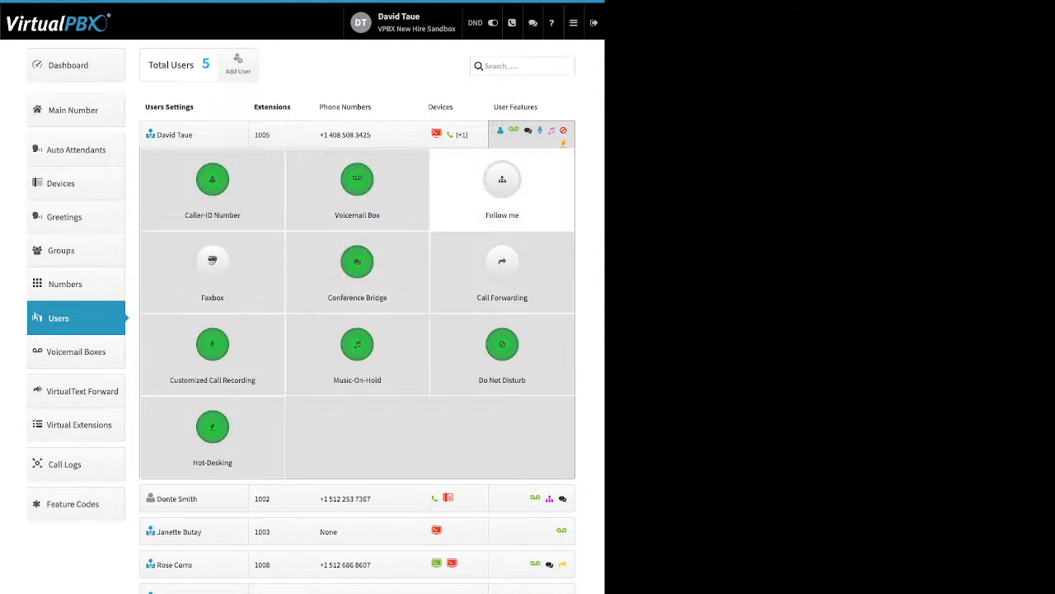
# Step: Enable Follow me for extension 1005, showing its three devices all set to Do not ring
pyautogui.click(503, 186)
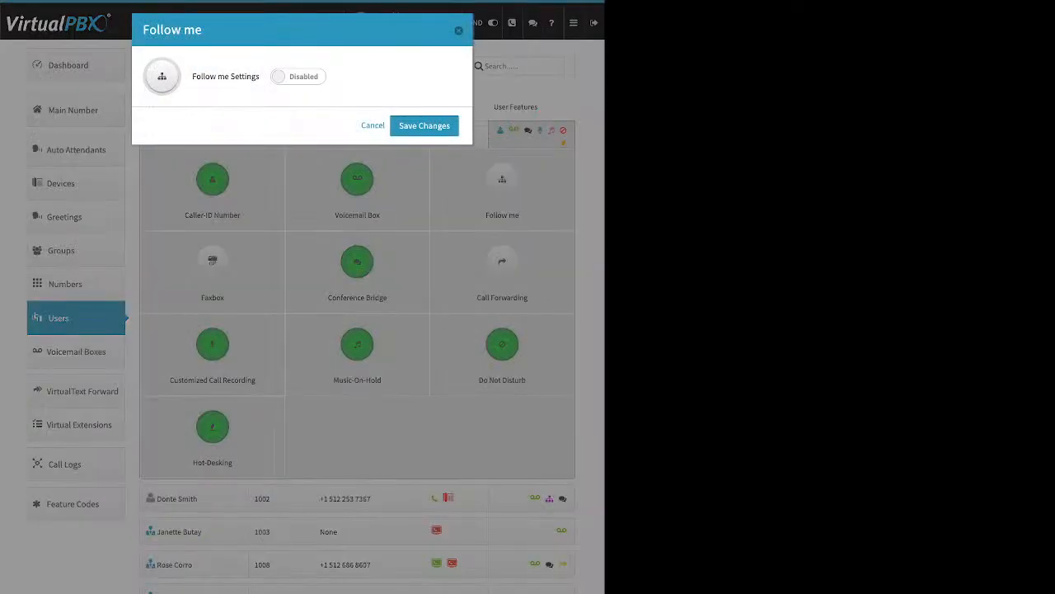
pyautogui.click(299, 77)
pyautogui.moveTo(203, 77); pyautogui.dragTo(259, 77)
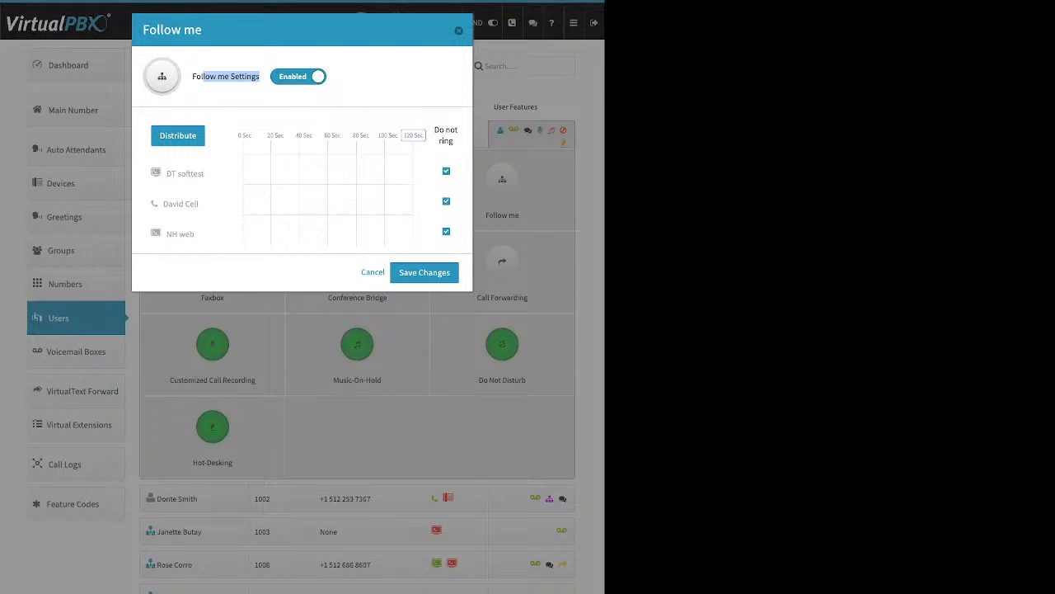
pyautogui.moveTo(435, 131); pyautogui.dragTo(453, 142)
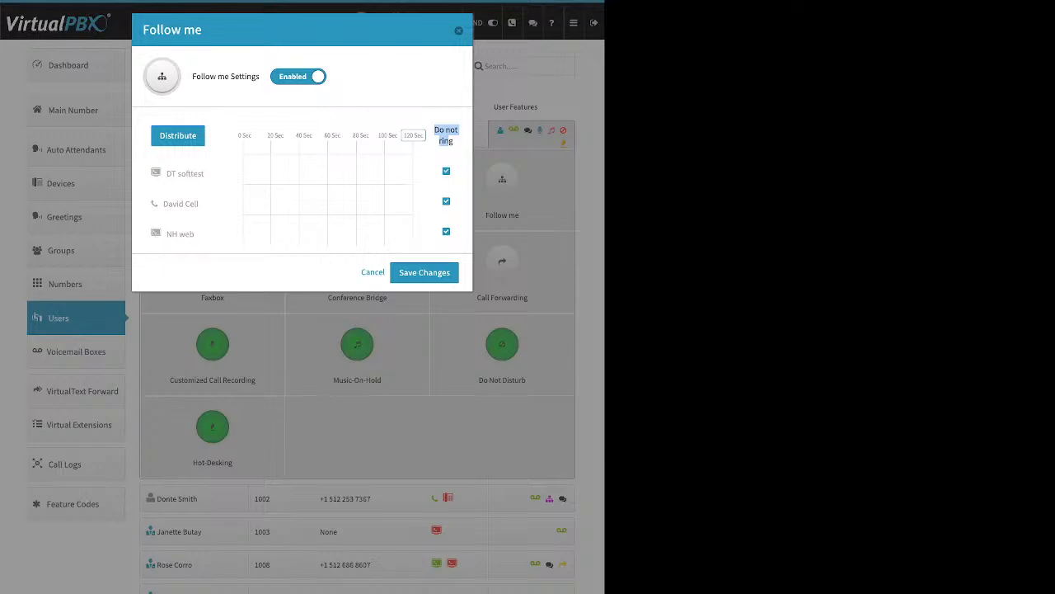
# Step: Let DT softtest and NH web ring, stretching NH web to 65 seconds and DT softtest to 55
pyautogui.click(450, 143)
pyautogui.click(446, 170)
pyautogui.click(447, 232)
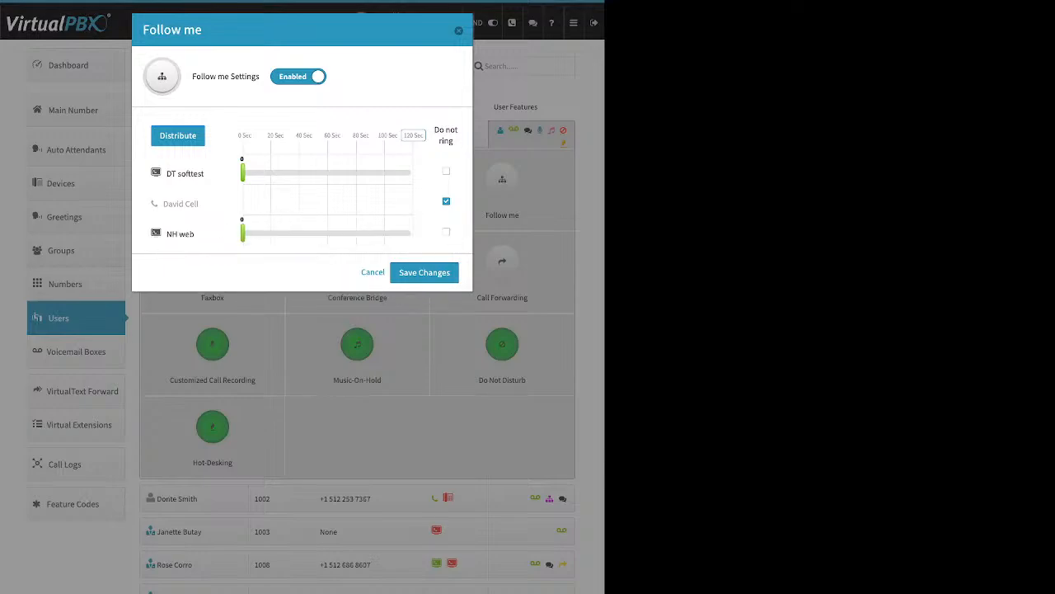
pyautogui.moveTo(243, 234); pyautogui.dragTo(335, 234)
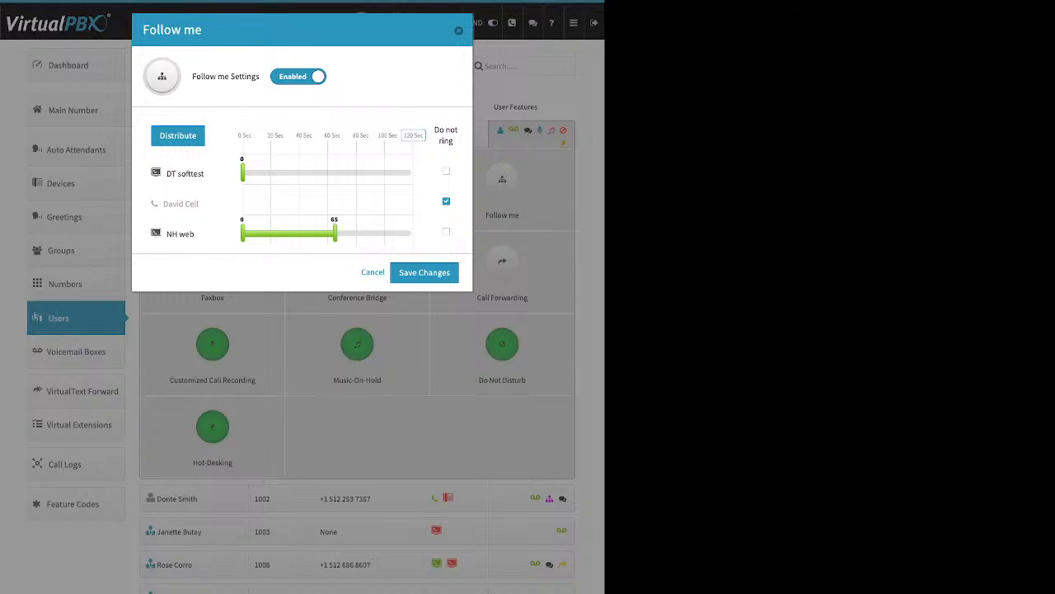
pyautogui.moveTo(242, 173); pyautogui.dragTo(320, 173)
# Step: Set the total ring time to 60 seconds, move NH web first, and distribute times evenly
pyautogui.click(413, 135)
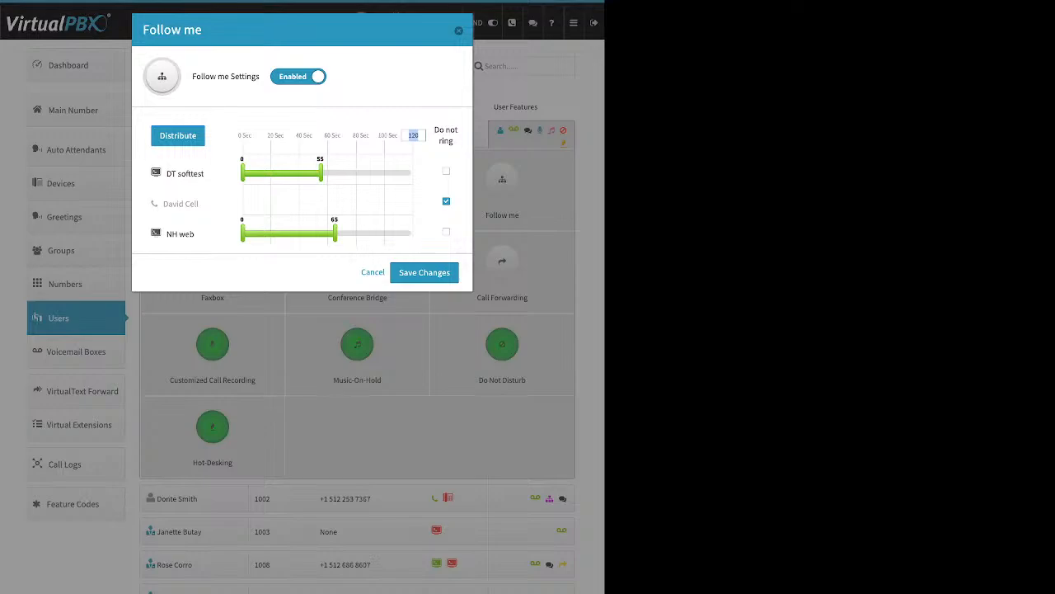
pyautogui.write('60')
pyautogui.press('Return')
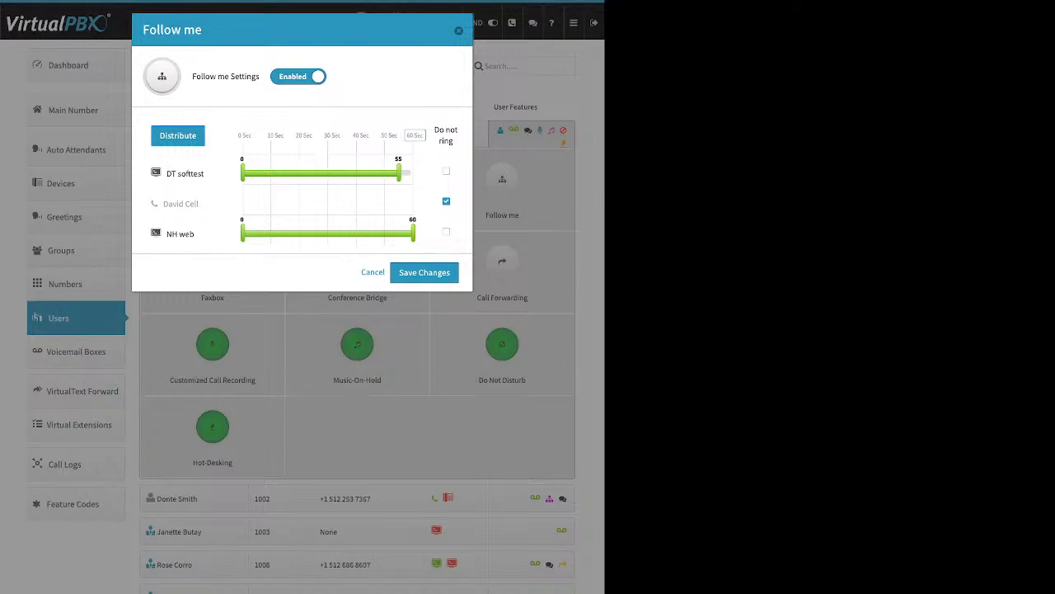
pyautogui.click(177, 136)
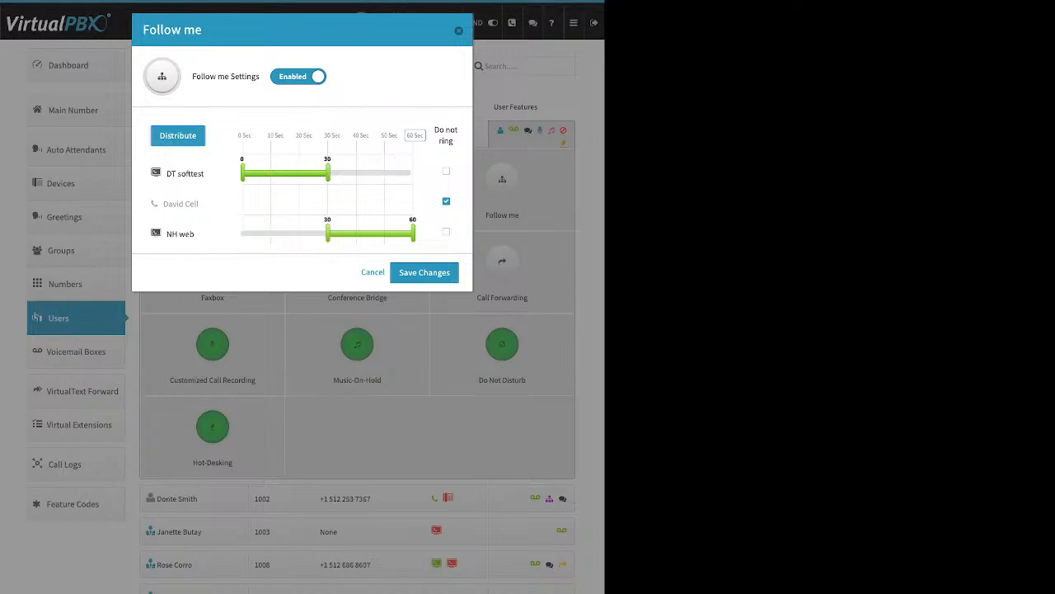
pyautogui.moveTo(180, 234); pyautogui.dragTo(201, 168)
pyautogui.click(177, 135)
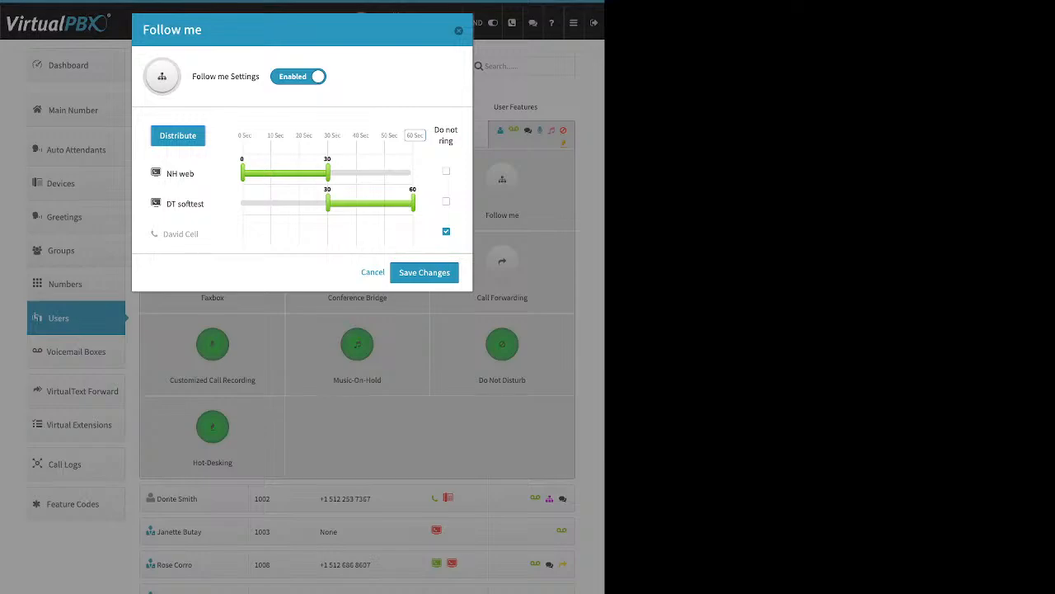
# Step: Start DT softtest at 14 seconds and extend NH web to 34, then discard the changes
pyautogui.moveTo(328, 203); pyautogui.dragTo(282, 203)
pyautogui.moveTo(328, 173); pyautogui.dragTo(339, 173)
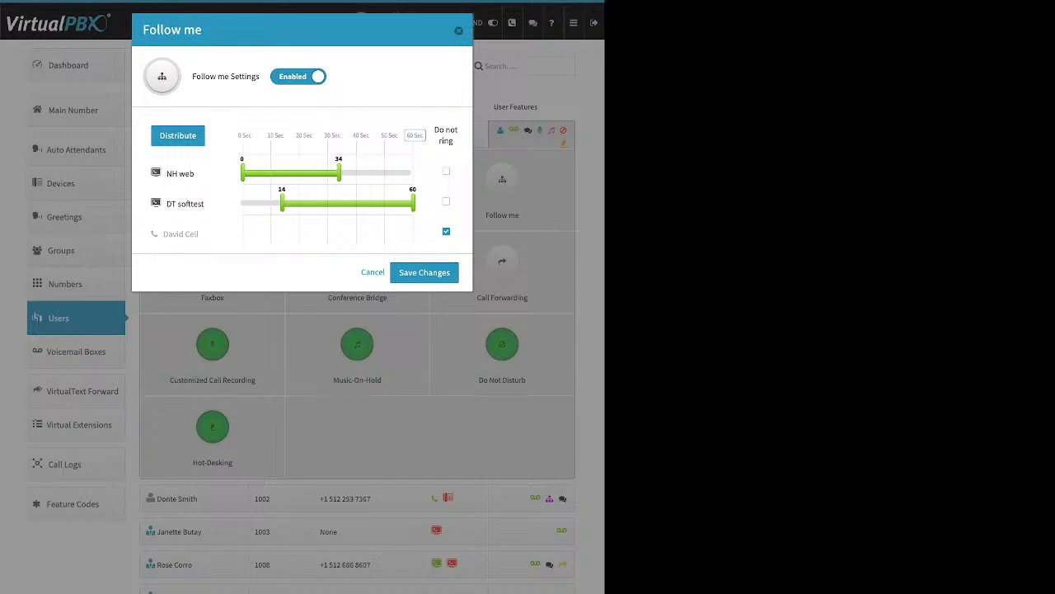
pyautogui.press('Escape')
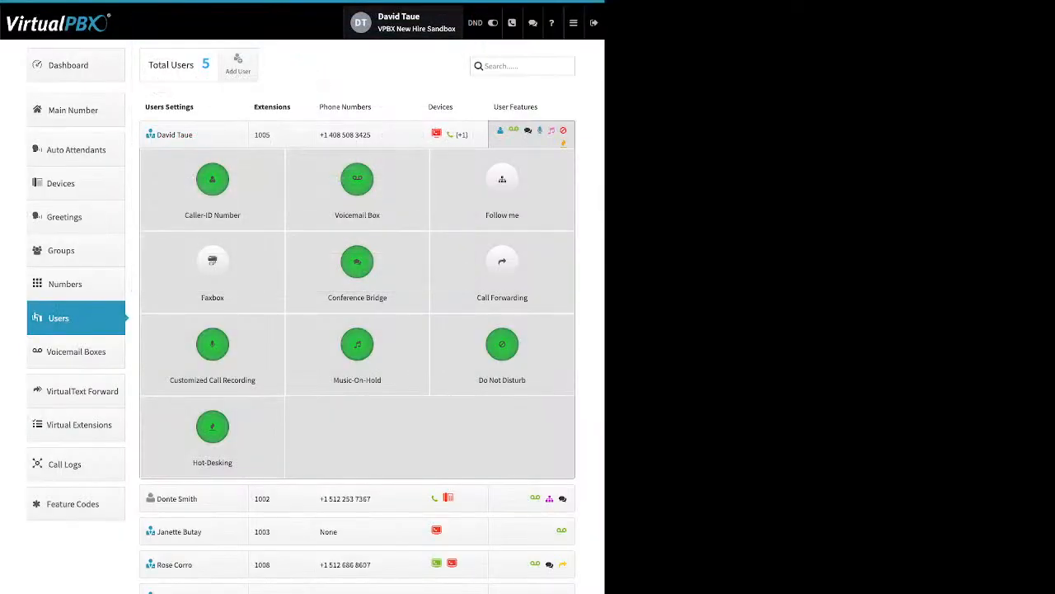
# Step: Enable Faxbox and view the fax-to-email number choices, then dismiss it without saving
pyautogui.click(212, 268)
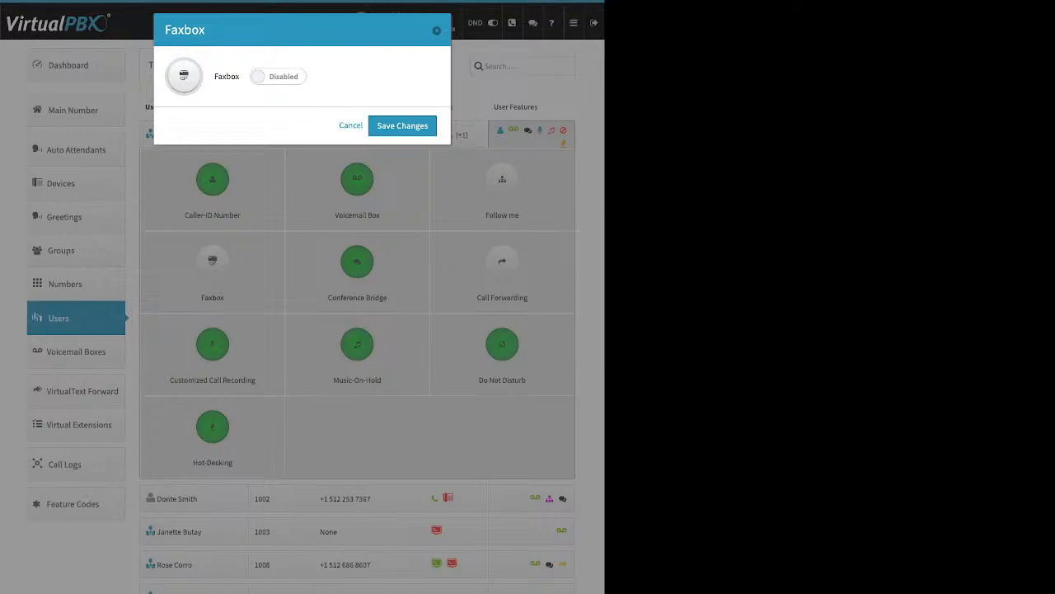
pyautogui.moveTo(219, 76); pyautogui.dragTo(240, 77)
pyautogui.click(278, 76)
pyautogui.click(356, 83)
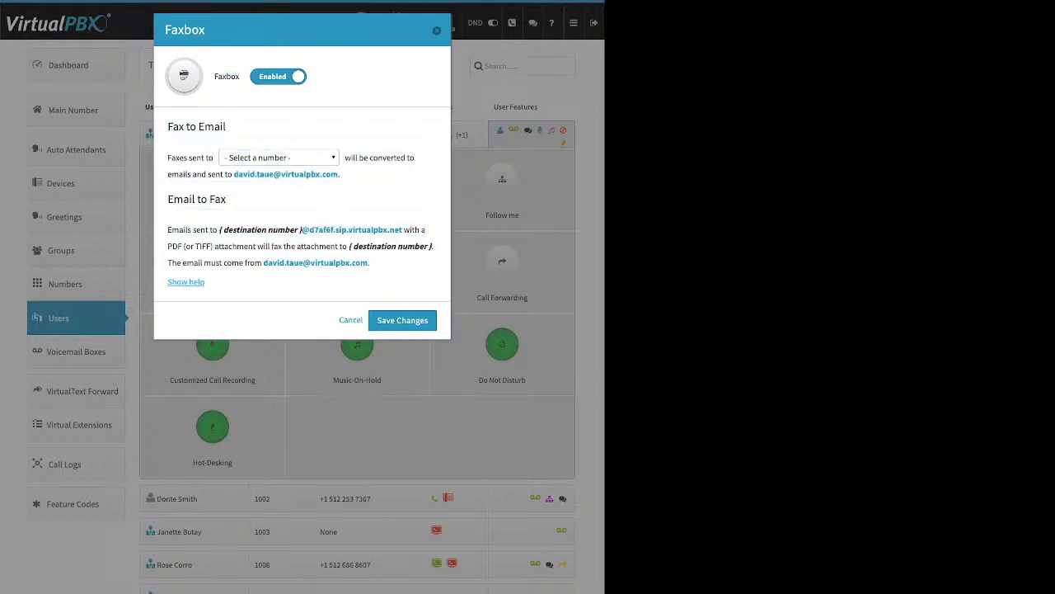
pyautogui.click(279, 158)
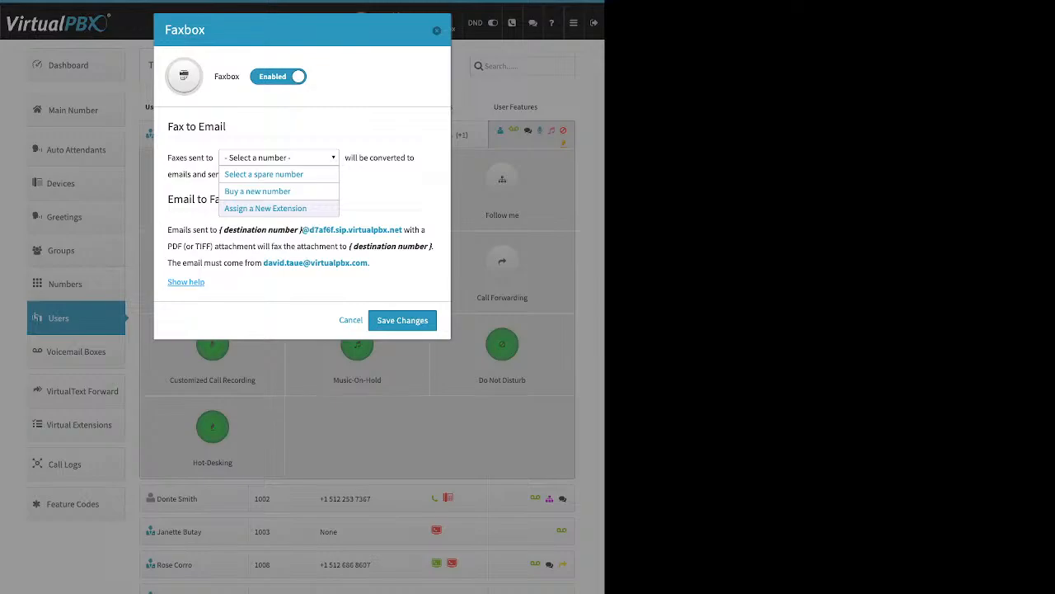
pyautogui.press('Escape')
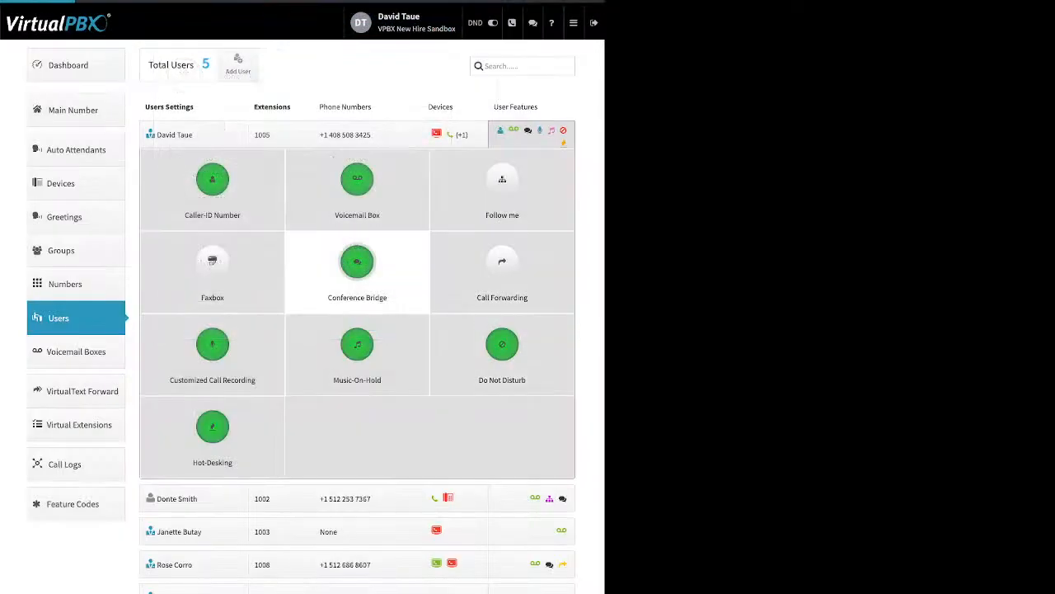
pyautogui.click(357, 262)
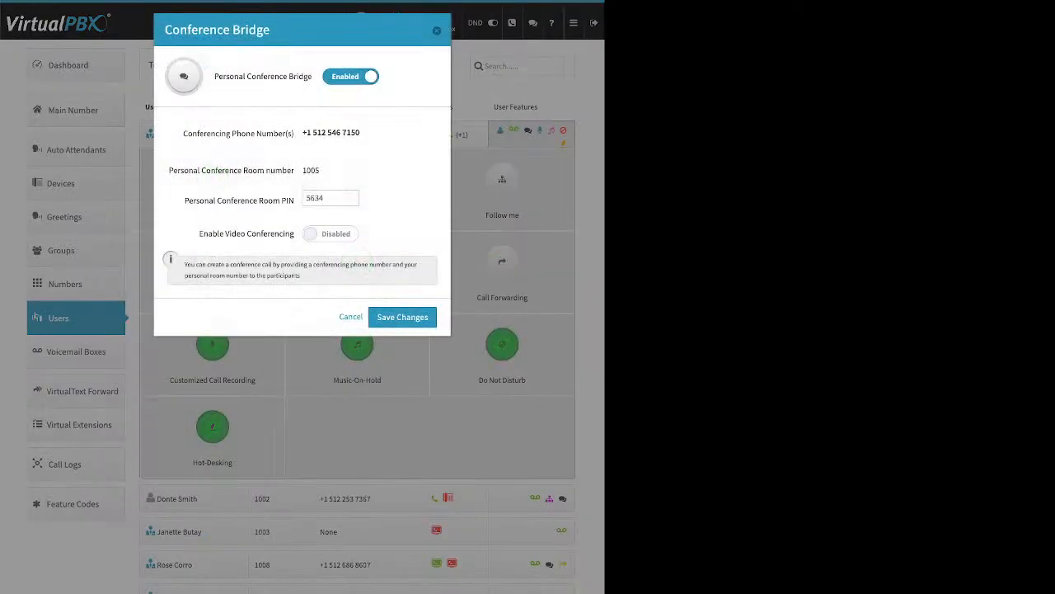
pyautogui.moveTo(215, 76); pyautogui.dragTo(311, 76)
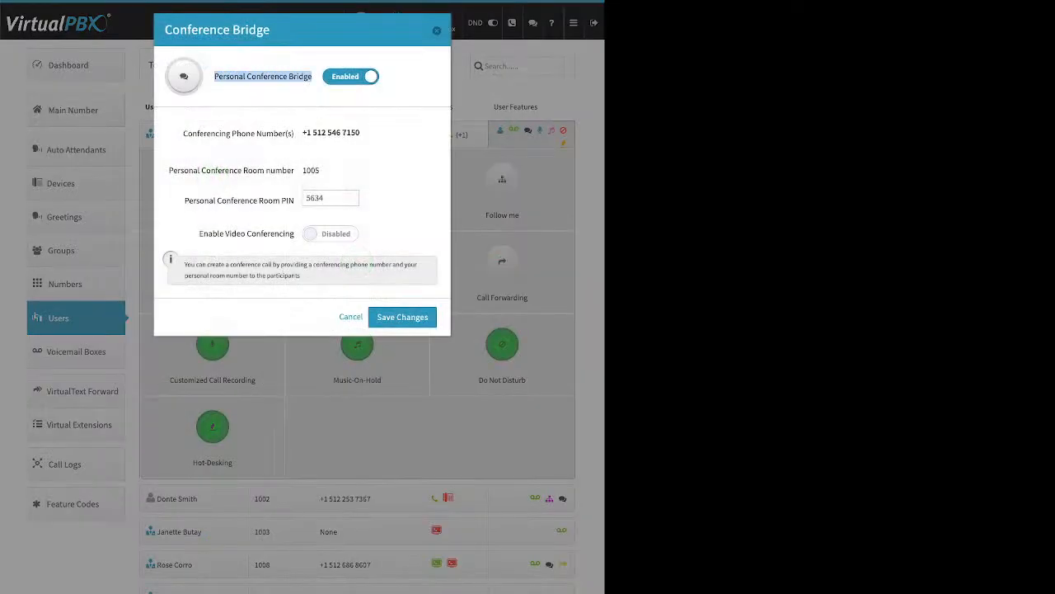
pyautogui.moveTo(184, 201); pyautogui.dragTo(294, 201)
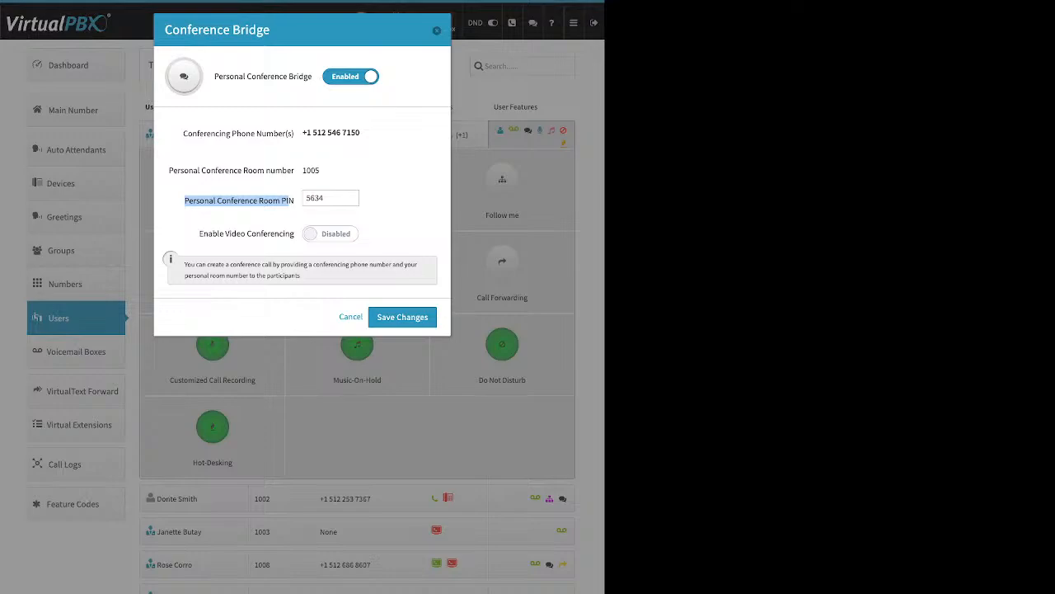
pyautogui.click(200, 233)
pyautogui.moveTo(286, 233); pyautogui.dragTo(213, 234)
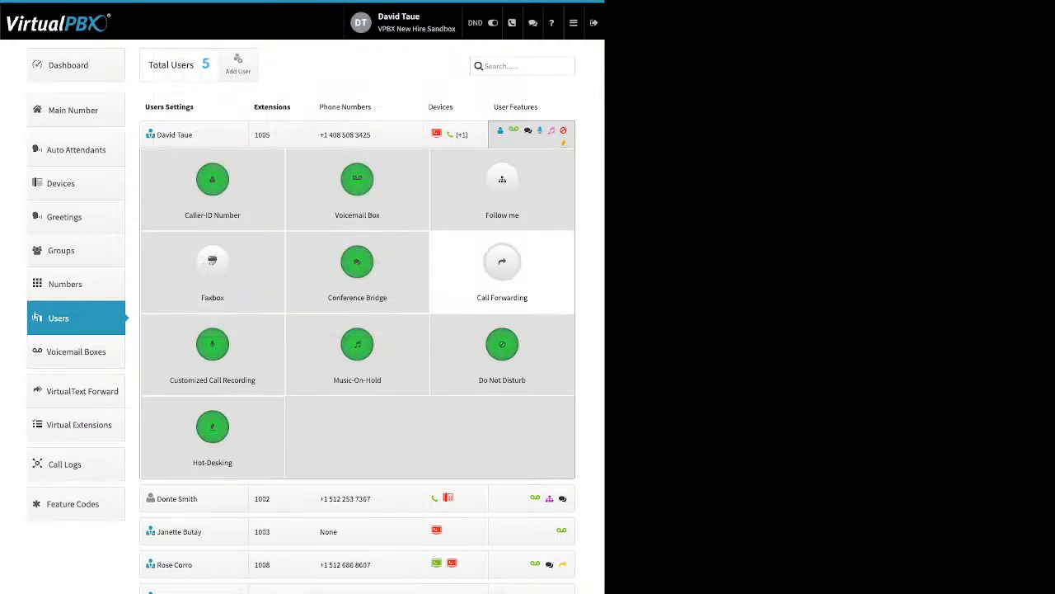
pyautogui.click(502, 262)
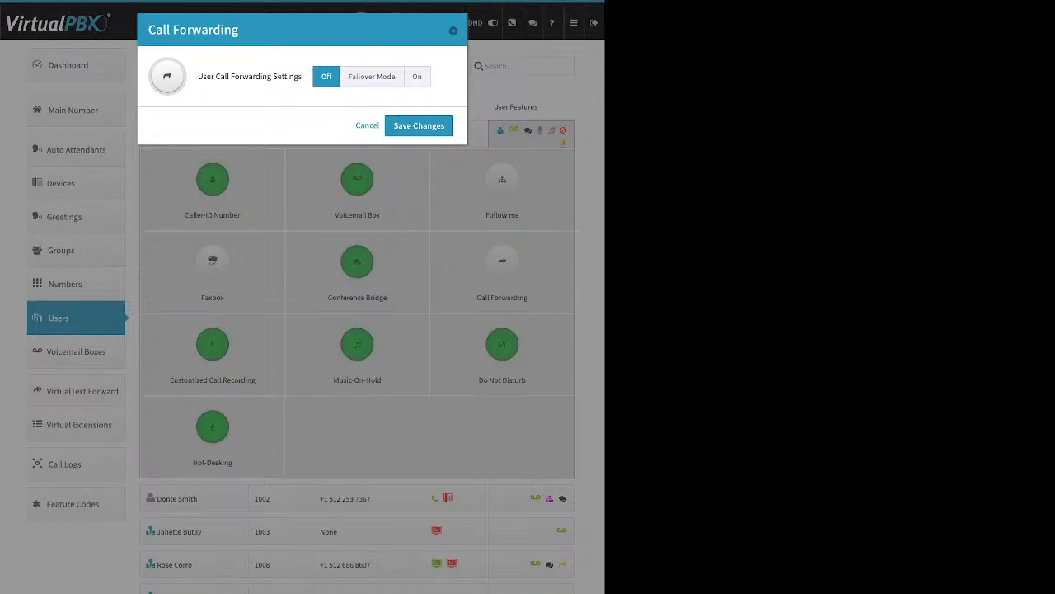
pyautogui.click(372, 77)
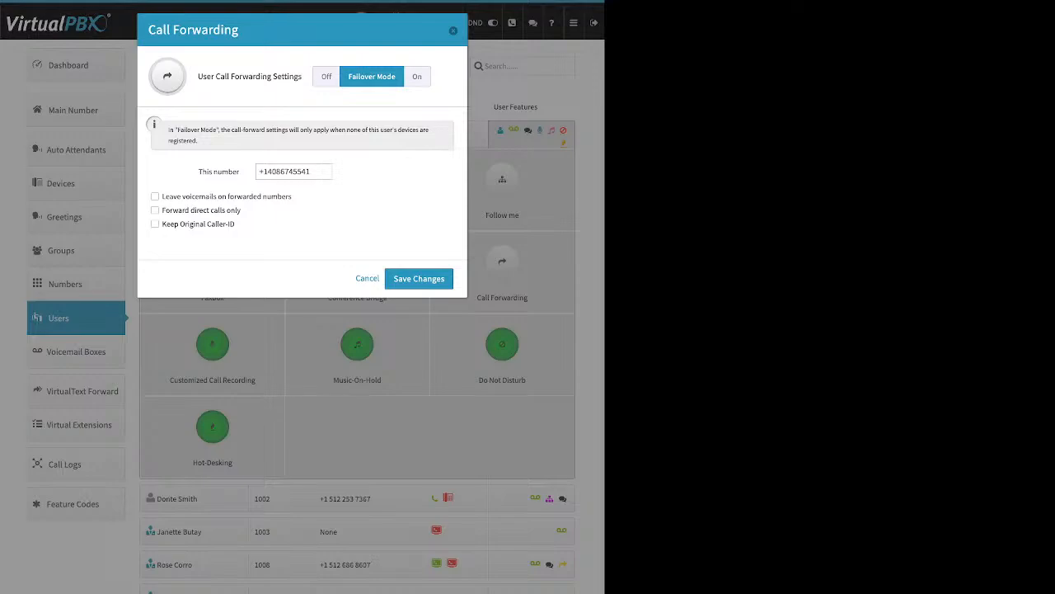
pyautogui.tripleClick(219, 171)
pyautogui.click(286, 171)
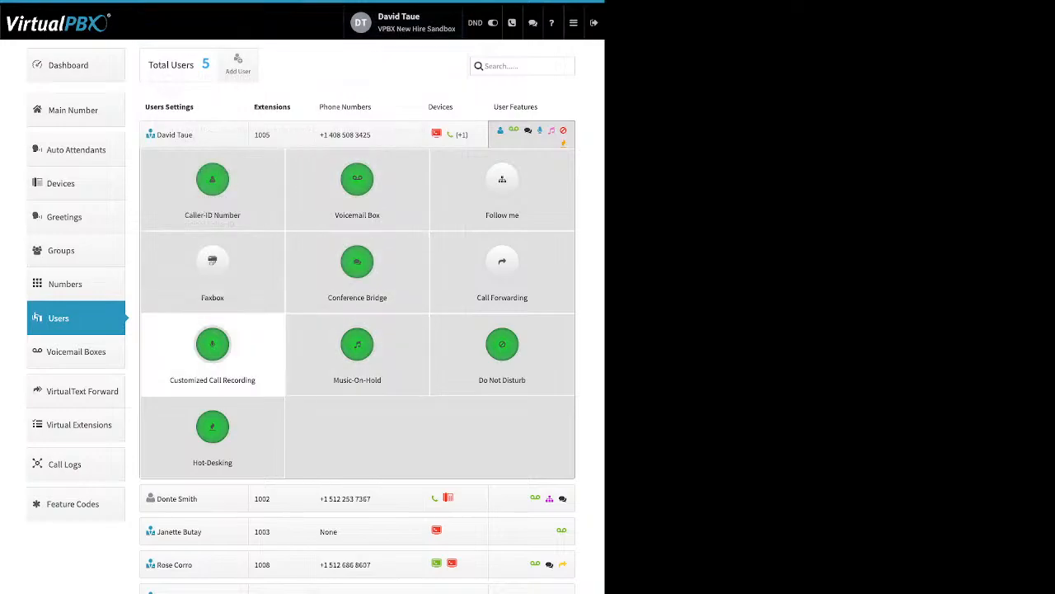
# Step: Open Customized Call Recording, reset inbound and outbound external to account default, and review the four call types
pyautogui.click(212, 344)
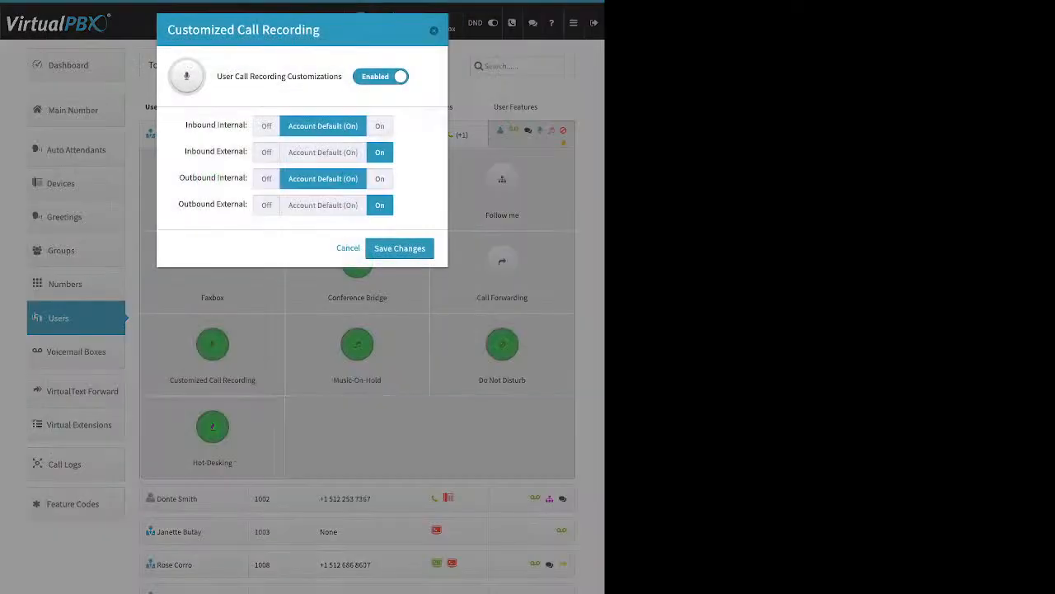
pyautogui.moveTo(217, 77); pyautogui.dragTo(343, 76)
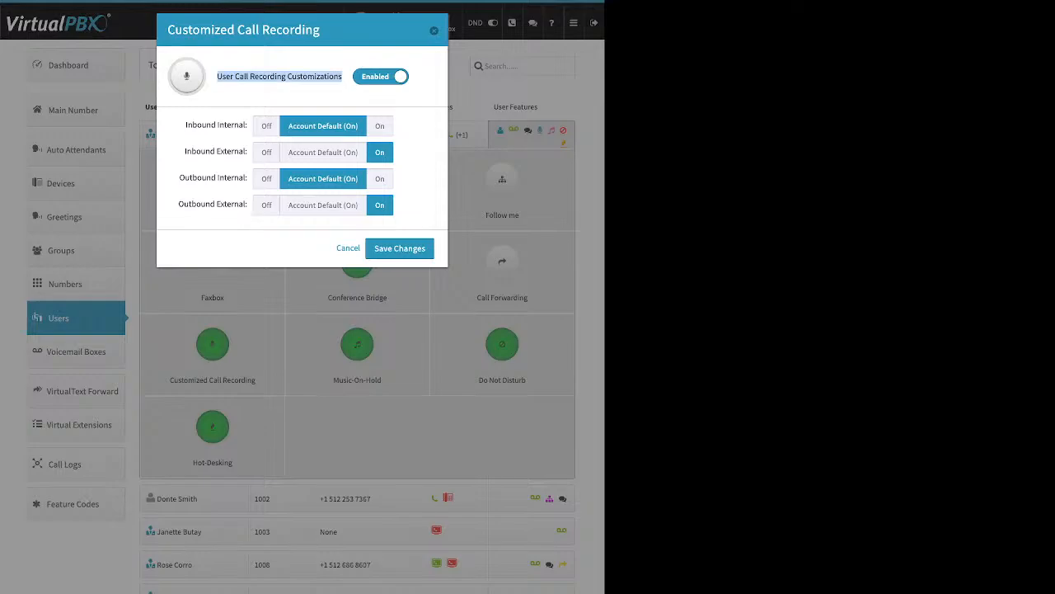
pyautogui.click(323, 152)
pyautogui.click(323, 205)
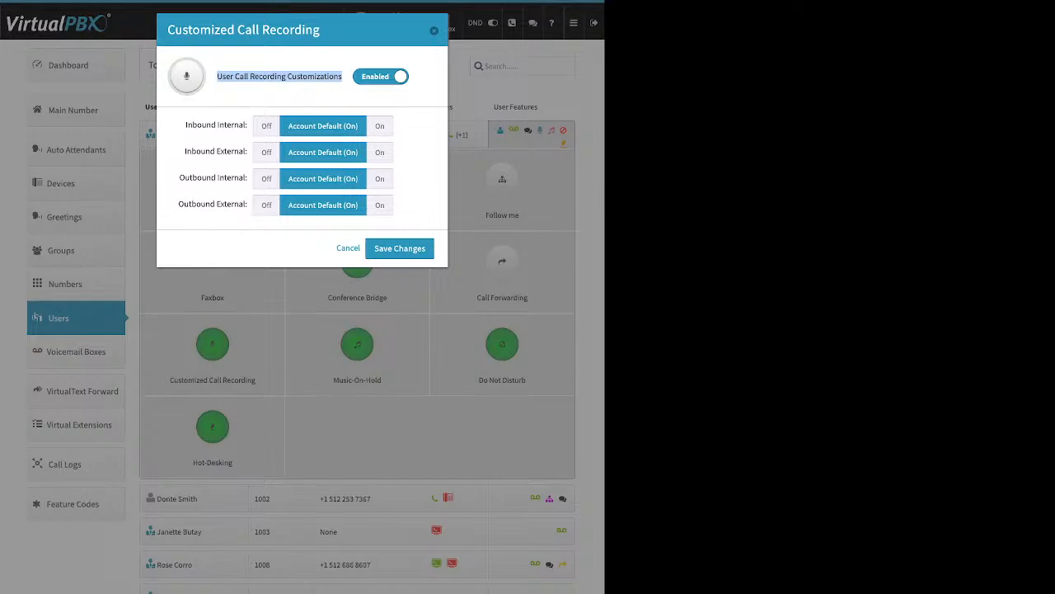
pyautogui.moveTo(185, 125); pyautogui.dragTo(248, 125)
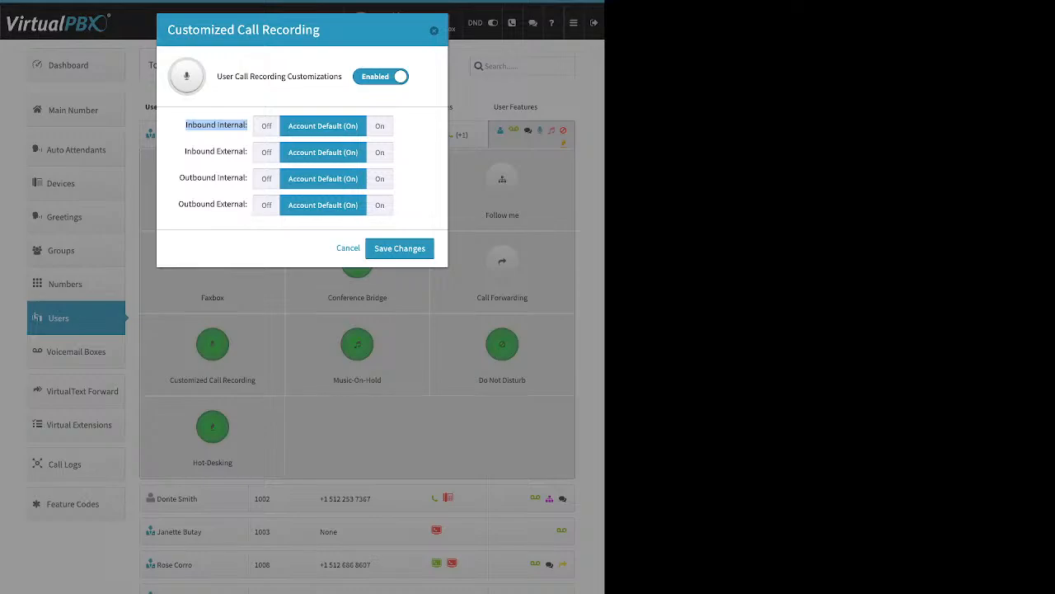
pyautogui.click(187, 152)
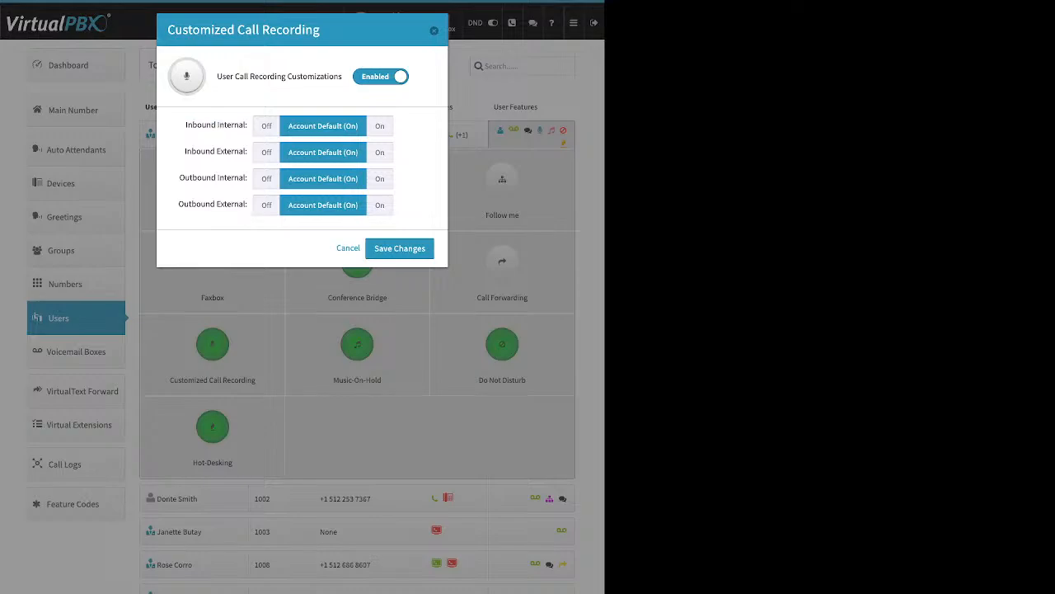
pyautogui.moveTo(186, 152); pyautogui.dragTo(246, 152)
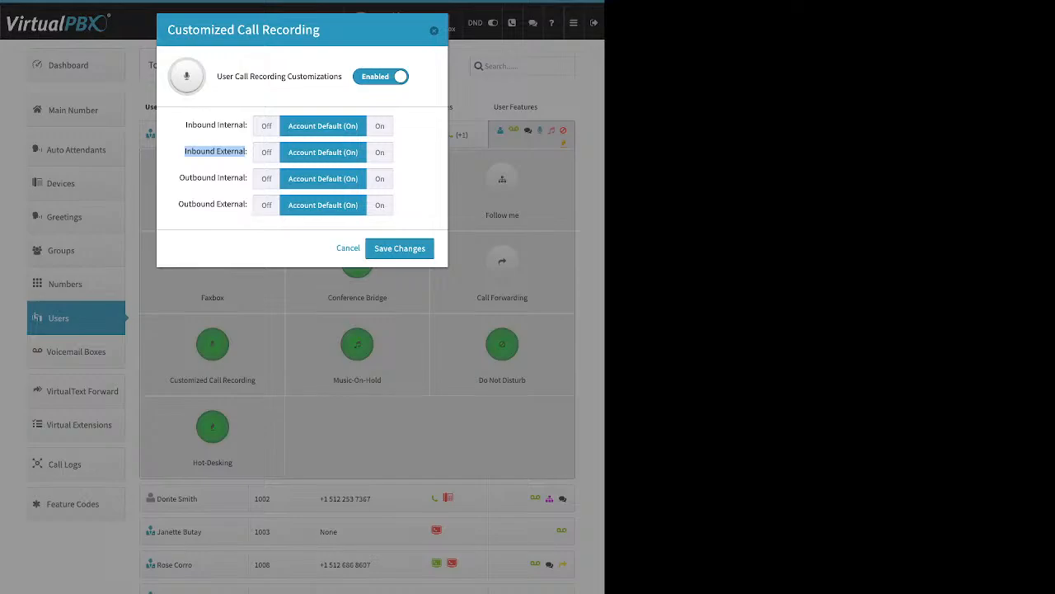
pyautogui.moveTo(179, 179); pyautogui.dragTo(247, 178)
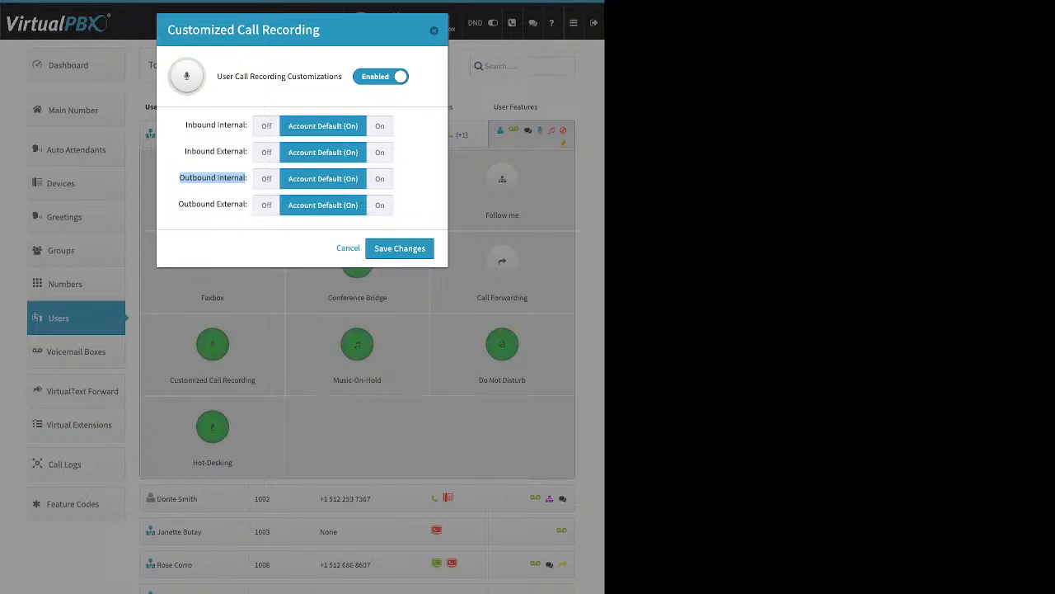
pyautogui.moveTo(179, 204); pyautogui.dragTo(247, 205)
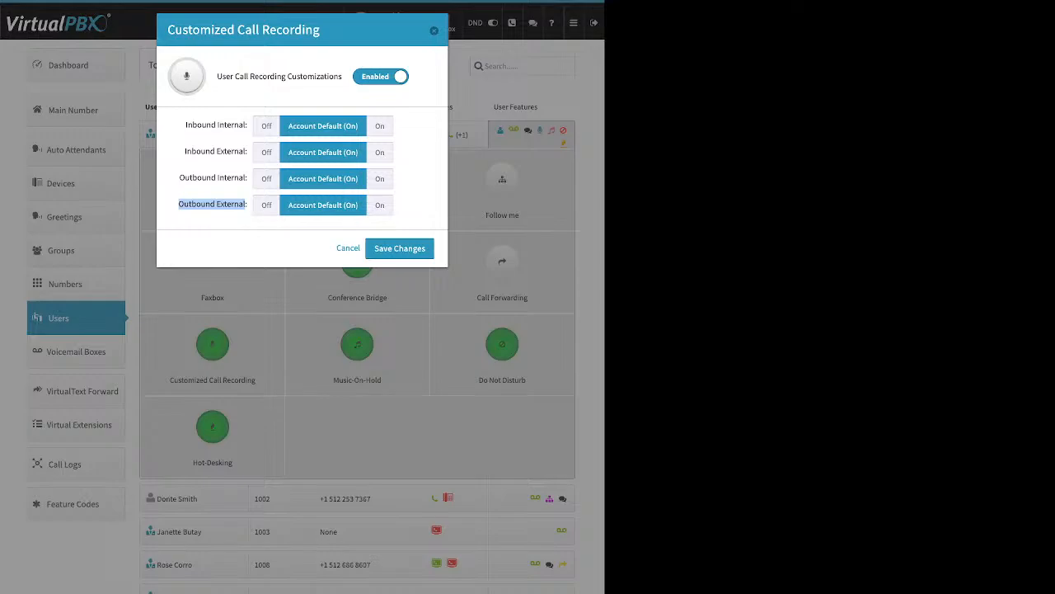
# Step: Turn recording On for outbound external, inbound external, inbound internal and outbound internal calls
pyautogui.click(381, 206)
pyautogui.click(380, 152)
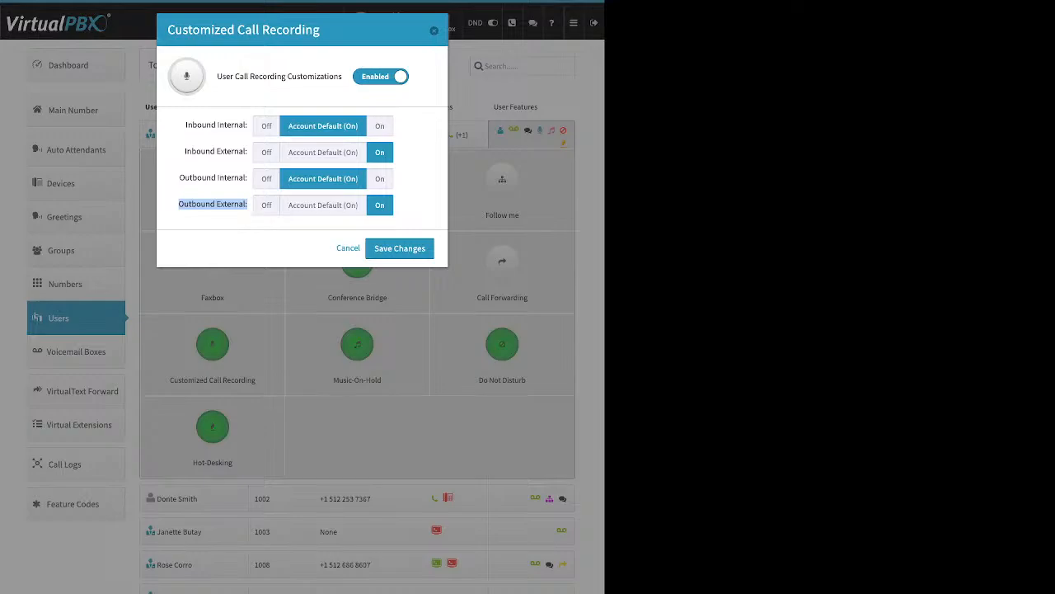
pyautogui.click(380, 126)
pyautogui.click(380, 179)
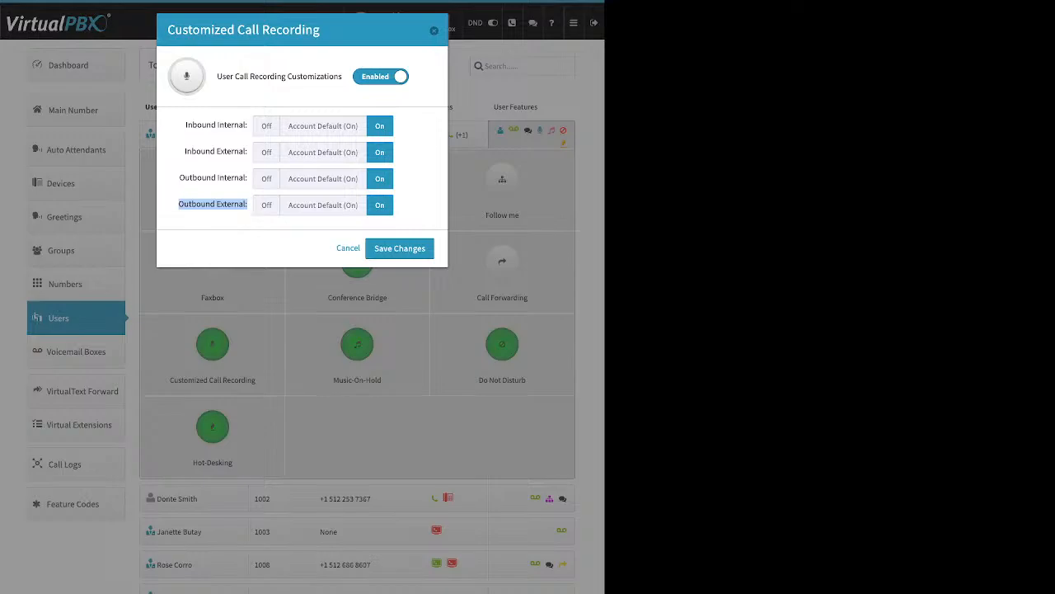
# Step: Close call recording, then view Music-On-Hold's upload option and dismiss it unsaved
pyautogui.click(433, 31)
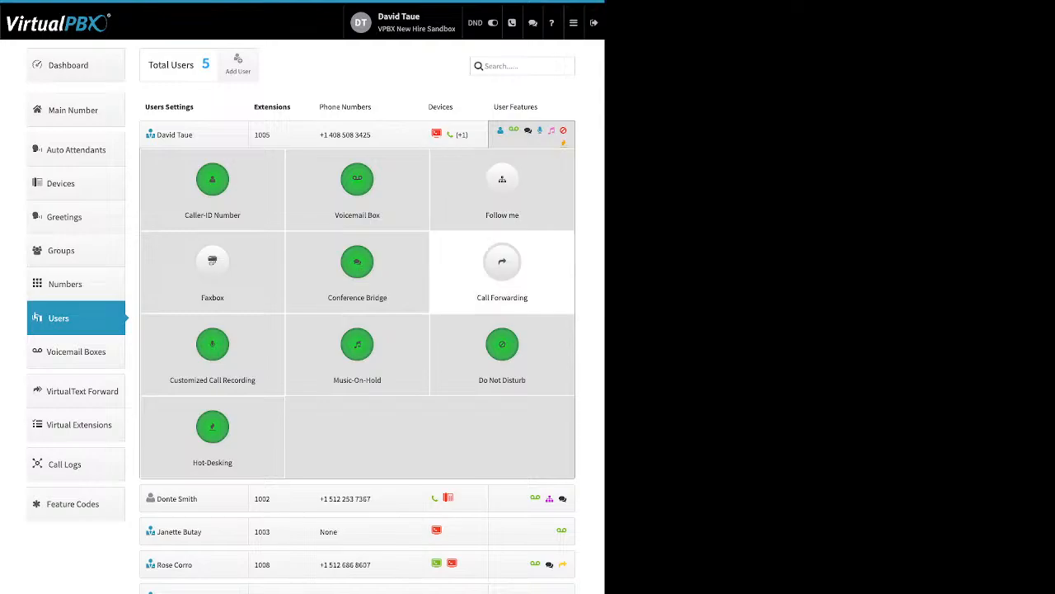
pyautogui.click(357, 343)
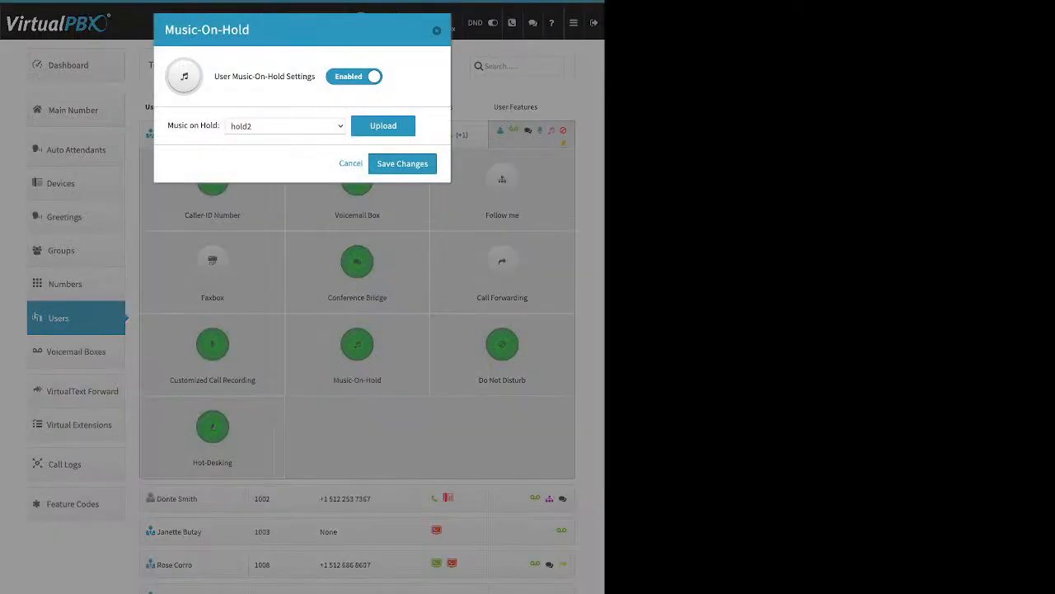
pyautogui.moveTo(215, 76); pyautogui.dragTo(313, 76)
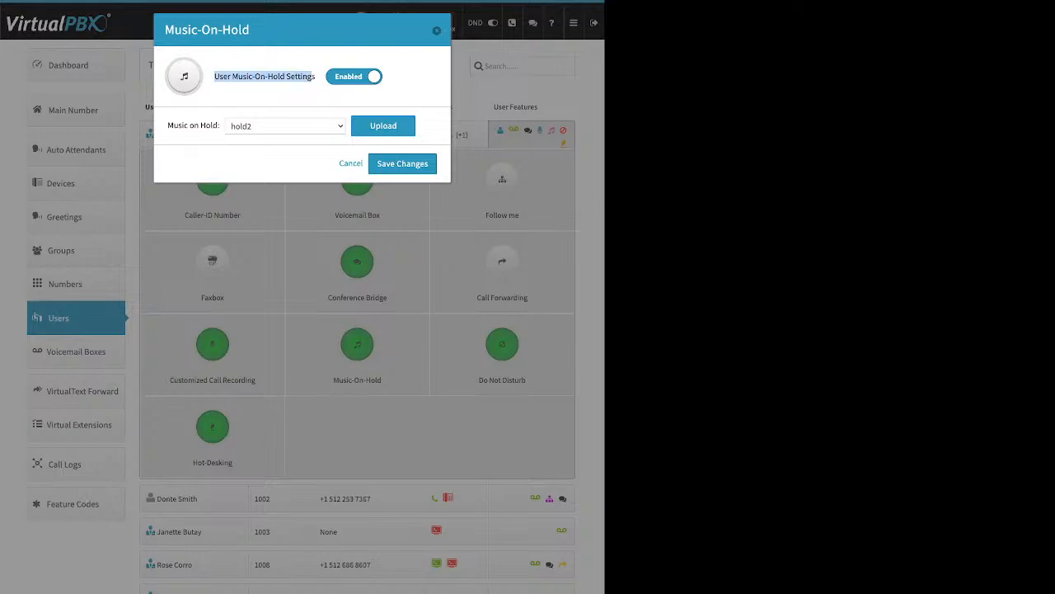
pyautogui.click(384, 125)
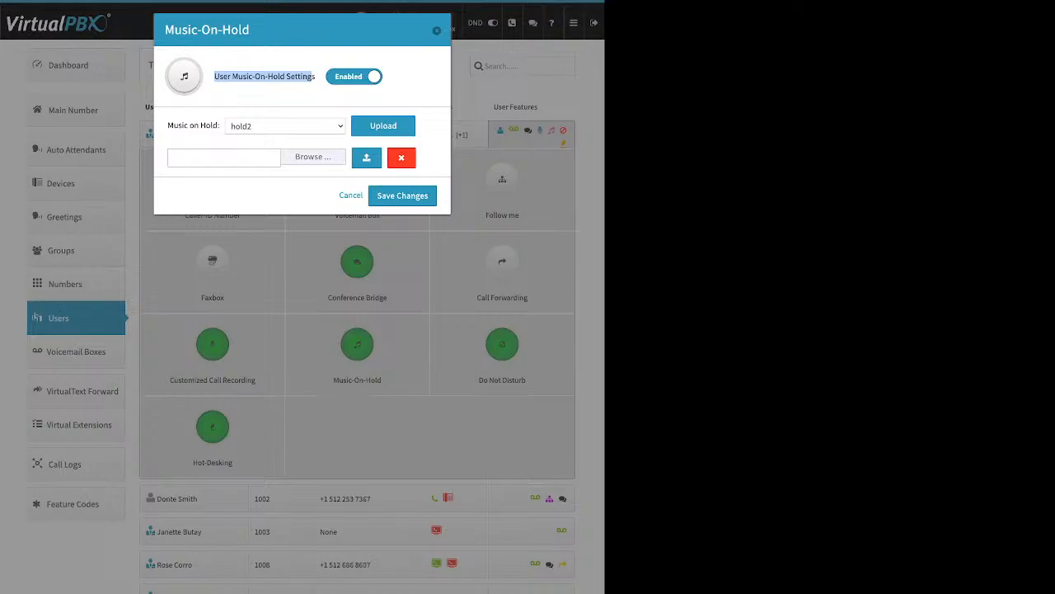
pyautogui.press('Escape')
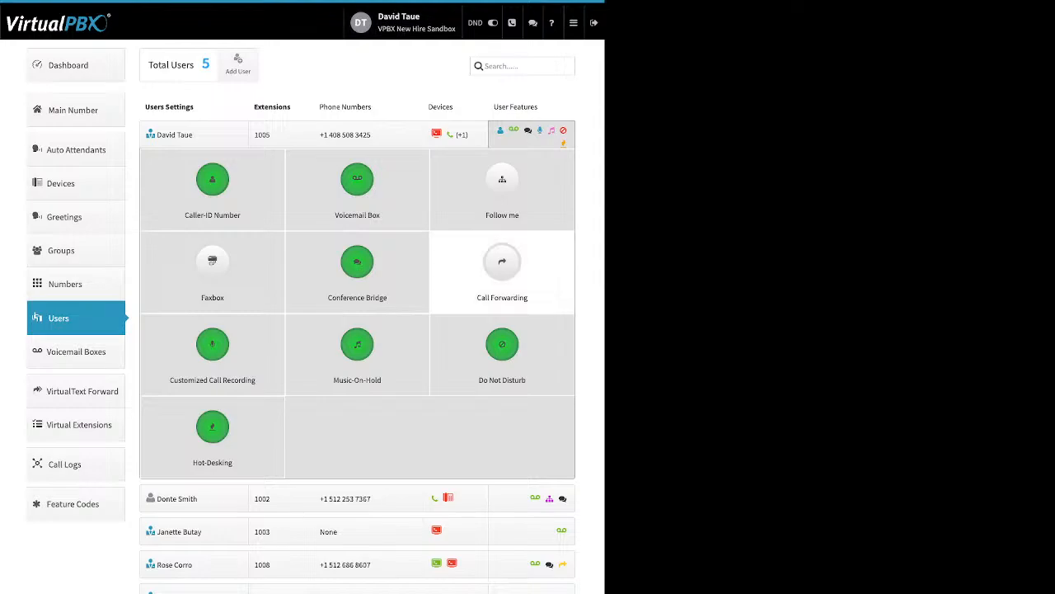
pyautogui.click(502, 350)
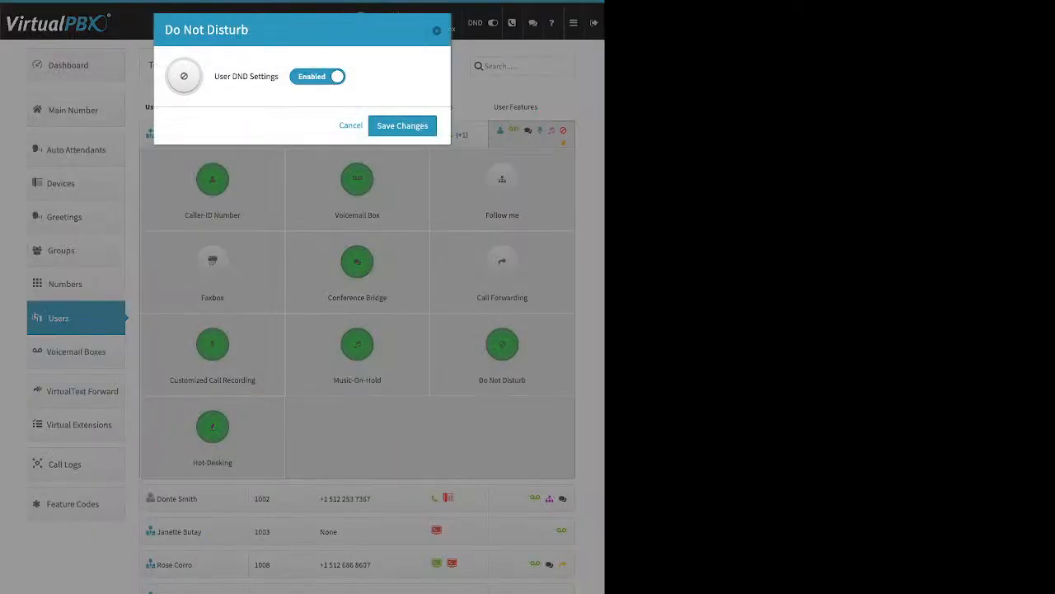
pyautogui.moveTo(231, 76); pyautogui.dragTo(261, 77)
pyautogui.click(261, 77)
pyautogui.click(403, 125)
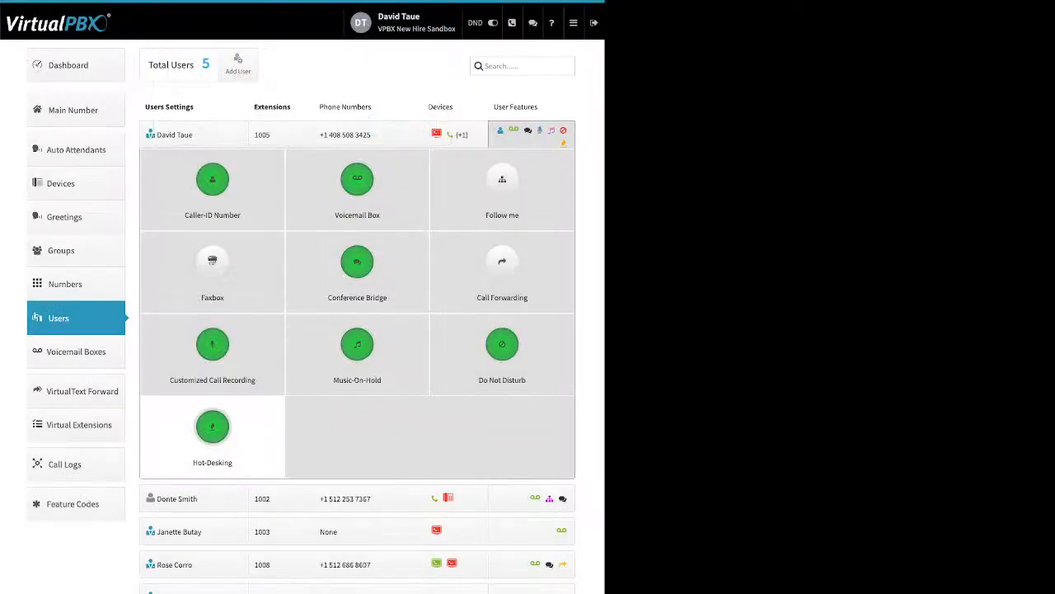
# Step: Review Hot-Desking for extension 1005 (Hotdesk ID 1005, no PIN required) and cancel without saving
pyautogui.click(212, 426)
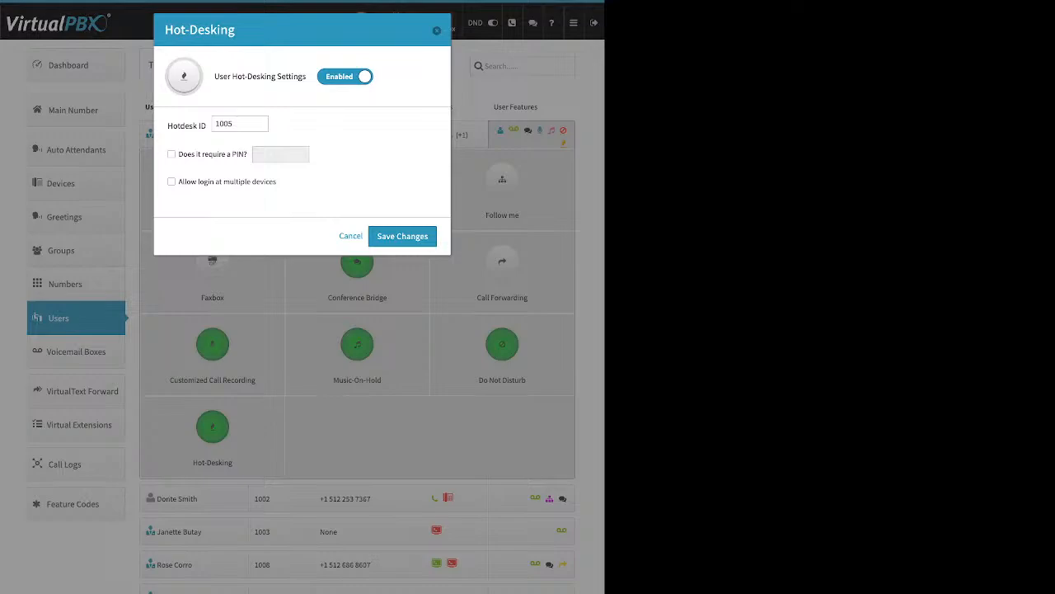
pyautogui.moveTo(223, 77); pyautogui.dragTo(302, 77)
pyautogui.moveTo(168, 125); pyautogui.dragTo(205, 125)
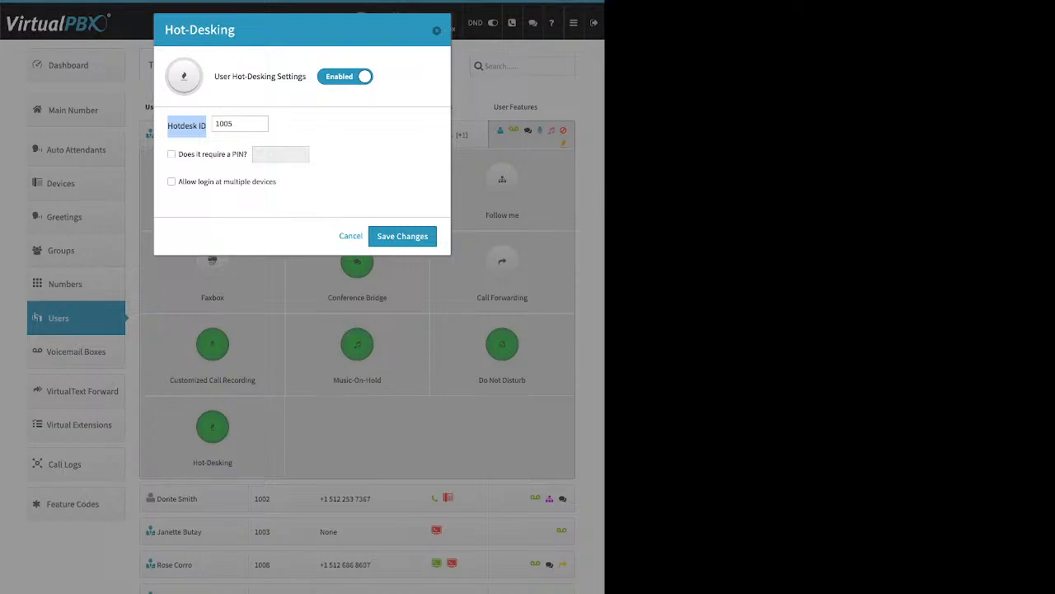
pyautogui.moveTo(196, 154); pyautogui.dragTo(234, 155)
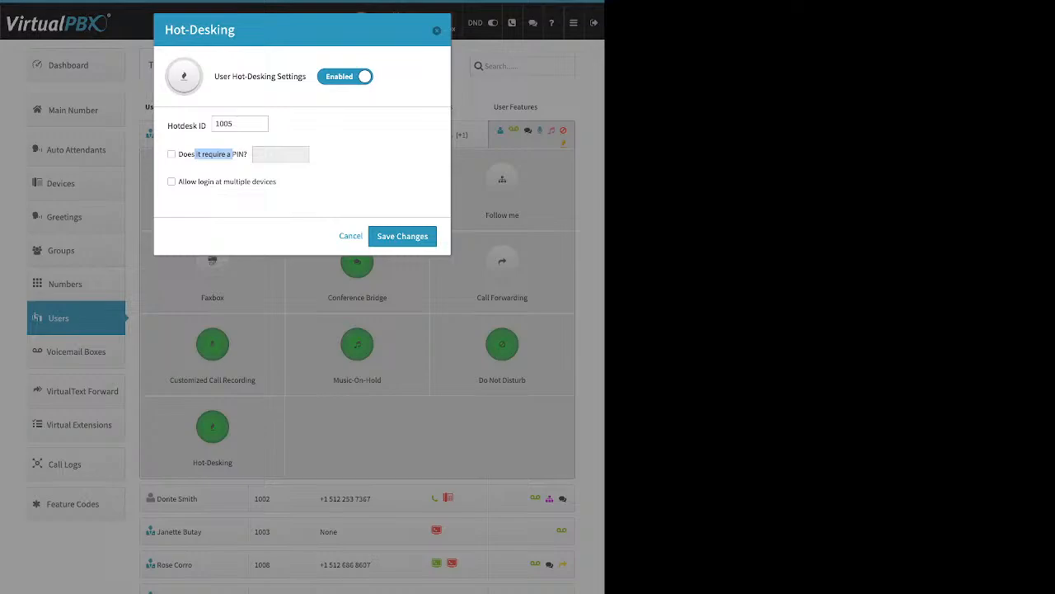
pyautogui.click(351, 235)
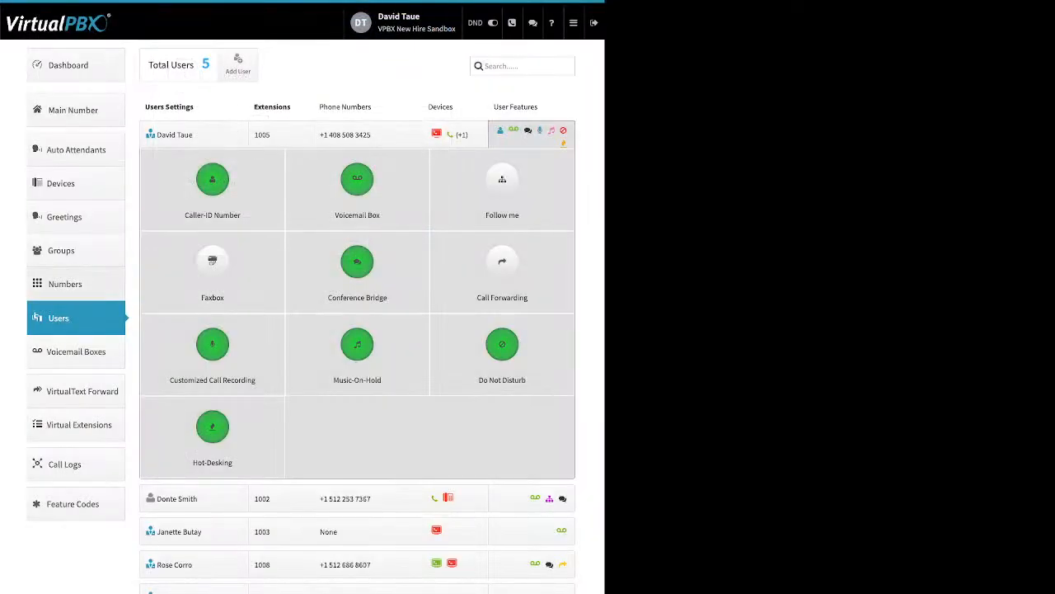
# Step: Show the Groups list, draft a new group with three users, then close it uncreated
pyautogui.click(60, 251)
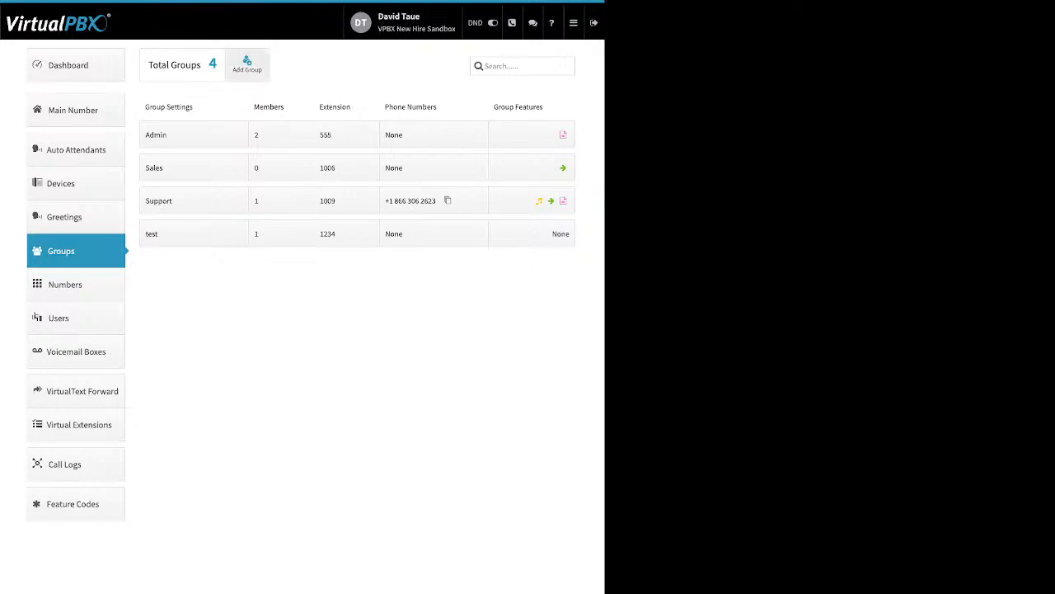
pyautogui.click(247, 65)
pyautogui.moveTo(153, 63); pyautogui.dragTo(197, 63)
pyautogui.moveTo(309, 63); pyautogui.dragTo(331, 63)
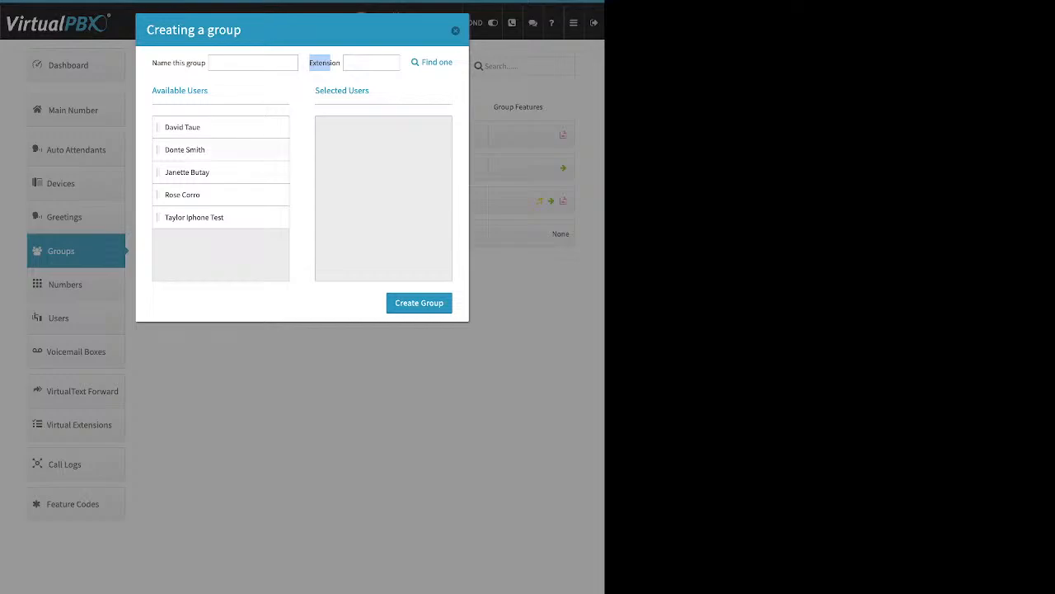
pyautogui.moveTo(216, 127); pyautogui.dragTo(338, 158)
pyautogui.moveTo(216, 150); pyautogui.dragTo(326, 169)
pyautogui.moveTo(216, 172); pyautogui.dragTo(357, 149)
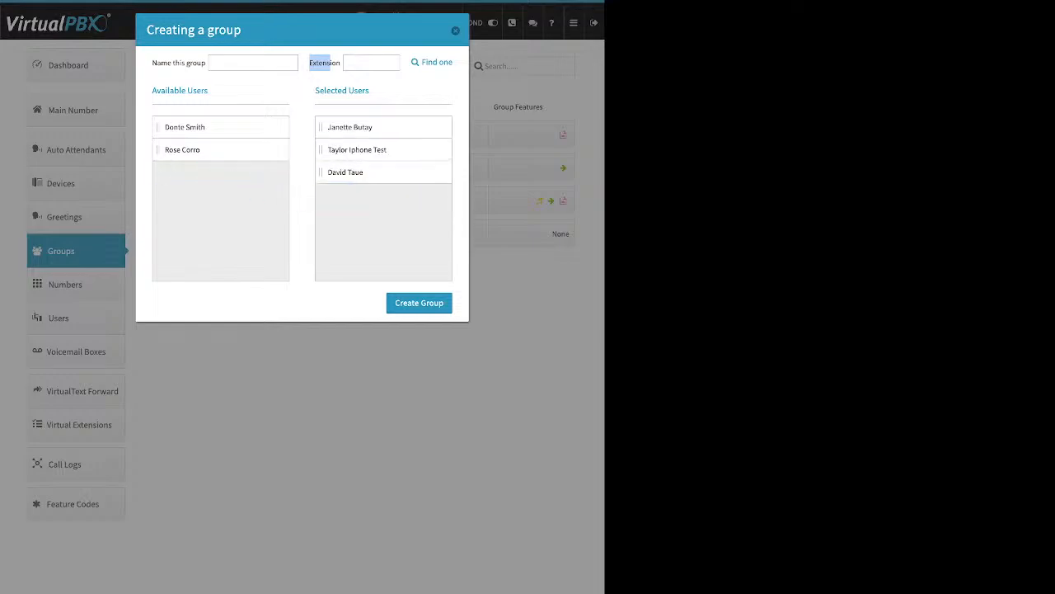
pyautogui.click(455, 31)
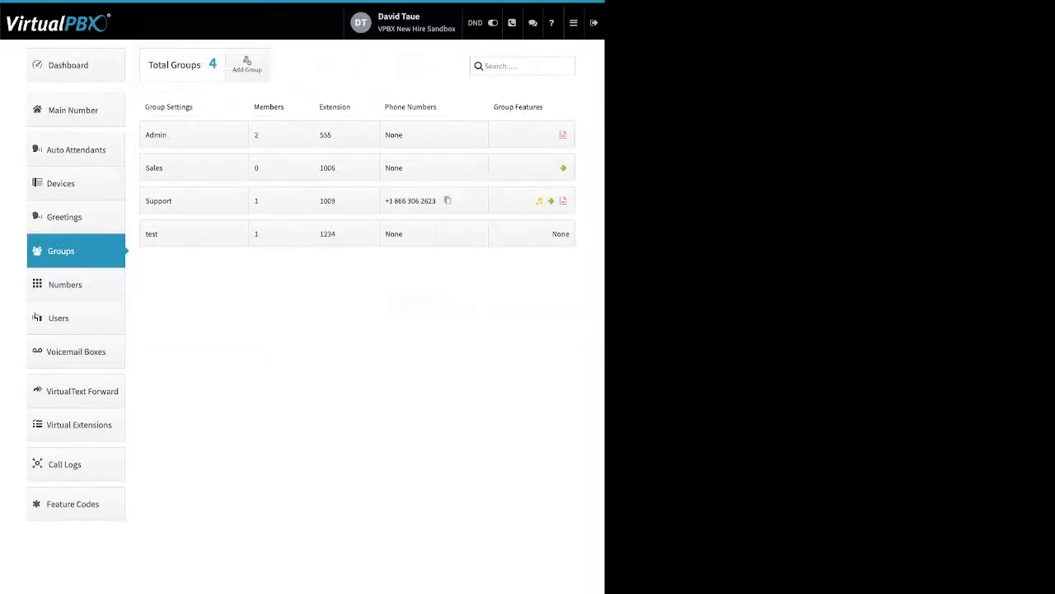
pyautogui.click(193, 201)
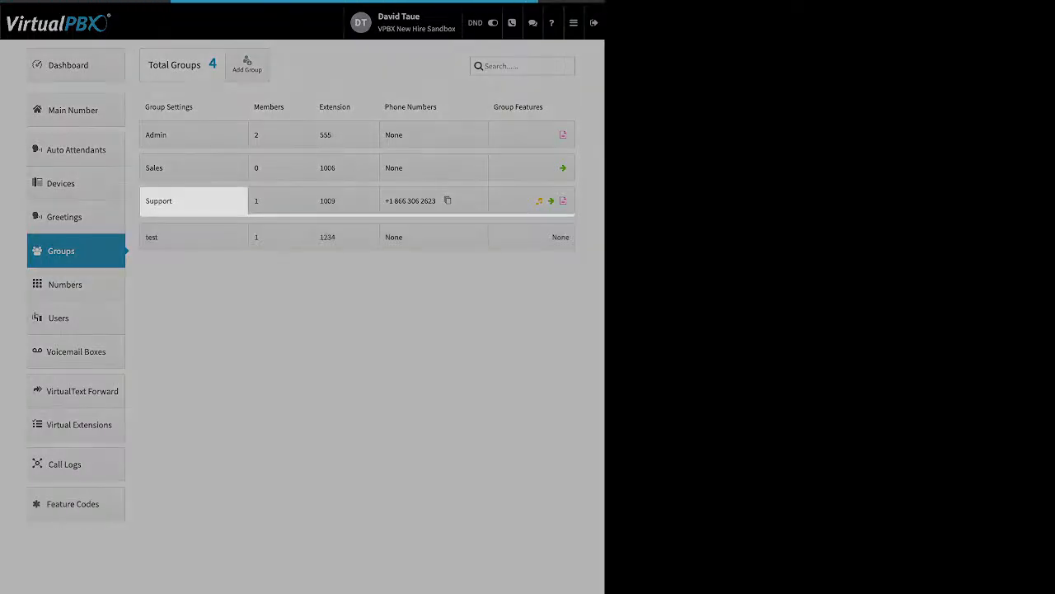
pyautogui.moveTo(209, 235); pyautogui.dragTo(228, 235)
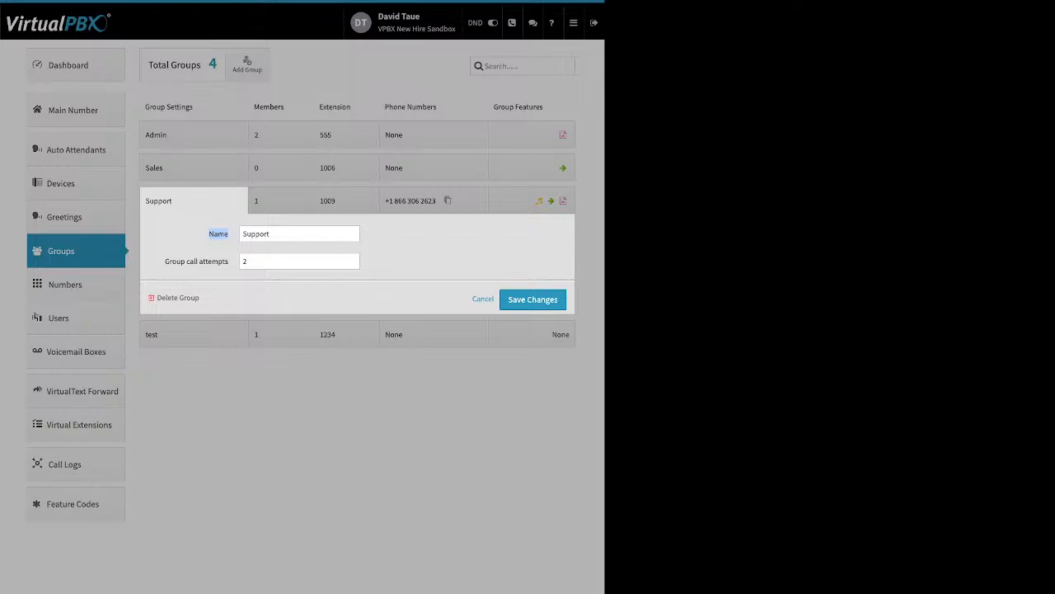
pyautogui.moveTo(165, 261); pyautogui.dragTo(228, 261)
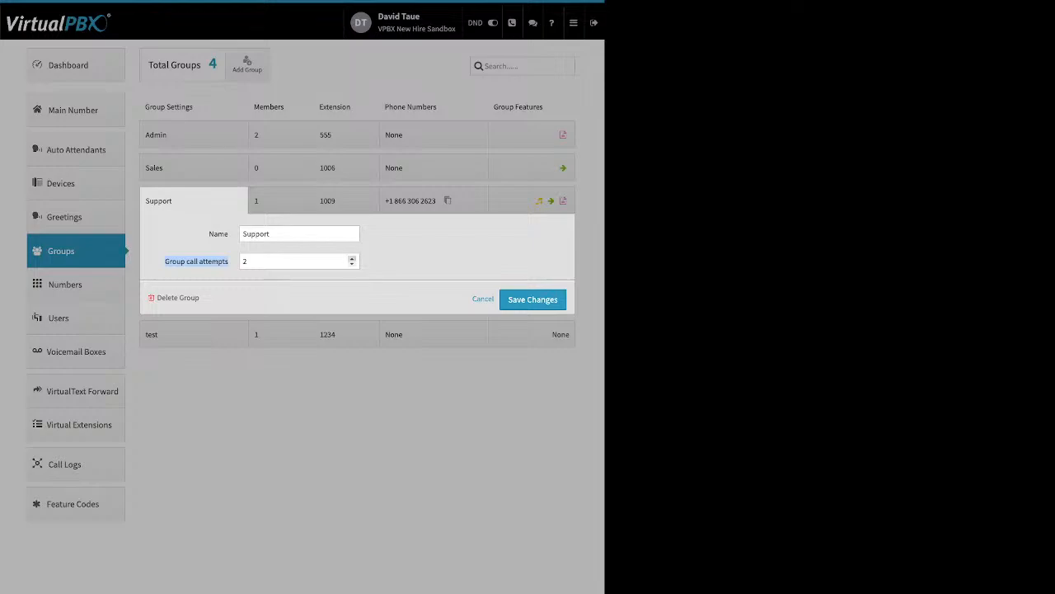
pyautogui.doubleClick(352, 258)
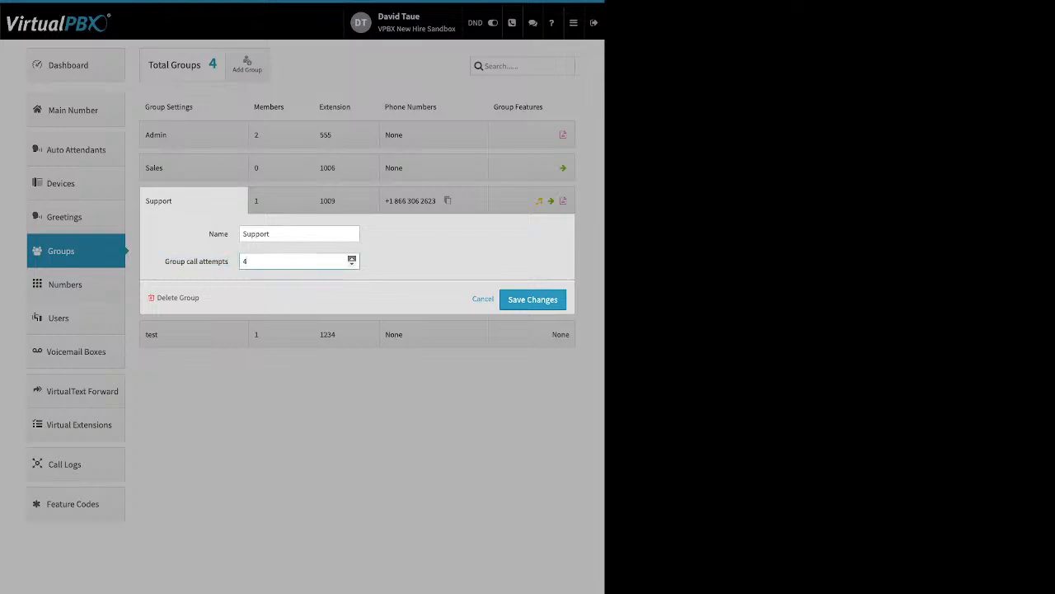
pyautogui.doubleClick(352, 263)
pyautogui.moveTo(223, 299); pyautogui.dragTo(163, 298)
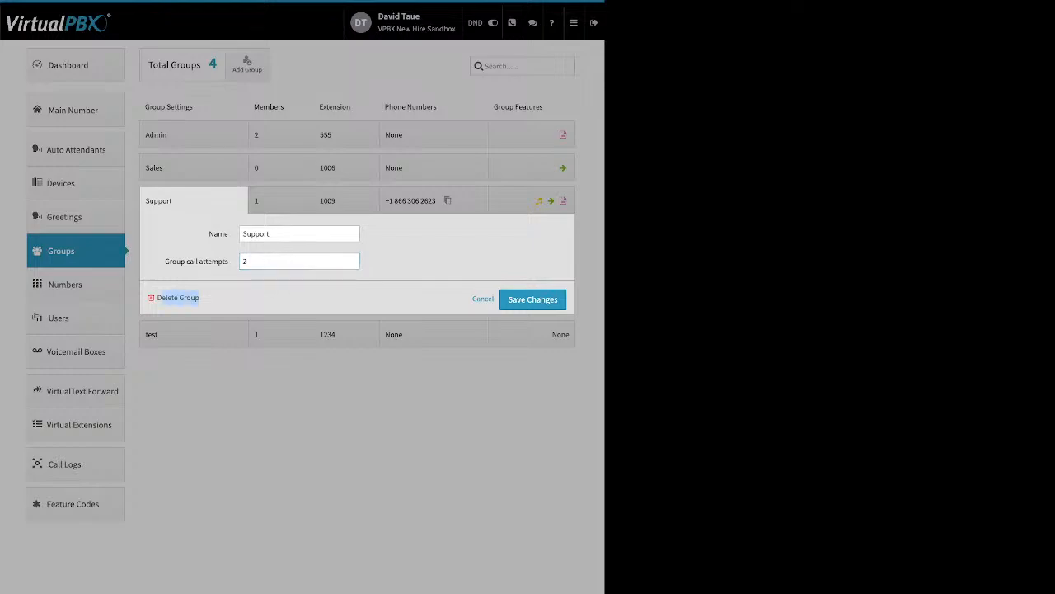
pyautogui.click(533, 300)
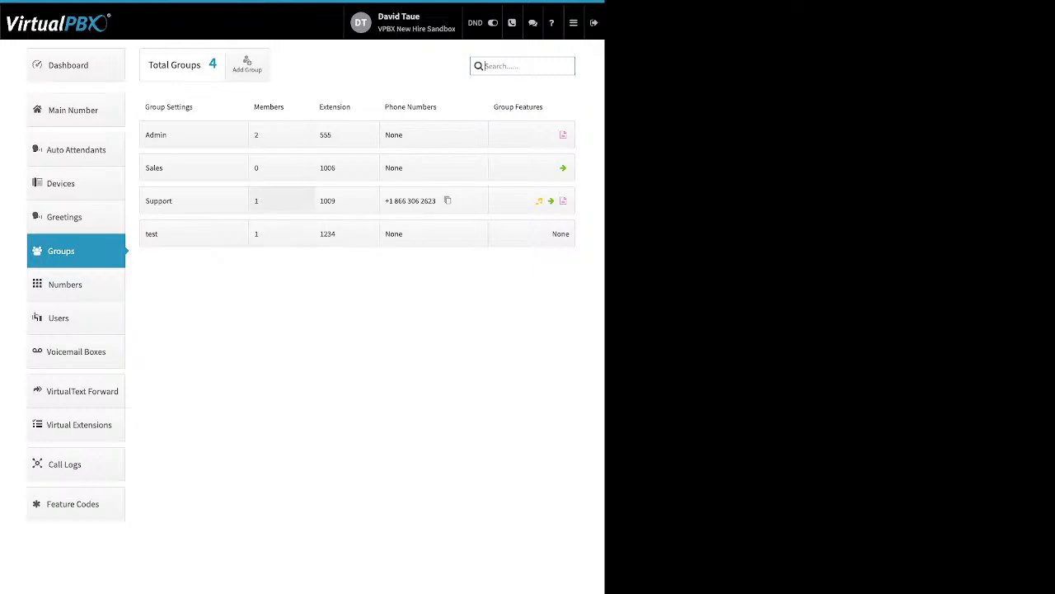
# Step: Add the first, second and last listed users to Support's members, each ringing 0–20 seconds
pyautogui.click(280, 200)
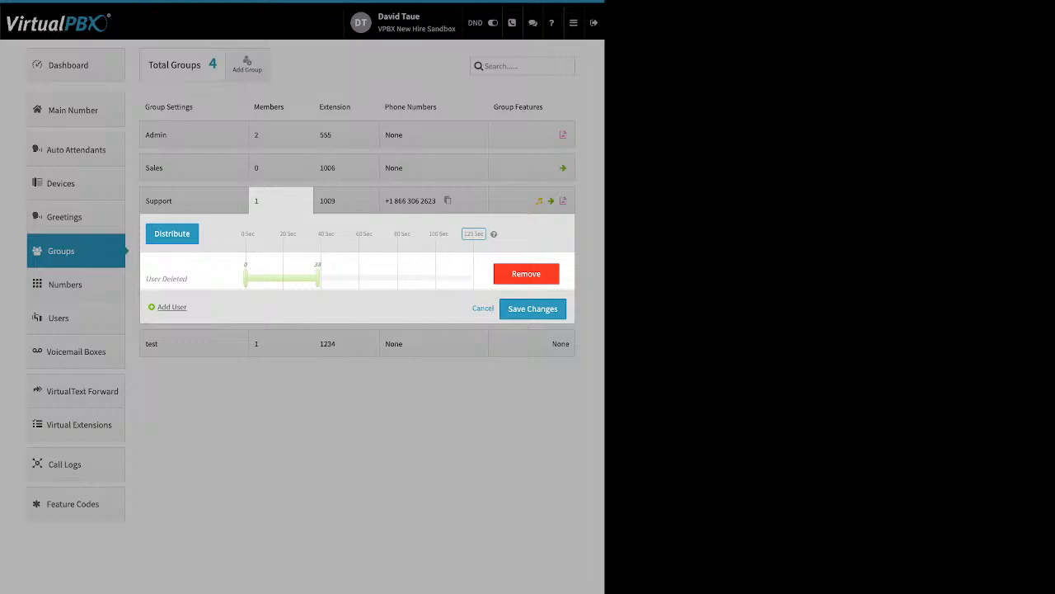
pyautogui.click(169, 307)
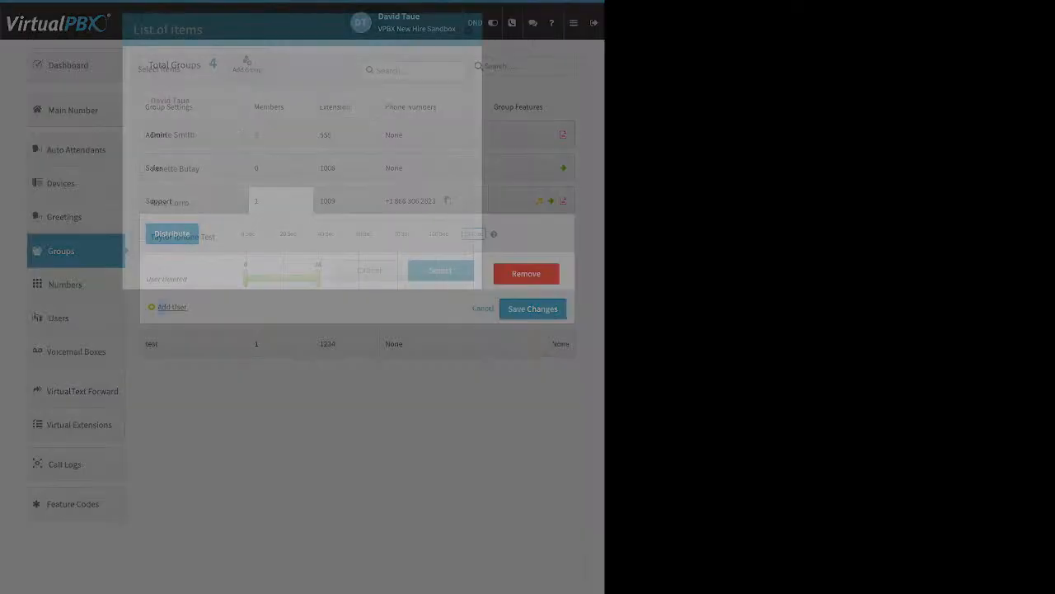
pyautogui.click(141, 100)
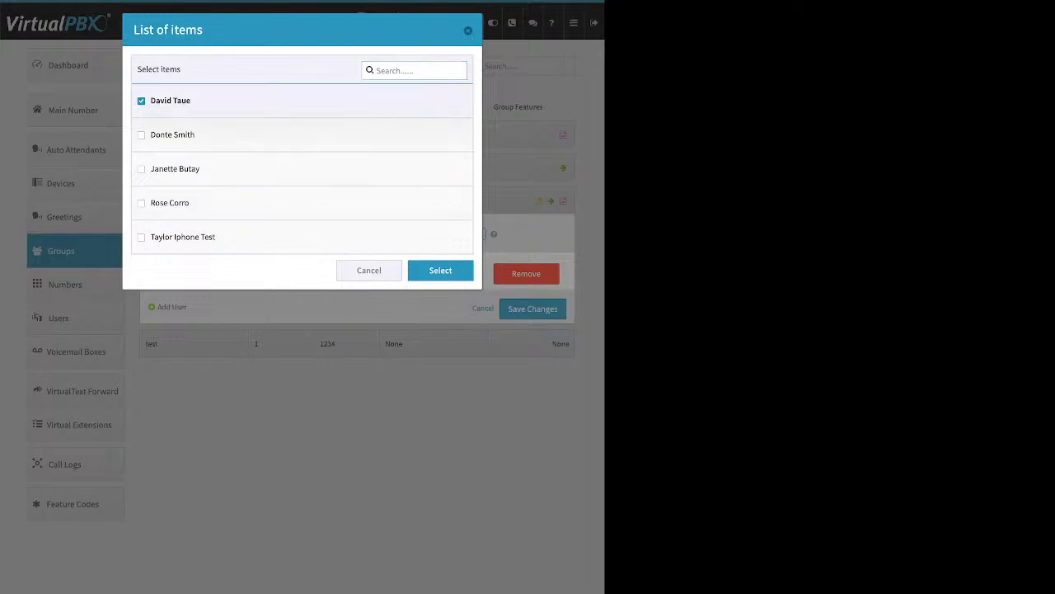
pyautogui.click(141, 136)
pyautogui.click(141, 237)
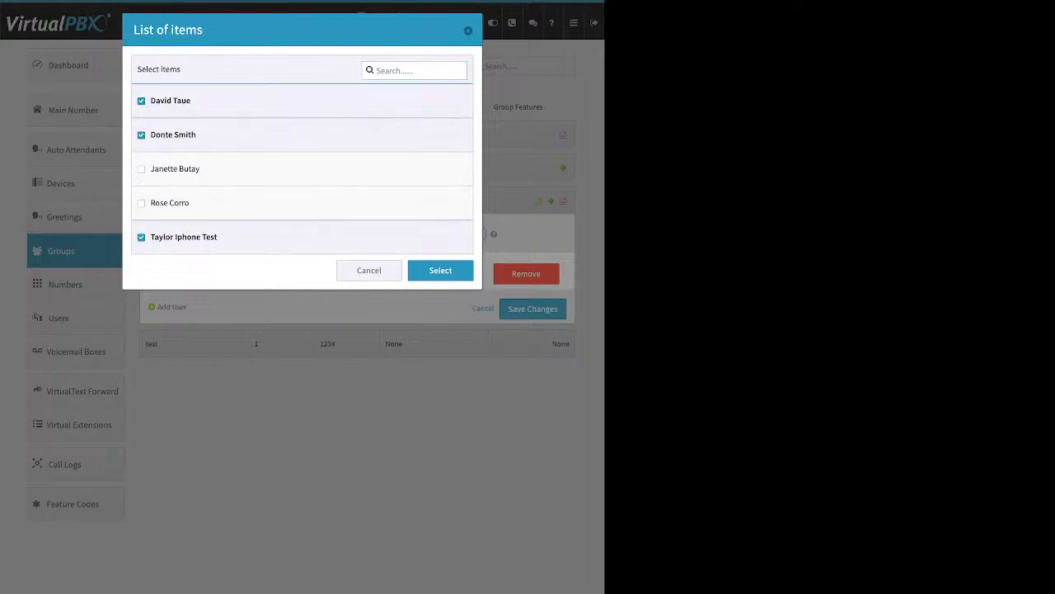
pyautogui.click(440, 271)
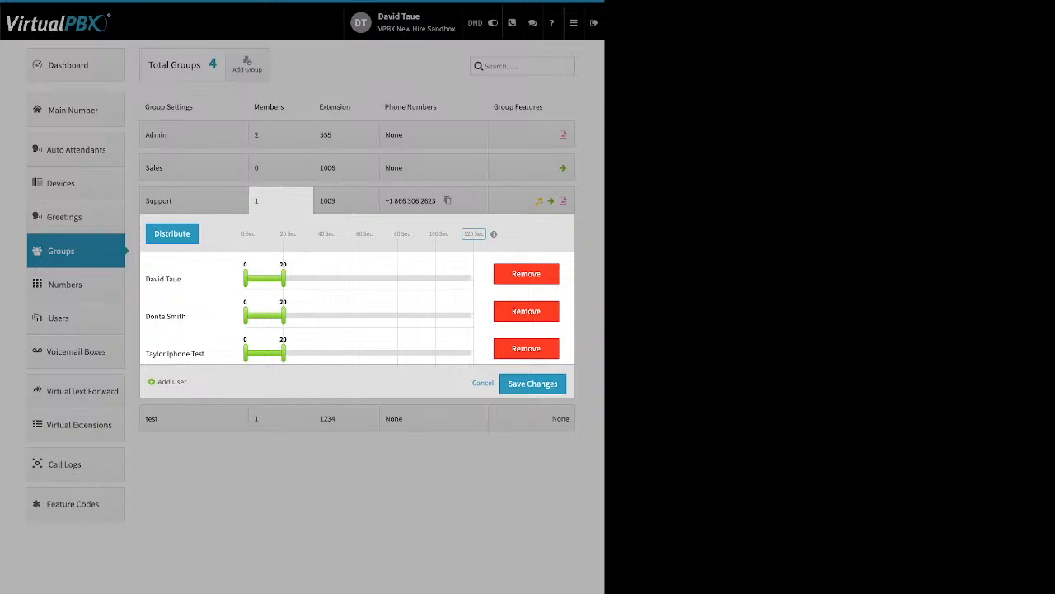
# Step: Drag each of the three Support members' end handles out to 120 seconds
pyautogui.moveTo(283, 278); pyautogui.dragTo(474, 278)
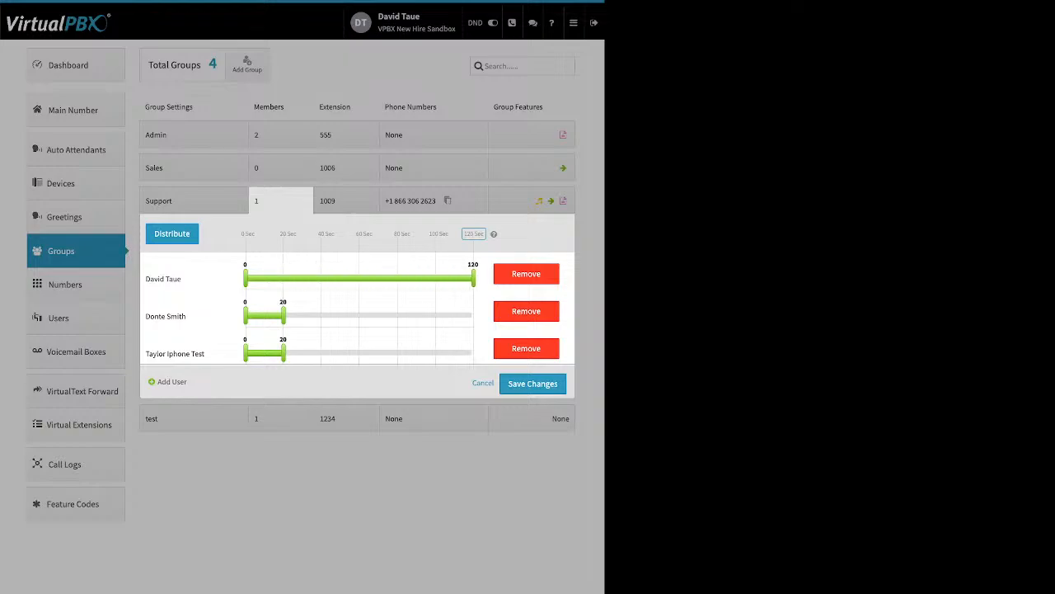
pyautogui.moveTo(283, 315); pyautogui.dragTo(473, 314)
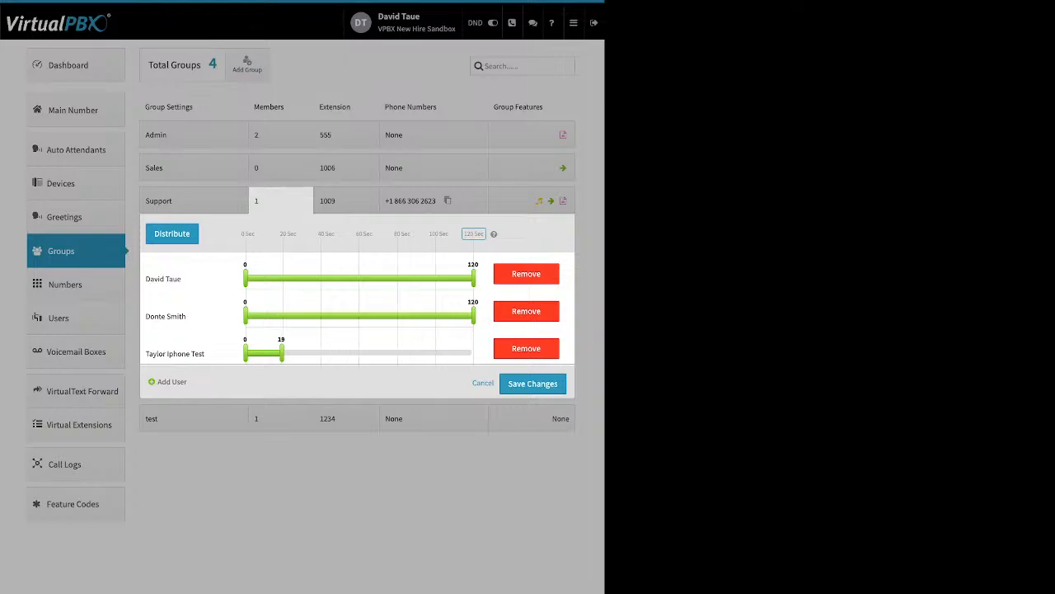
pyautogui.moveTo(284, 352); pyautogui.dragTo(474, 352)
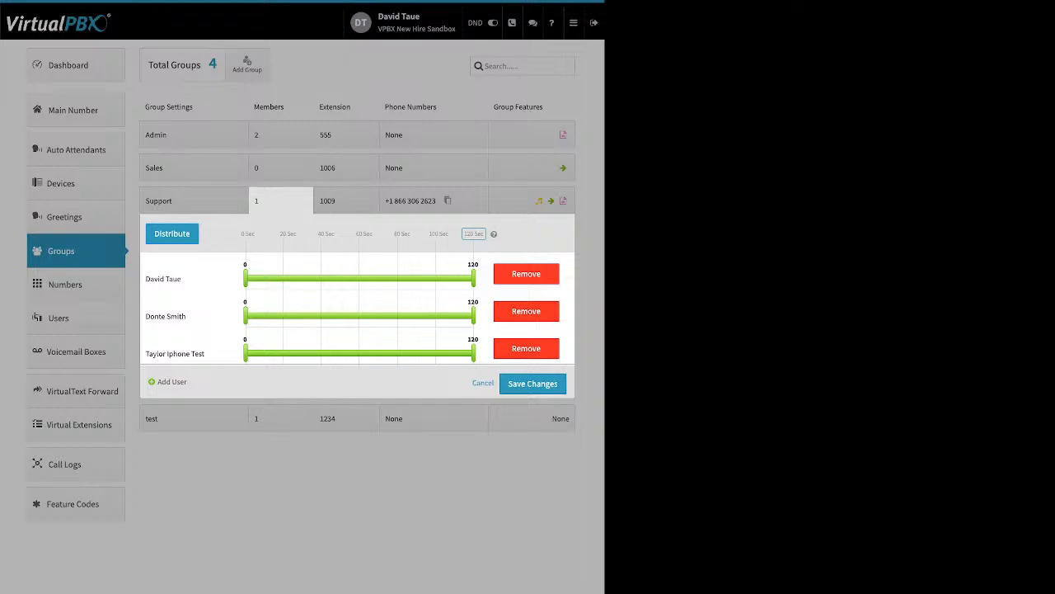
# Step: Cut Support's maximum ring time to 60 seconds and distribute it evenly among members
pyautogui.click(475, 234)
pyautogui.write('60')
pyautogui.press('Return')
pyautogui.click(171, 234)
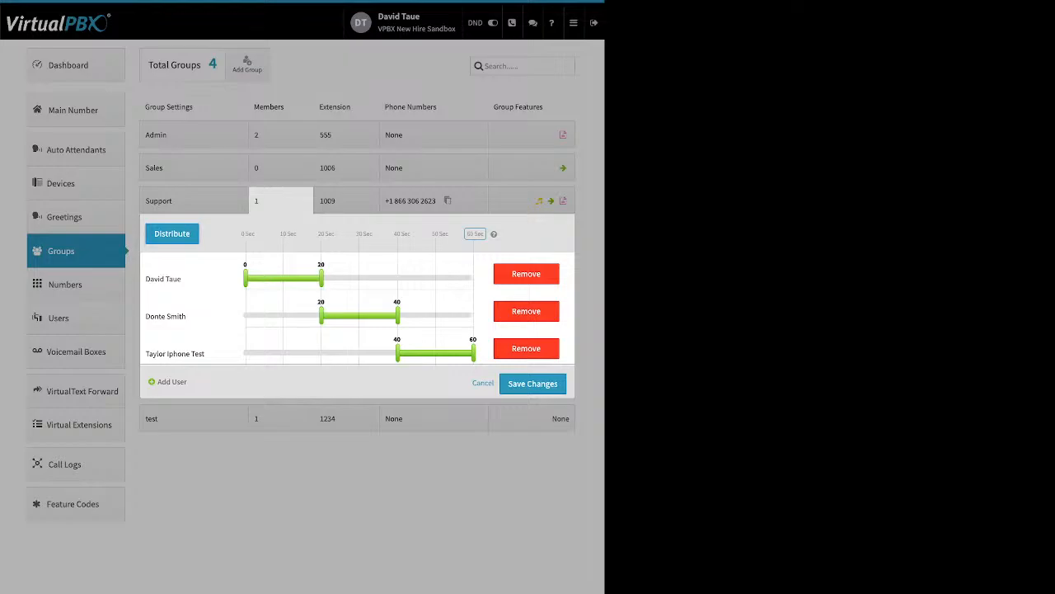
# Step: Start the third member at 18 seconds and the second at 8, then save
pyautogui.moveTo(398, 353); pyautogui.dragTo(313, 353)
pyautogui.moveTo(320, 315); pyautogui.dragTo(276, 316)
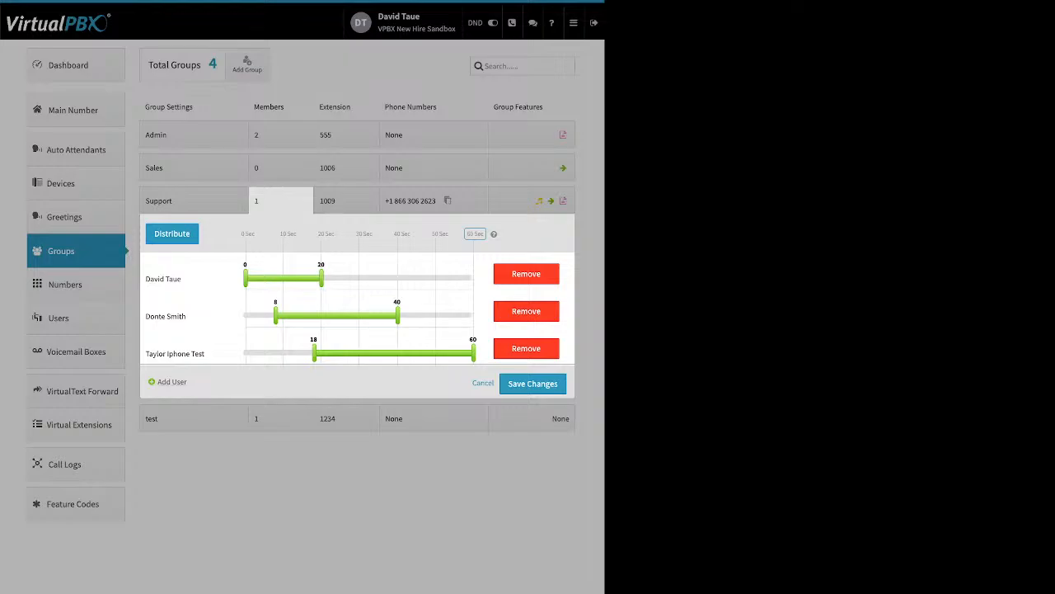
pyautogui.moveTo(357, 368); pyautogui.dragTo(358, 462)
pyautogui.click(358, 382)
# Step: Save the Support group's three members and view its extension editor without changes
pyautogui.click(533, 383)
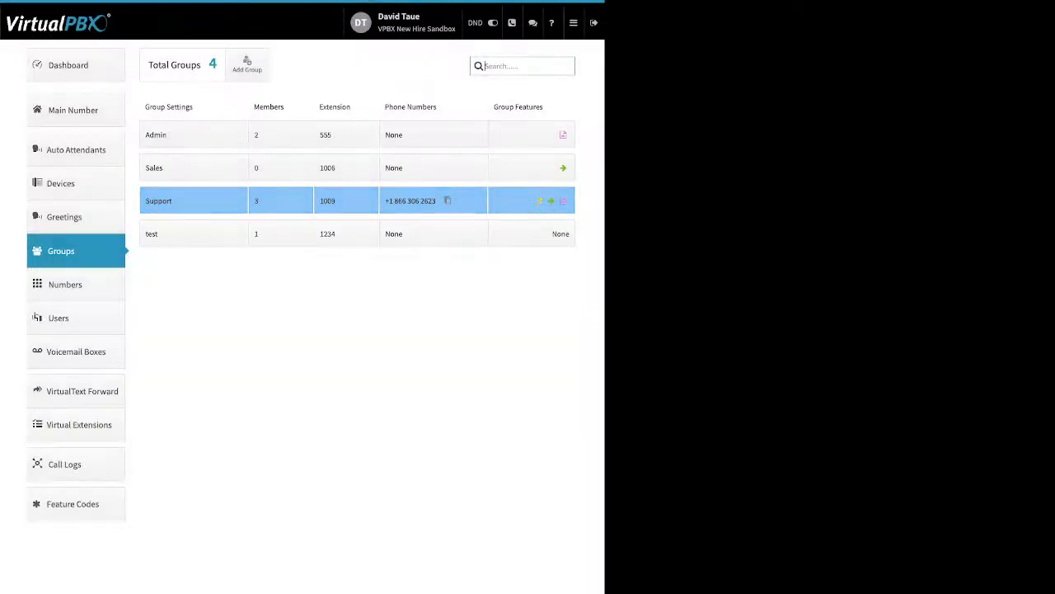
pyautogui.click(334, 200)
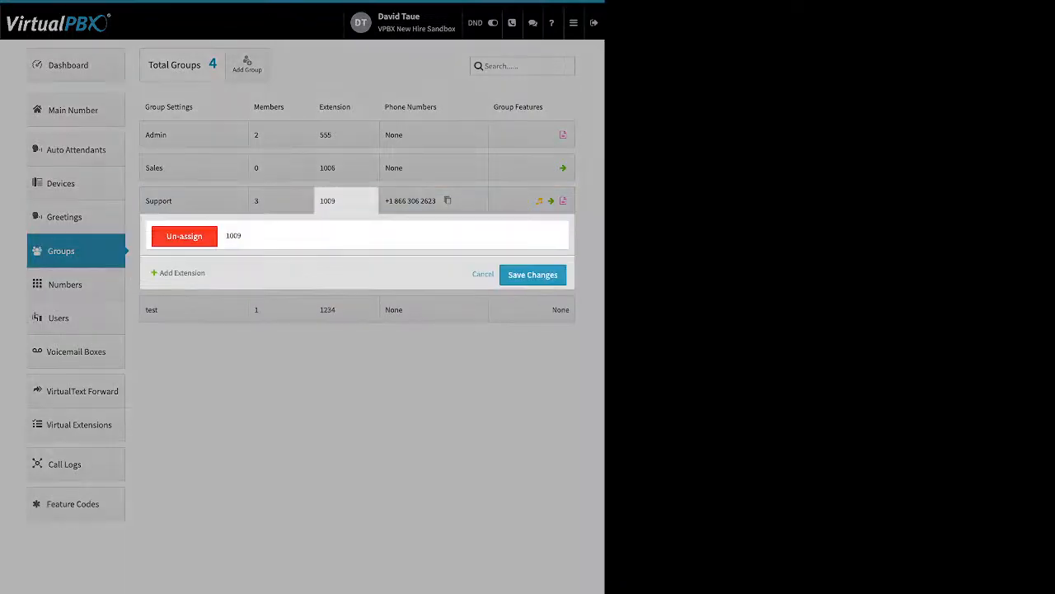
pyautogui.moveTo(206, 272); pyautogui.dragTo(168, 273)
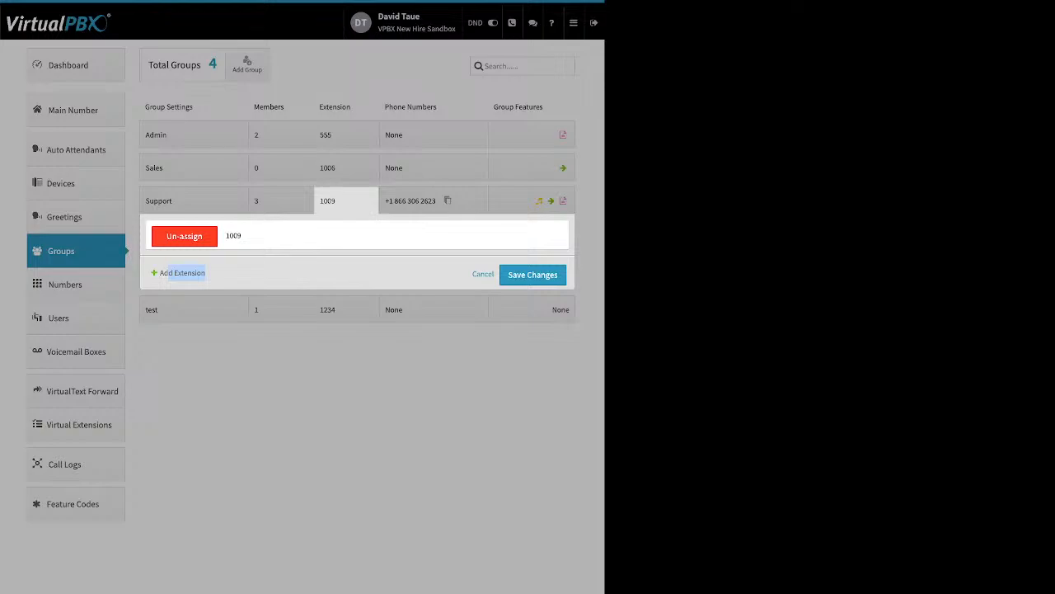
pyautogui.click(420, 200)
# Step: Un-assign Support's original phone number, keep only the second, and save
pyautogui.click(420, 201)
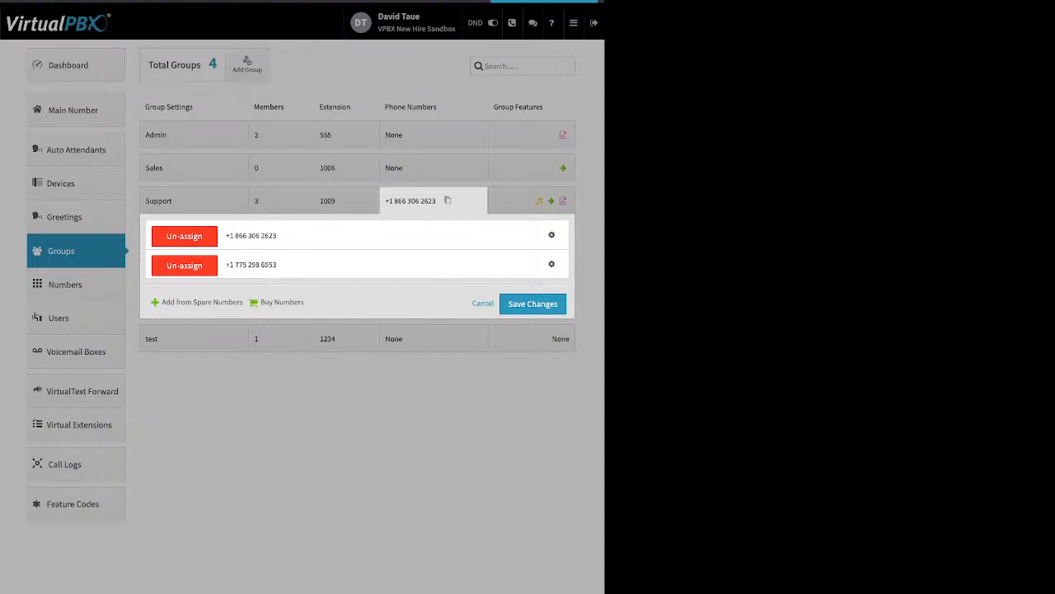
pyautogui.moveTo(162, 302); pyautogui.dragTo(262, 303)
pyautogui.click(354, 303)
pyautogui.click(183, 236)
pyautogui.click(532, 274)
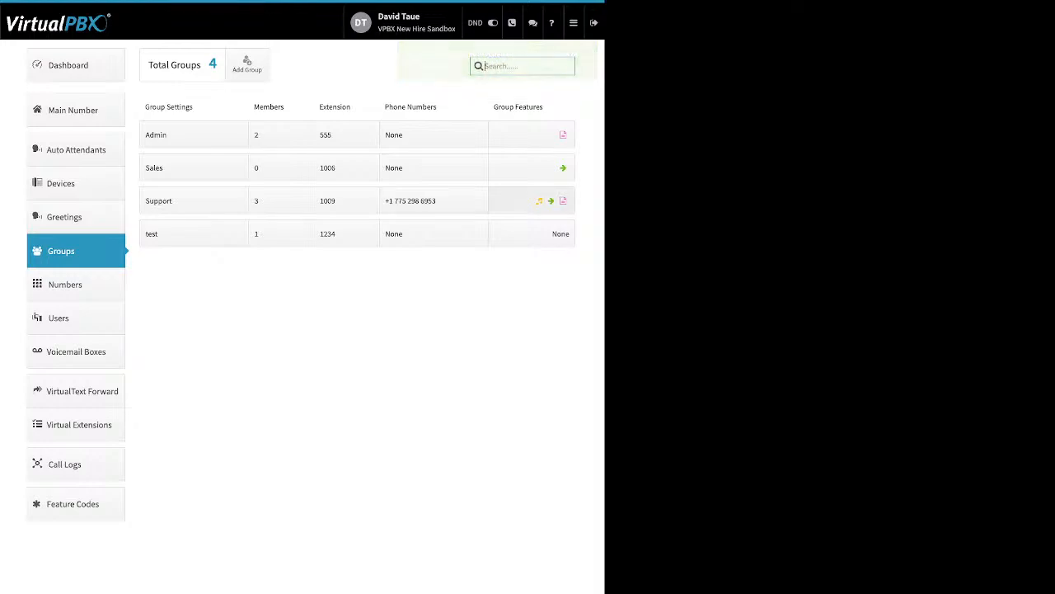
# Step: Review Support's Ringback settings, cancel without uploading media, and bring up the no-answer Next Action
pyautogui.click(531, 200)
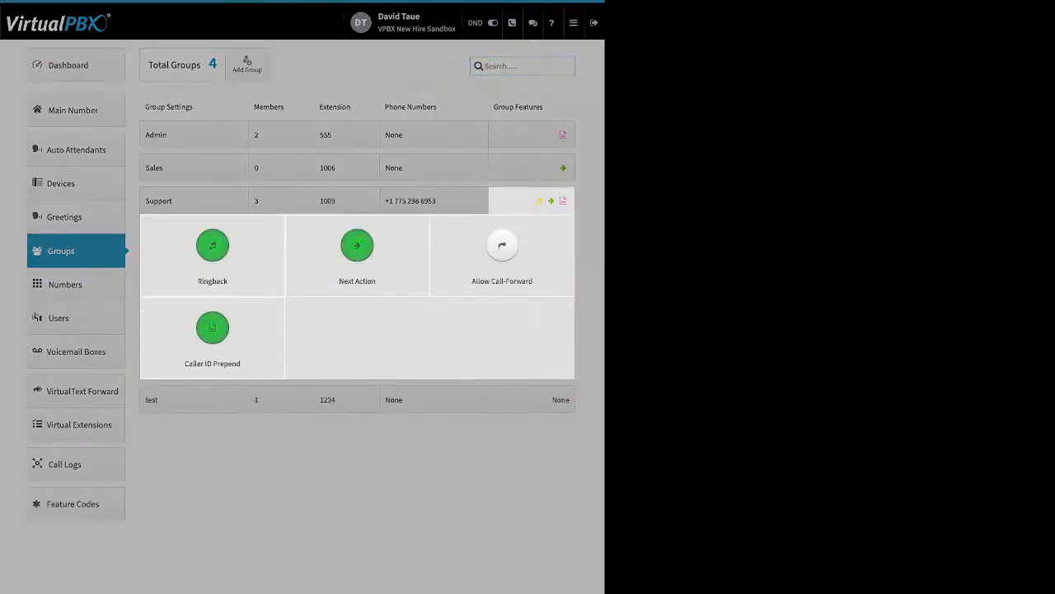
pyautogui.click(213, 246)
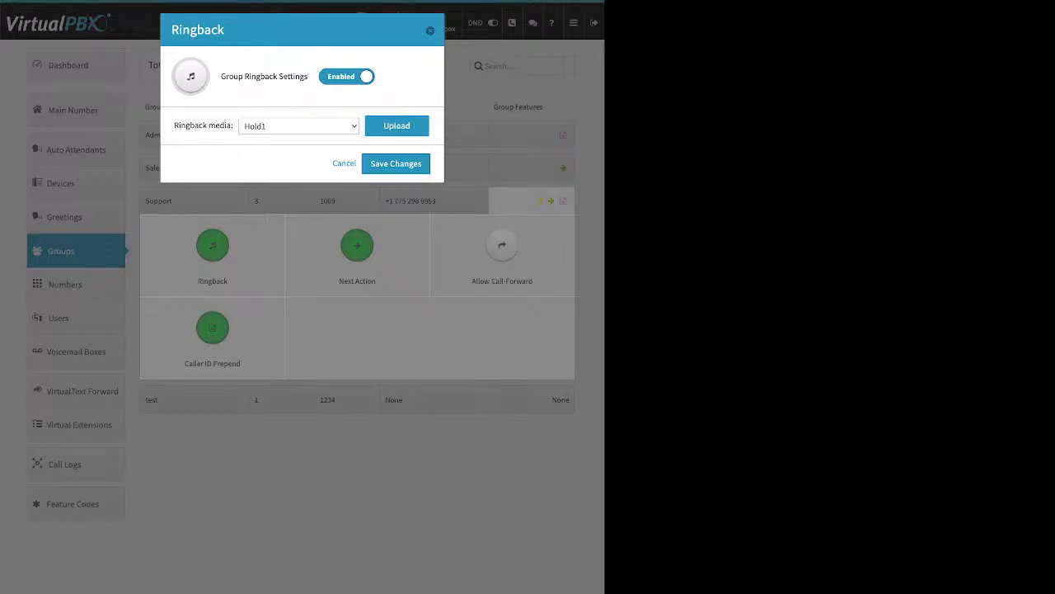
pyautogui.moveTo(226, 76); pyautogui.dragTo(302, 76)
pyautogui.click(396, 126)
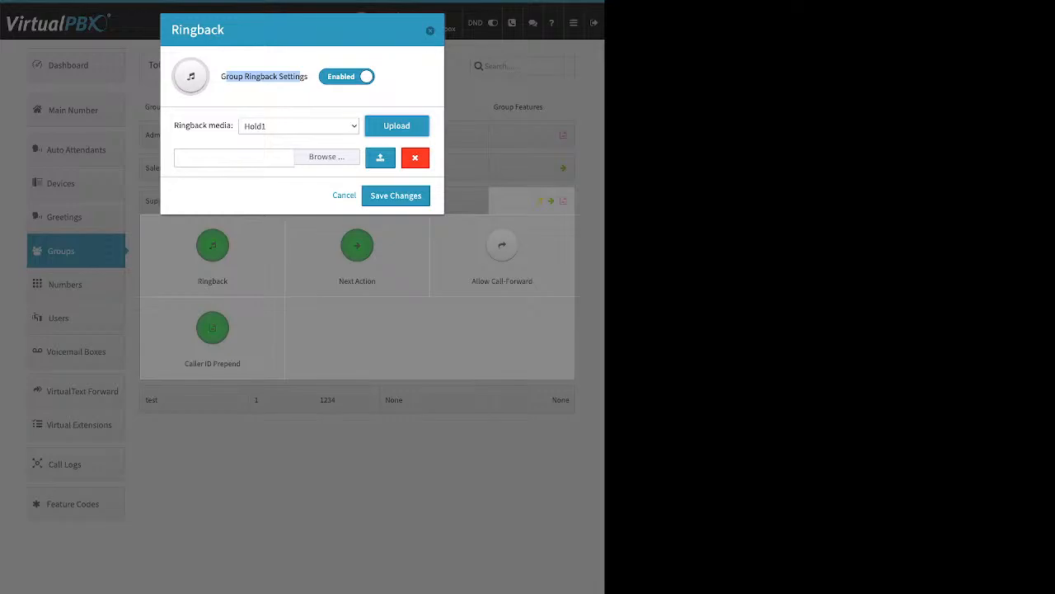
pyautogui.click(343, 195)
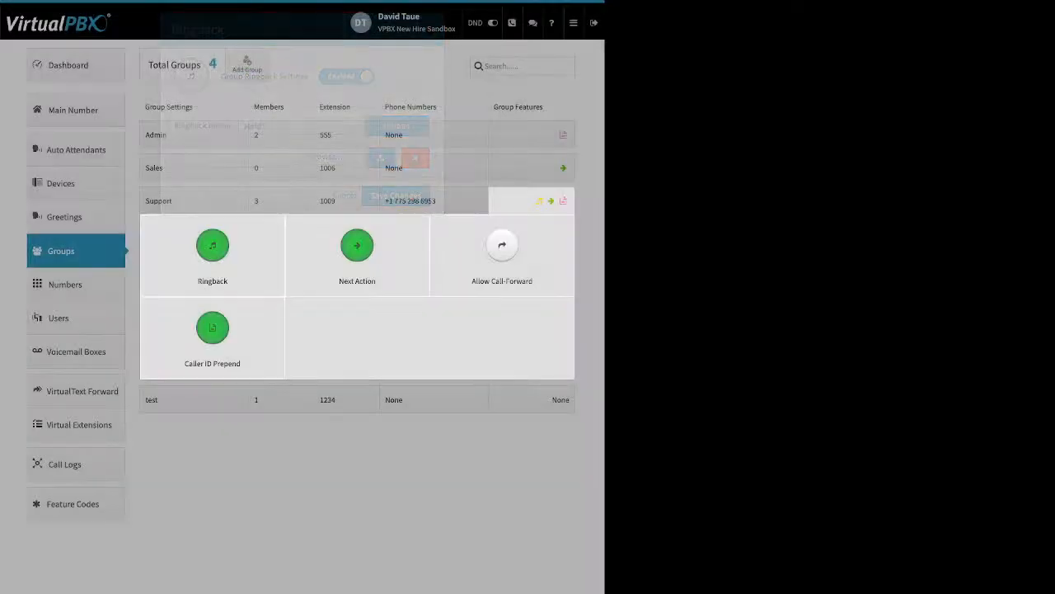
pyautogui.click(357, 245)
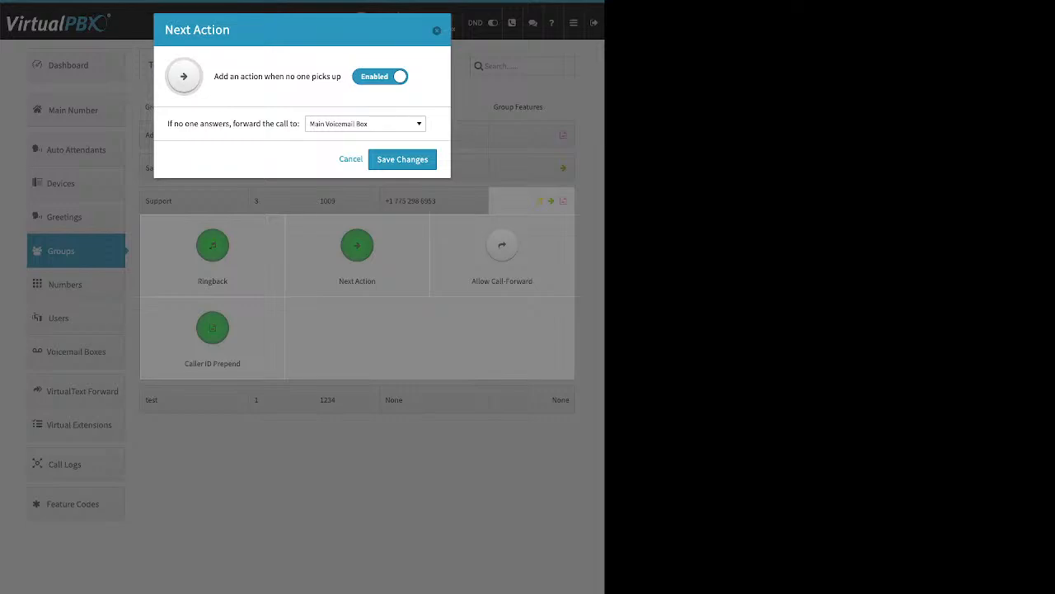
# Step: Check the no-answer forwarding destinations, left at Main Voicemail Box, and close unchanged
pyautogui.moveTo(215, 76); pyautogui.dragTo(310, 76)
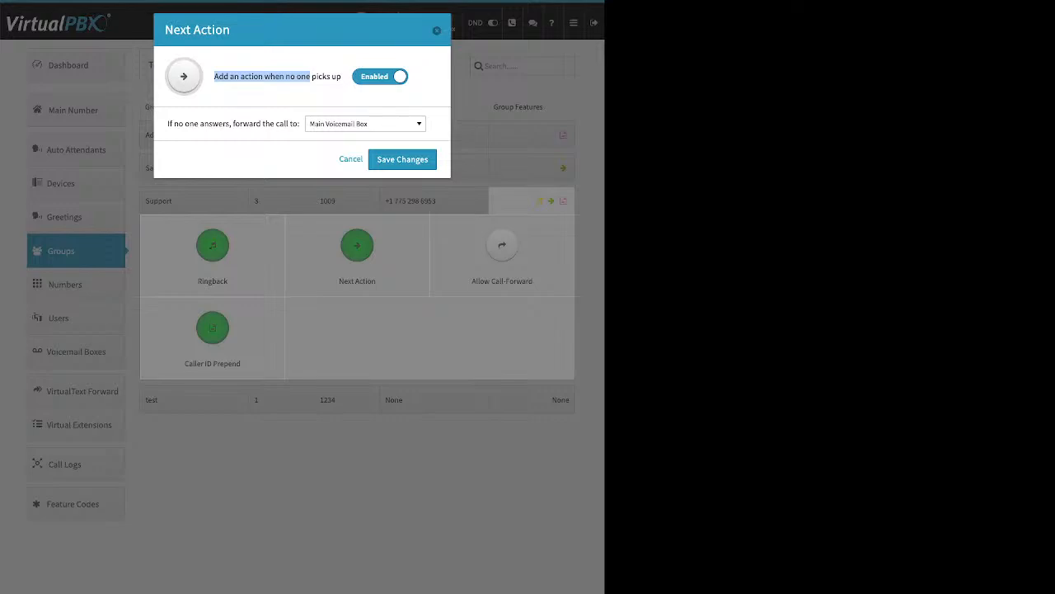
pyautogui.click(365, 124)
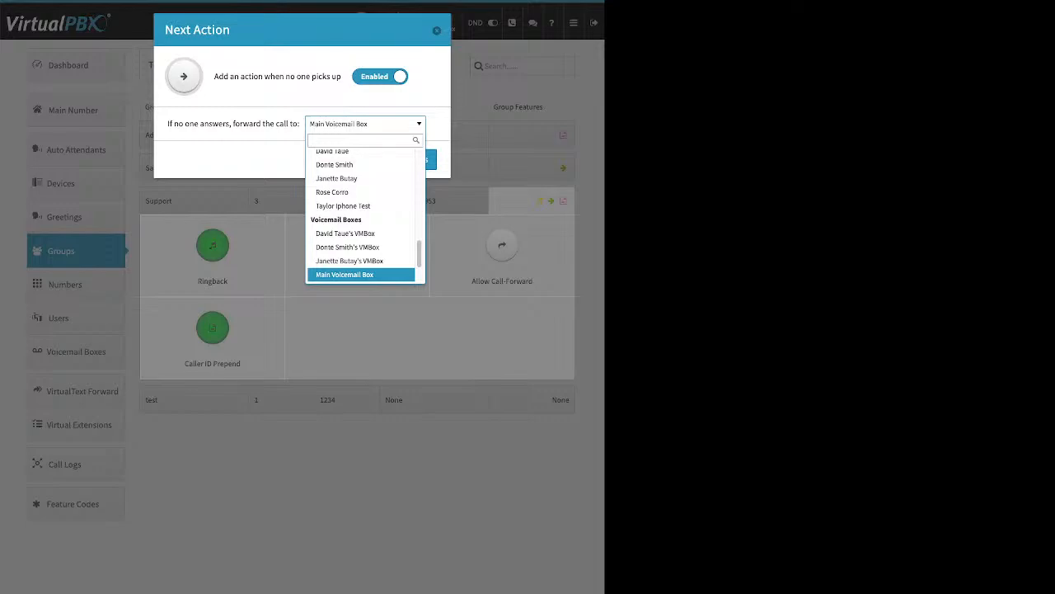
pyautogui.press('Escape')
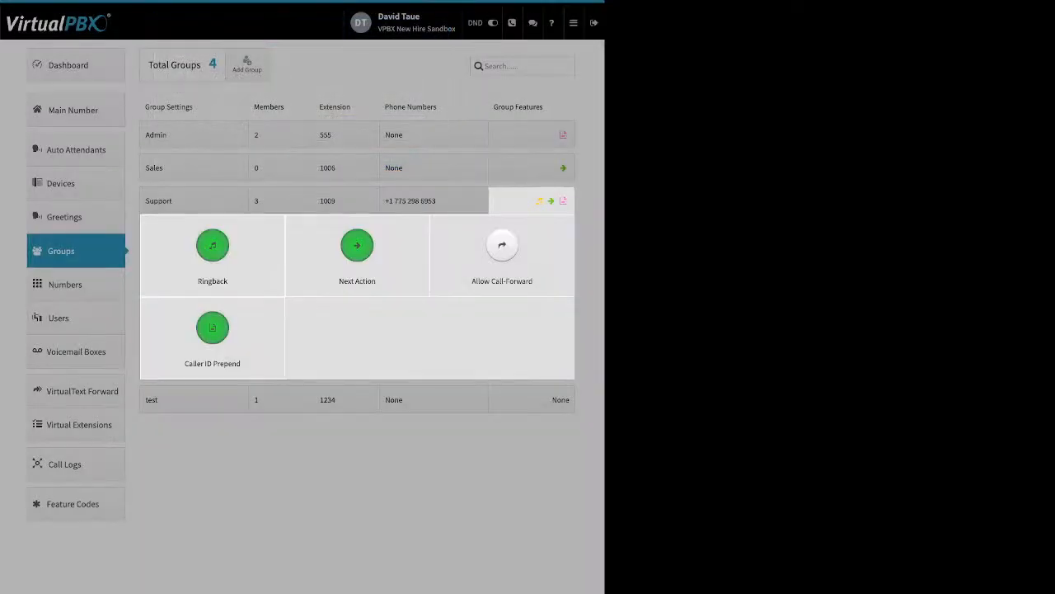
pyautogui.click(502, 247)
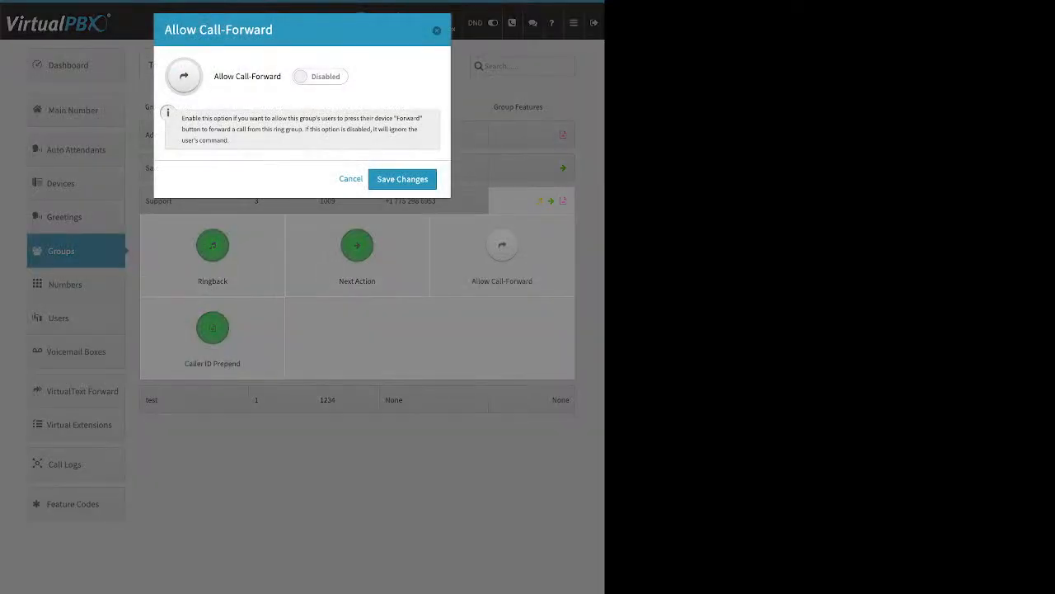
pyautogui.click(320, 76)
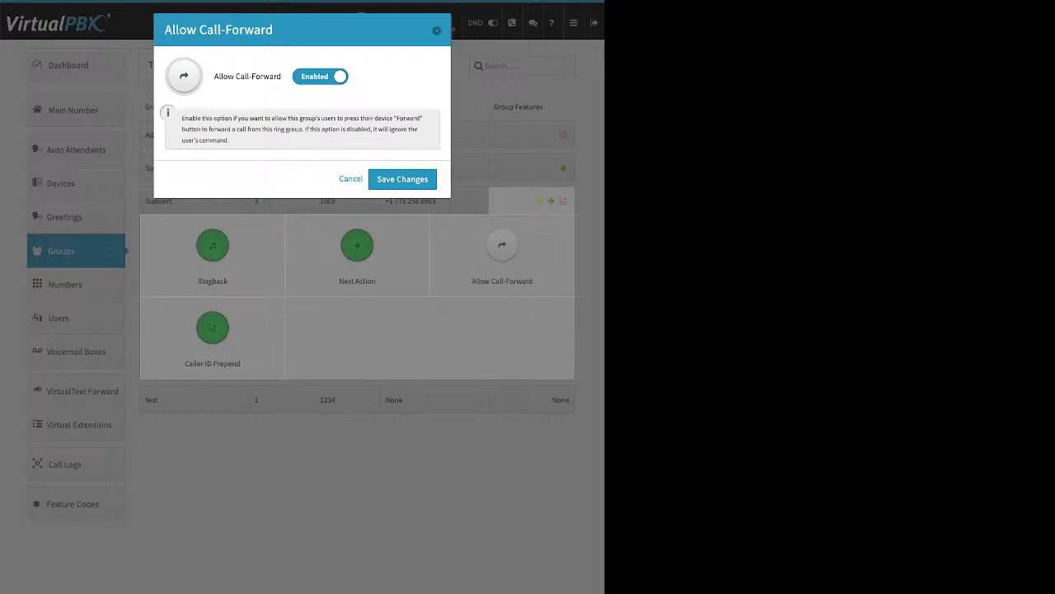
pyautogui.click(351, 179)
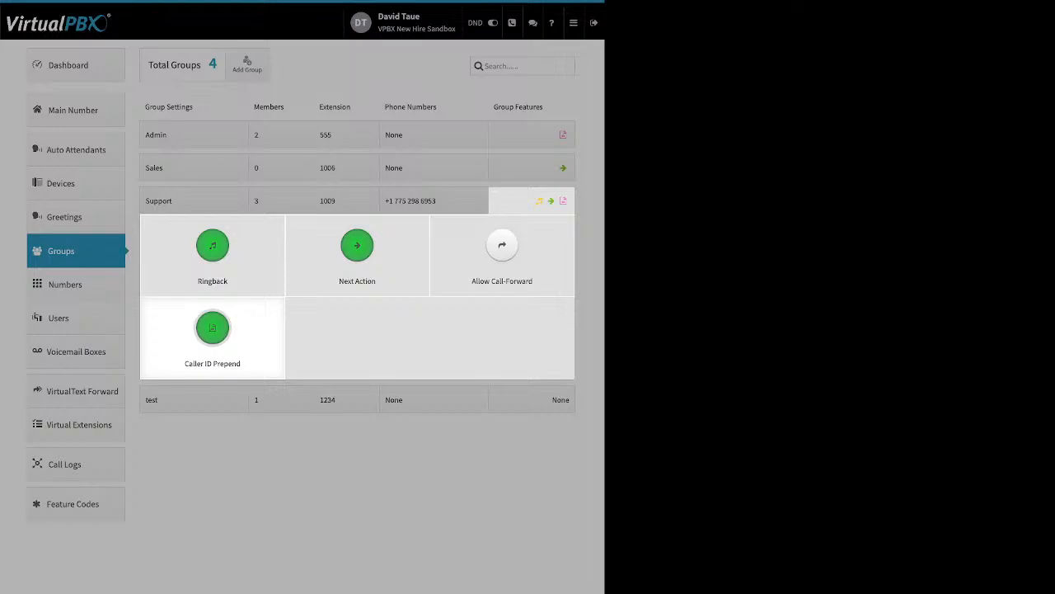
# Step: Review Support's Caller ID prepends: name prefix 'Support', number prefix '512'
pyautogui.click(212, 328)
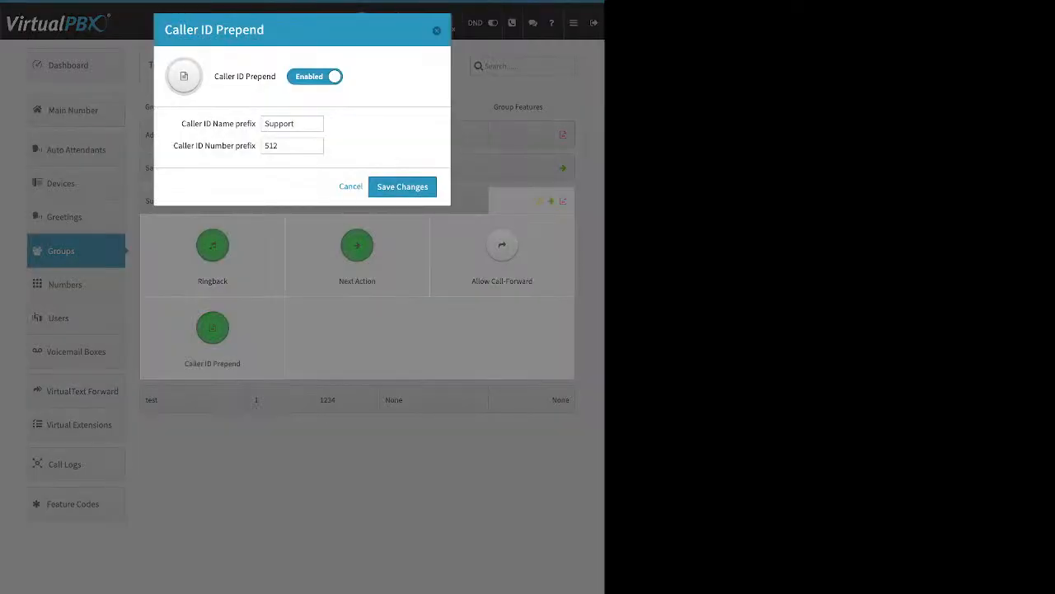
pyautogui.moveTo(180, 124); pyautogui.dragTo(247, 124)
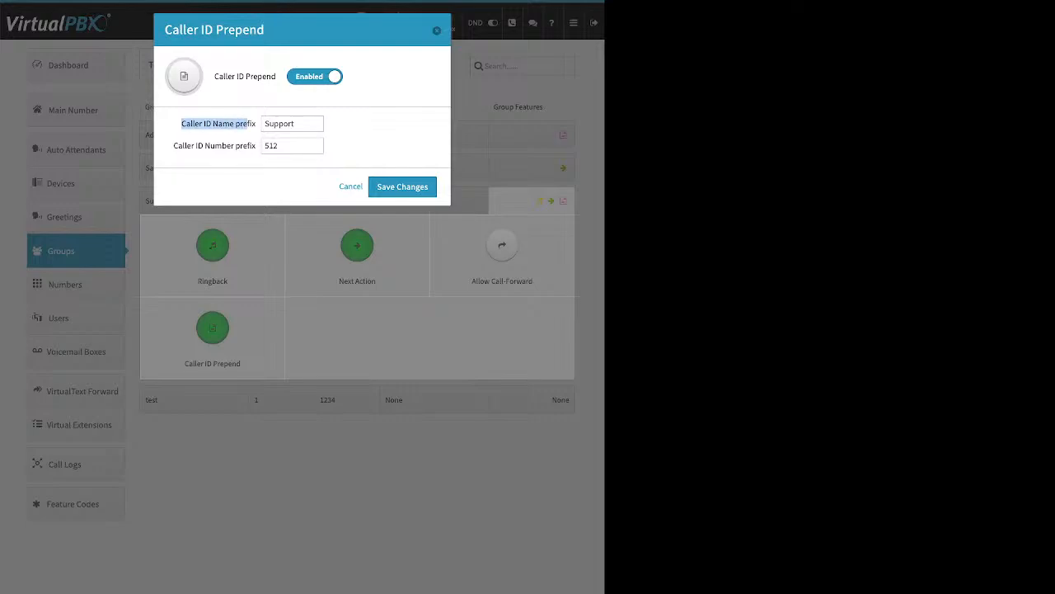
pyautogui.moveTo(178, 146); pyautogui.dragTo(247, 146)
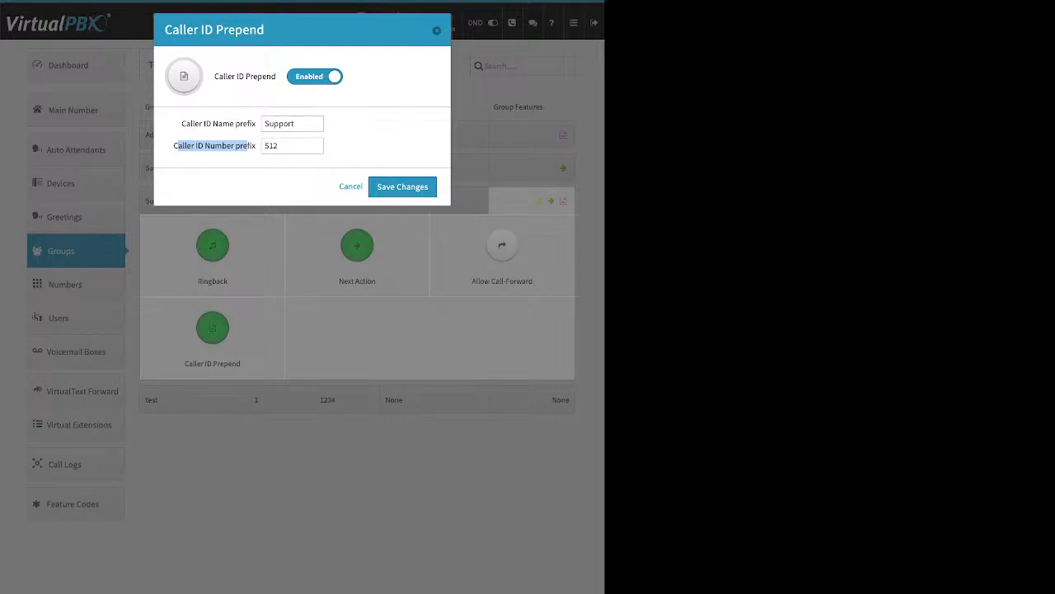
# Step: Cancel Caller ID Prepend, collapse the Support group, and go to Main Number
pyautogui.click(437, 30)
pyautogui.click(437, 30)
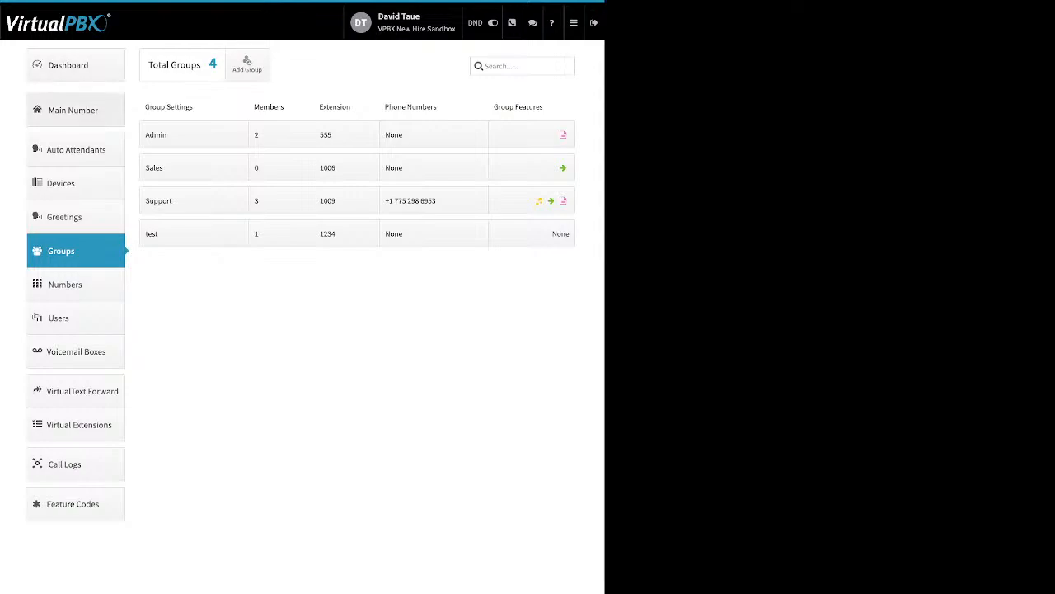
pyautogui.click(74, 111)
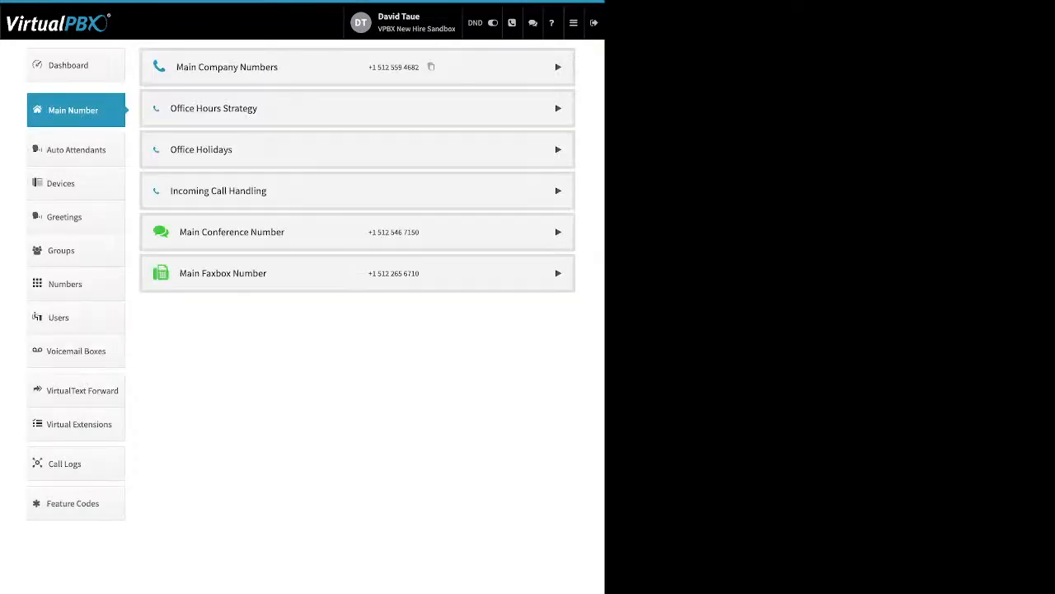
# Step: Expand Main Company Numbers, review a number's options, then expand Office Hours Strategy
pyautogui.click(558, 67)
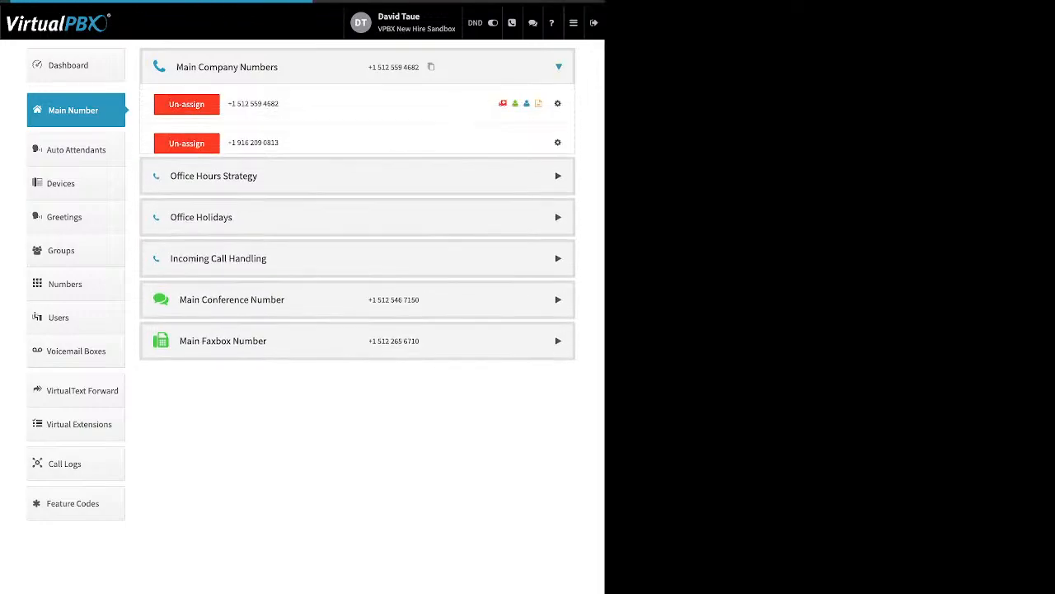
pyautogui.click(557, 142)
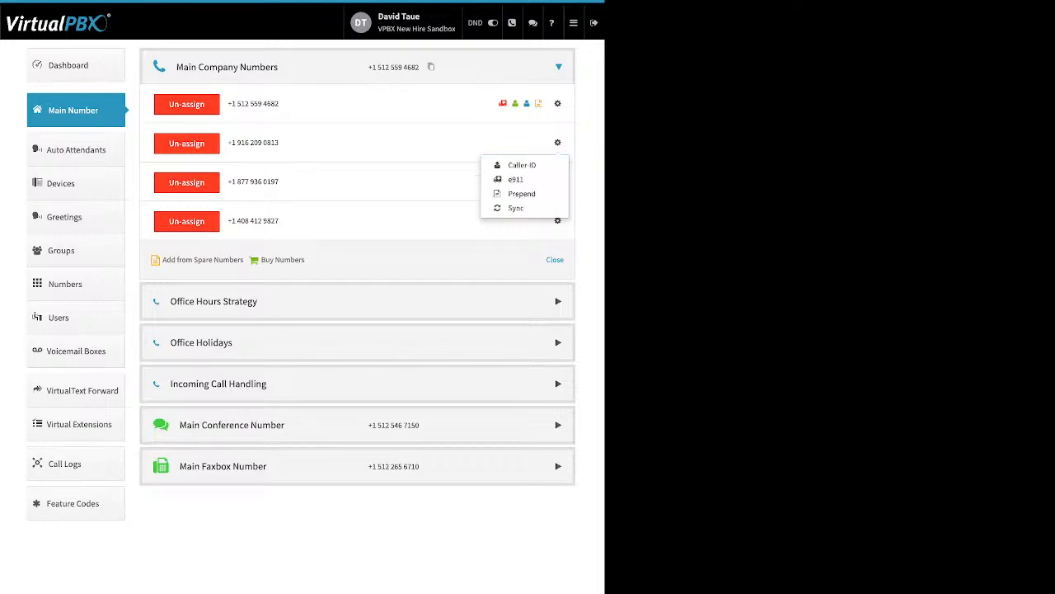
pyautogui.click(346, 260)
pyautogui.moveTo(330, 260); pyautogui.dragTo(162, 260)
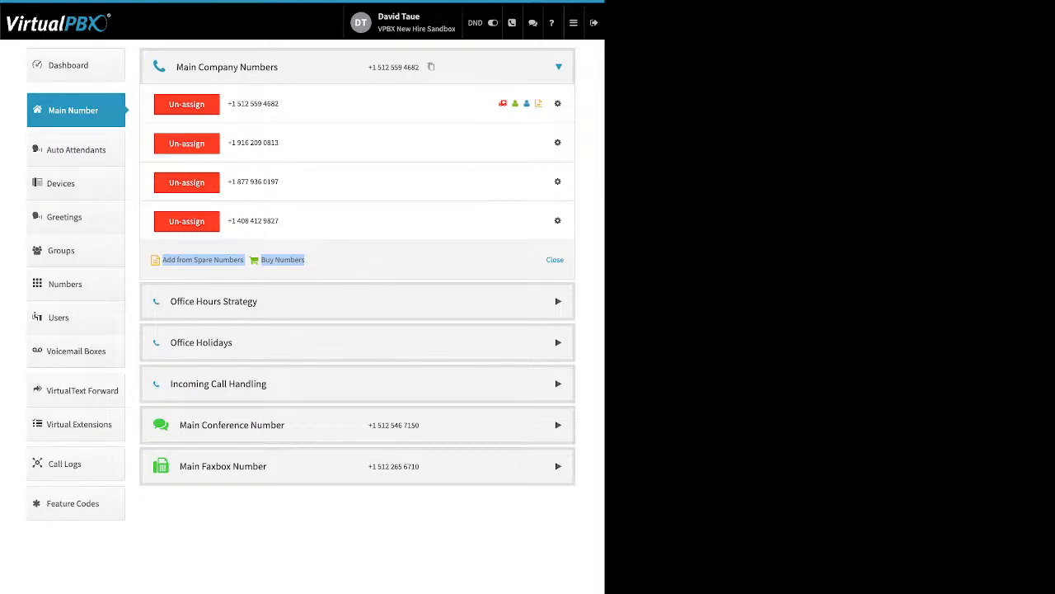
pyautogui.click(346, 260)
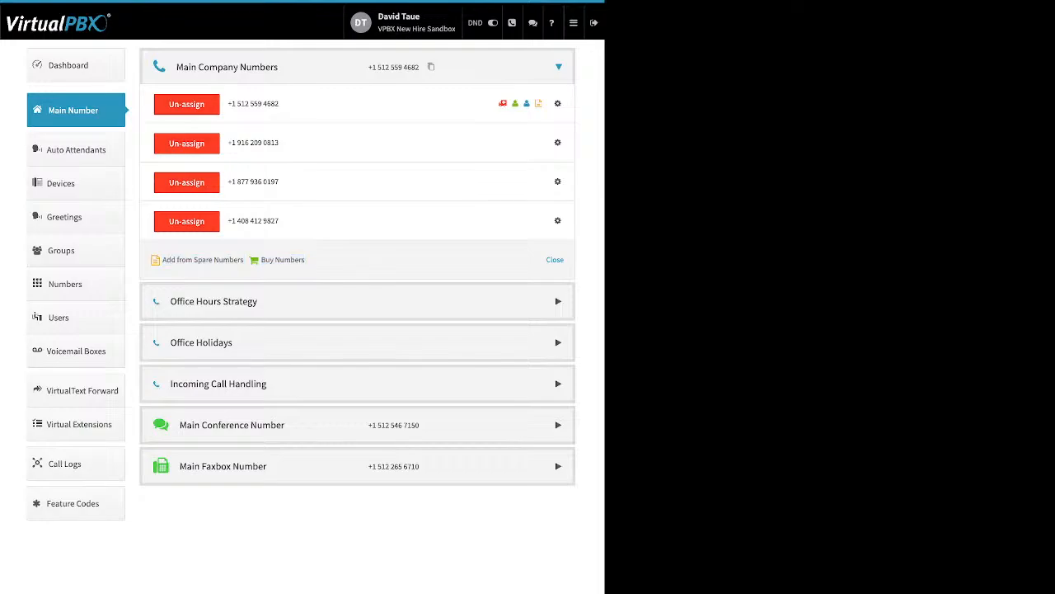
pyautogui.click(558, 301)
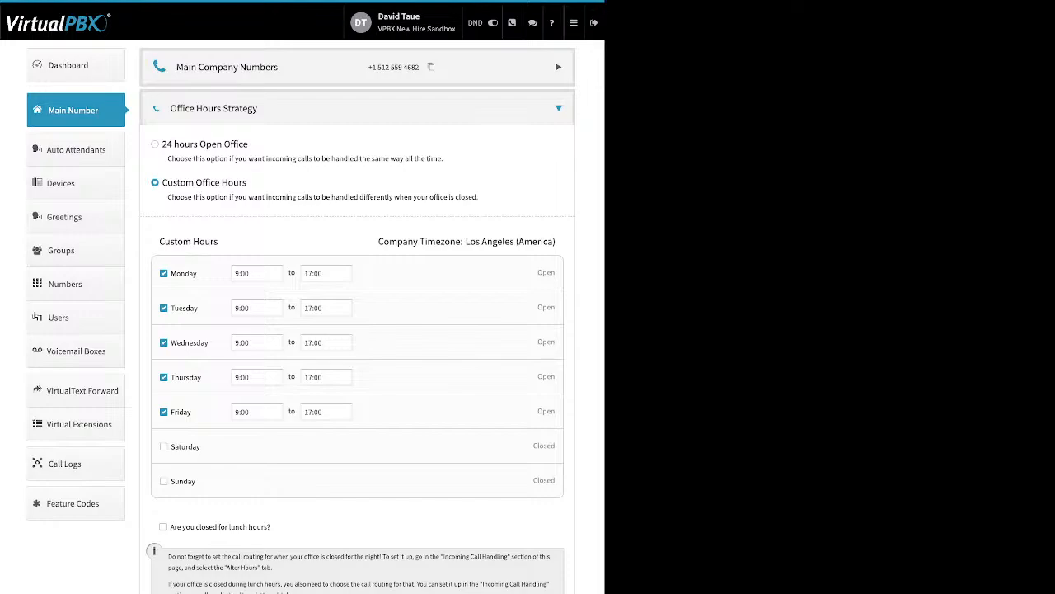
# Step: Review the custom office hours, leaving Monday's opening time at 9:00
pyautogui.moveTo(249, 145); pyautogui.dragTo(174, 144)
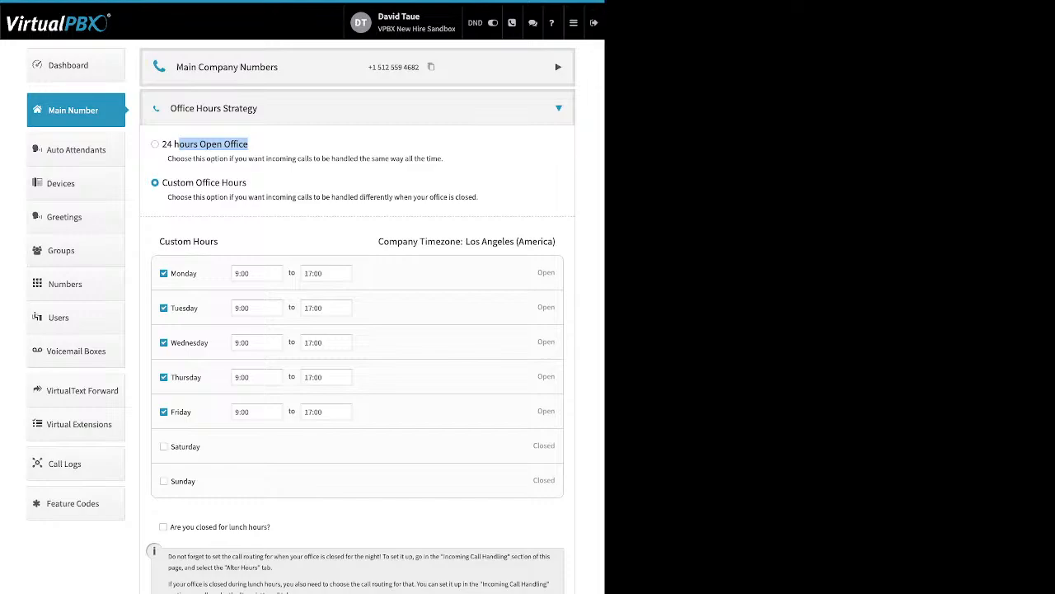
pyautogui.moveTo(247, 182); pyautogui.dragTo(180, 182)
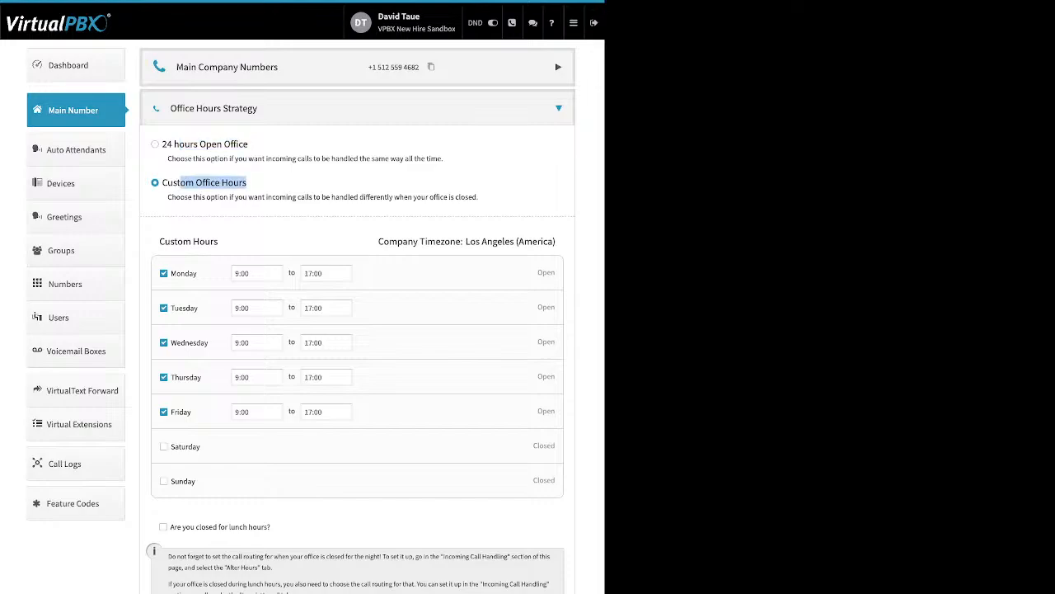
pyautogui.moveTo(198, 273); pyautogui.dragTo(171, 273)
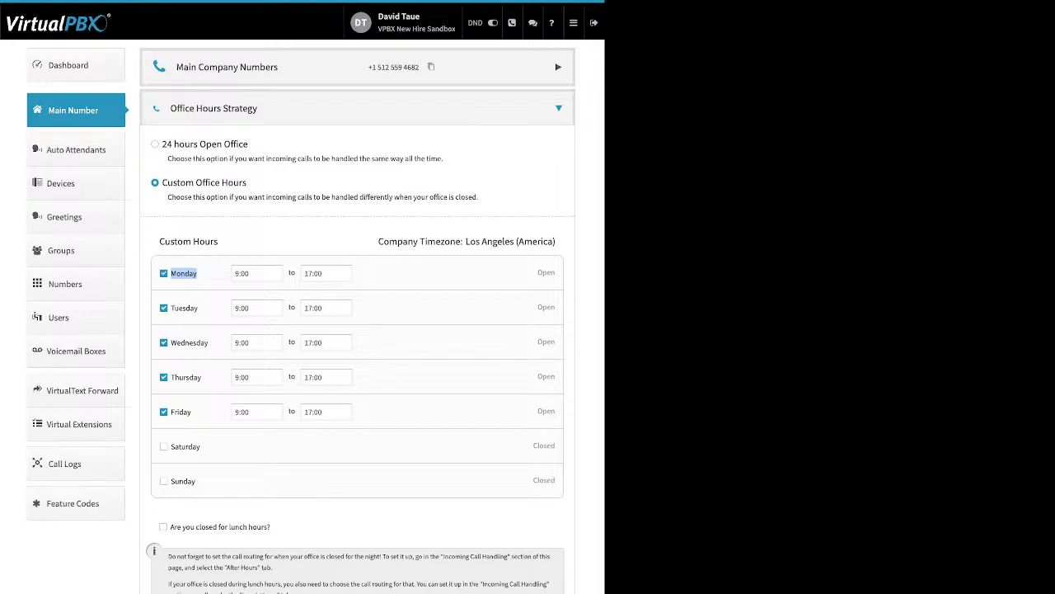
pyautogui.click(256, 273)
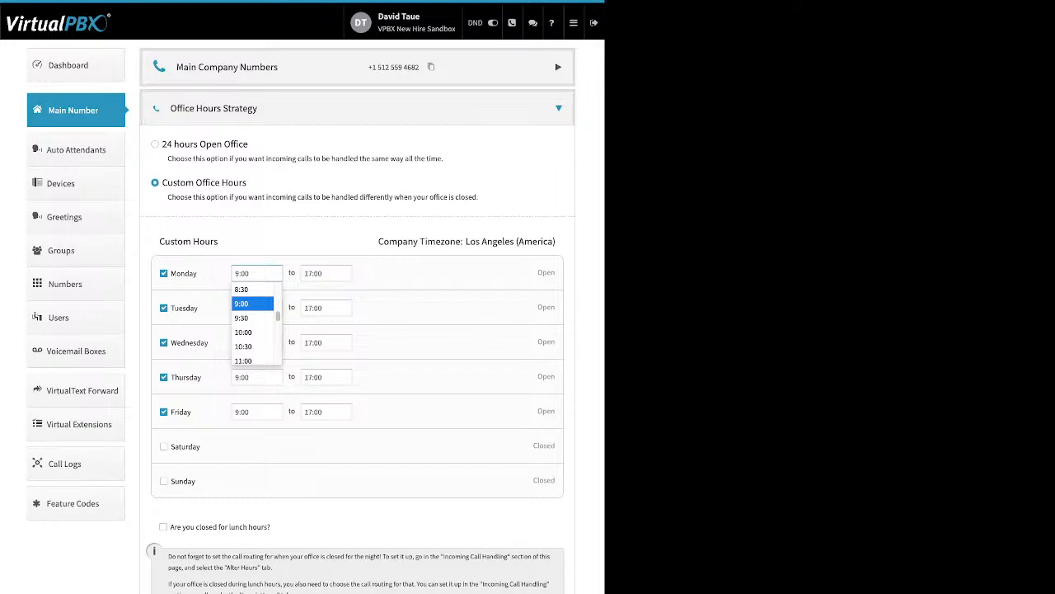
pyautogui.click(251, 303)
# Step: Toggle the lunch-hour closure on and back off, then close Office Hours Strategy unsaved
pyautogui.moveTo(273, 527); pyautogui.dragTo(166, 526)
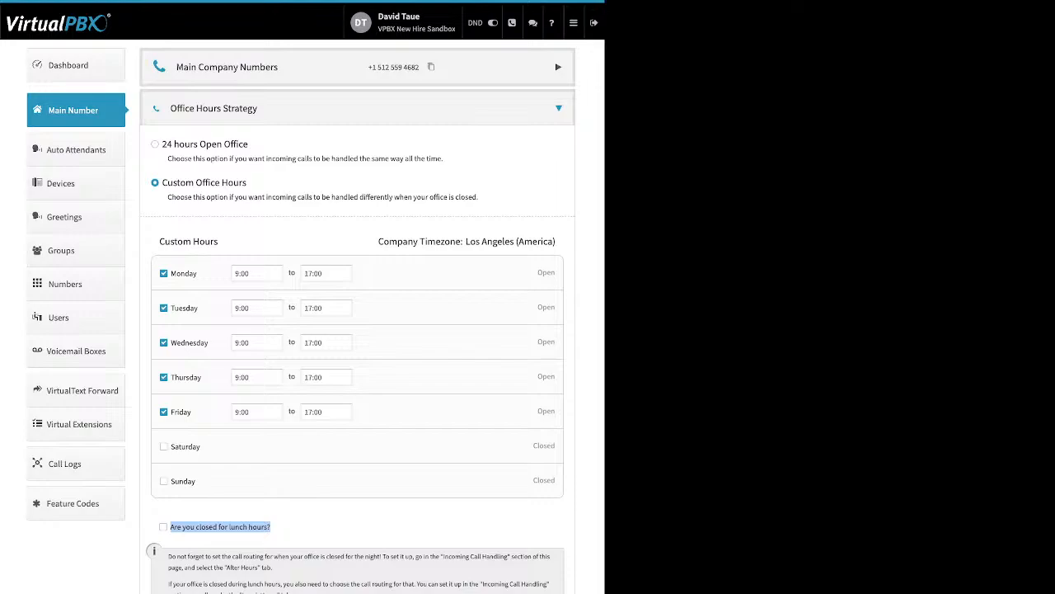
pyautogui.click(165, 527)
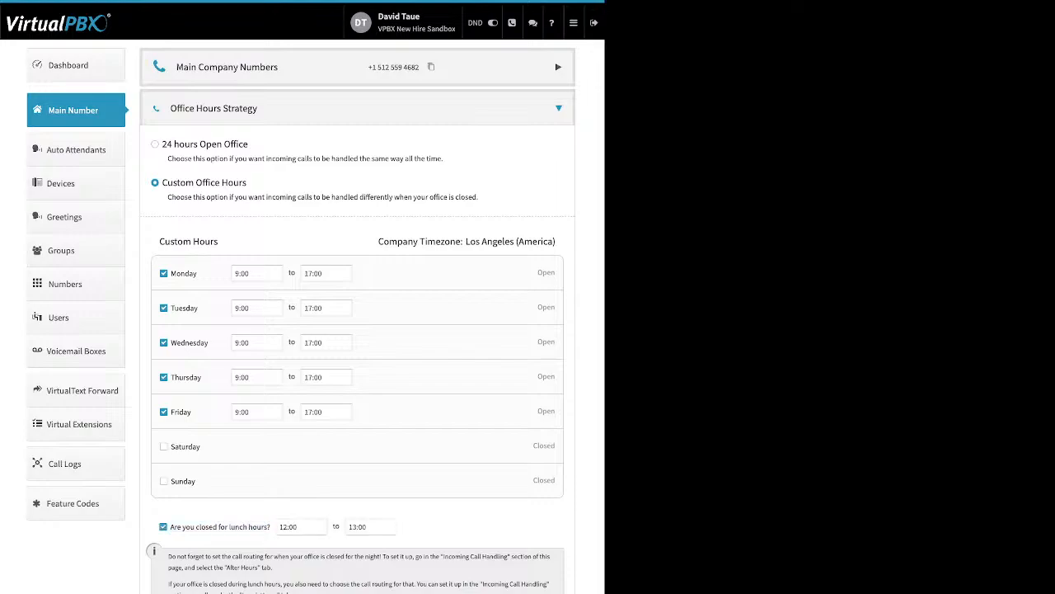
pyautogui.click(302, 527)
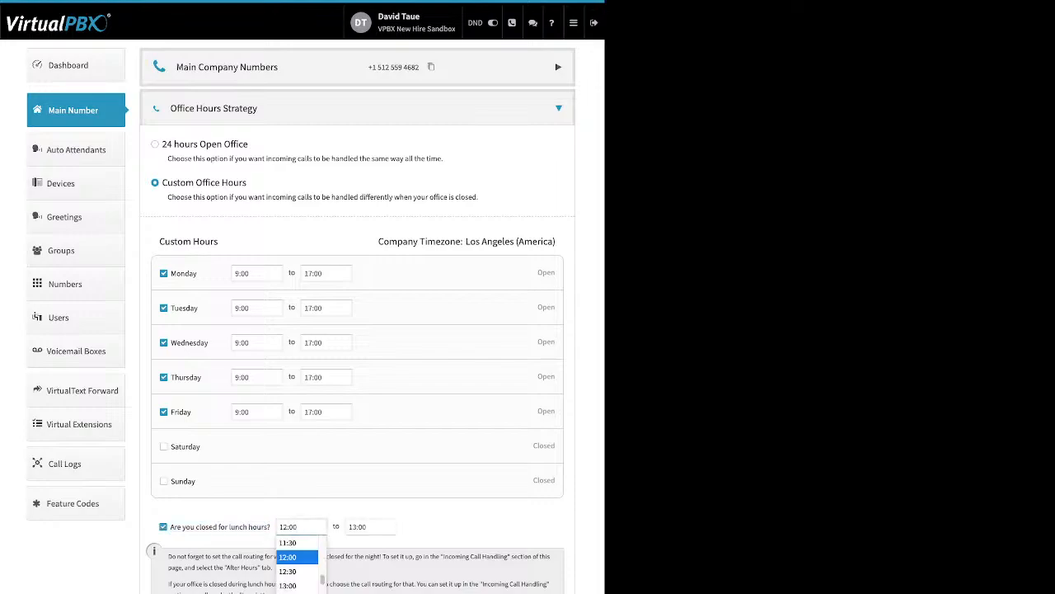
pyautogui.click(163, 527)
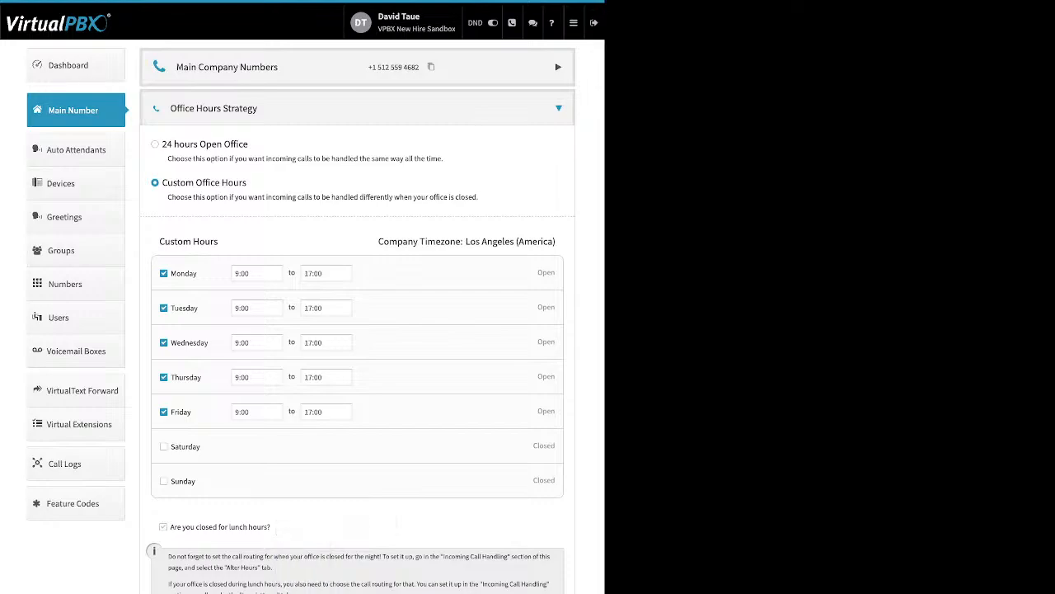
pyautogui.click(74, 110)
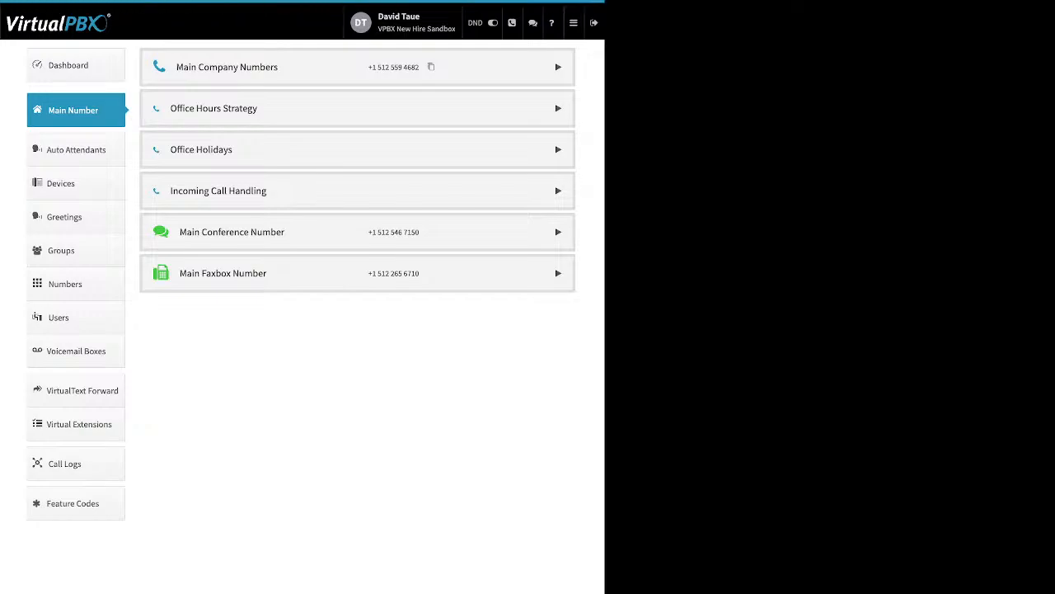
# Step: Open Office Holidays and view the Add Holiday types without adding one
pyautogui.click(357, 149)
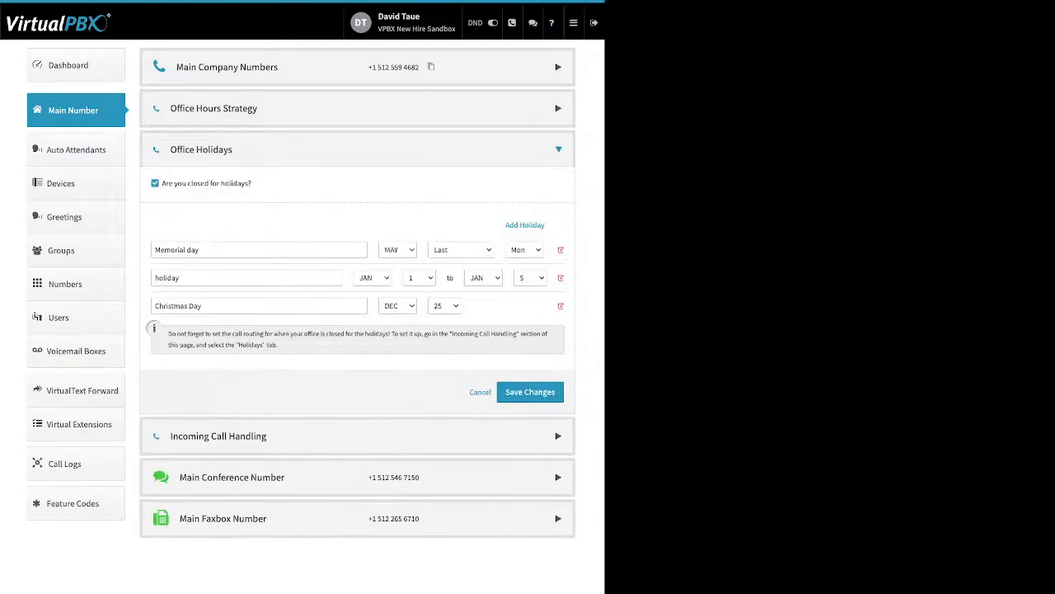
pyautogui.moveTo(253, 183); pyautogui.dragTo(162, 183)
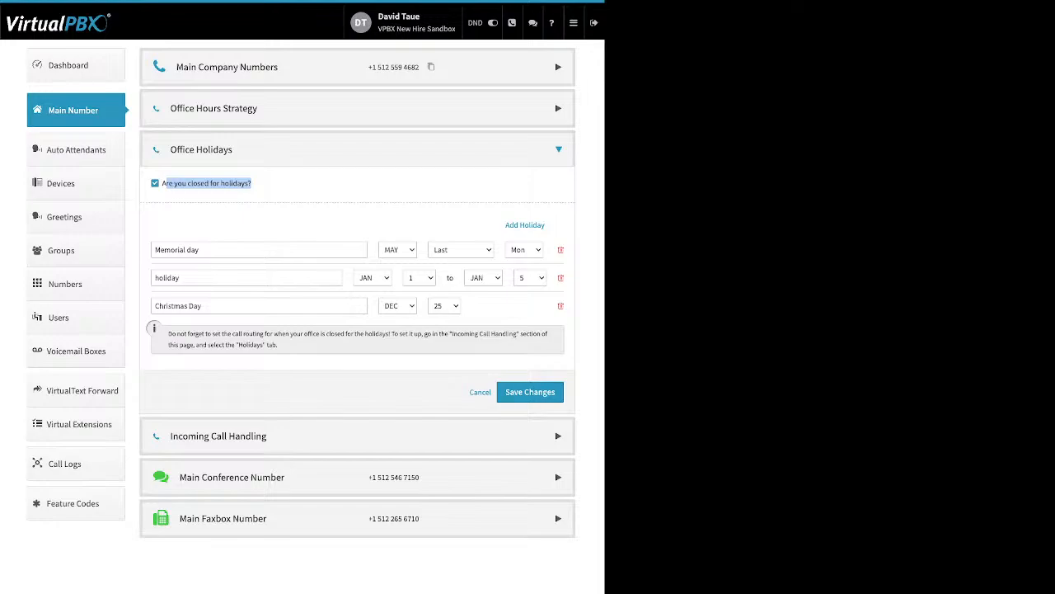
pyautogui.click(270, 193)
pyautogui.moveTo(505, 225); pyautogui.dragTo(546, 226)
pyautogui.click(524, 224)
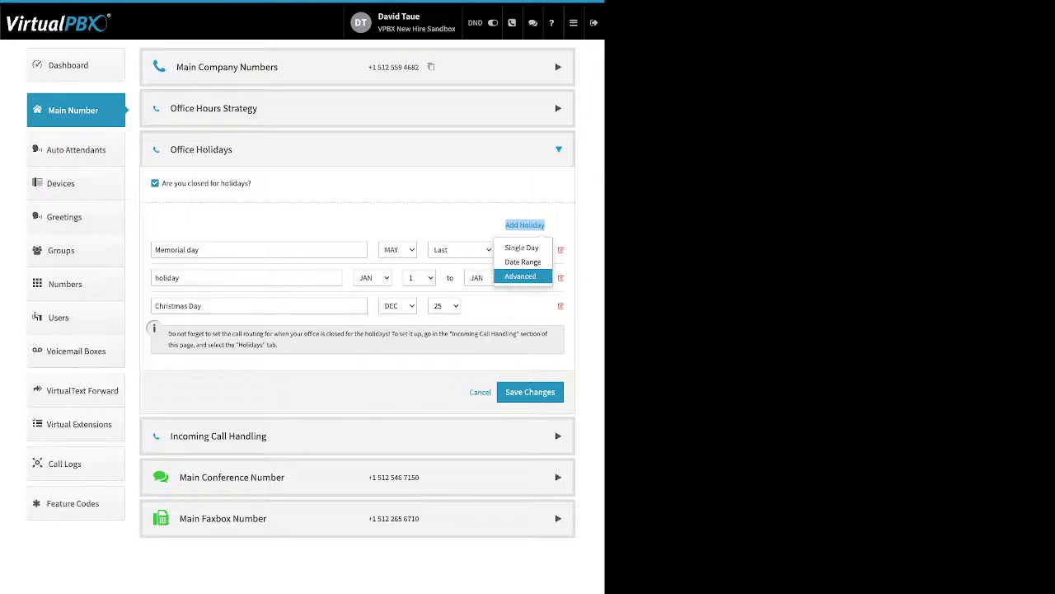
pyautogui.click(450, 221)
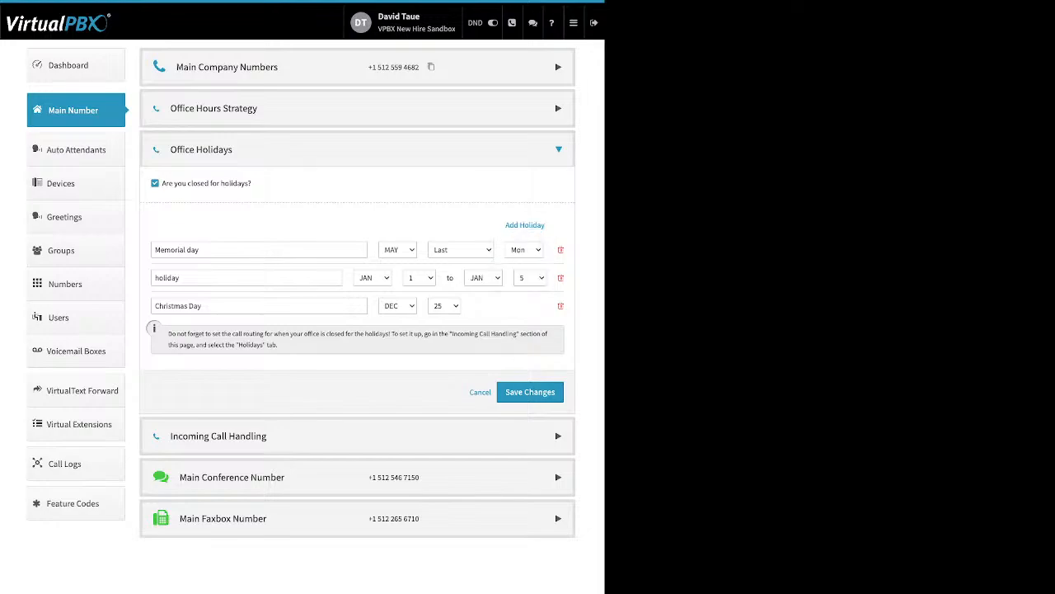
# Step: Review the existing holidays: Christmas Day, the Jan 1–5 range and Memorial day
pyautogui.tripleClick(178, 306)
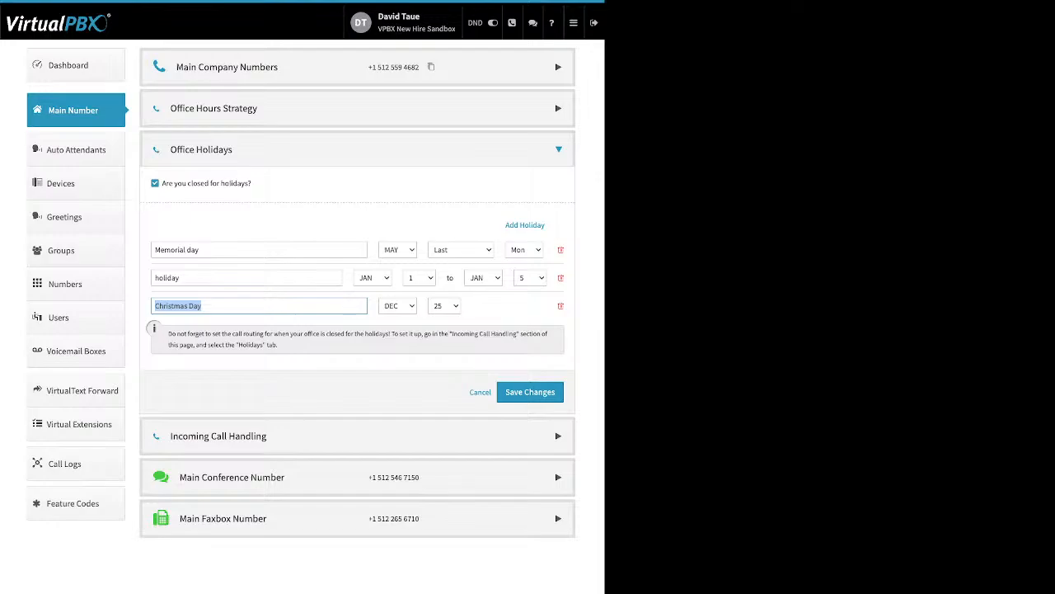
pyautogui.click(363, 362)
pyautogui.doubleClick(171, 278)
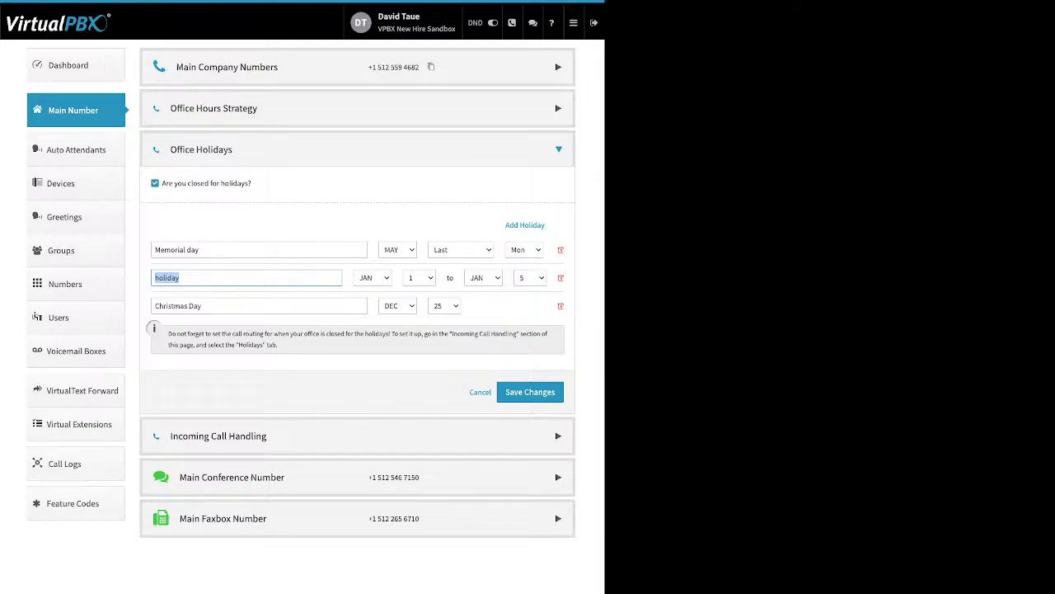
pyautogui.click(200, 250)
pyautogui.moveTo(199, 250); pyautogui.dragTo(160, 250)
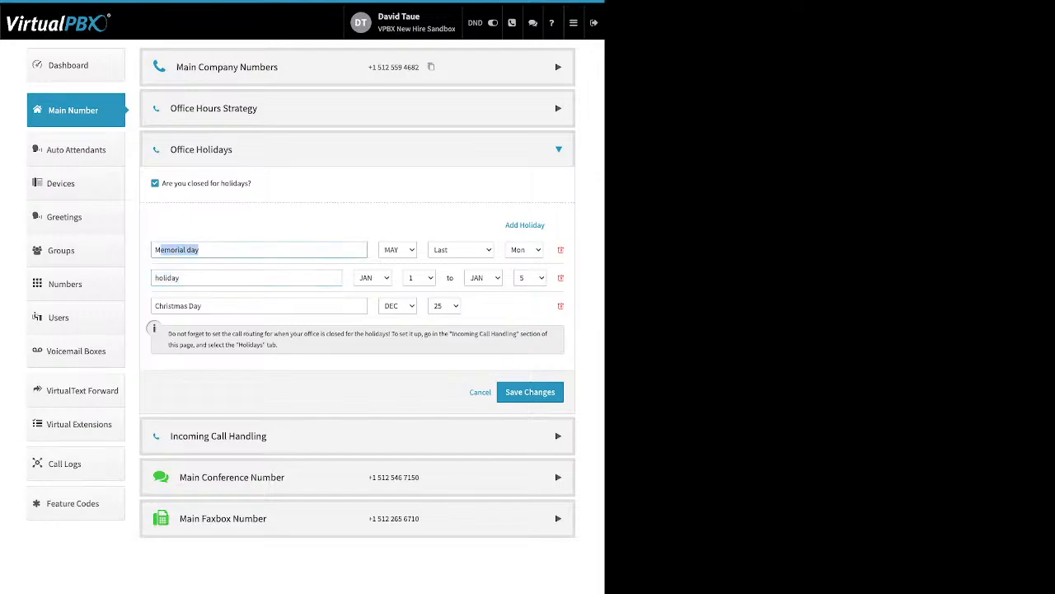
pyautogui.moveTo(160, 250); pyautogui.dragTo(154, 250)
pyautogui.click(259, 224)
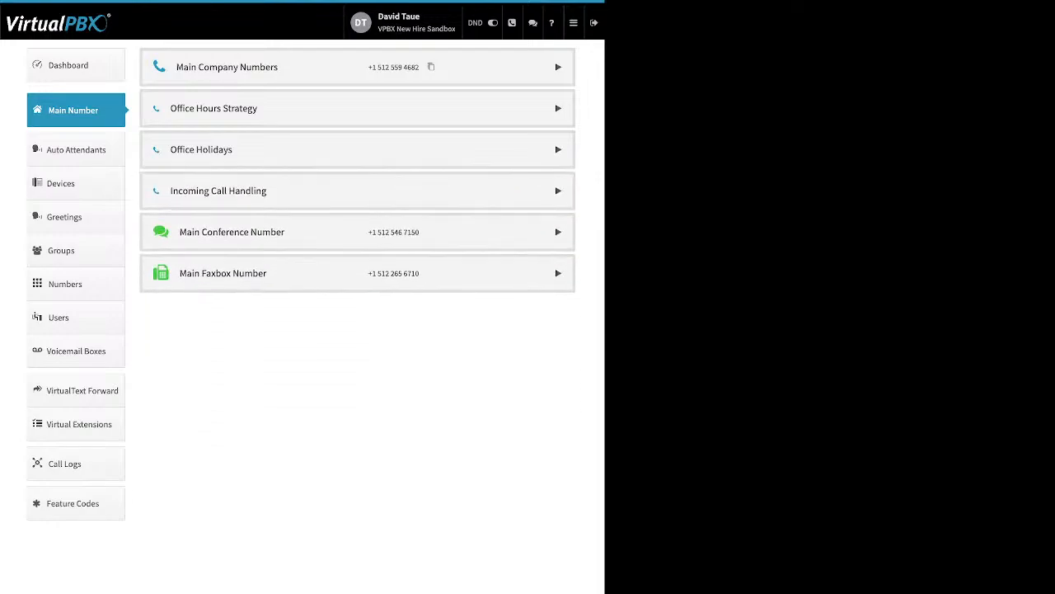
# Step: Expand Incoming Call Handling and compare the After Hours, Holidays and Open Hours handling
pyautogui.click(357, 190)
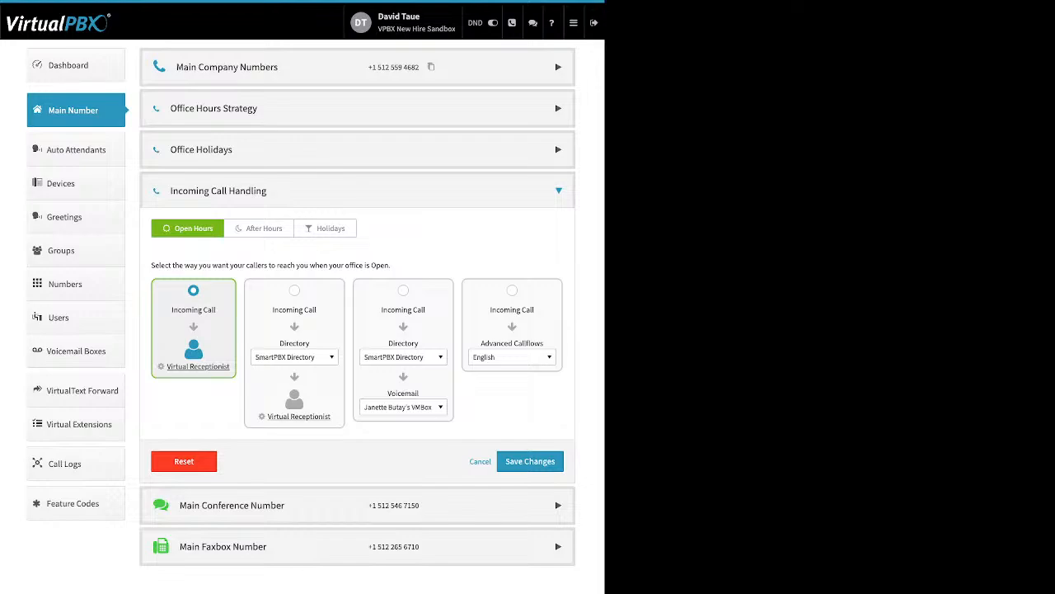
pyautogui.click(259, 228)
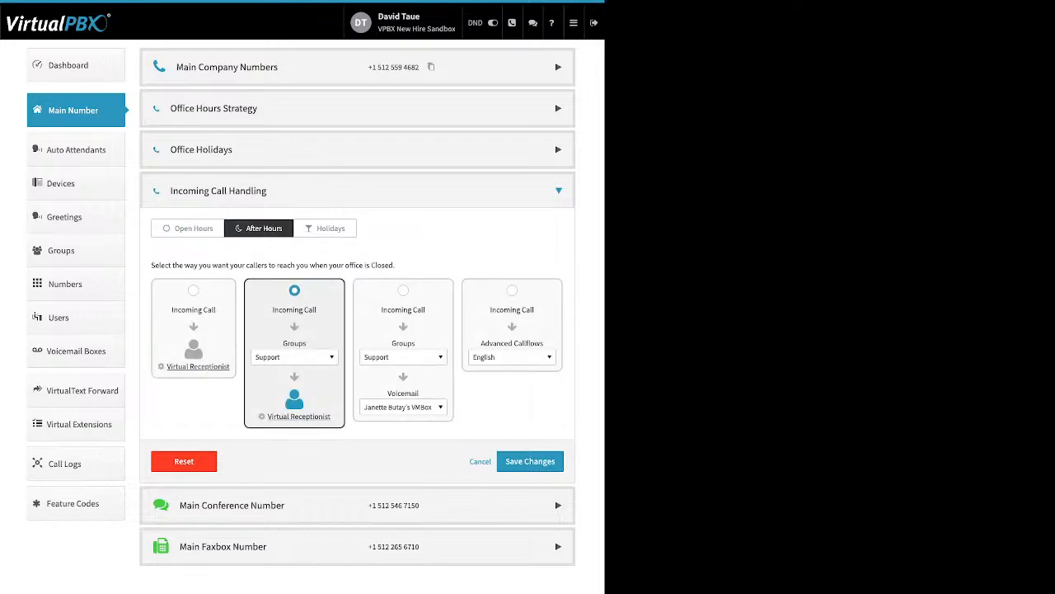
pyautogui.click(325, 228)
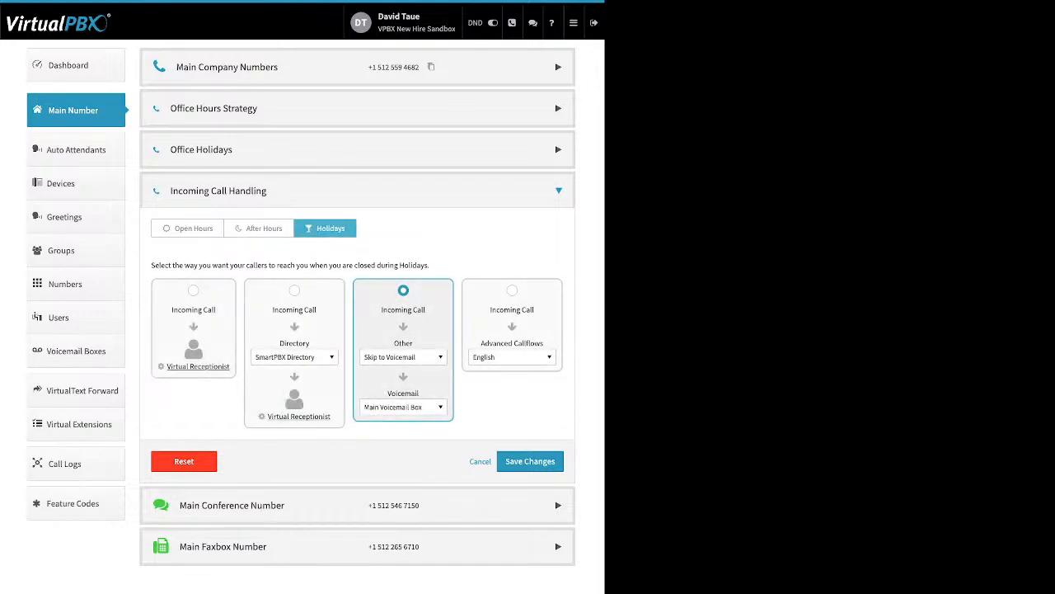
pyautogui.click(188, 229)
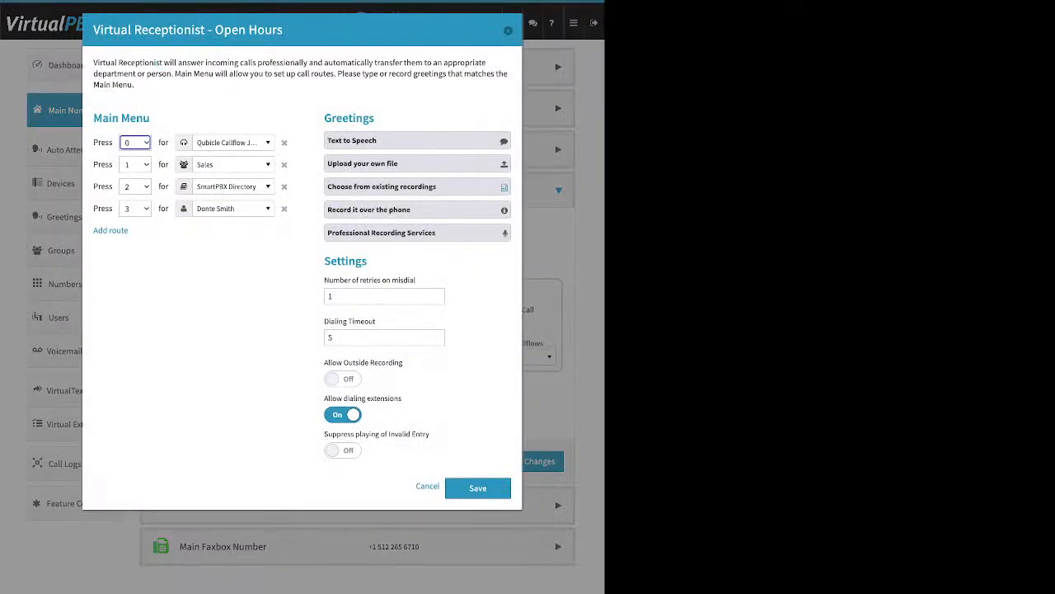
# Step: Add a fifth main-menu route sending the Default key to SmartPBX Directory
pyautogui.moveTo(151, 118); pyautogui.dragTo(92, 118)
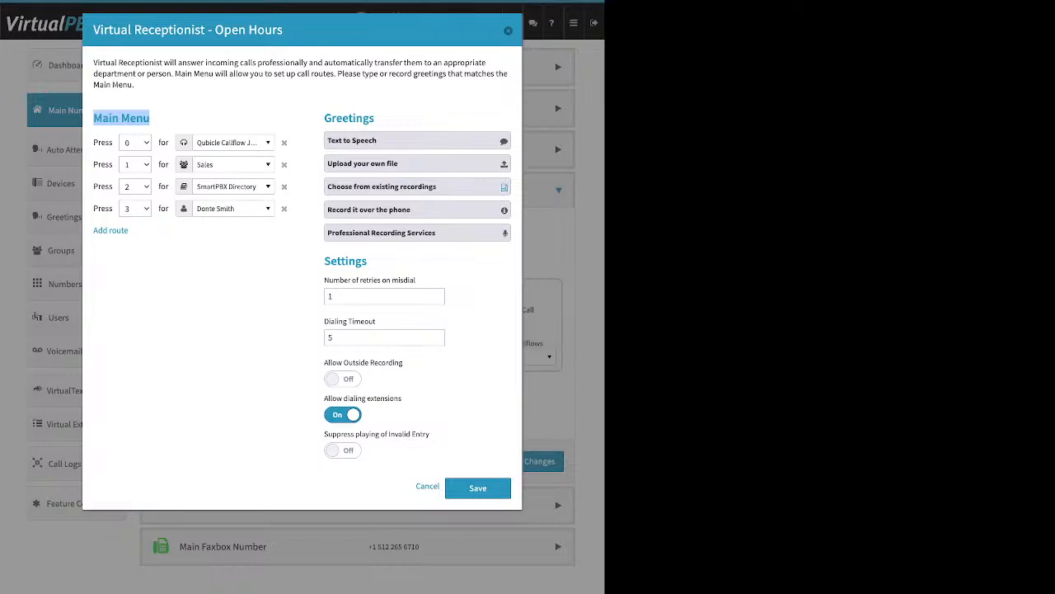
pyautogui.click(144, 234)
pyautogui.moveTo(130, 231); pyautogui.dragTo(93, 231)
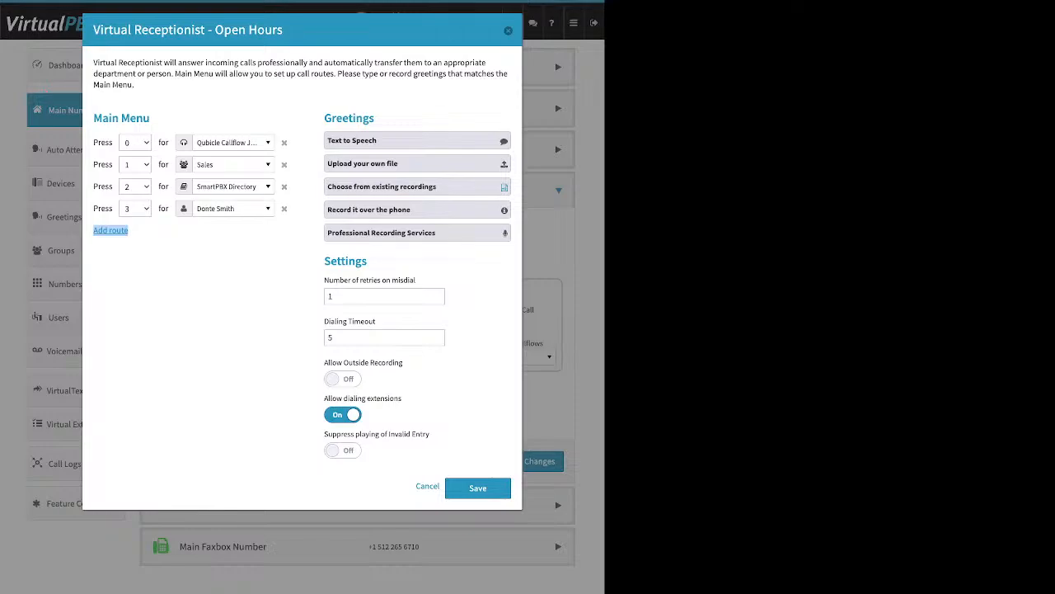
pyautogui.click(110, 230)
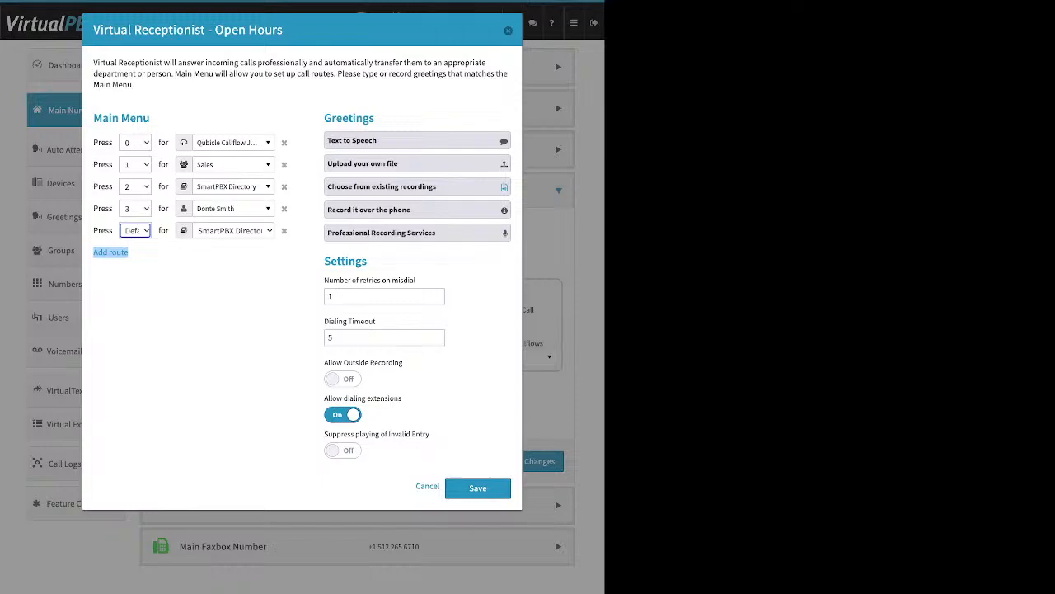
pyautogui.click(235, 231)
# Step: Browse key 0's destinations without changing them, then open the Text to Speech greeting editor
pyautogui.click(233, 142)
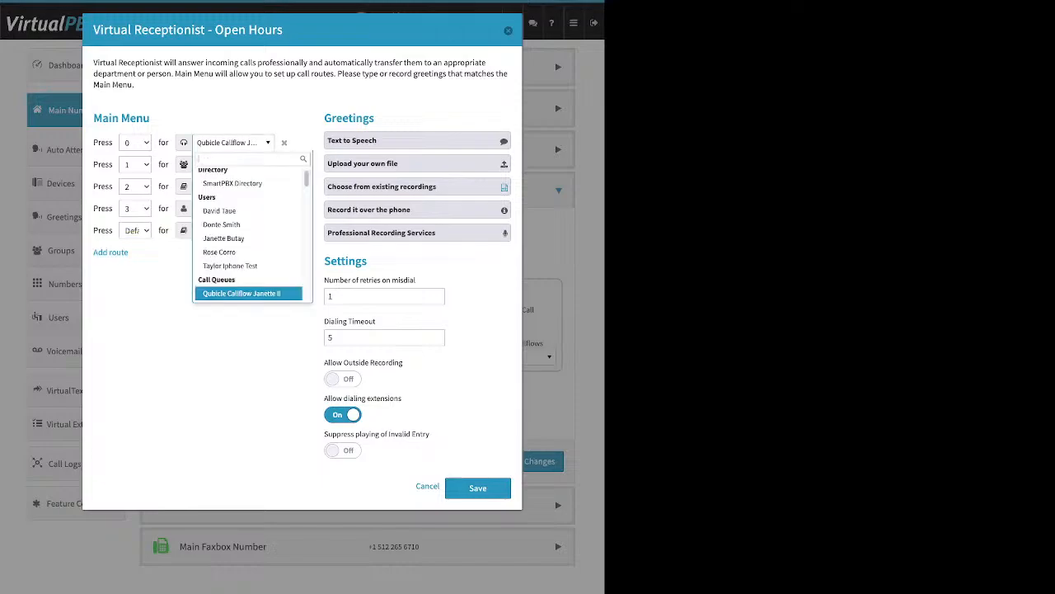
pyautogui.scroll(1, 248, 270)
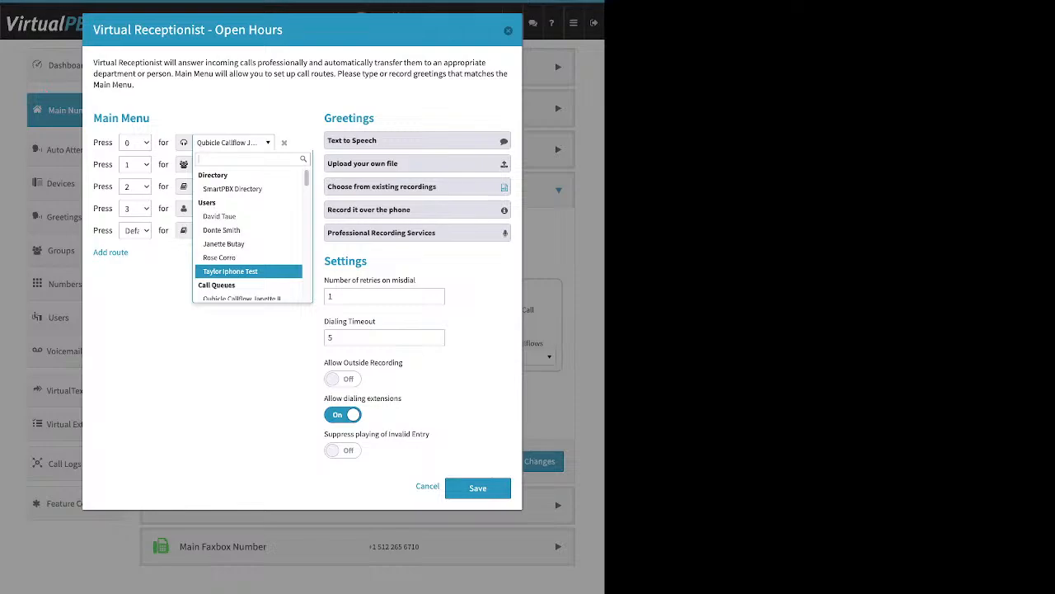
pyautogui.press('Up')
pyautogui.press('Up')
pyautogui.press('Up')
pyautogui.press('Up')
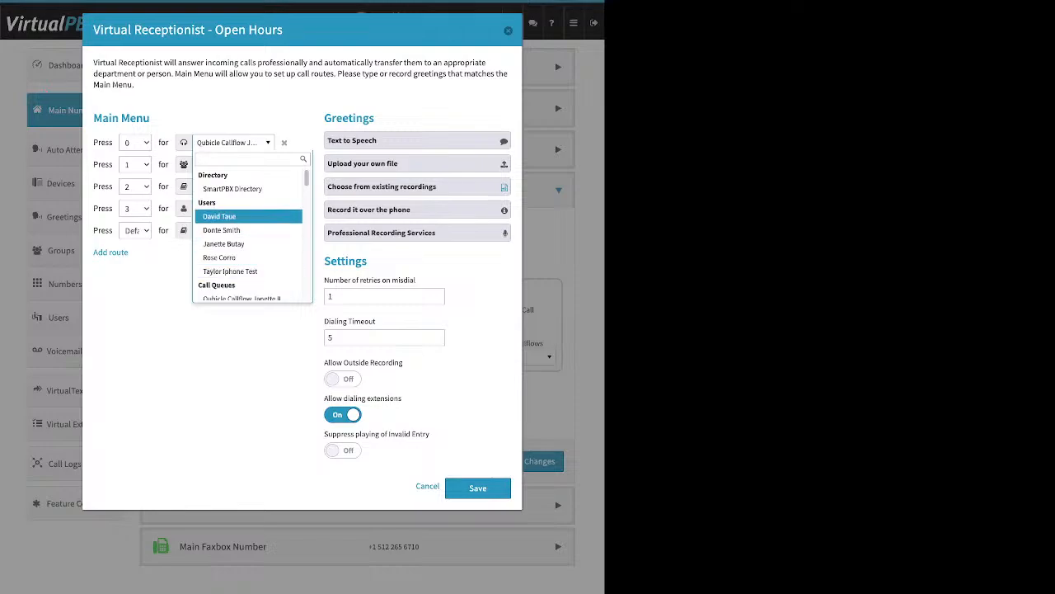
pyautogui.press('Down')
pyautogui.press('Down')
pyautogui.press('Down')
pyautogui.press('Down')
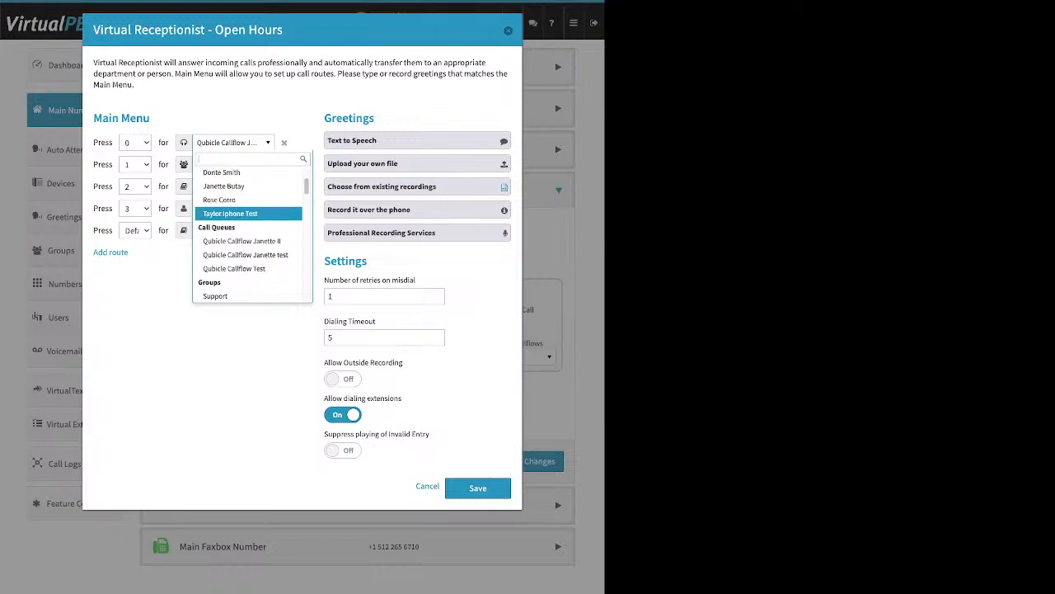
pyautogui.press('Down')
pyautogui.press('Down')
pyautogui.press('Down')
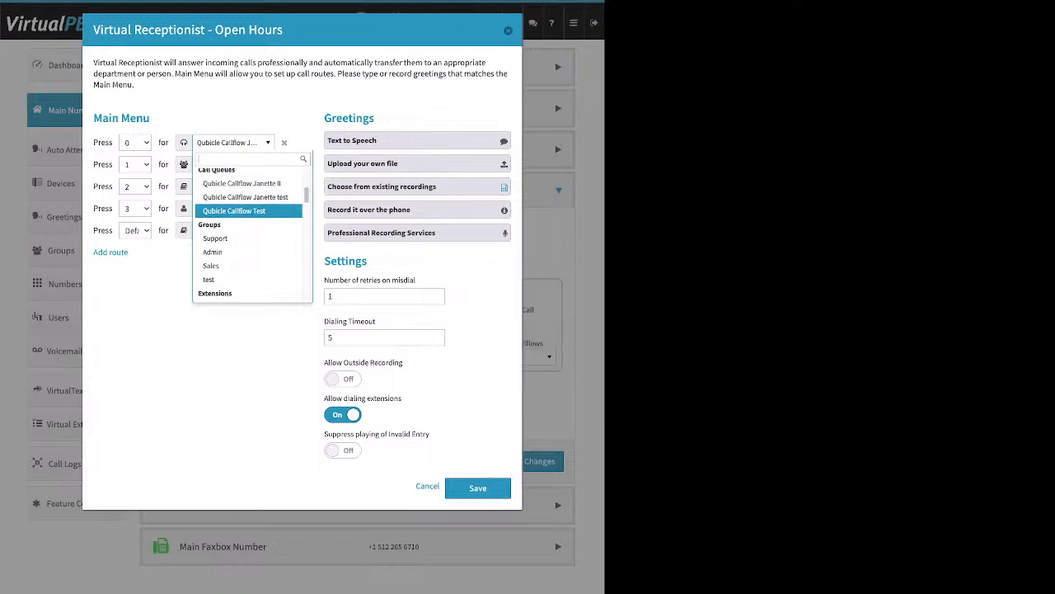
pyautogui.press('Down')
pyautogui.press('Down')
pyautogui.press('Down')
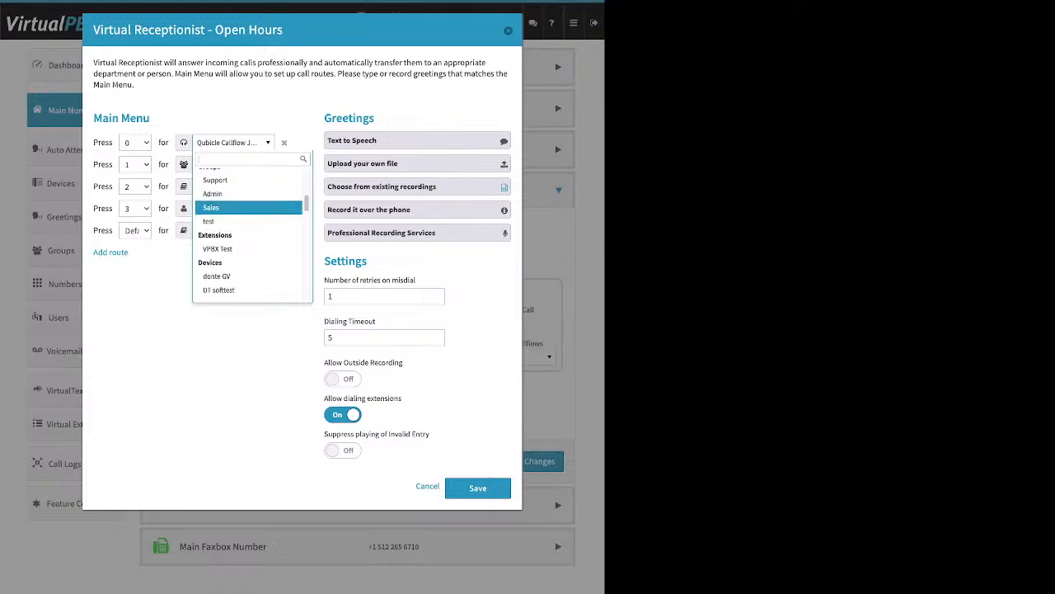
pyautogui.scroll(-1, 248, 210)
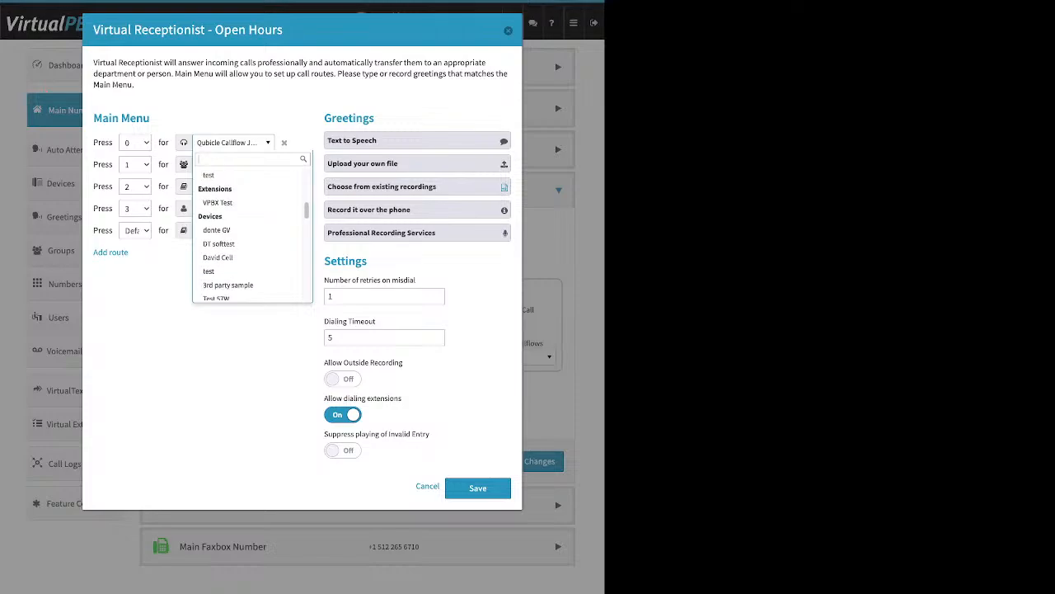
pyautogui.press('Down')
pyautogui.press('Down')
pyautogui.press('Down')
pyautogui.press('Down')
pyautogui.press('Down')
pyautogui.press('Down')
pyautogui.press('Down')
pyautogui.press('Down')
pyautogui.press('Down')
pyautogui.press('Down')
pyautogui.scroll(-1, 248, 231)
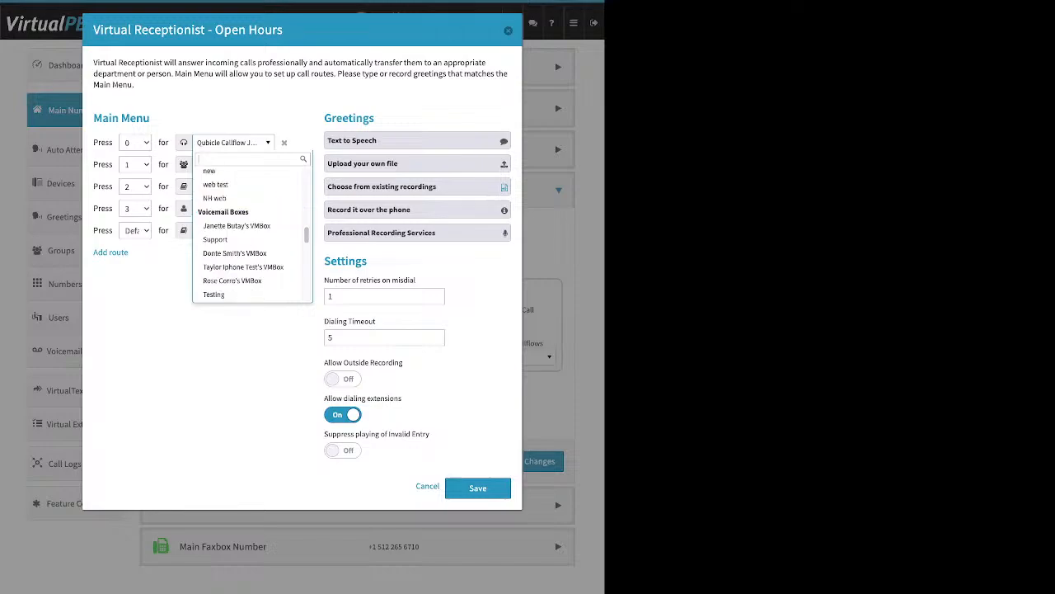
pyautogui.press('Escape')
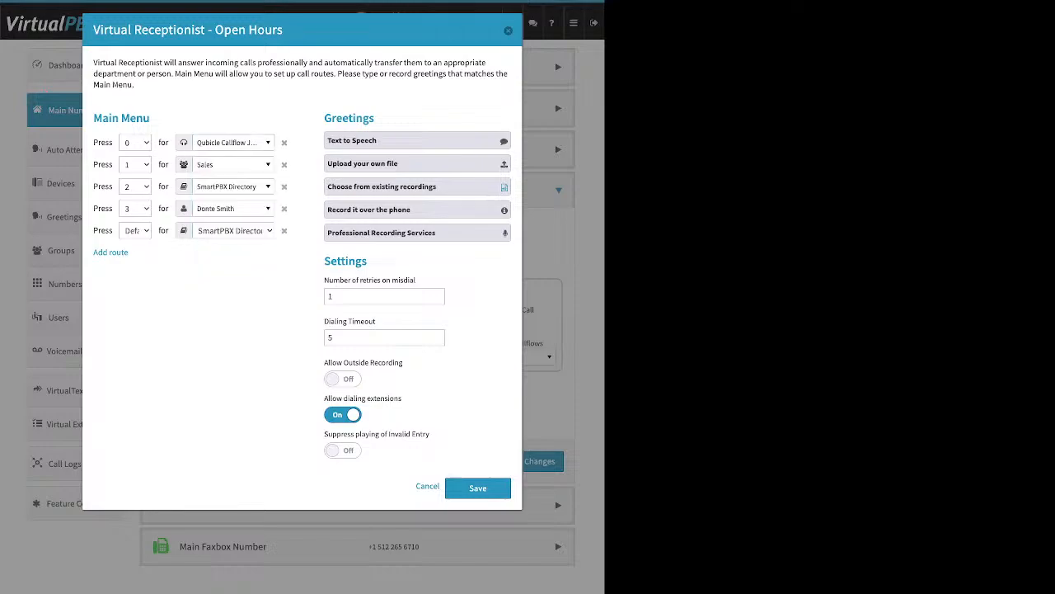
pyautogui.moveTo(375, 118); pyautogui.dragTo(332, 118)
pyautogui.click(367, 141)
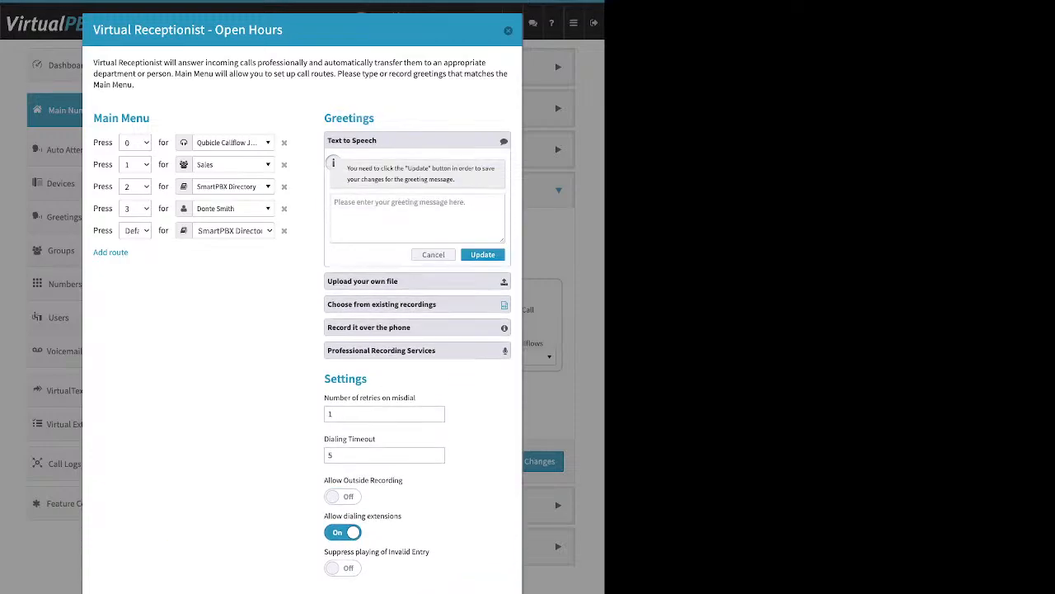
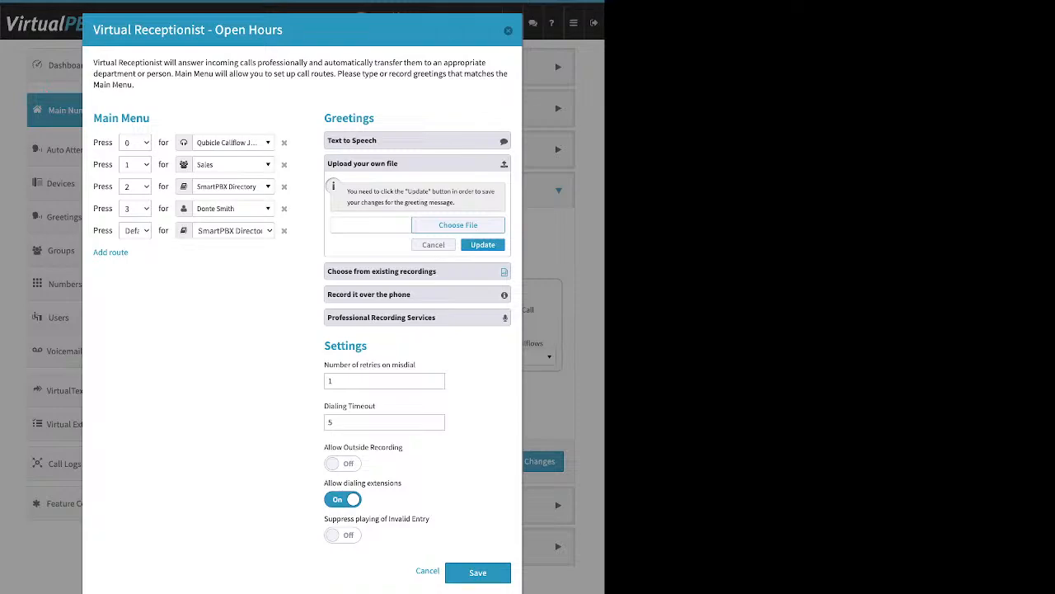
# Step: Expand 'Choose from existing recordings', then 'Record it over the phone', in the open-hours Greetings panel
pyautogui.click(417, 271)
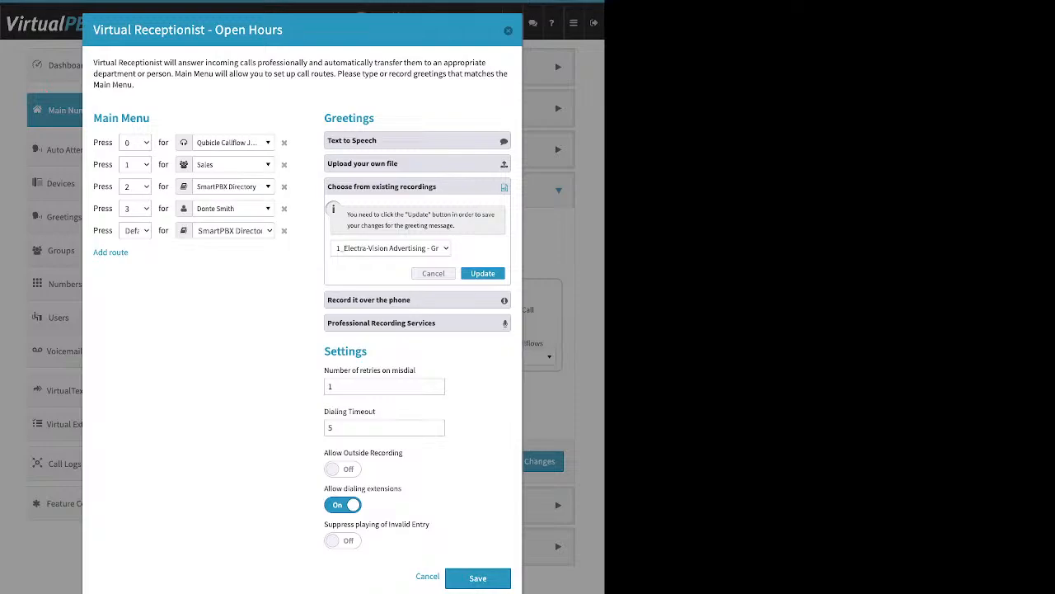
pyautogui.click(417, 300)
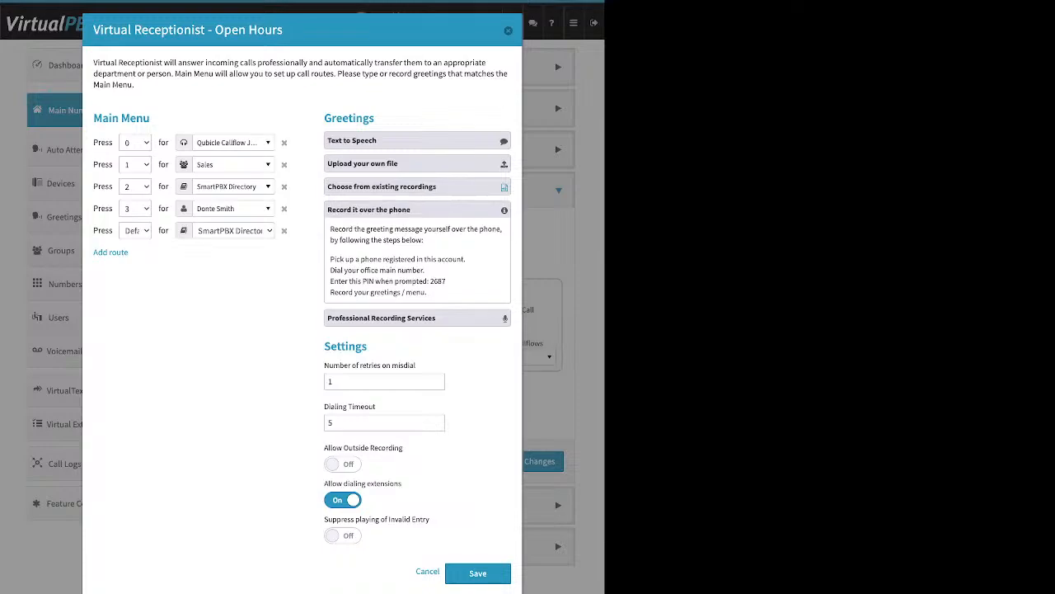
# Step: Highlight the first phone-recording step and the Settings heading, then switch Allow Outside Recording on
pyautogui.moveTo(467, 259); pyautogui.dragTo(330, 259)
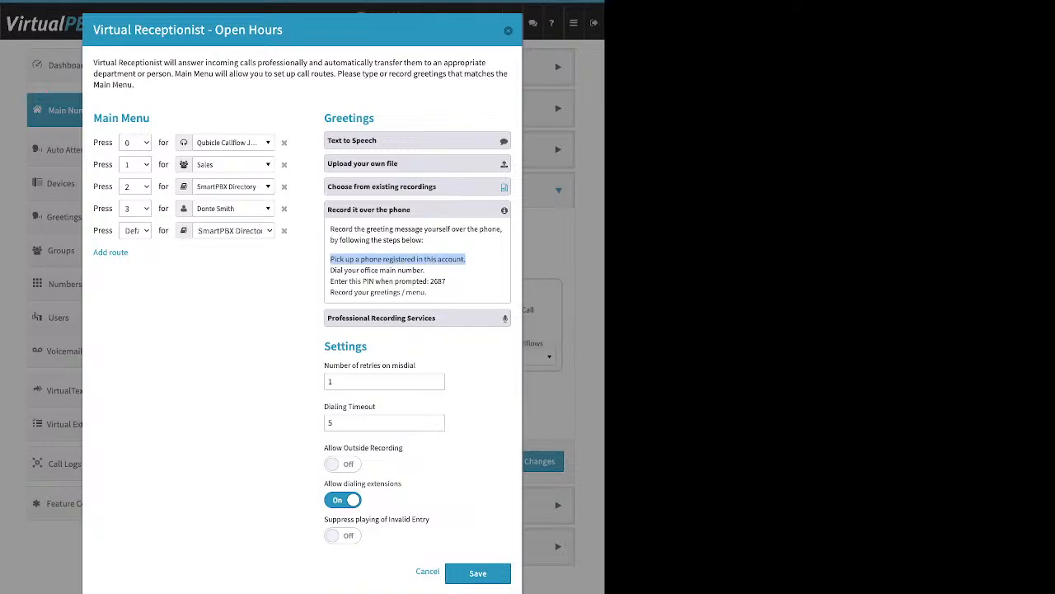
pyautogui.moveTo(368, 346); pyautogui.dragTo(324, 346)
pyautogui.click(368, 347)
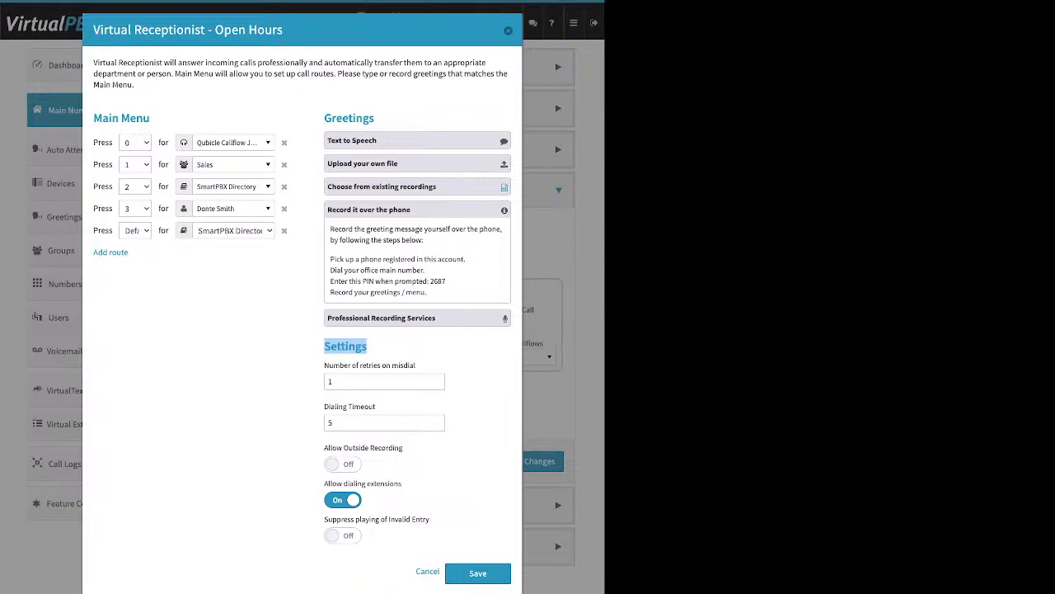
pyautogui.moveTo(324, 447); pyautogui.dragTo(404, 447)
pyautogui.click(404, 448)
pyautogui.moveTo(324, 448); pyautogui.dragTo(404, 448)
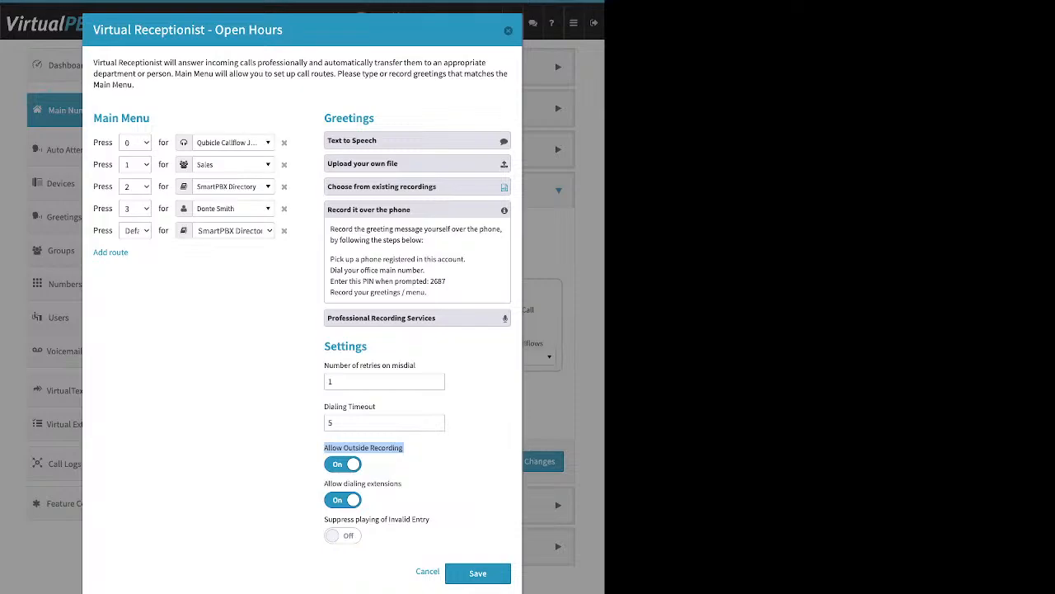
# Step: Switch Allow Outside Recording off, highlight the PIN, and expand Professional Recording Services pricing
pyautogui.click(343, 464)
pyautogui.moveTo(447, 281); pyautogui.dragTo(429, 281)
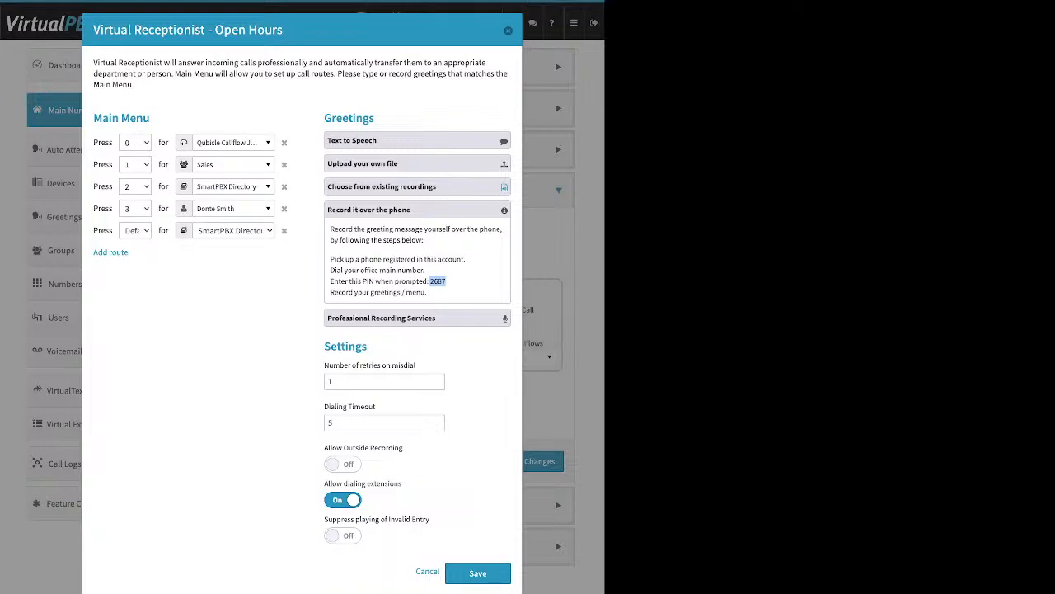
pyautogui.click(404, 319)
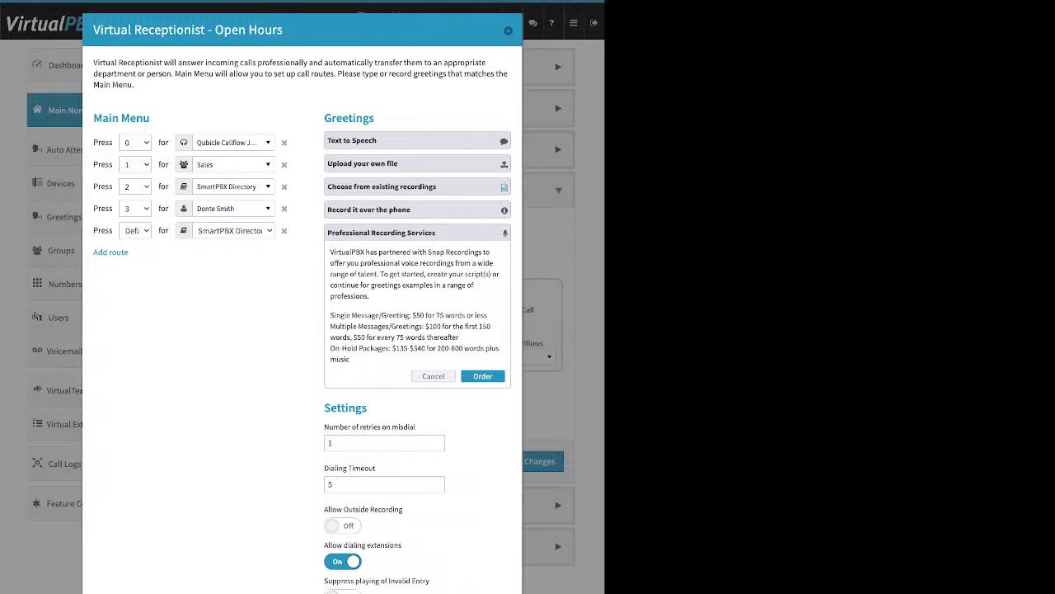
# Step: Expand and collapse 'Upload your own file', then point out Number of retries on misdial
pyautogui.click(417, 163)
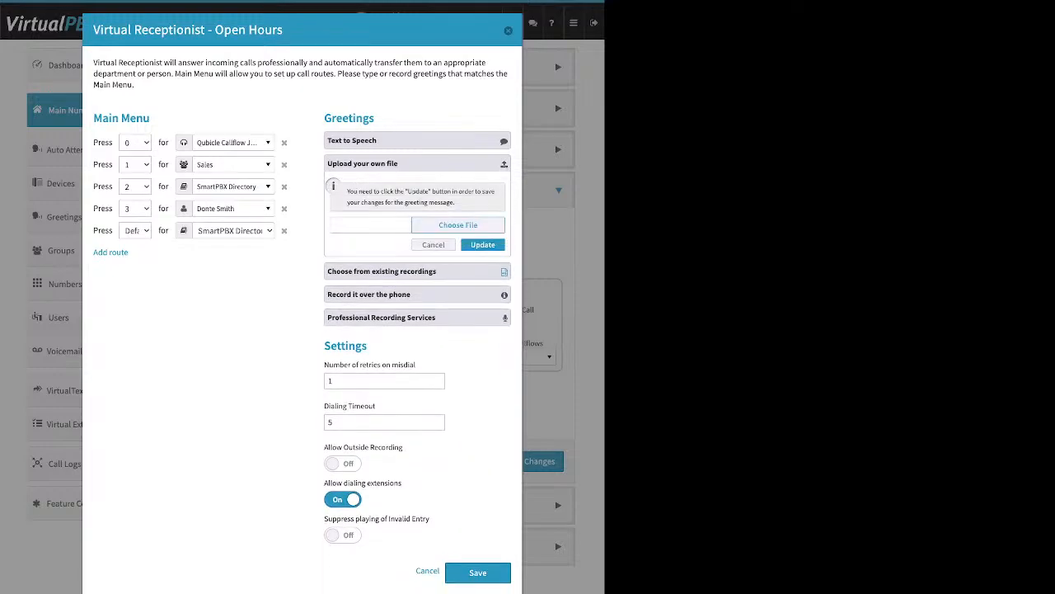
pyautogui.click(417, 163)
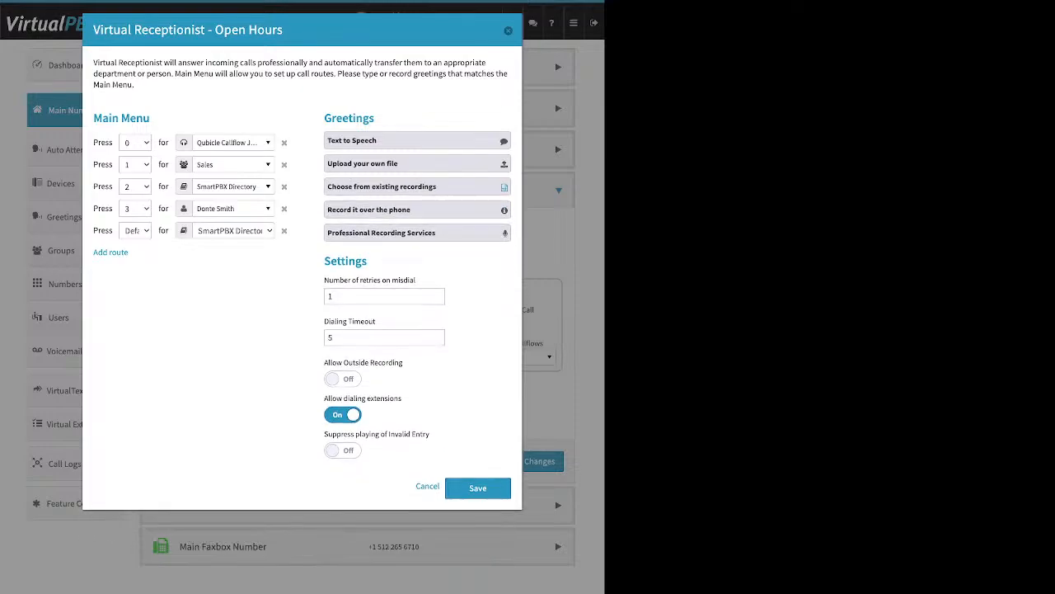
pyautogui.moveTo(416, 279); pyautogui.dragTo(324, 280)
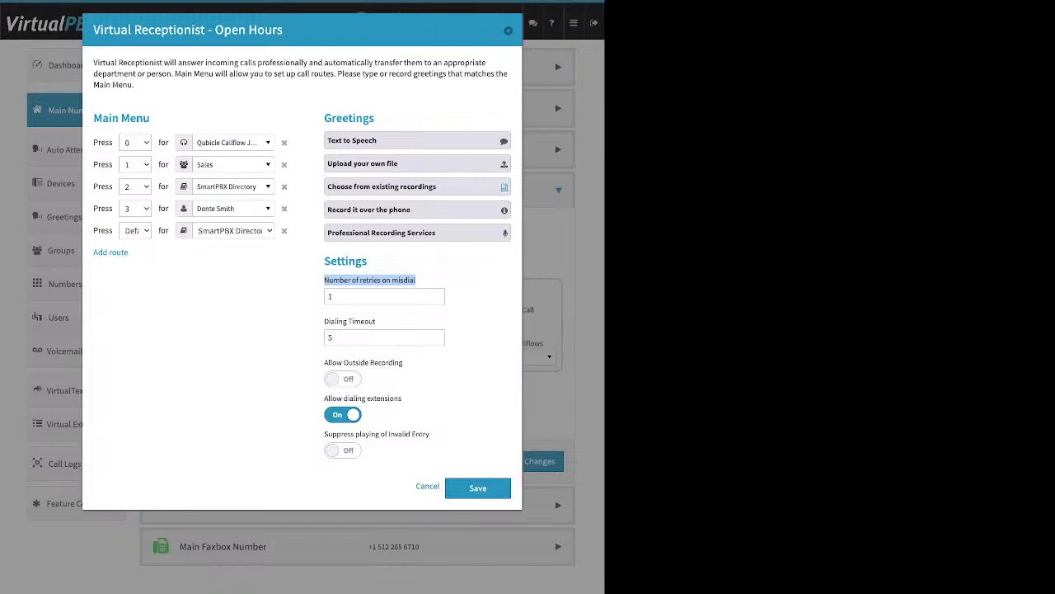
# Step: Keep misdial retries at 1 and the Dialing Timeout unchanged, then delete the Default menu route
pyautogui.click(375, 297)
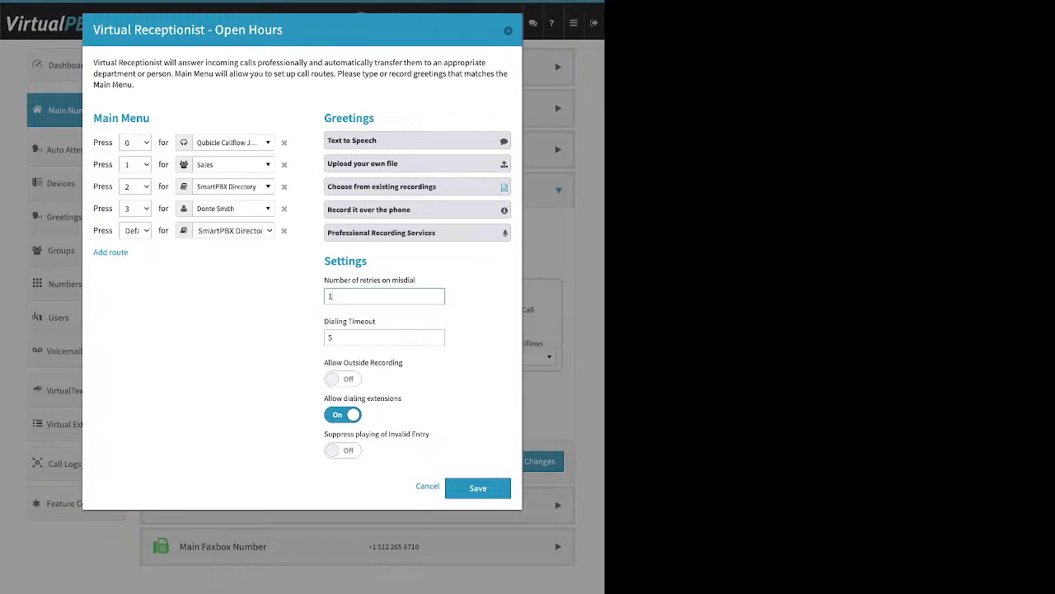
pyautogui.moveTo(376, 321); pyautogui.dragTo(324, 321)
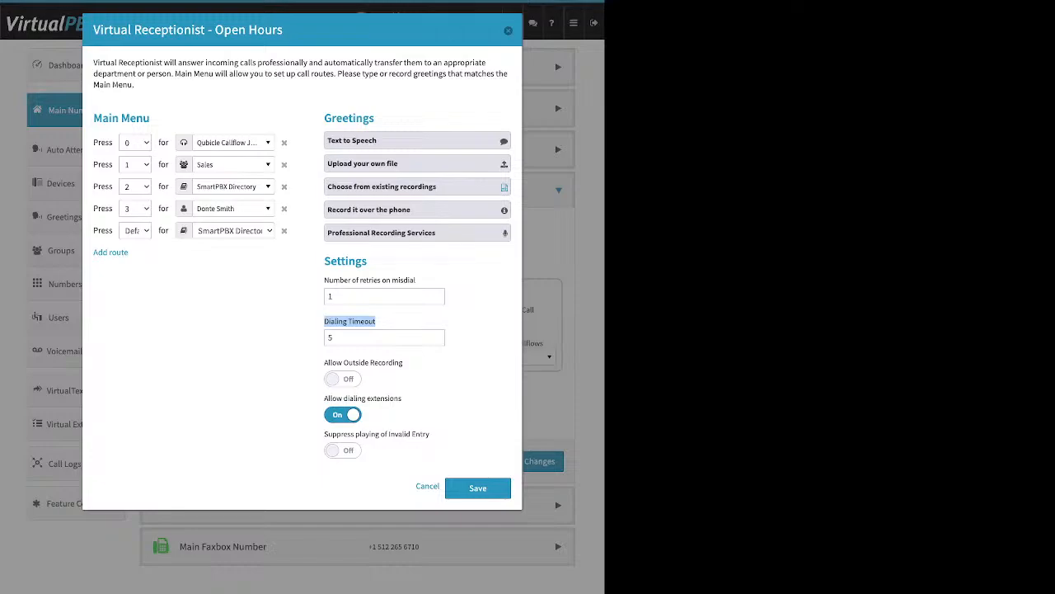
pyautogui.doubleClick(331, 296)
pyautogui.click(470, 300)
pyautogui.click(285, 231)
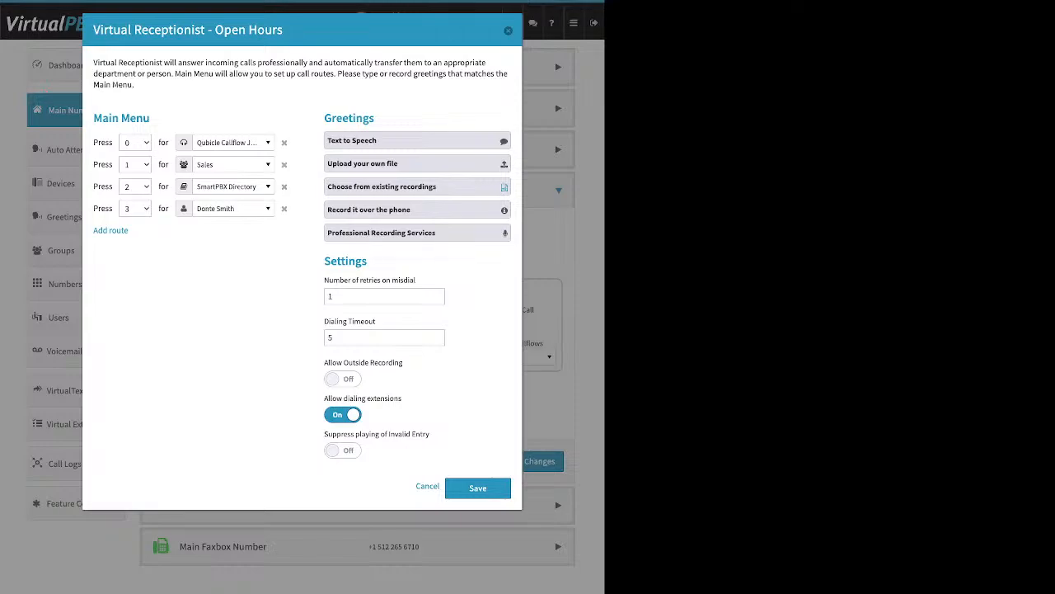
# Step: Toggle Allow dialing extensions off and back on for the open-hours receptionist
pyautogui.moveTo(402, 398); pyautogui.dragTo(324, 398)
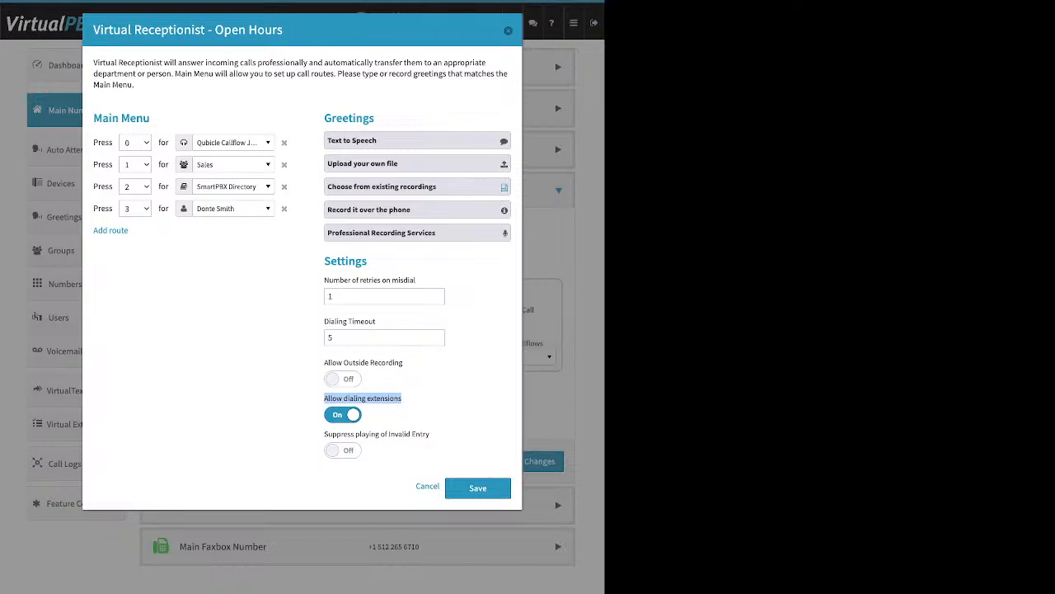
pyautogui.click(343, 415)
pyautogui.click(343, 415)
pyautogui.click(421, 416)
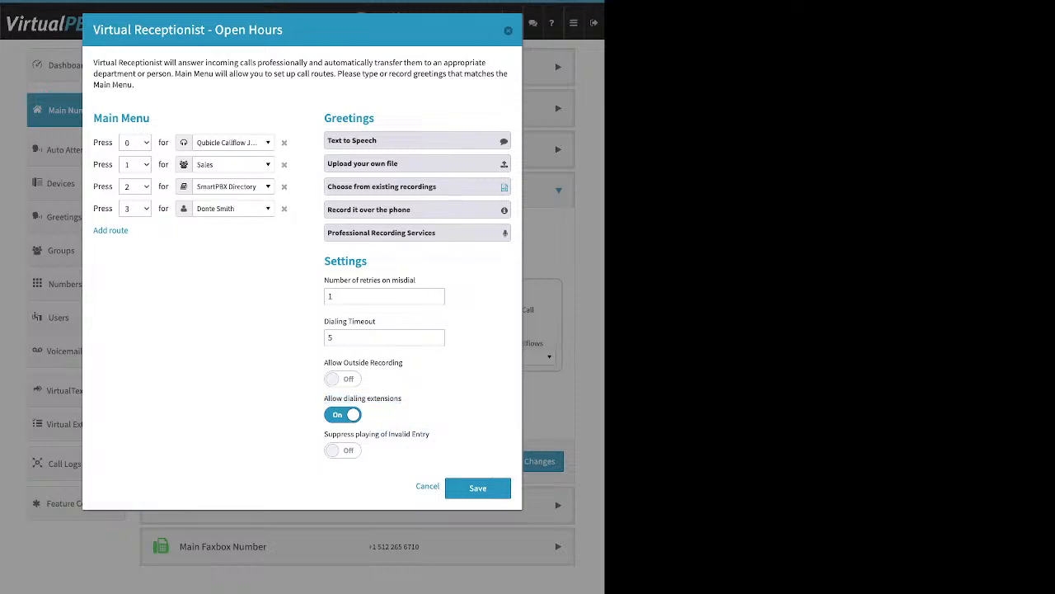
# Step: Switch Suppress playing of Invalid Entry off and save the receptionist settings
pyautogui.tripleClick(377, 434)
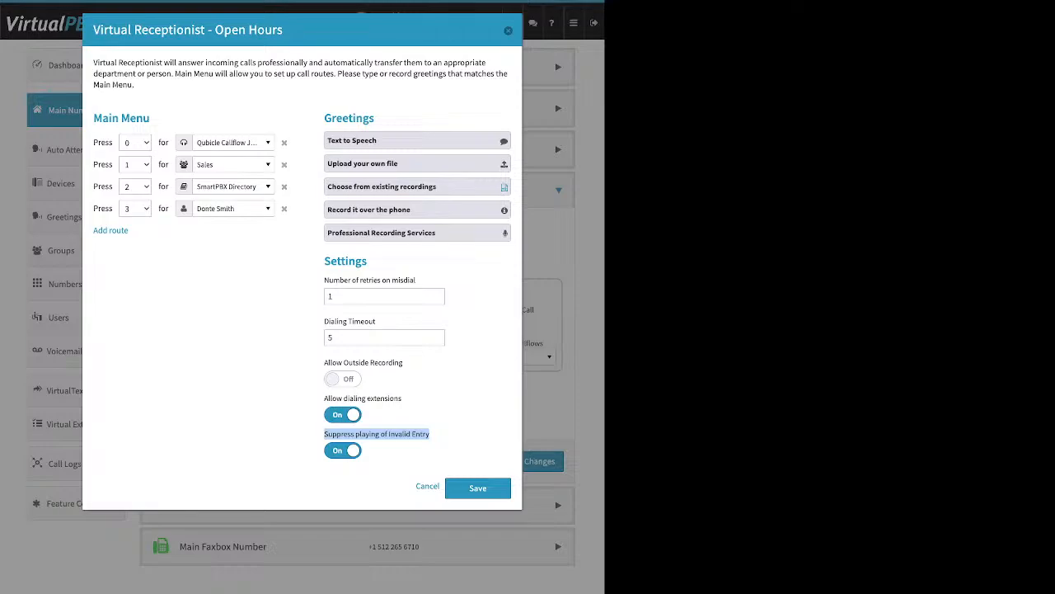
pyautogui.tripleClick(121, 118)
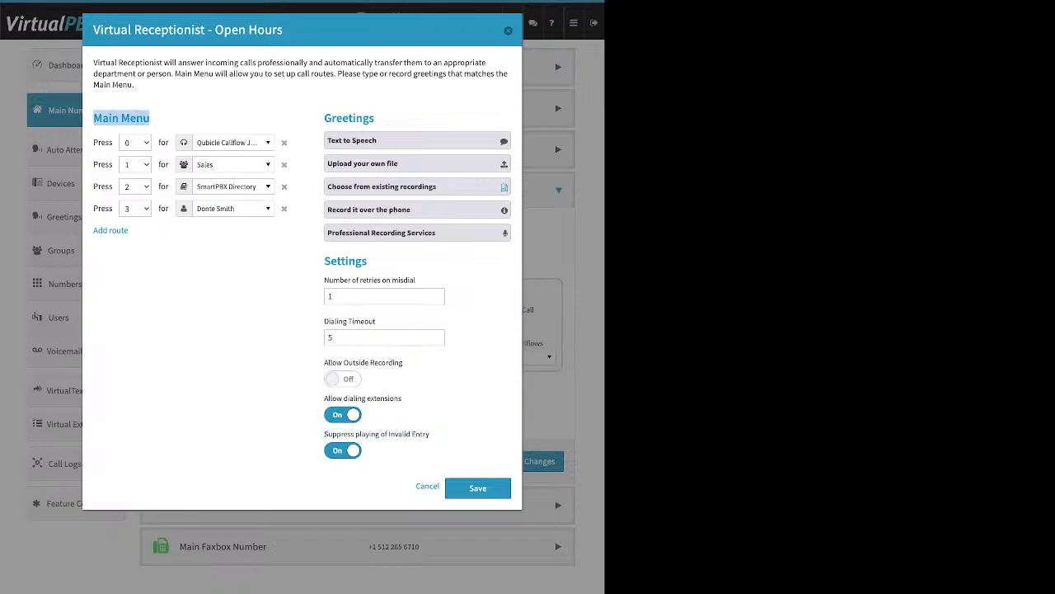
pyautogui.moveTo(151, 118); pyautogui.dragTo(368, 118)
pyautogui.moveTo(324, 261); pyautogui.dragTo(368, 260)
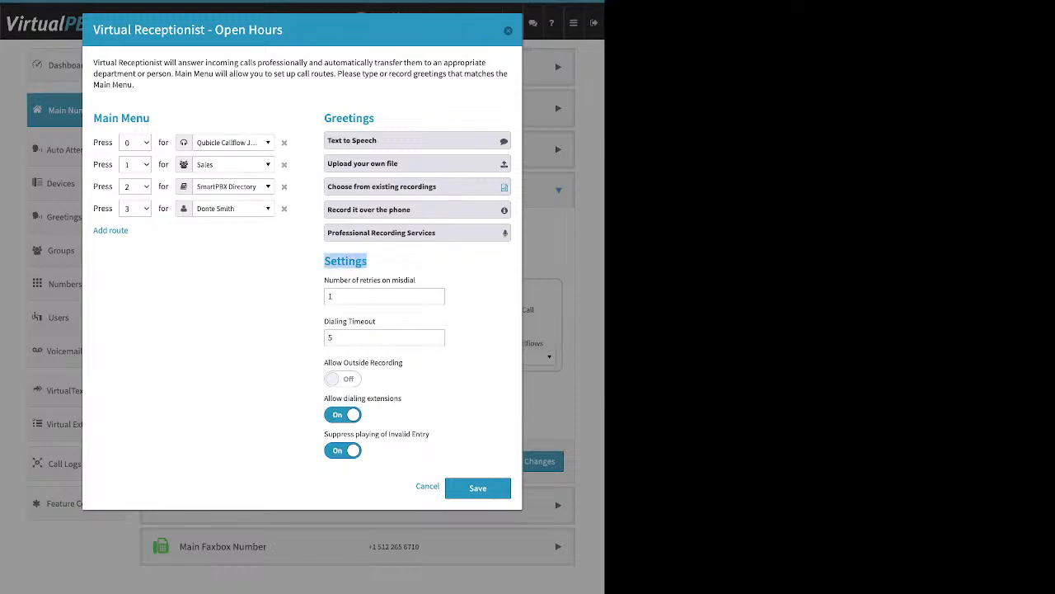
pyautogui.click(343, 450)
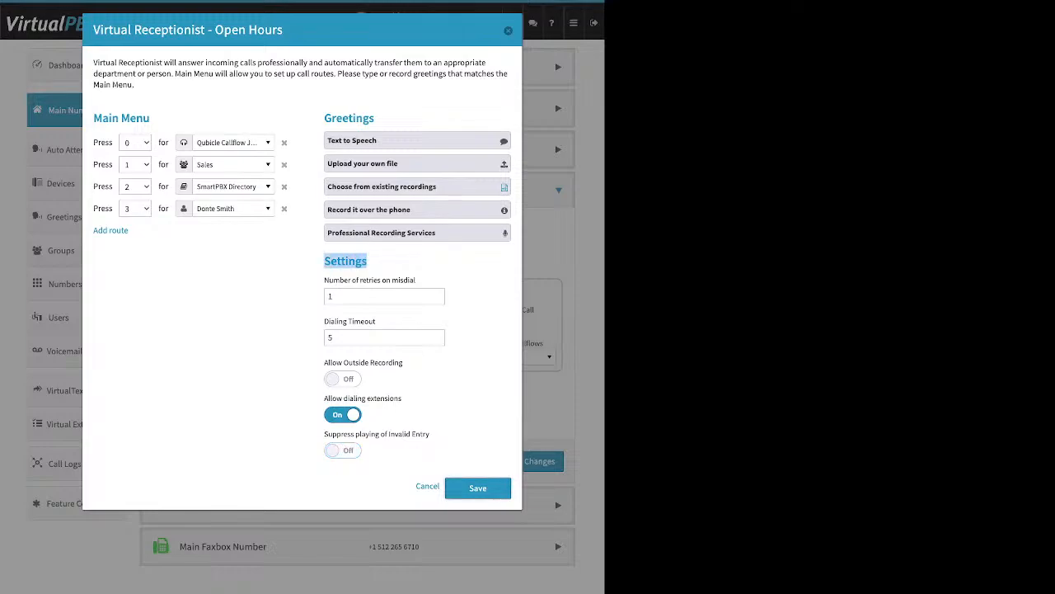
pyautogui.click(427, 487)
# Step: Try Save Changes, close the validation error dialog, and switch to the After Hours handling
pyautogui.click(530, 462)
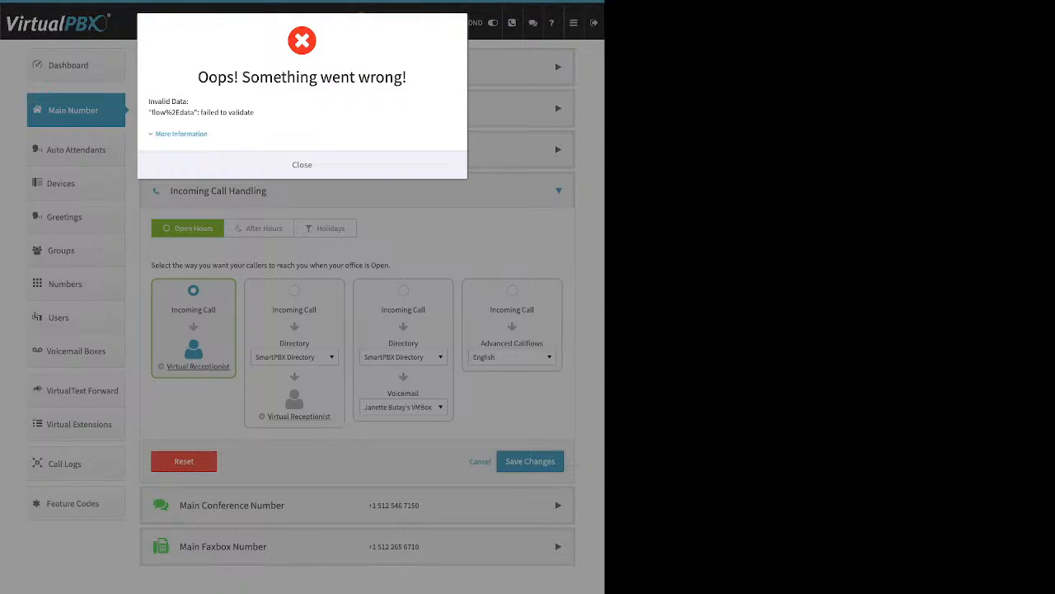
pyautogui.click(302, 165)
pyautogui.click(264, 228)
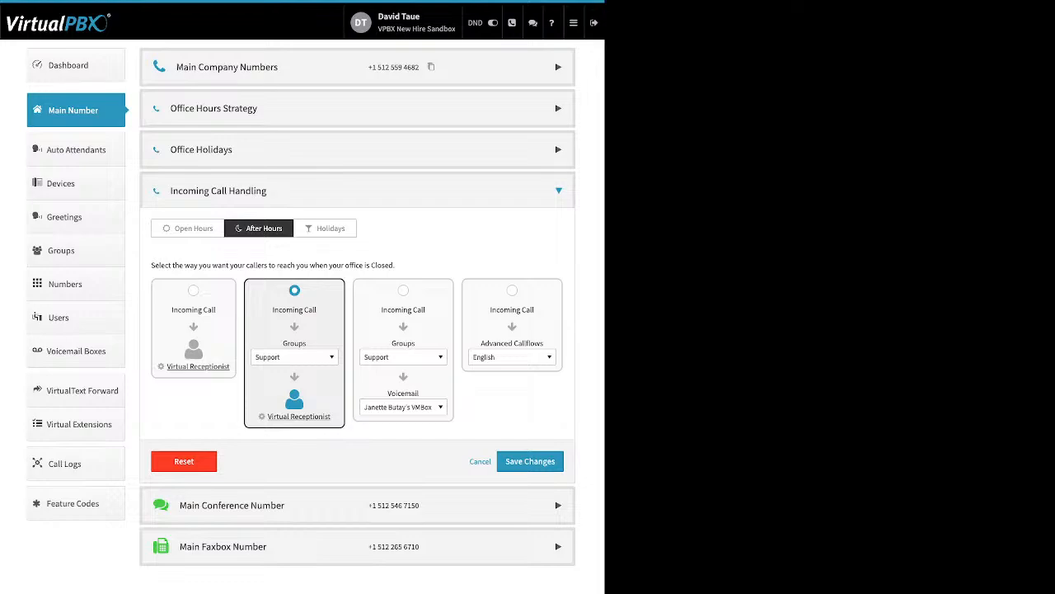
# Step: Browse the after-hours Groups destinations and keep Support selected
pyautogui.click(294, 357)
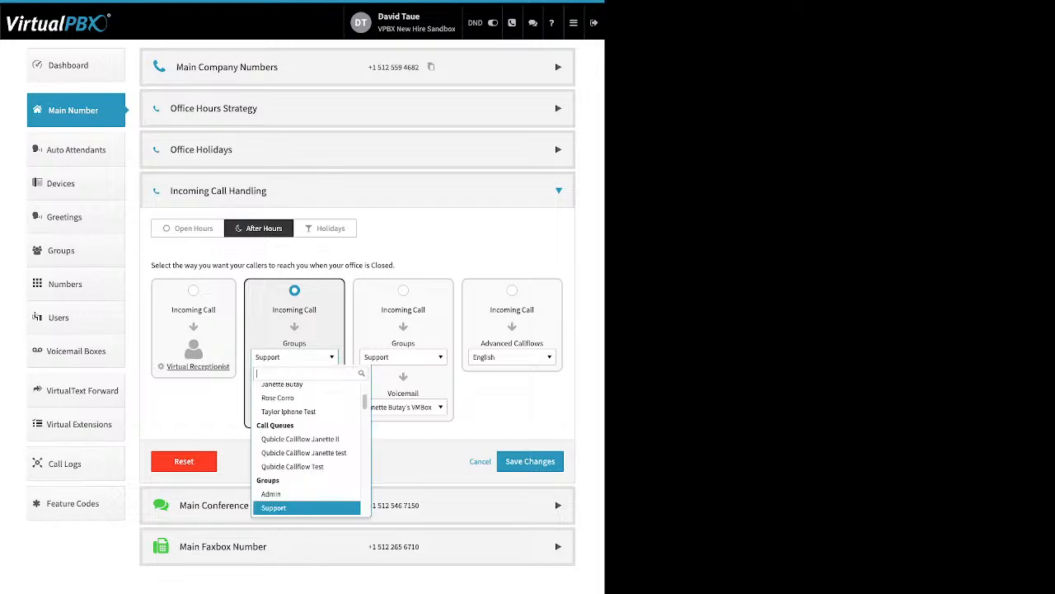
pyautogui.press('Up')
pyautogui.press('Up')
pyautogui.press('Up')
pyautogui.press('Up')
pyautogui.press('Up')
pyautogui.press('Up')
pyautogui.press('Up')
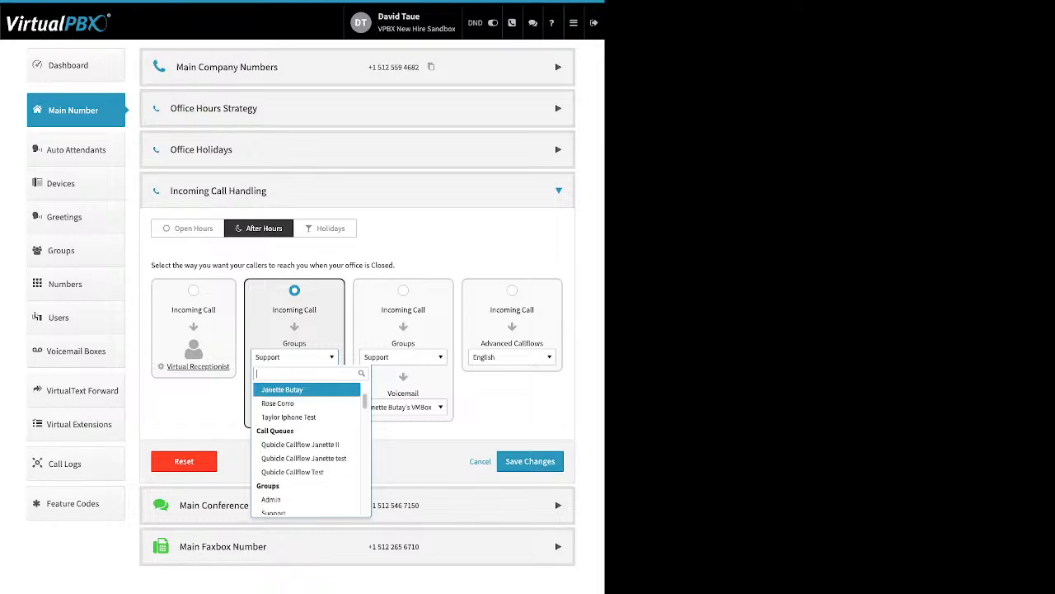
pyautogui.press('Up')
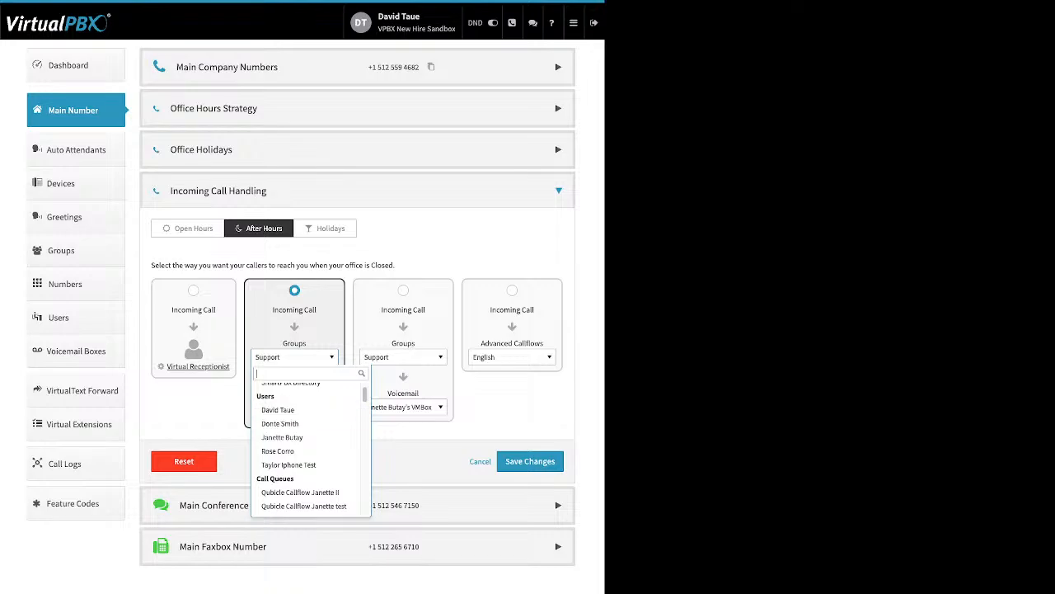
pyautogui.click(294, 357)
# Step: Open and close the After Hours receptionist settings, then show the Holidays handling
pyautogui.click(298, 416)
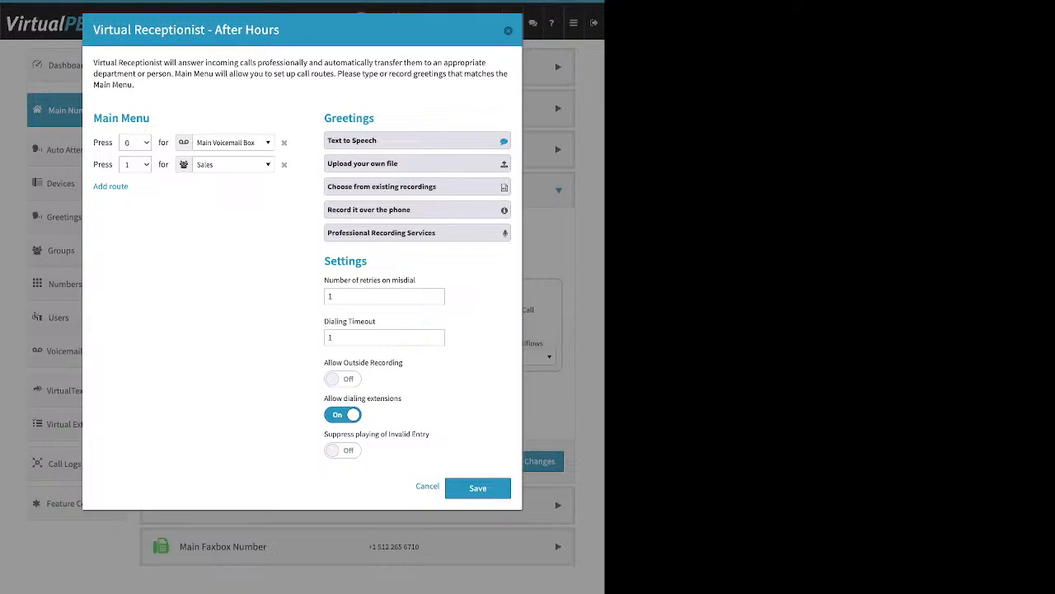
pyautogui.click(508, 30)
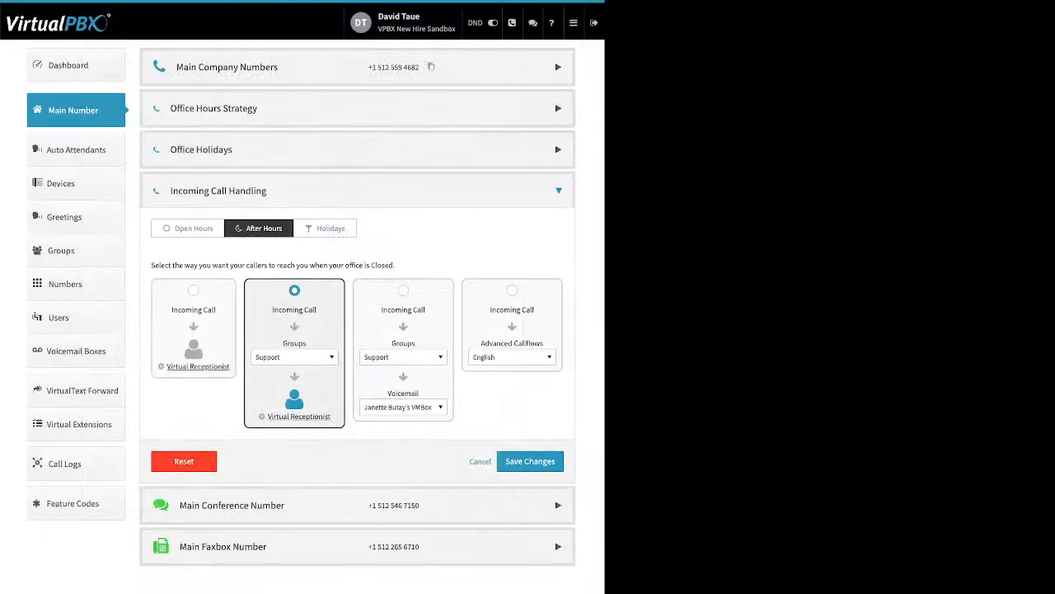
pyautogui.click(325, 228)
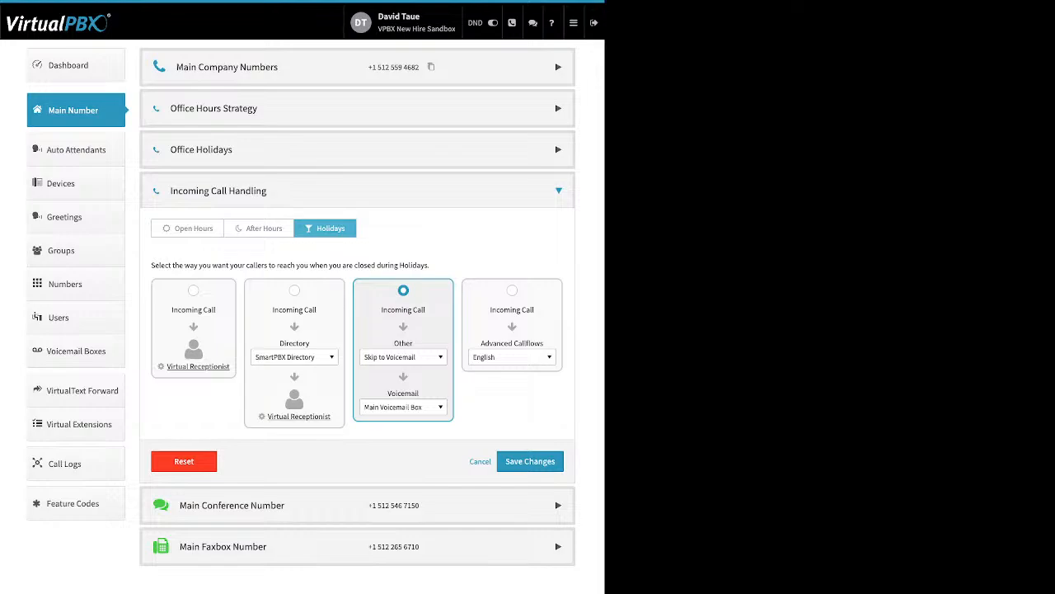
# Step: Keep holidays on Skip to Voicemail with Main Voicemail Box, then expand Main Conference Number
pyautogui.click(403, 357)
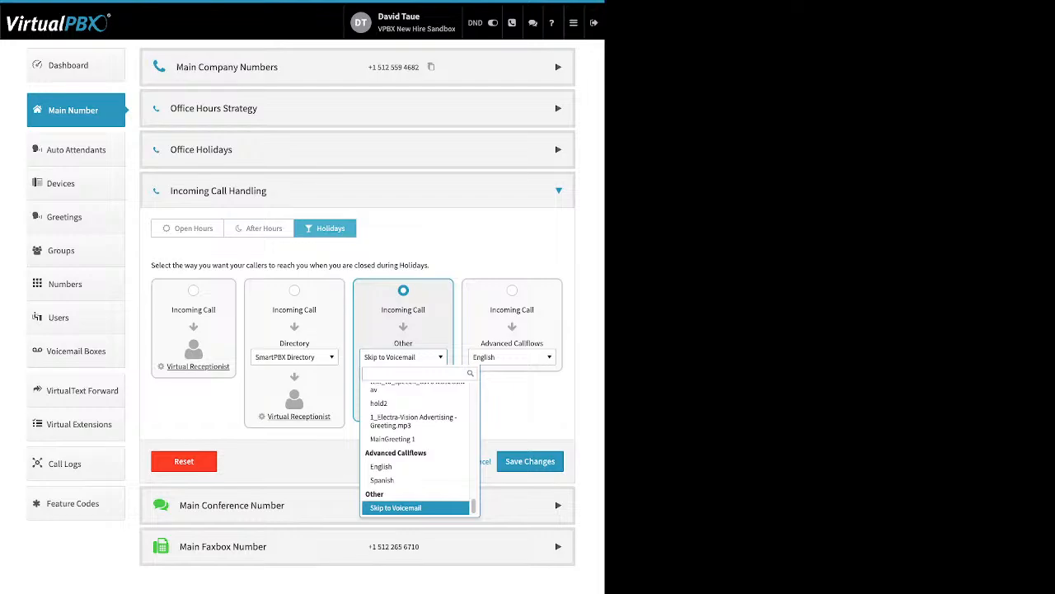
pyautogui.click(395, 508)
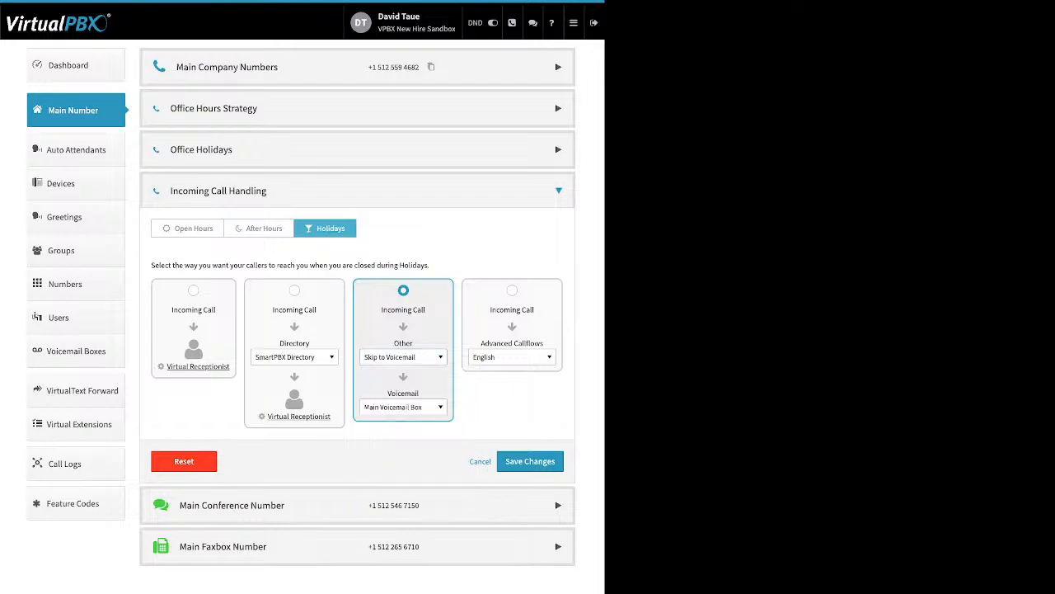
pyautogui.click(404, 407)
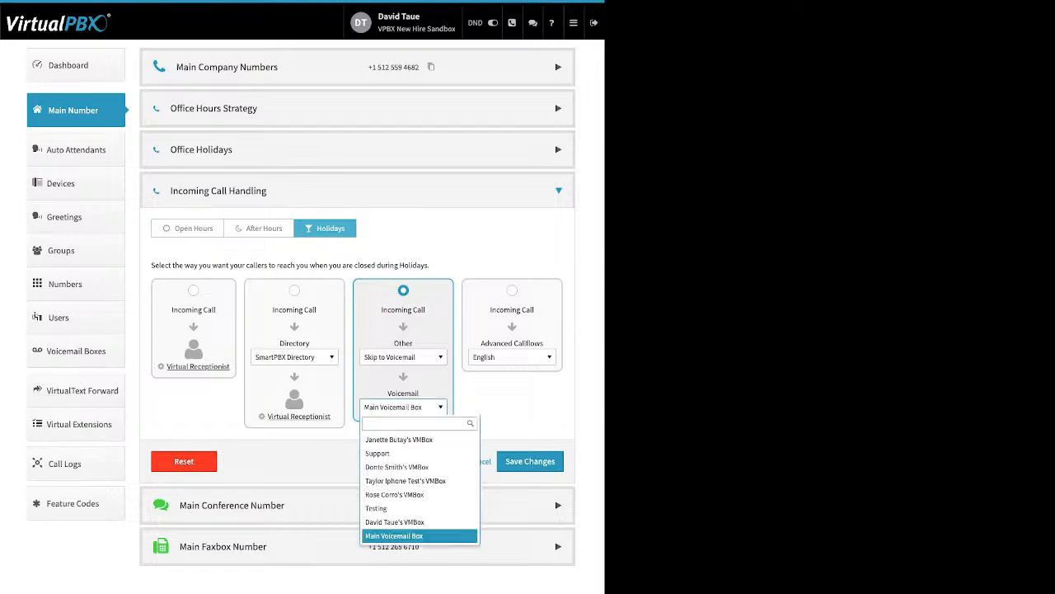
pyautogui.press('Escape')
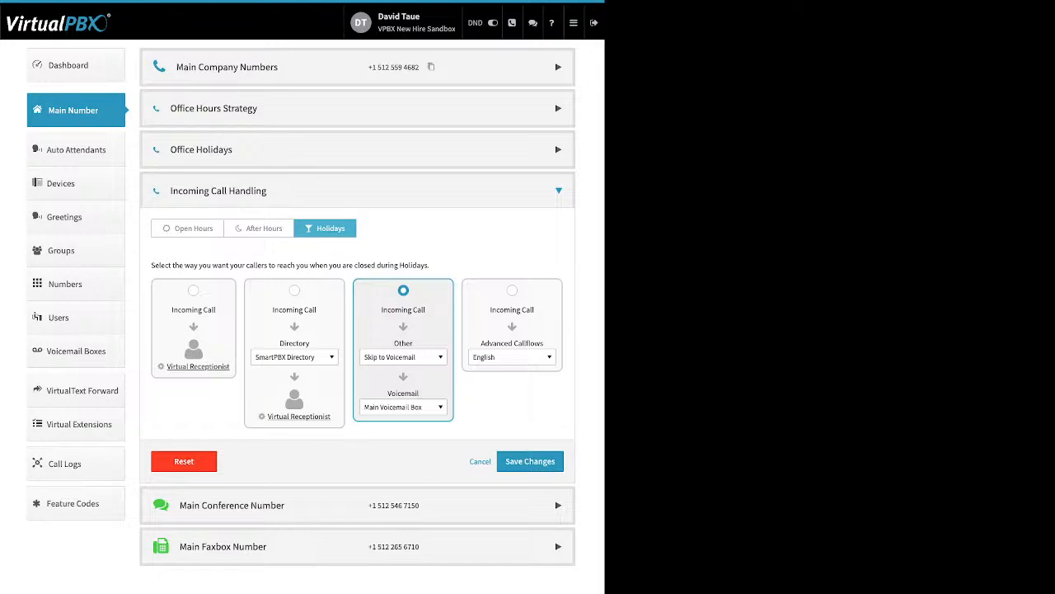
pyautogui.click(559, 190)
pyautogui.click(558, 232)
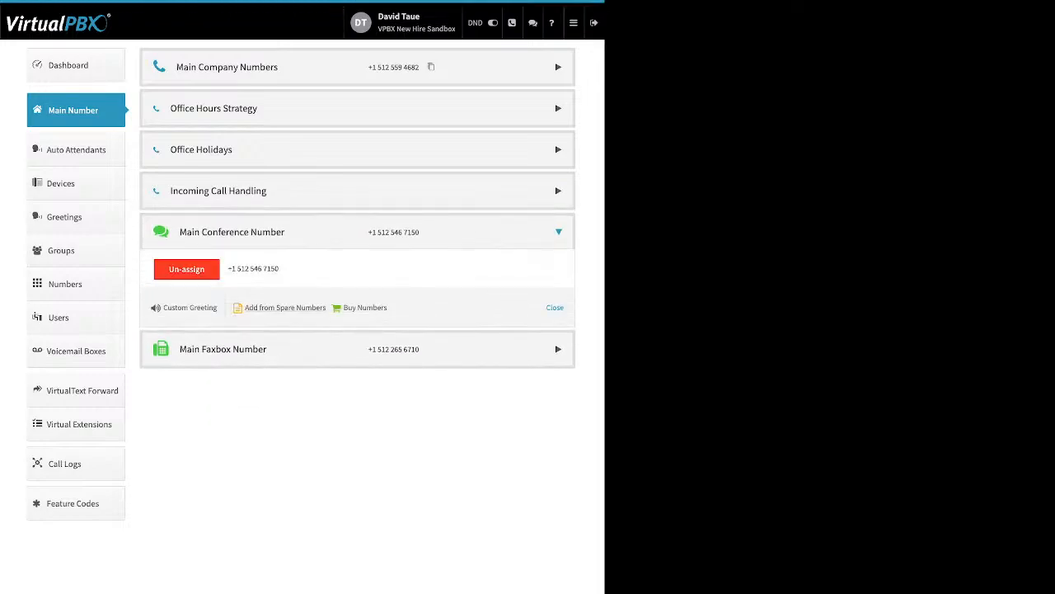
# Step: Open the conference Custom Greeting, toggle it on and off, and cancel without saving
pyautogui.moveTo(391, 309); pyautogui.dragTo(172, 308)
pyautogui.click(229, 310)
pyautogui.click(186, 308)
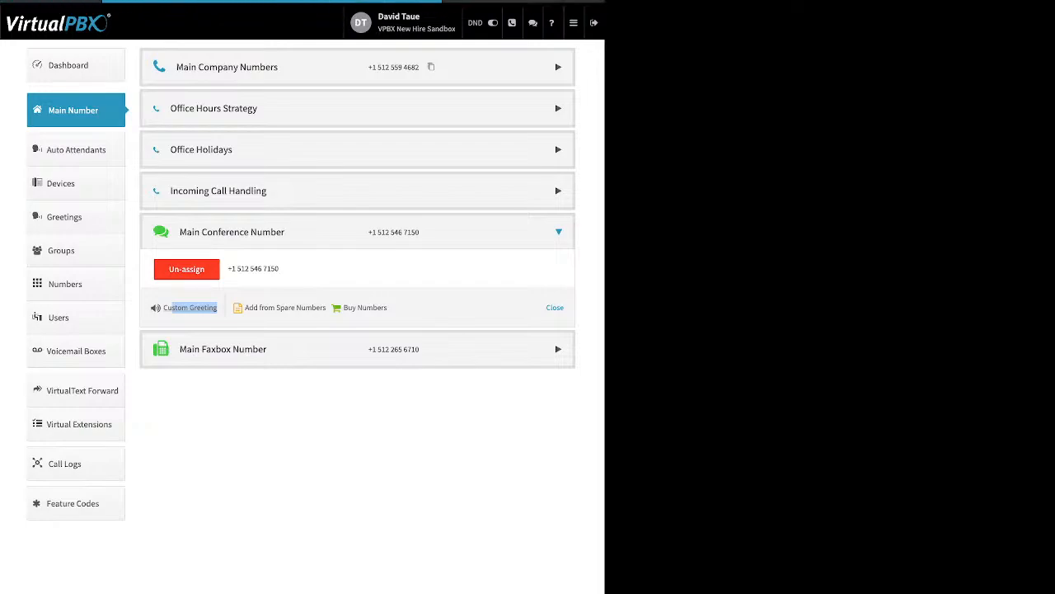
pyautogui.click(351, 77)
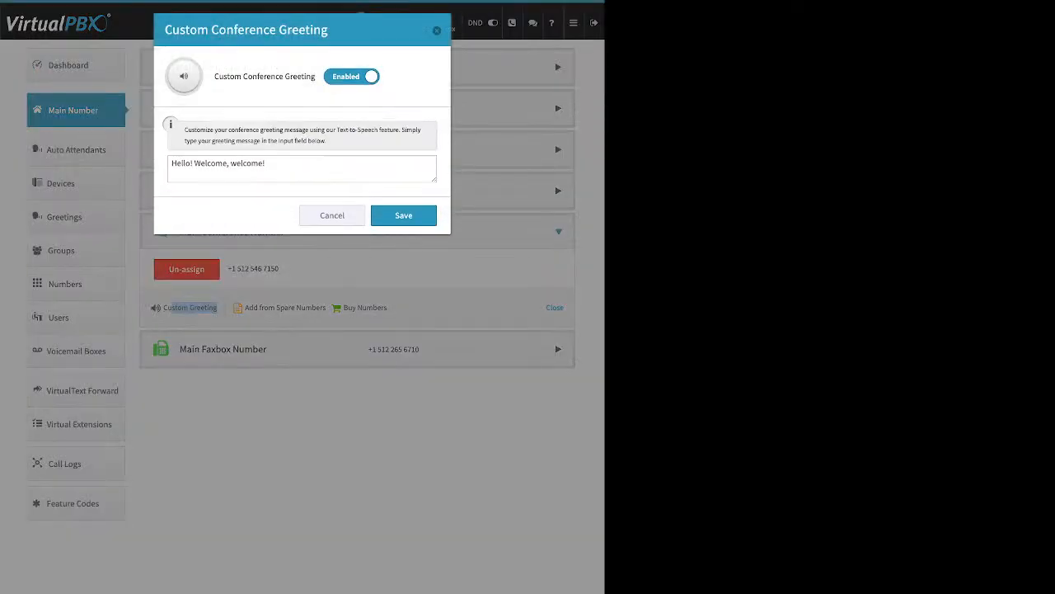
pyautogui.click(284, 166)
pyautogui.click(351, 77)
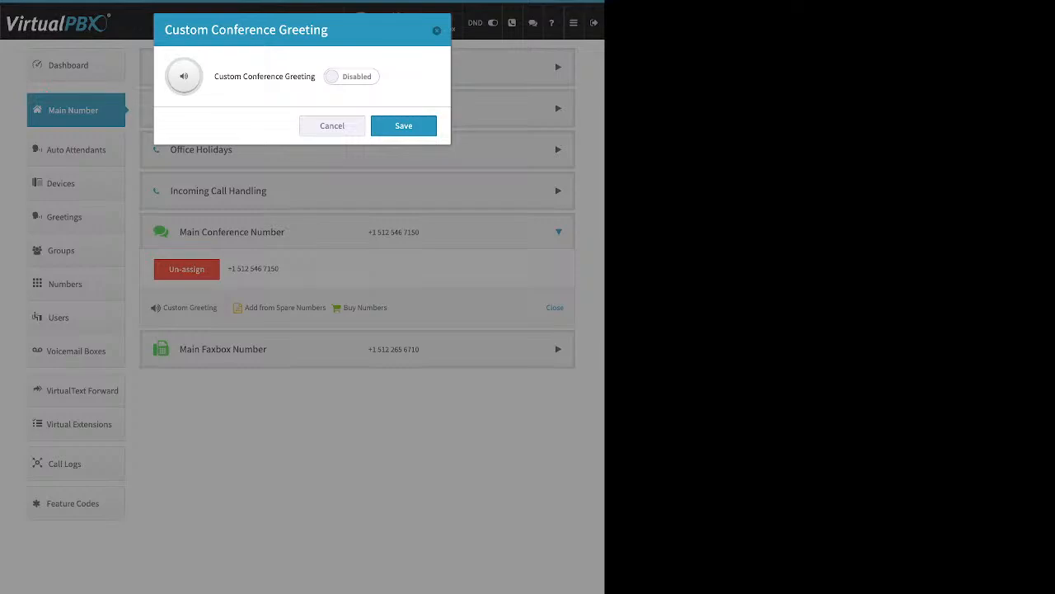
pyautogui.click(332, 127)
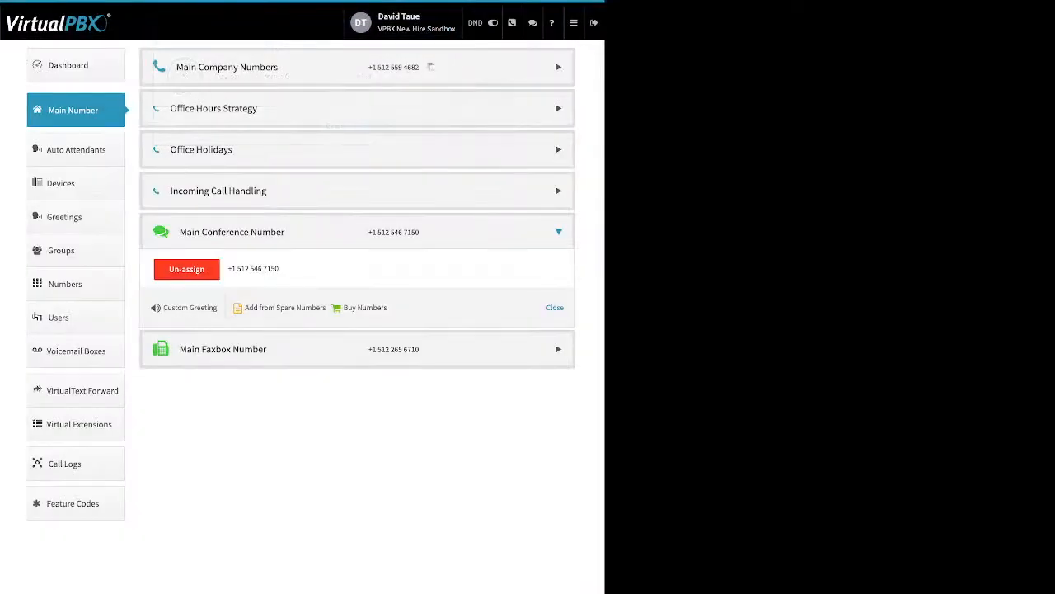
# Step: Collapse Main Conference Number and expand the Main Faxbox Number section
pyautogui.click(555, 307)
pyautogui.click(357, 315)
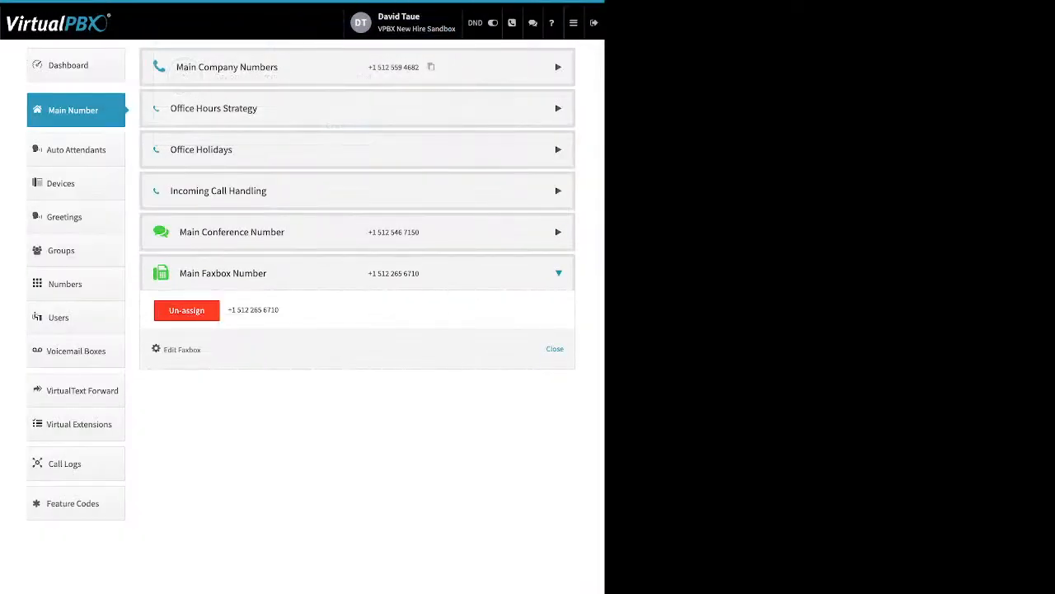
pyautogui.moveTo(202, 350); pyautogui.dragTo(164, 349)
pyautogui.click(182, 350)
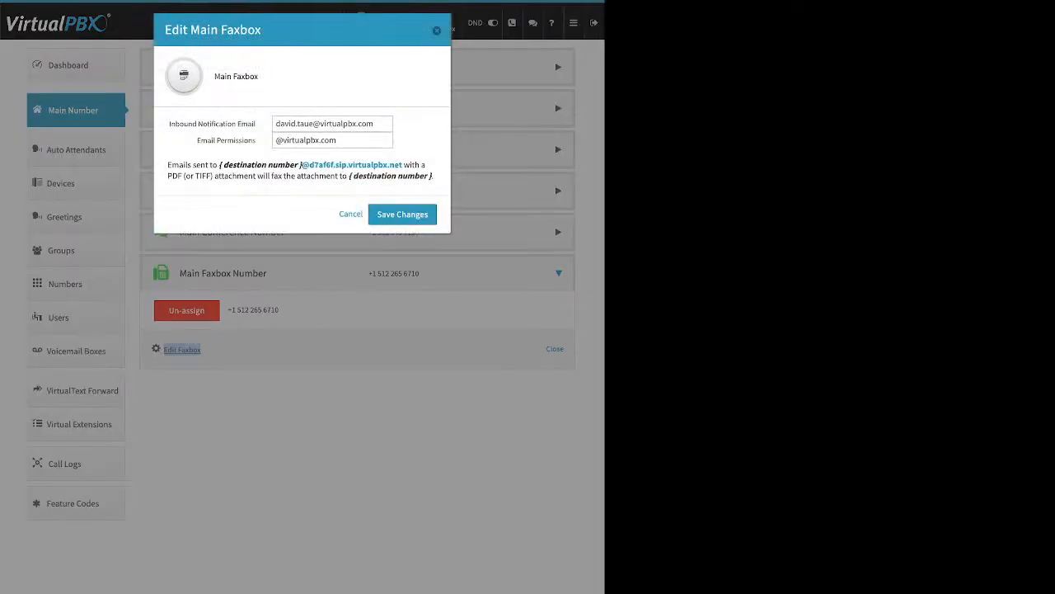
pyautogui.moveTo(256, 123); pyautogui.dragTo(180, 123)
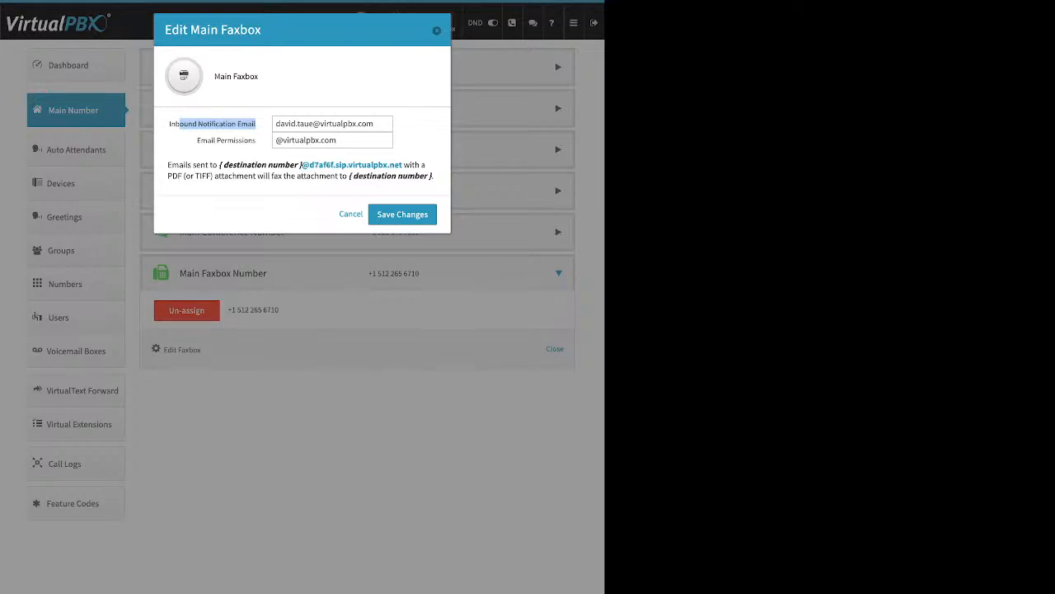
pyautogui.click(217, 124)
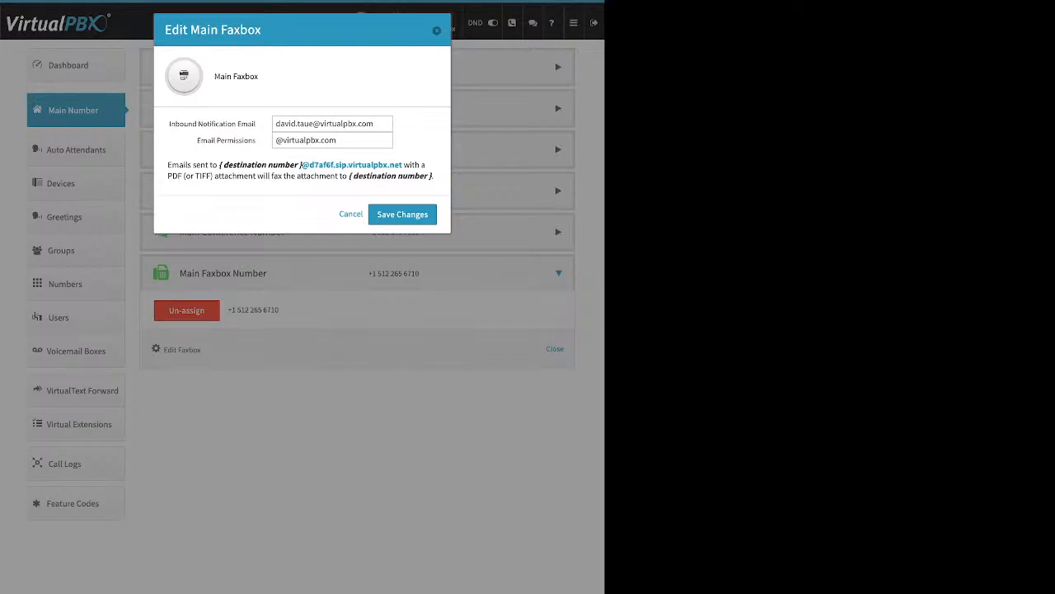
pyautogui.tripleClick(226, 140)
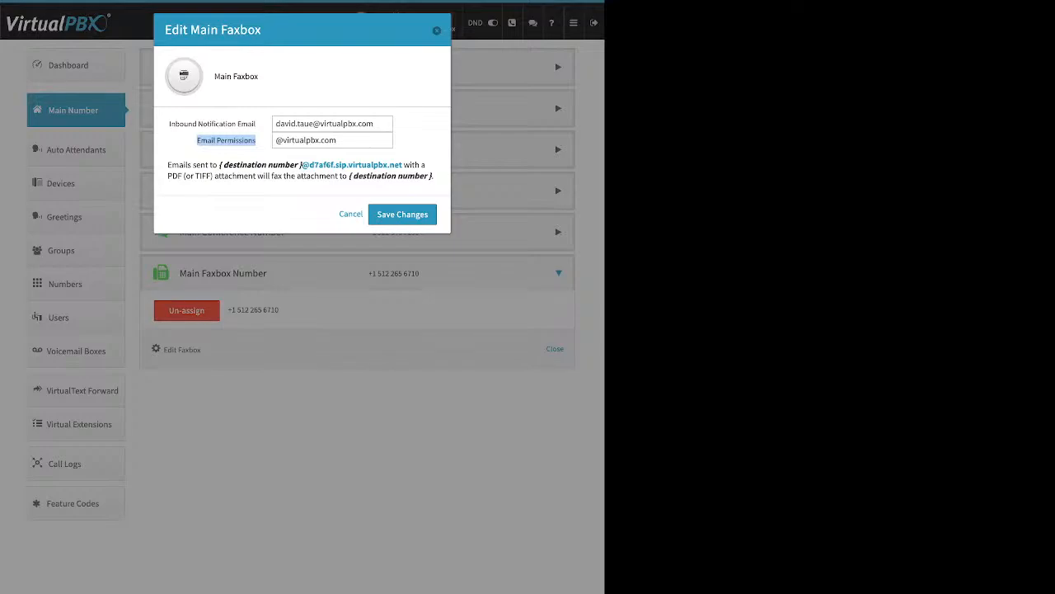
pyautogui.press('Escape')
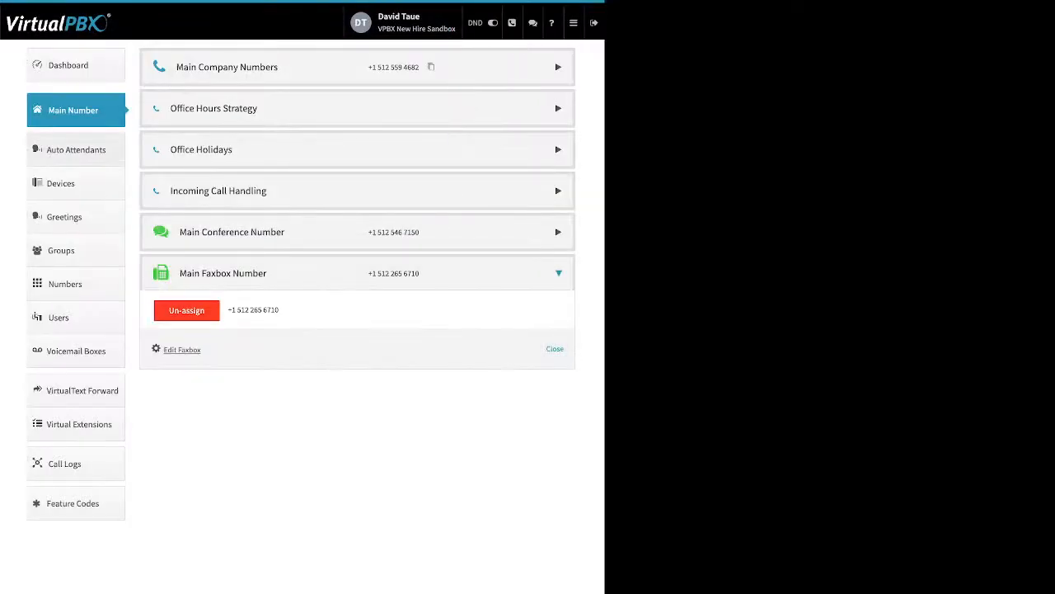
pyautogui.click(76, 150)
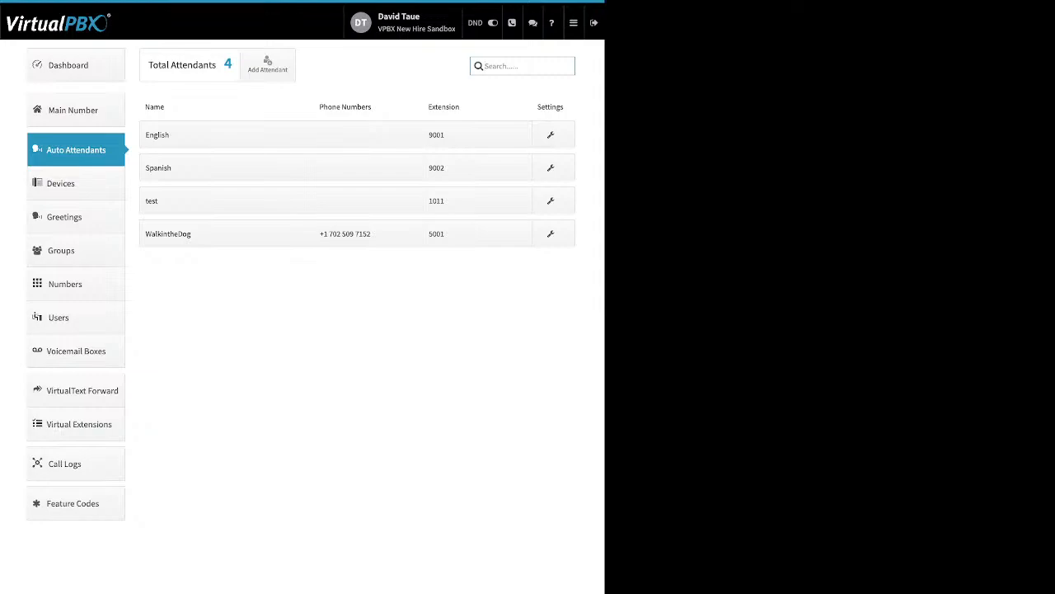
# Step: Preview the new auto attendant form, cancel it, and open the WalkintheDog attendant's settings
pyautogui.click(268, 64)
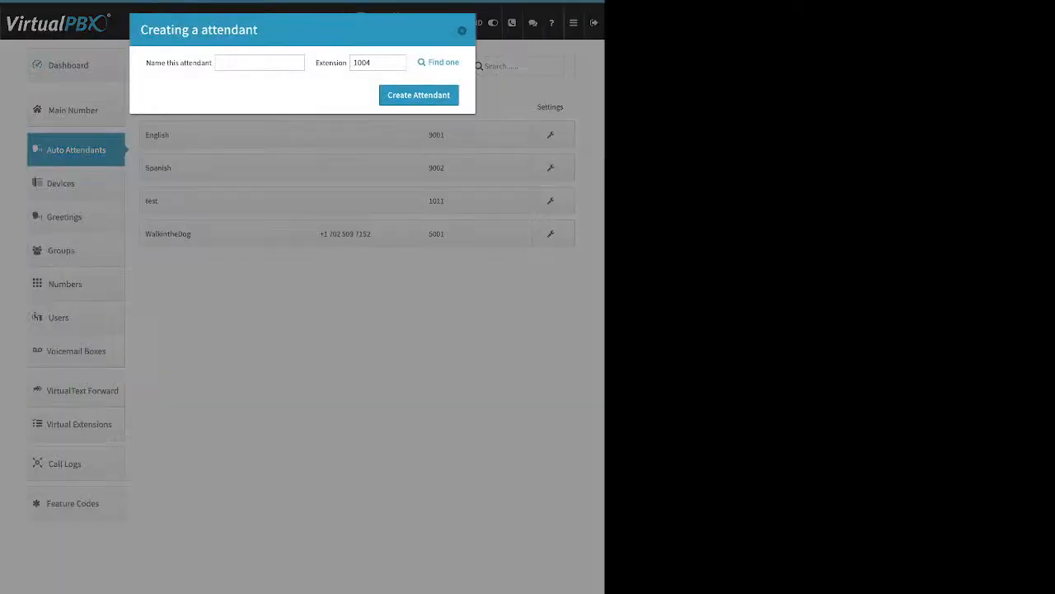
pyautogui.moveTo(151, 62); pyautogui.dragTo(210, 62)
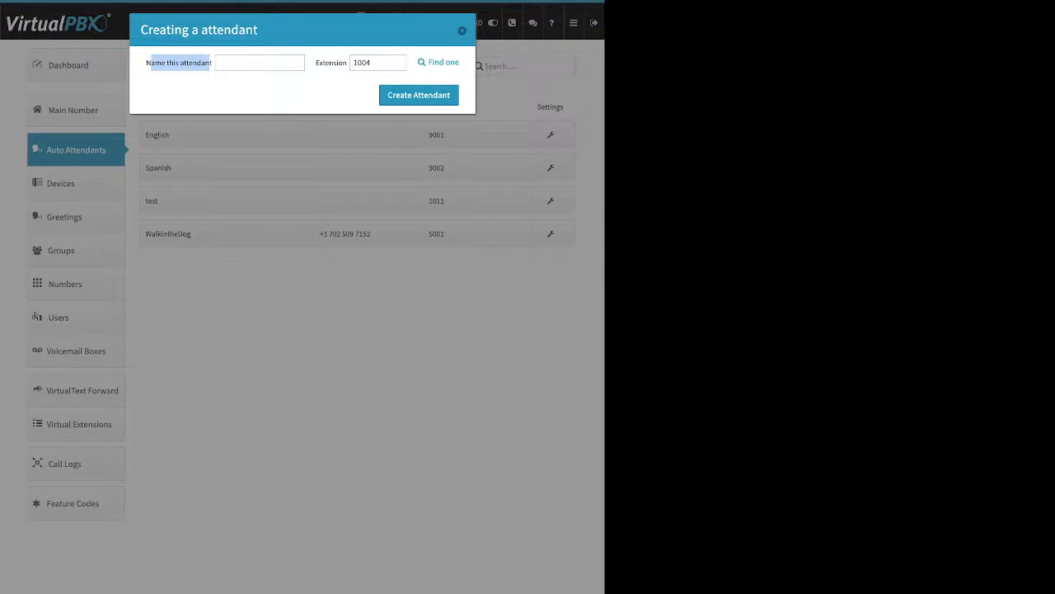
pyautogui.moveTo(316, 62); pyautogui.dragTo(336, 63)
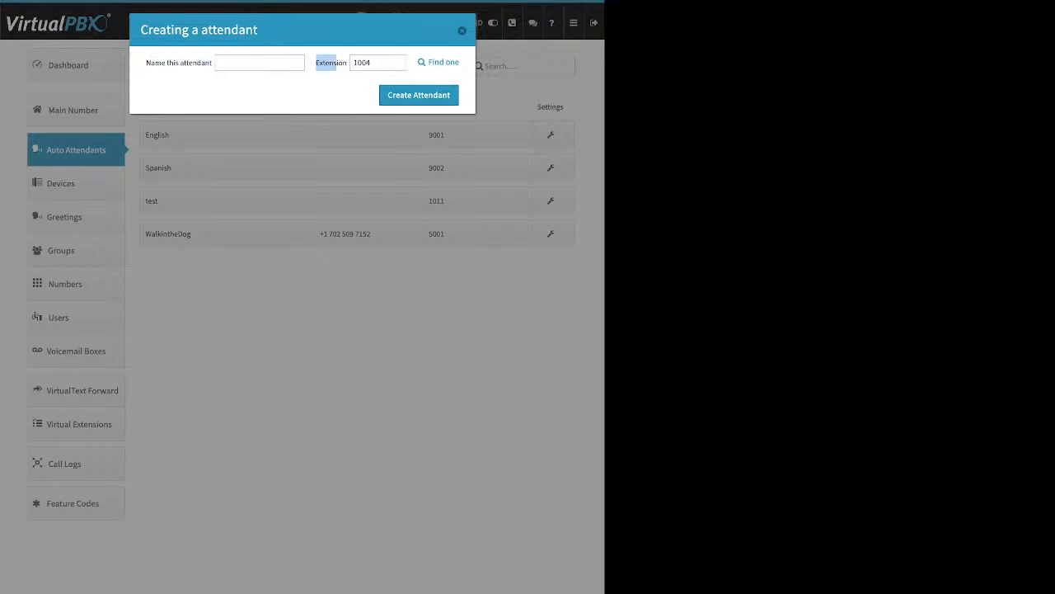
pyautogui.click(462, 31)
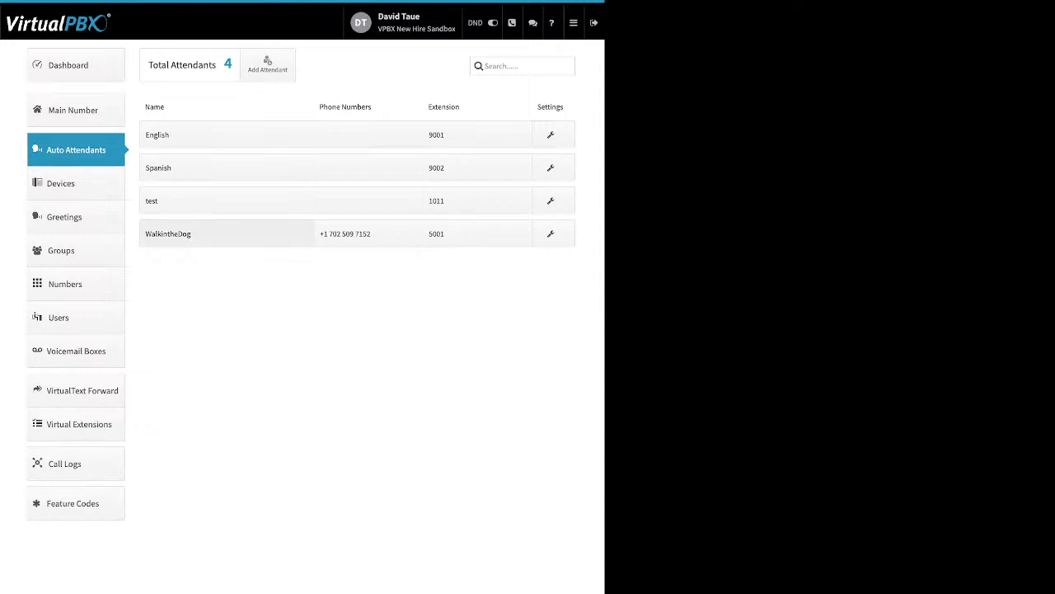
pyautogui.click(168, 234)
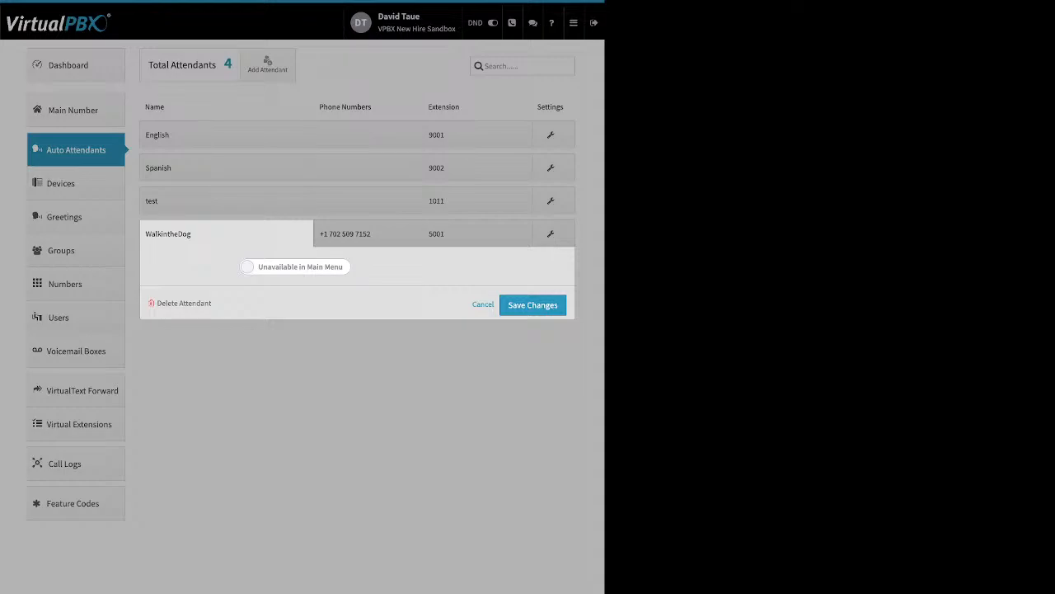
pyautogui.click(295, 266)
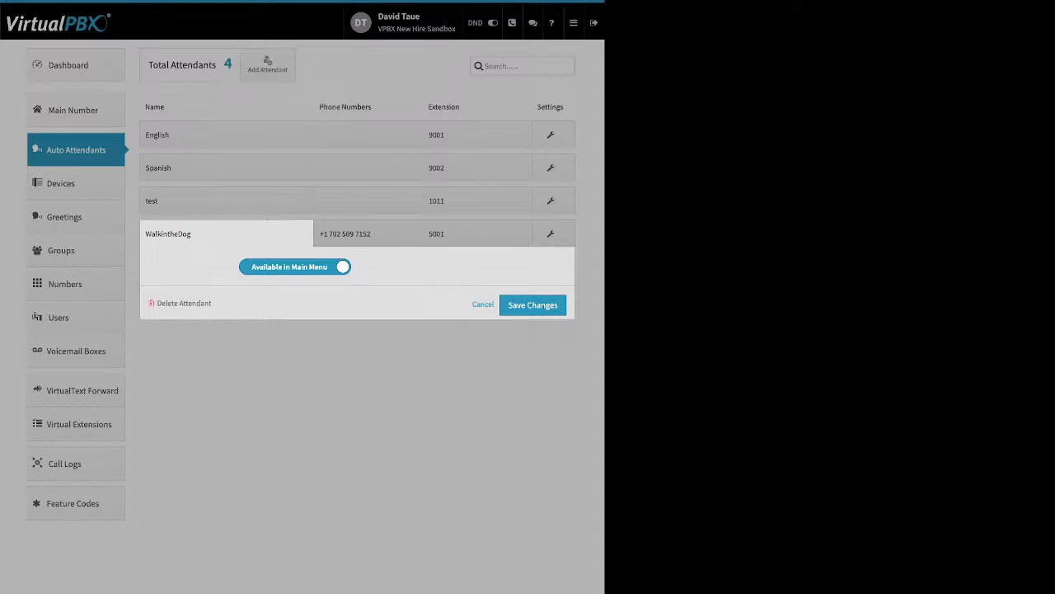
pyautogui.click(295, 267)
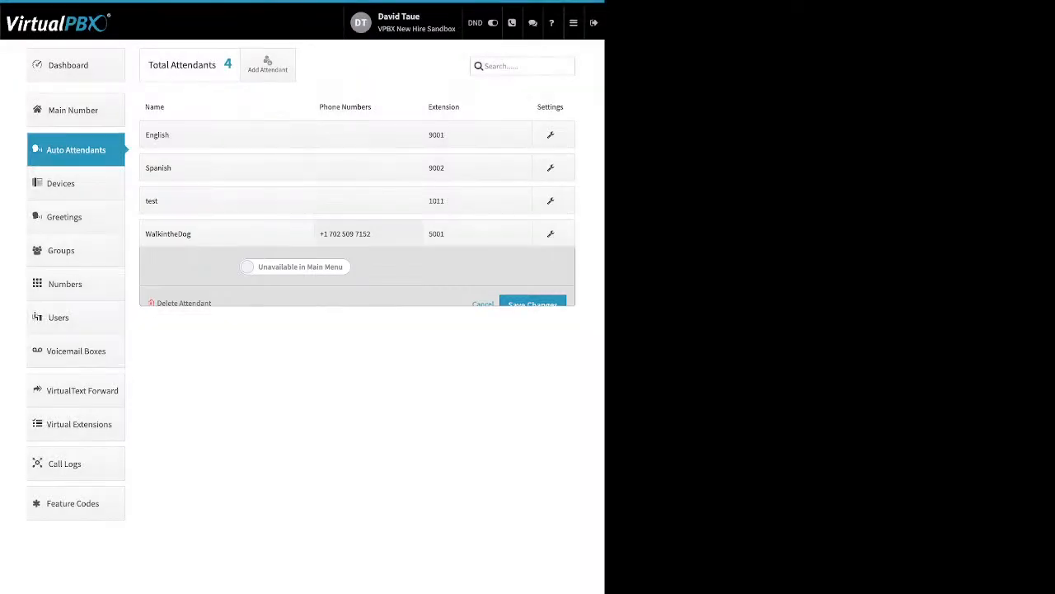
pyautogui.click(345, 234)
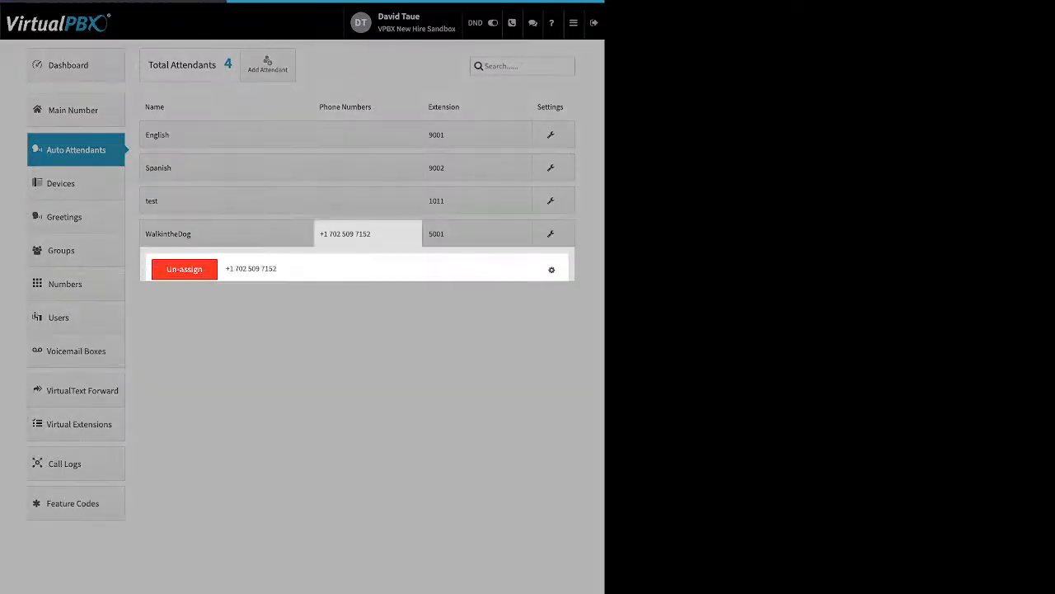
pyautogui.moveTo(162, 306); pyautogui.dragTo(283, 306)
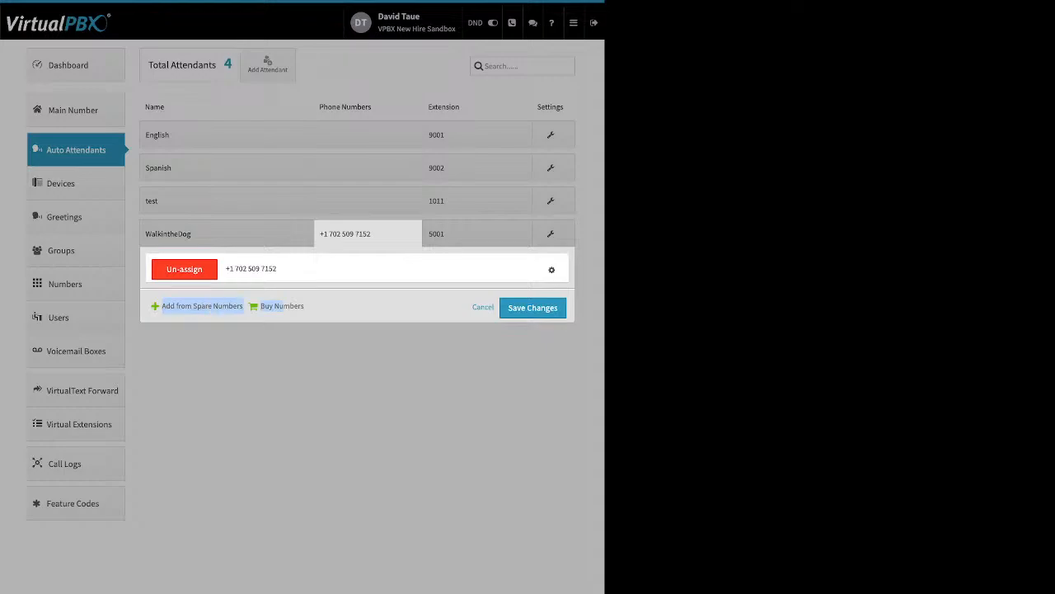
pyautogui.click(483, 307)
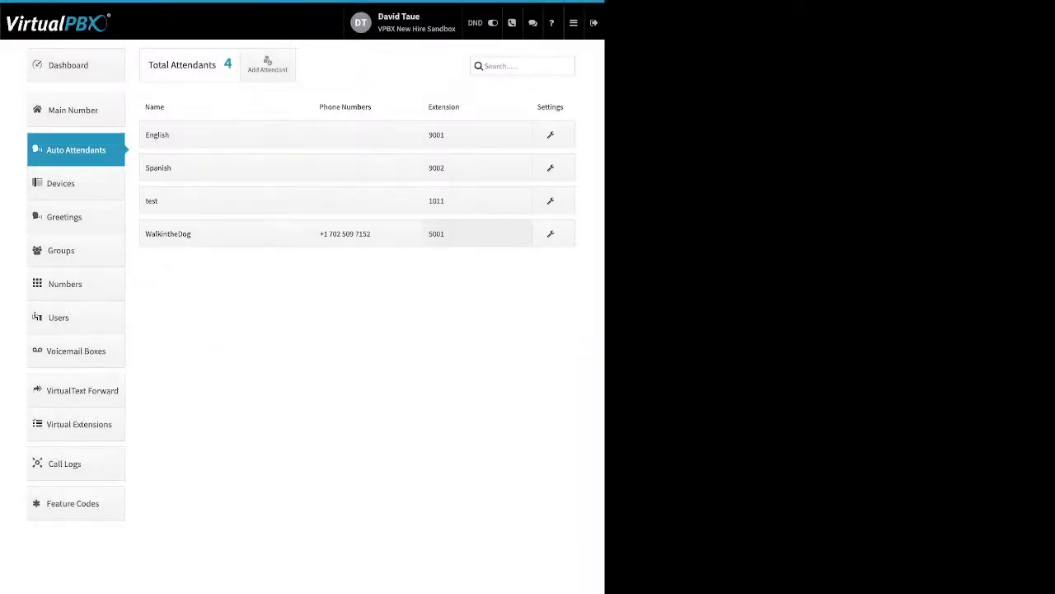
pyautogui.click(461, 233)
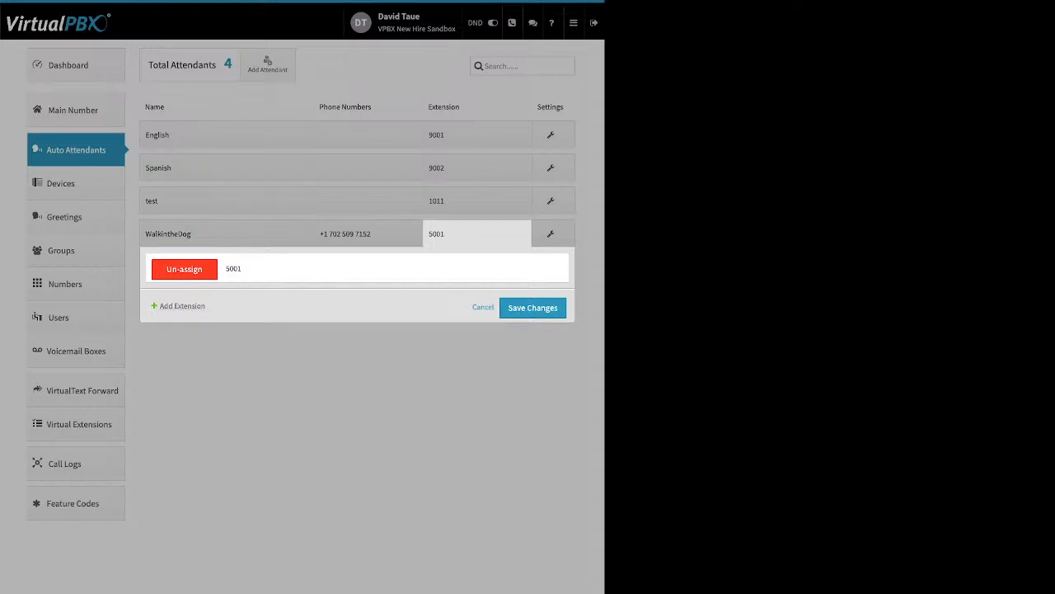
pyautogui.click(182, 306)
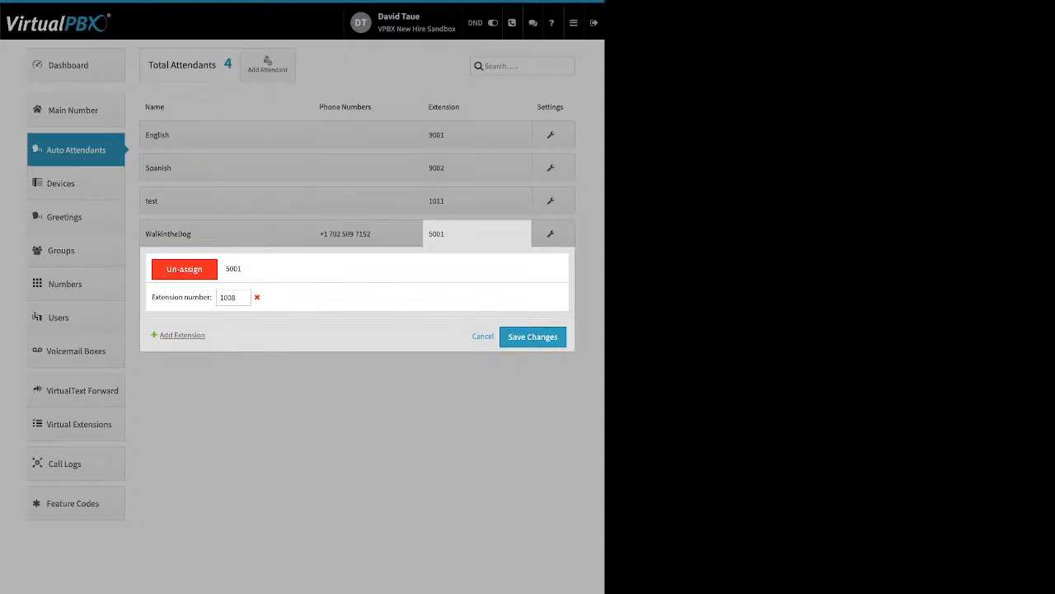
pyautogui.click(483, 337)
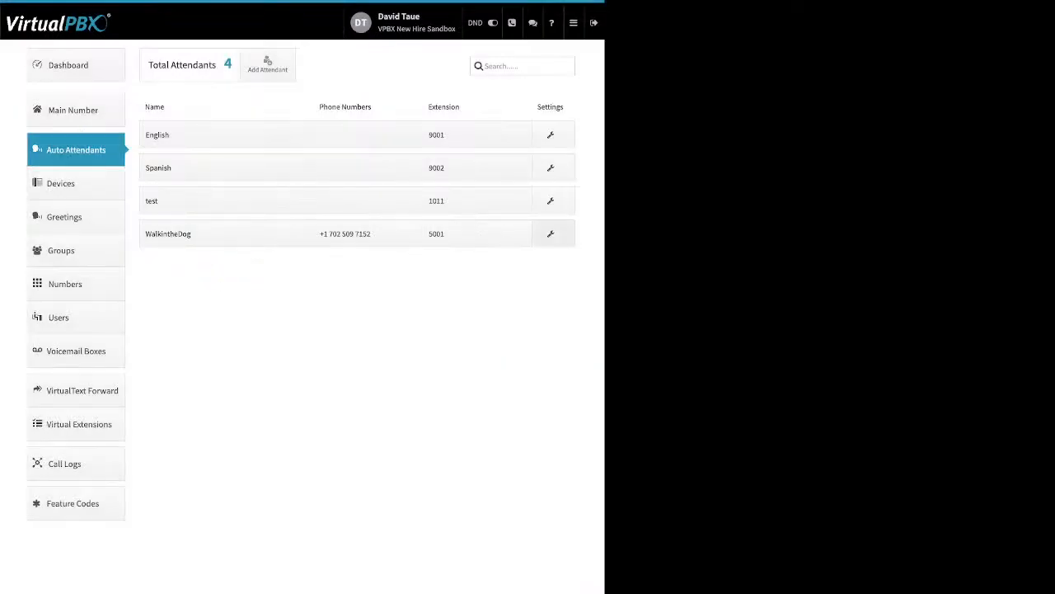
pyautogui.click(550, 234)
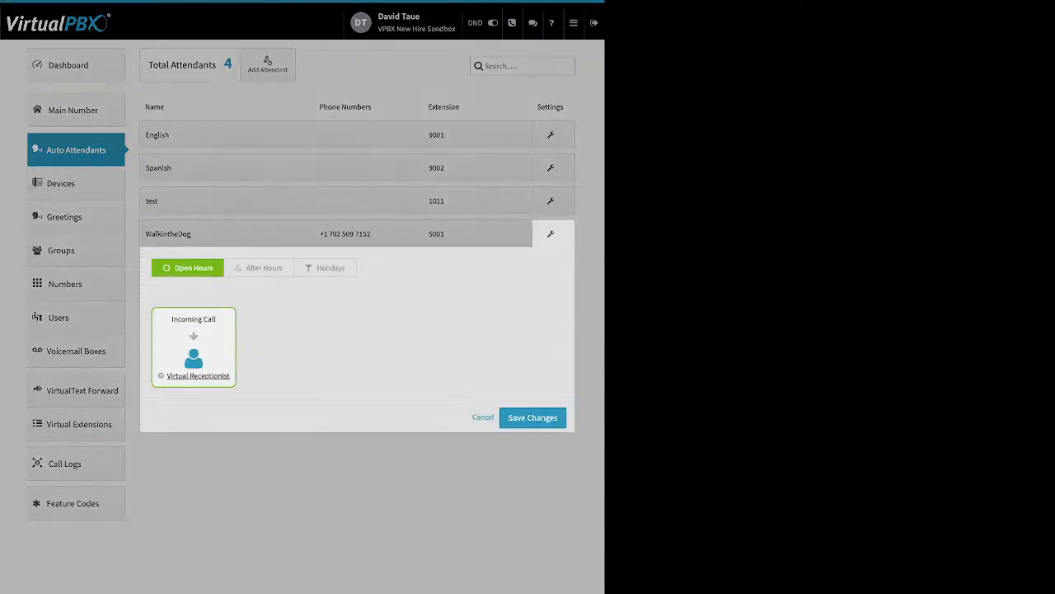
pyautogui.click(258, 268)
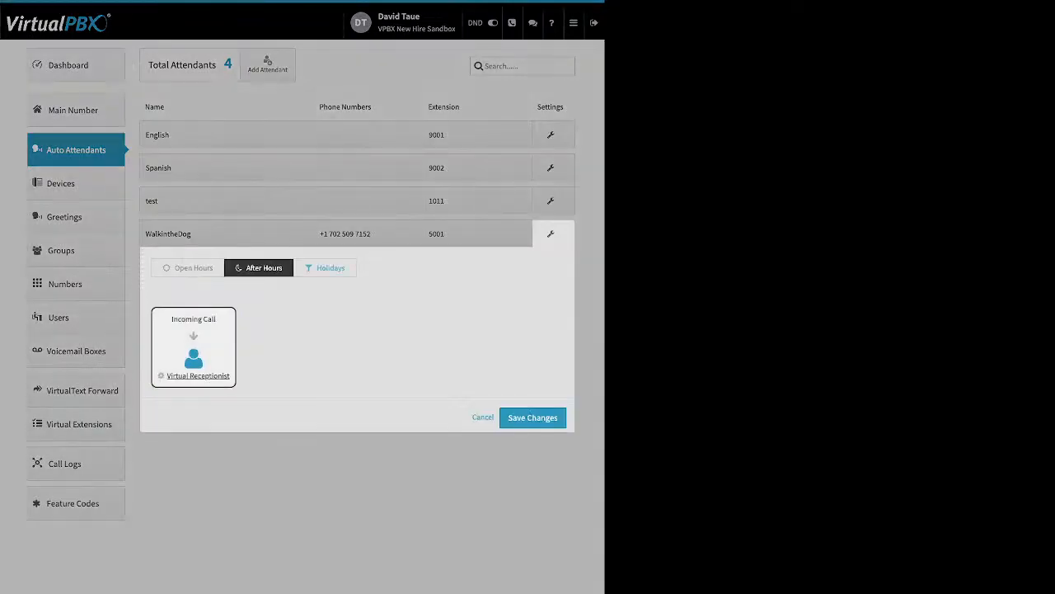
pyautogui.click(325, 268)
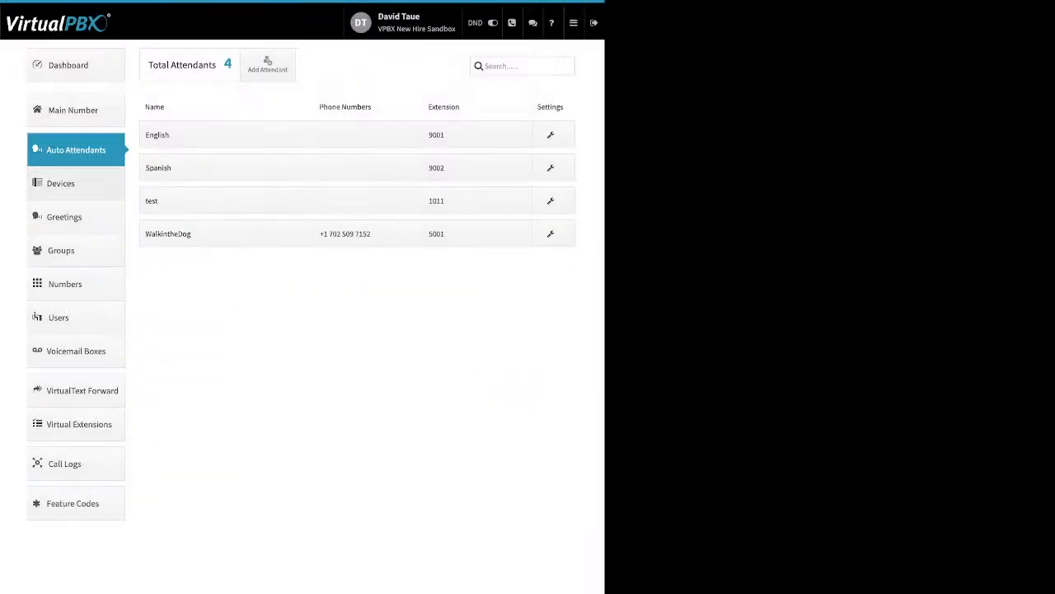
pyautogui.click(61, 184)
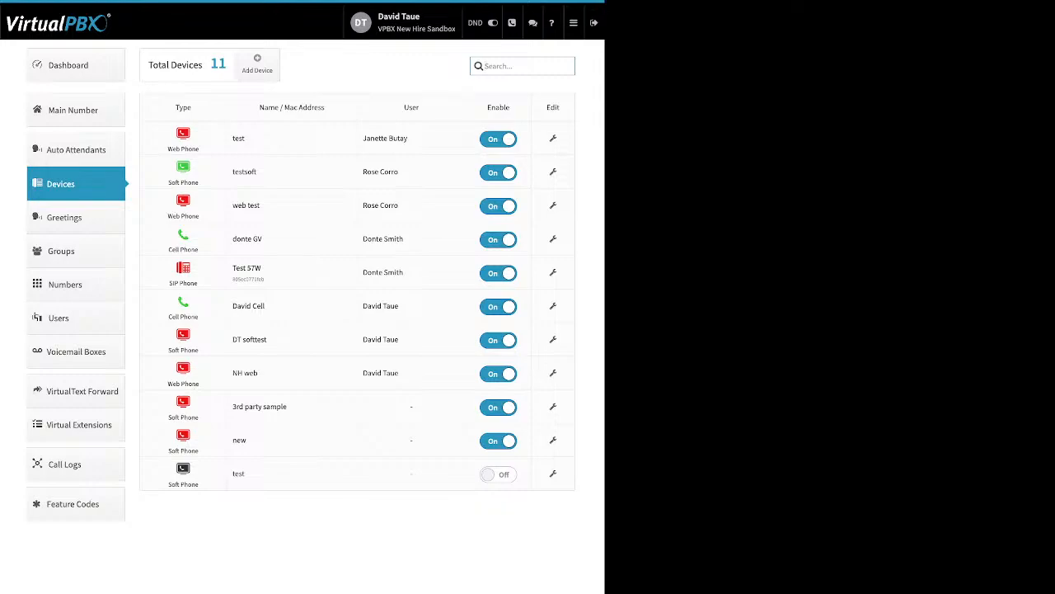
# Step: Look over the 11-device list and open the testsoft soft phone's settings
pyautogui.moveTo(511, 108); pyautogui.dragTo(491, 108)
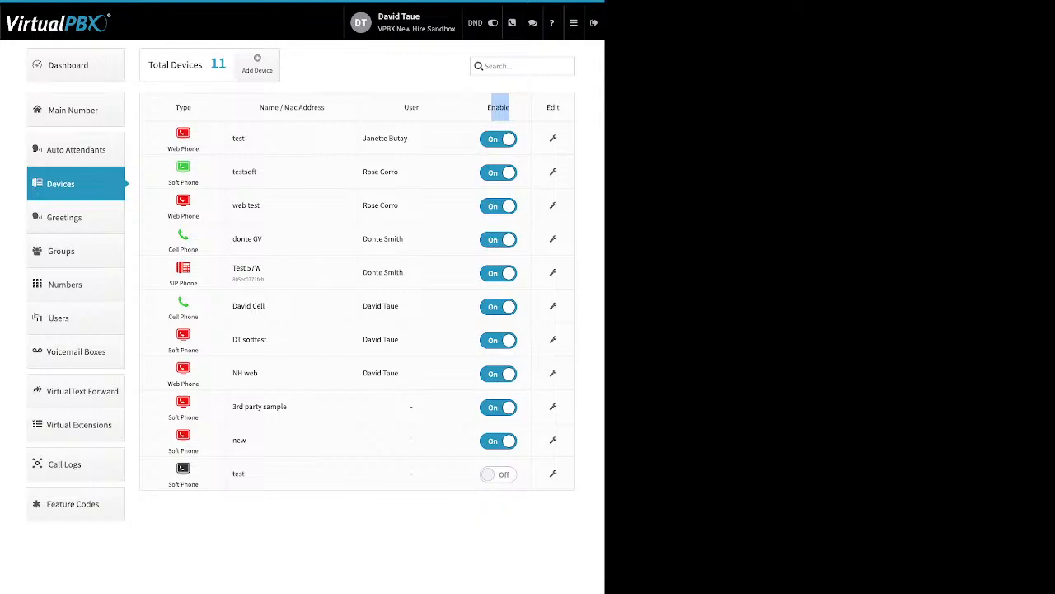
pyautogui.click(493, 108)
pyautogui.click(553, 172)
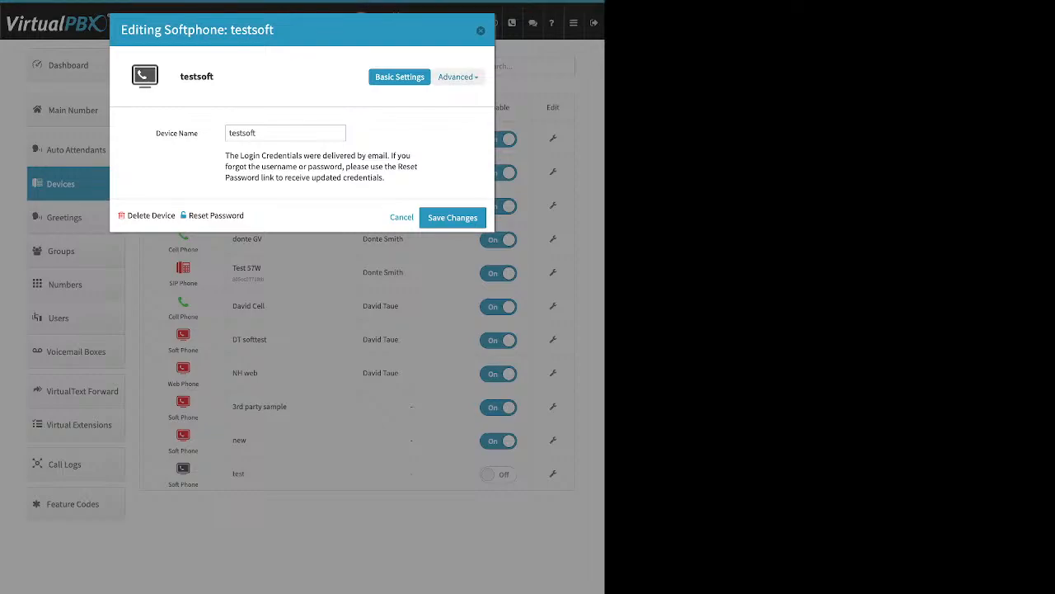
# Step: Check testsoft's External Caller-ID number choices, leaving it on Account Default
pyautogui.click(458, 76)
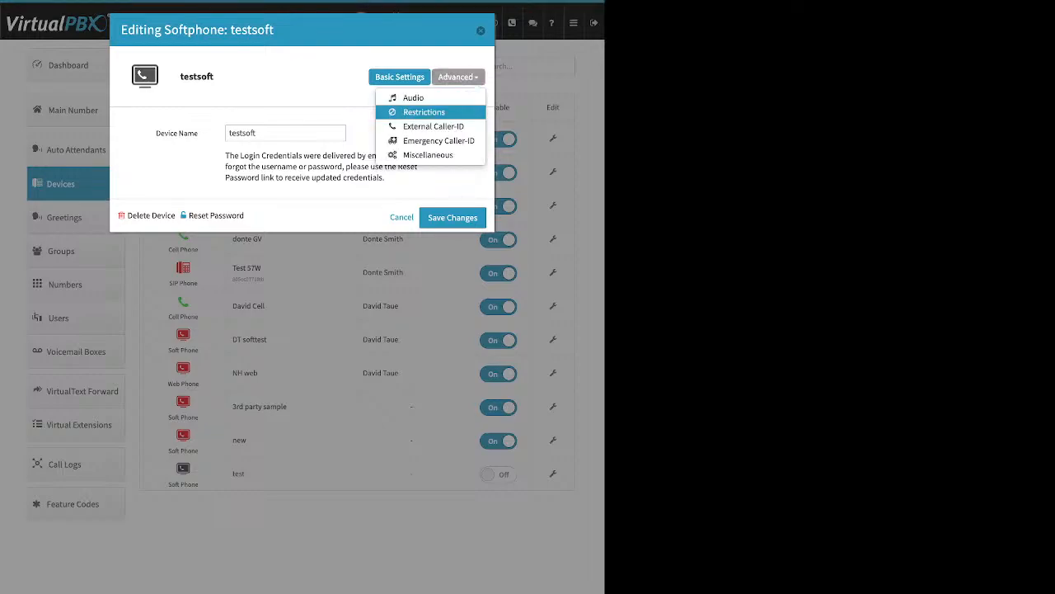
pyautogui.click(432, 127)
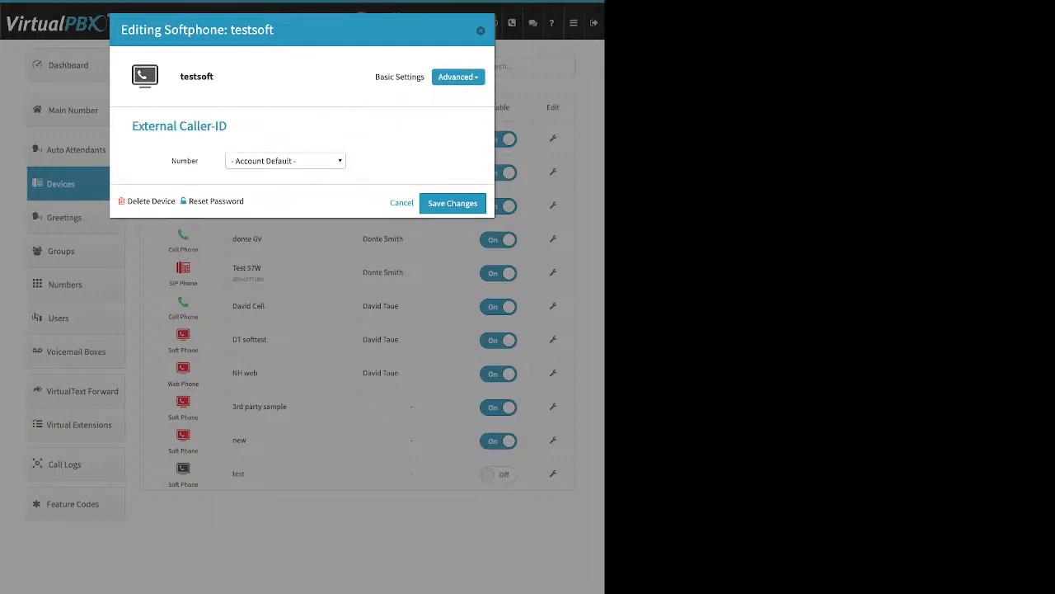
pyautogui.click(285, 160)
pyautogui.click(284, 160)
# Step: Try Select an e911 number under Emergency Caller-ID, dismiss the error, and close the editor
pyautogui.click(457, 77)
pyautogui.click(437, 139)
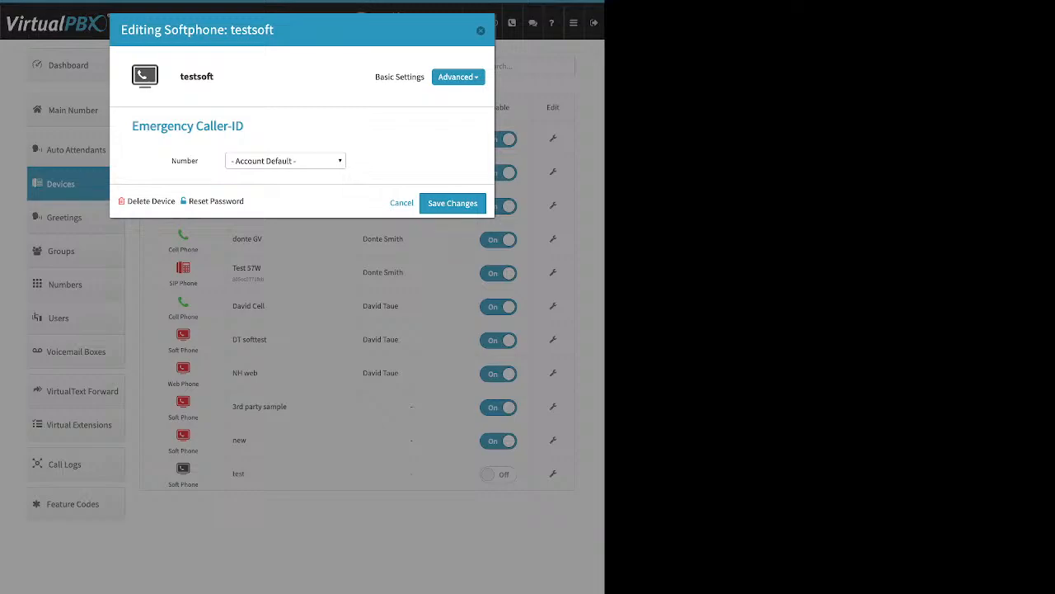
pyautogui.click(285, 161)
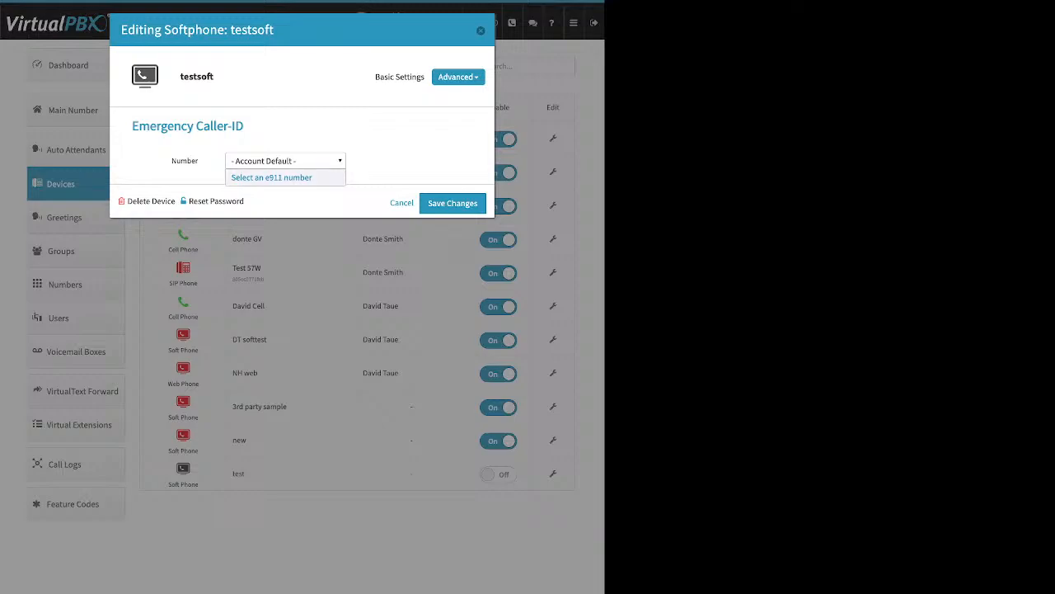
pyautogui.click(271, 177)
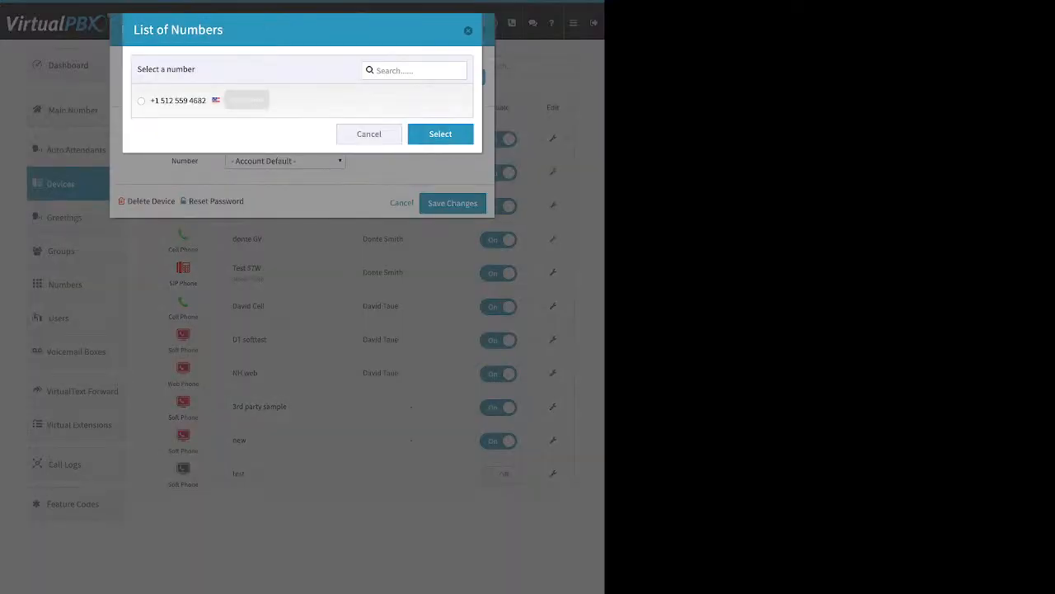
pyautogui.click(441, 134)
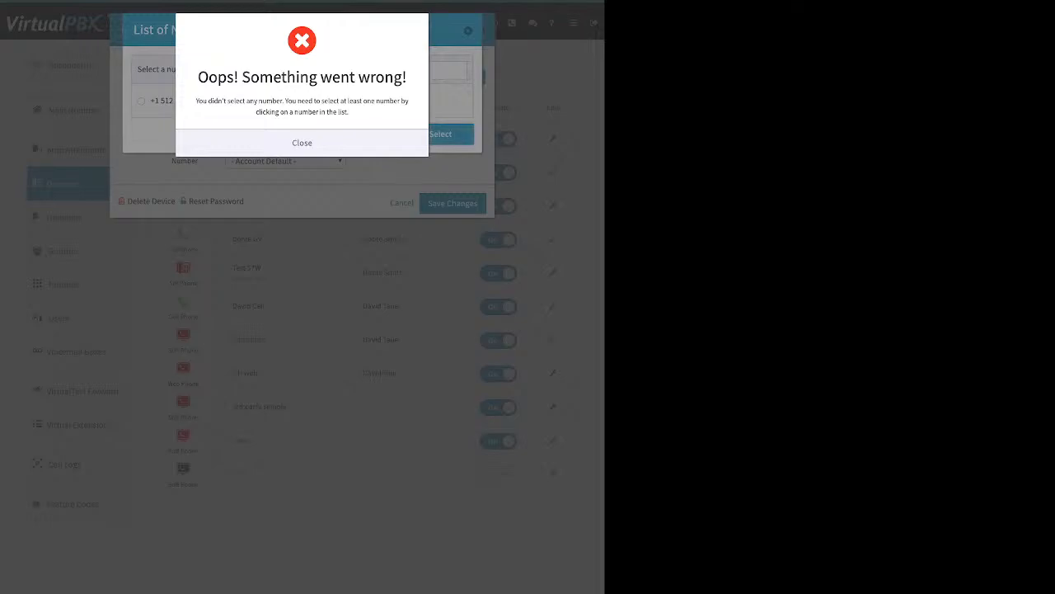
pyautogui.click(302, 142)
pyautogui.click(370, 133)
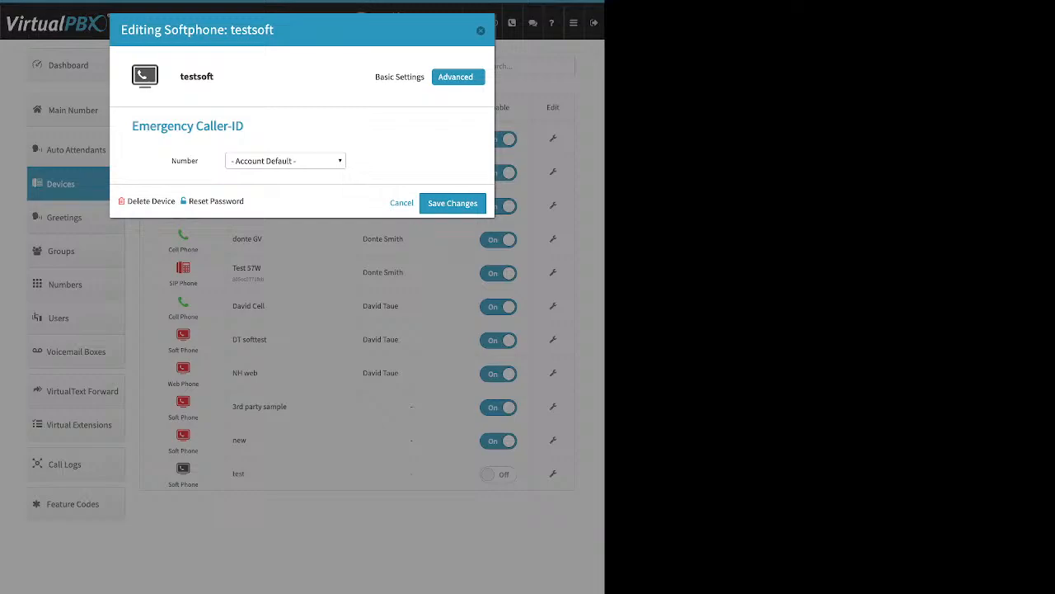
pyautogui.click(481, 30)
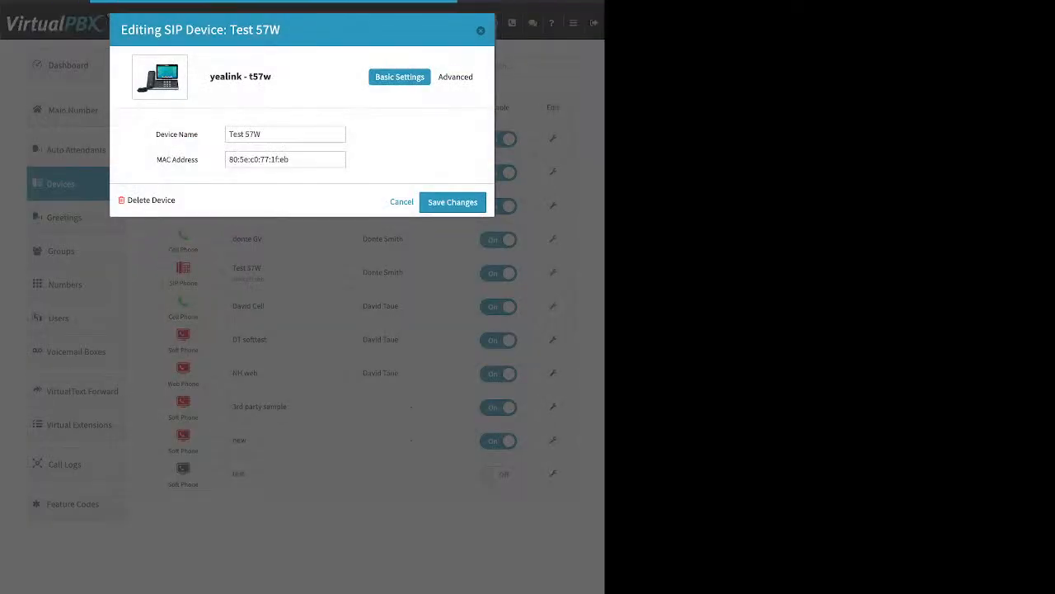
# Step: Move the G722.1 @ 32khz codec into Test 57W's selected audio codecs
pyautogui.click(459, 76)
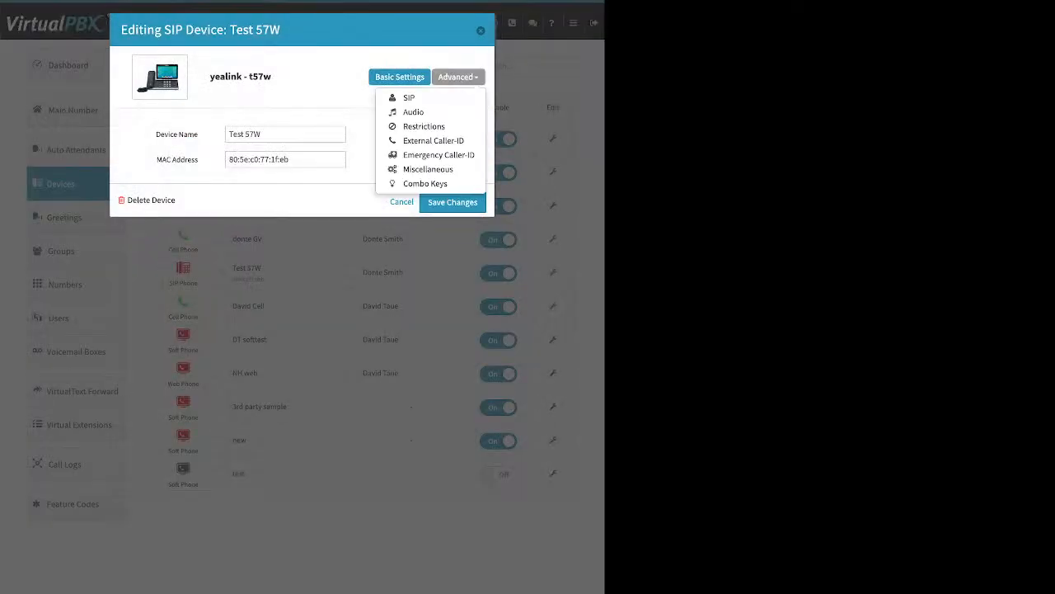
pyautogui.click(413, 113)
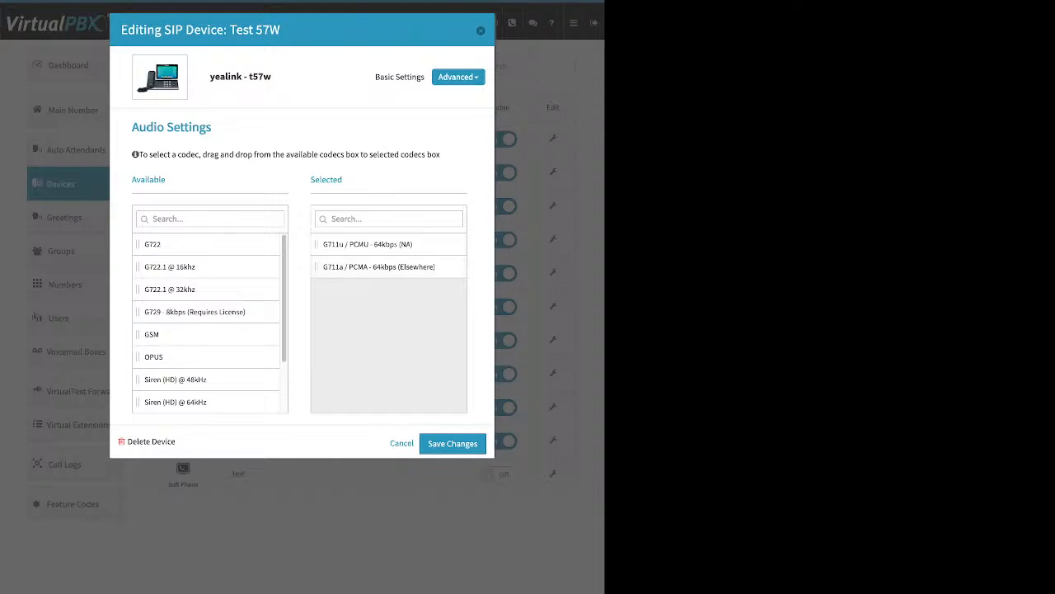
pyautogui.moveTo(343, 179); pyautogui.dragTo(310, 179)
pyautogui.moveTo(170, 289)
pyautogui.mouseDown()
pyautogui.moveTo(387, 328)
pyautogui.moveTo(371, 266)
pyautogui.moveTo(182, 289)
pyautogui.mouseUp()
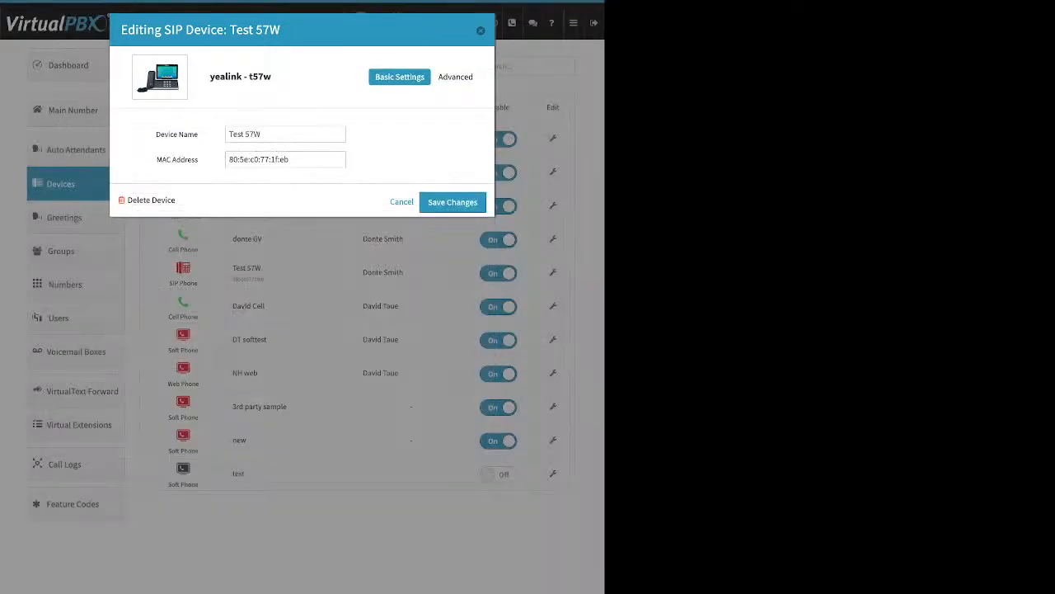
# Step: Close the device editor and start a new greeting from the Greetings page
pyautogui.click(481, 31)
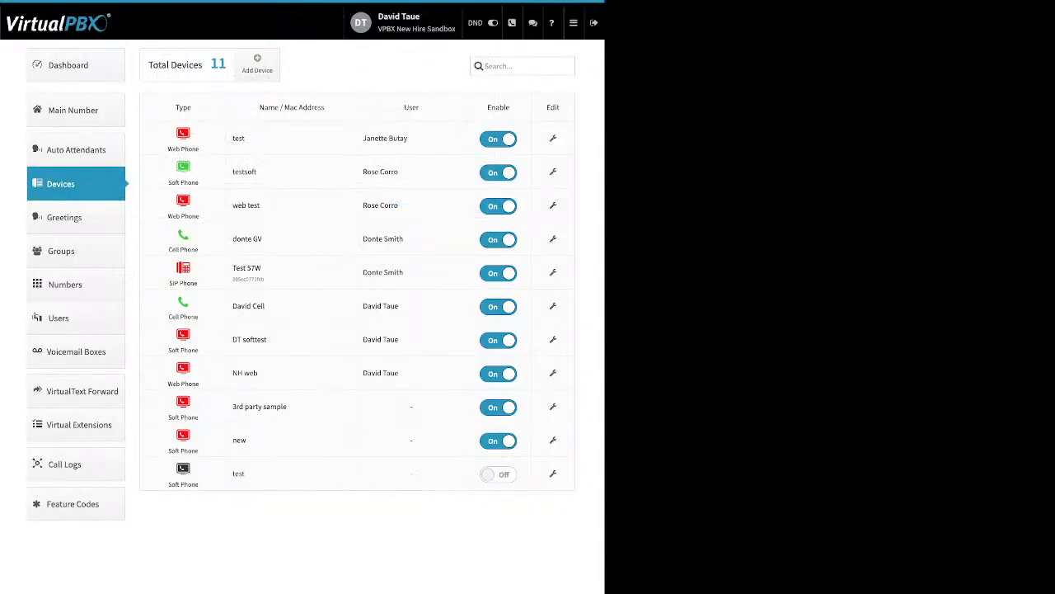
pyautogui.click(64, 217)
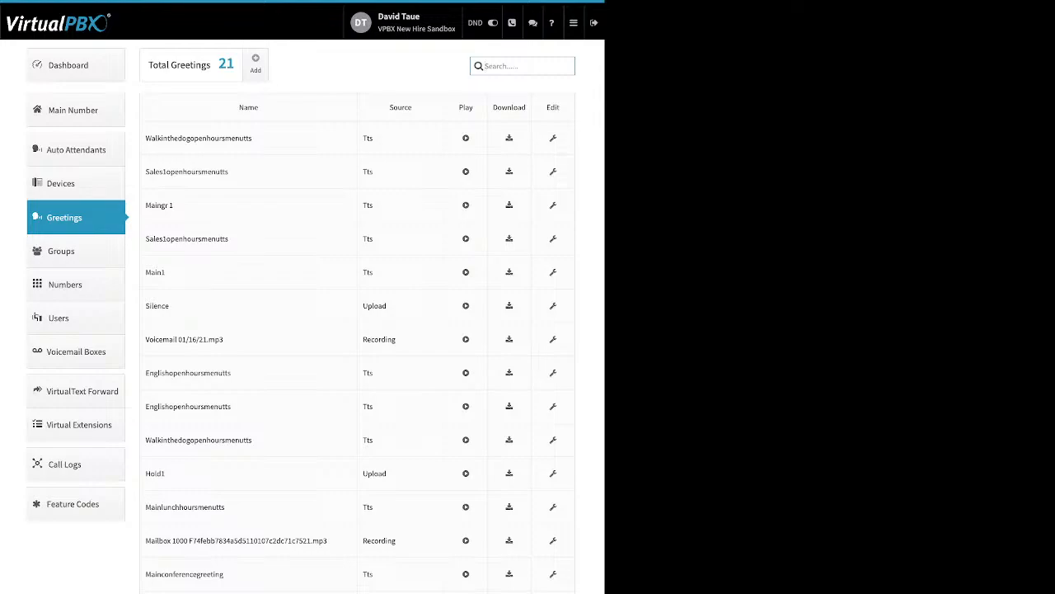
pyautogui.click(255, 62)
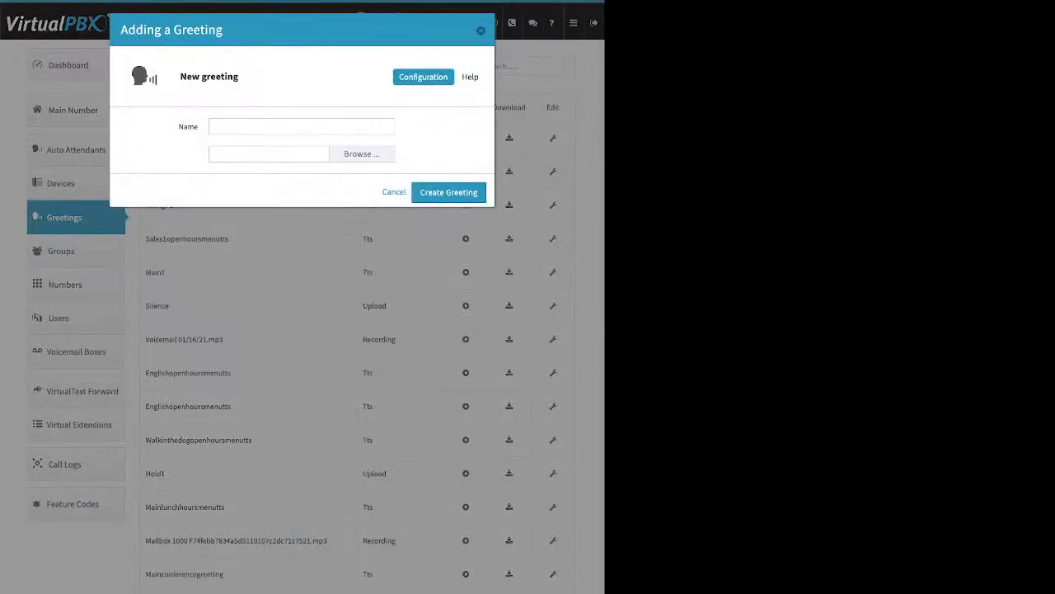
# Step: Touch the greeting Name field and Browse button, then cancel without creating a greeting
pyautogui.click(264, 126)
pyautogui.click(362, 154)
pyautogui.click(394, 192)
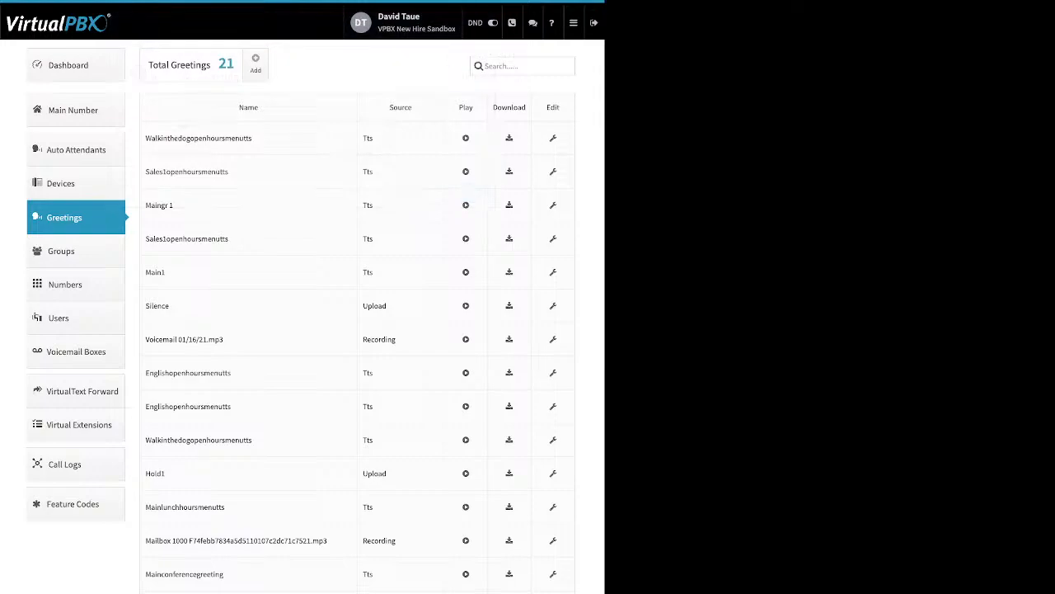
# Step: Point out the Name and Source columns, with Tts, Upload and Recording source examples
pyautogui.moveTo(413, 108); pyautogui.dragTo(389, 108)
pyautogui.doubleClick(249, 108)
pyautogui.doubleClick(368, 139)
pyautogui.doubleClick(375, 306)
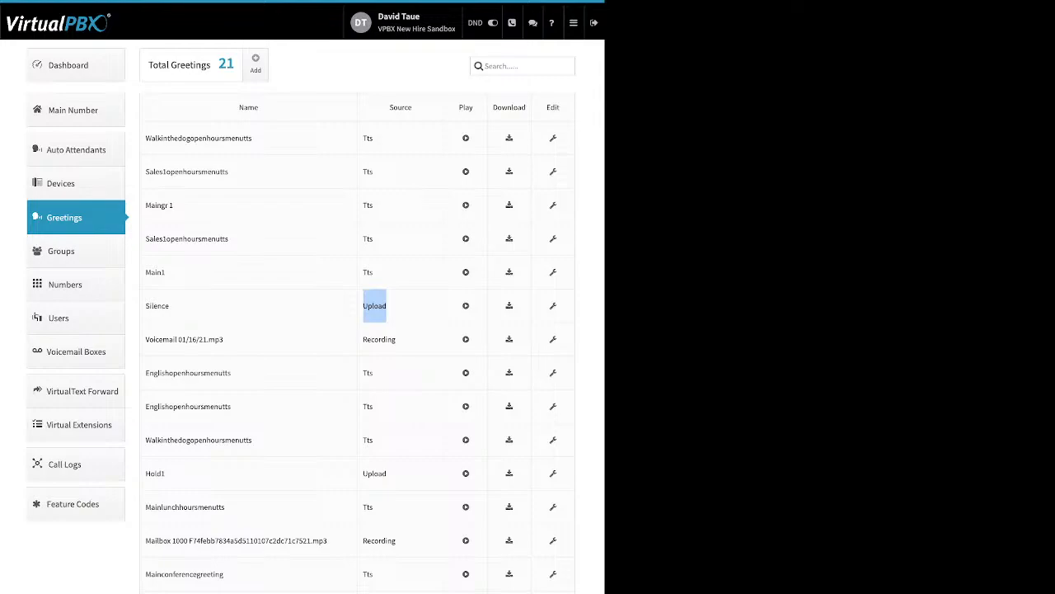
pyautogui.doubleClick(378, 339)
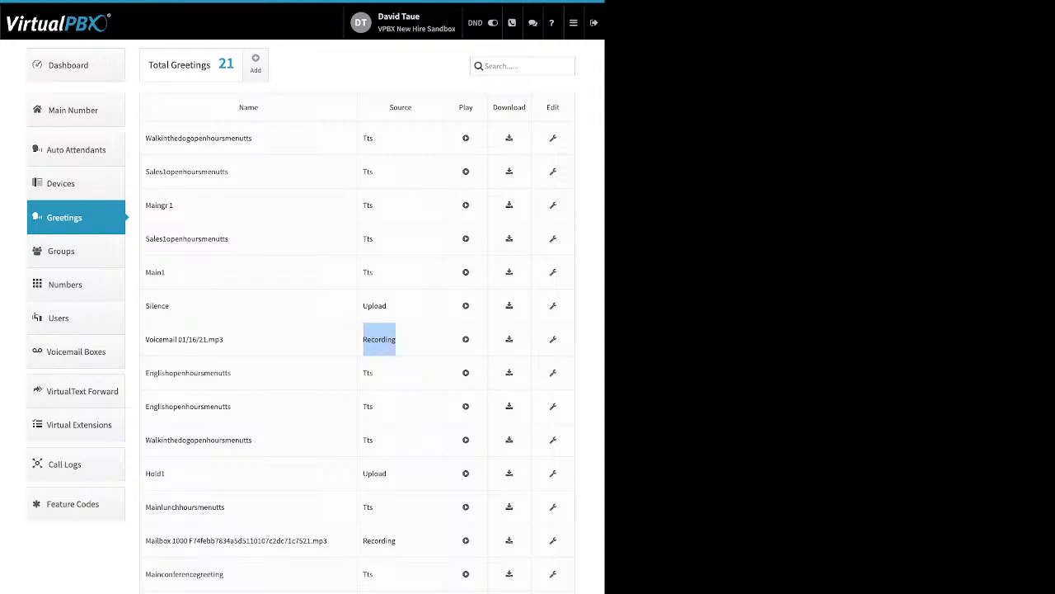
# Step: Point out the Play and Download columns, then edit WalkintheDogOpenHoursMenuTTS
pyautogui.moveTo(459, 107); pyautogui.dragTo(470, 107)
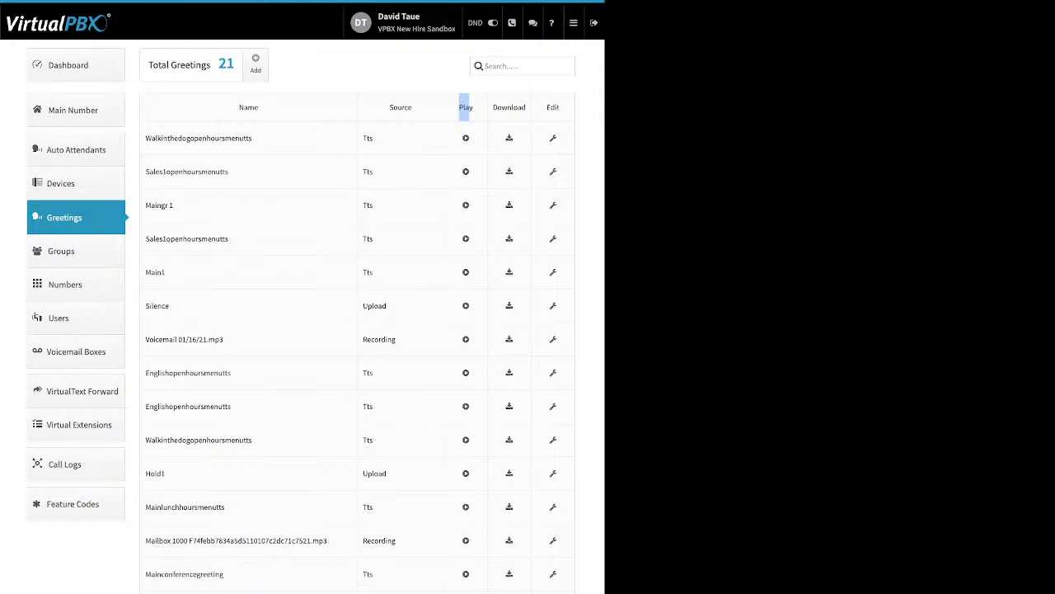
pyautogui.click(562, 108)
pyautogui.moveTo(562, 107); pyautogui.dragTo(239, 107)
pyautogui.click(239, 107)
pyautogui.moveTo(528, 107); pyautogui.dragTo(493, 107)
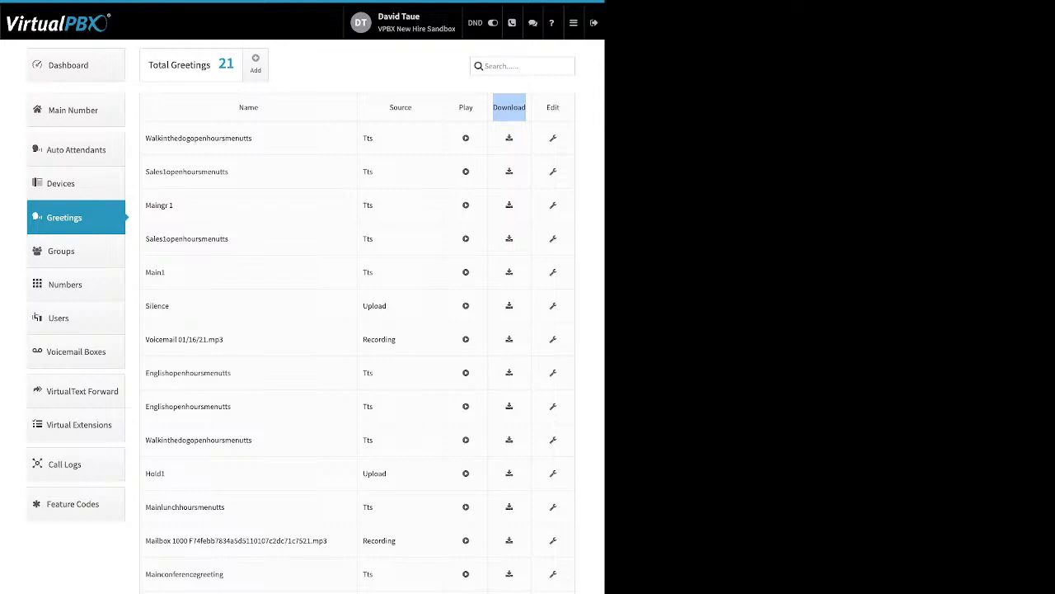
pyautogui.click(553, 139)
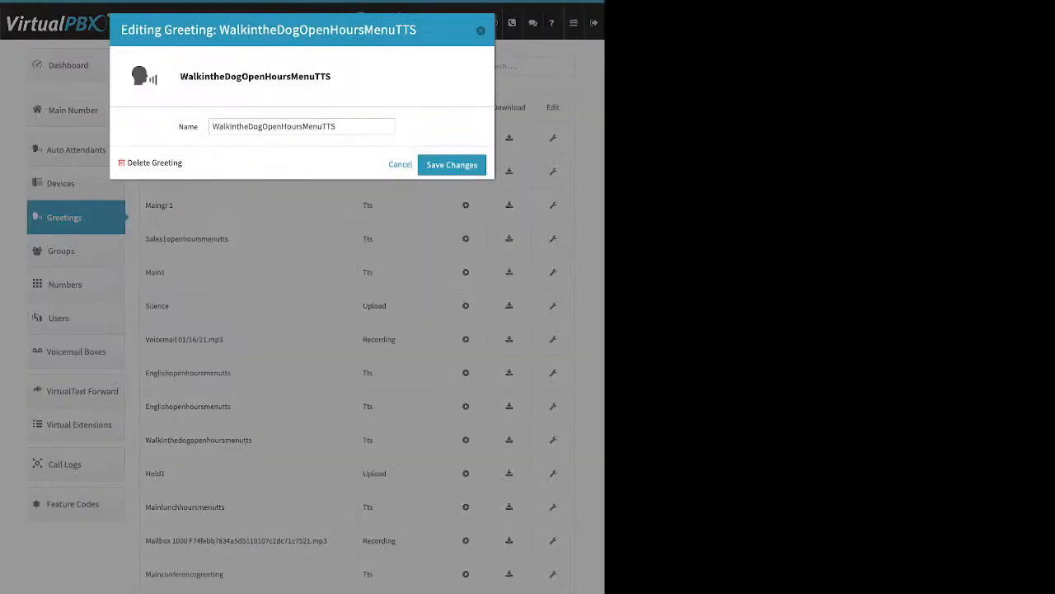
# Step: Replace the greeting name with 'WalktheDog Main', fixing the typo, and save changes
pyautogui.click(338, 126)
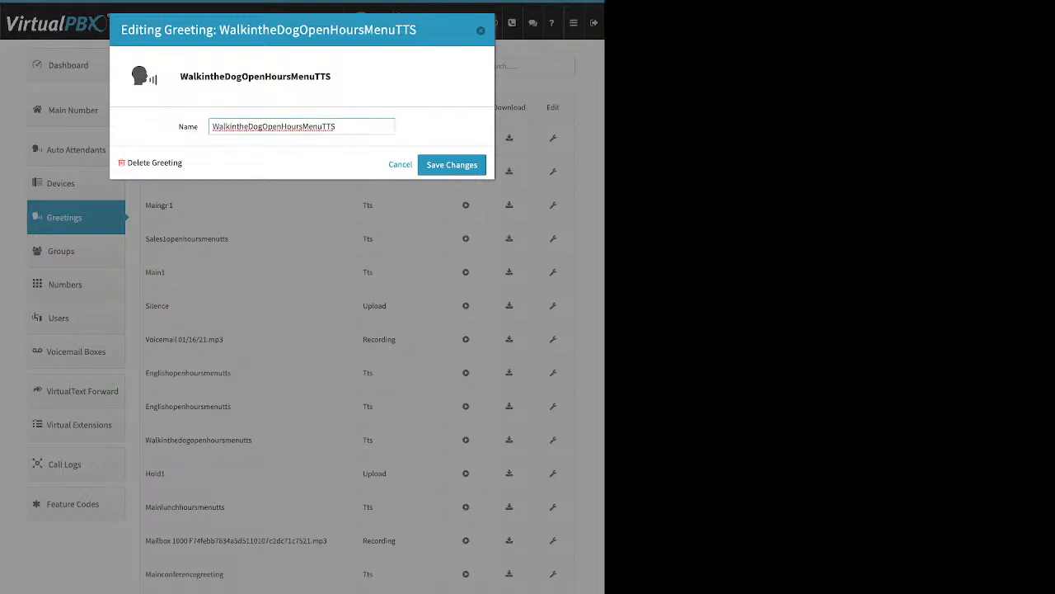
pyautogui.moveTo(337, 126); pyautogui.dragTo(212, 126)
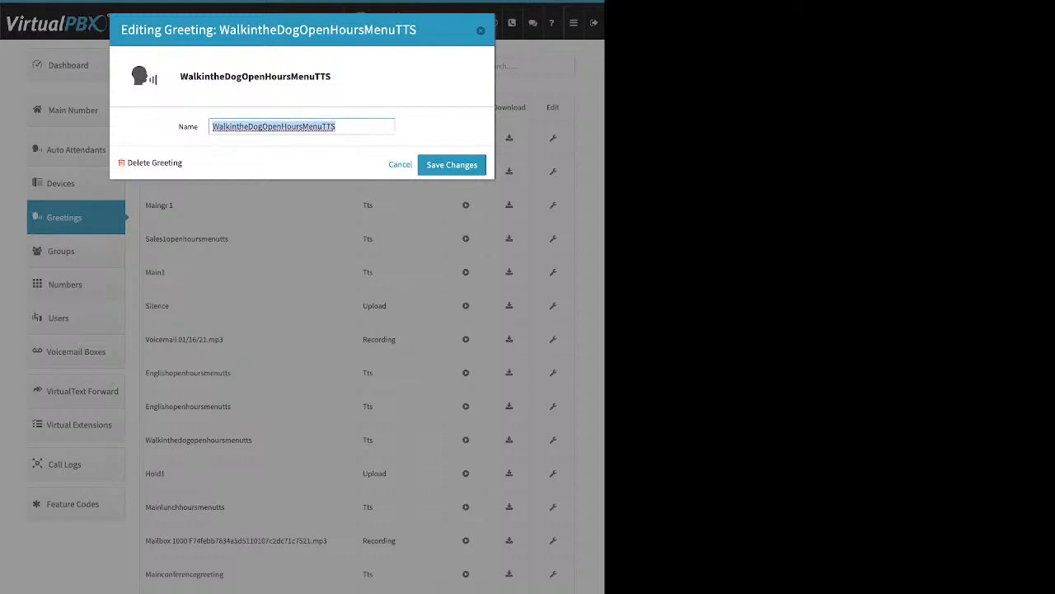
pyautogui.write('Walkthe')
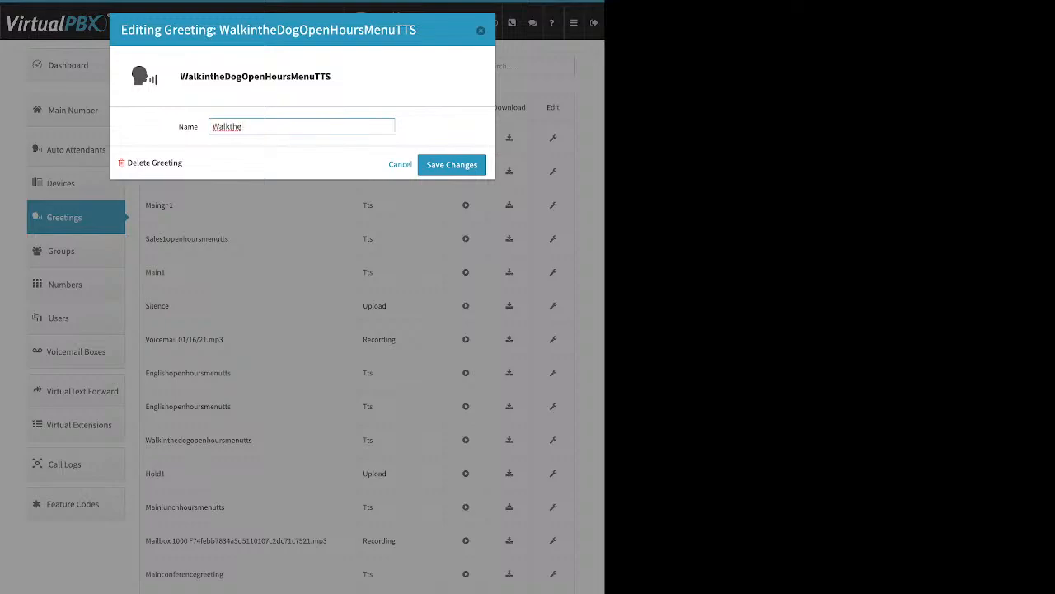
pyautogui.write('Dog Maiun')
pyautogui.press('BackSpace')
pyautogui.press('BackSpace')
pyautogui.write('n')
pyautogui.moveTo(183, 163); pyautogui.dragTo(127, 164)
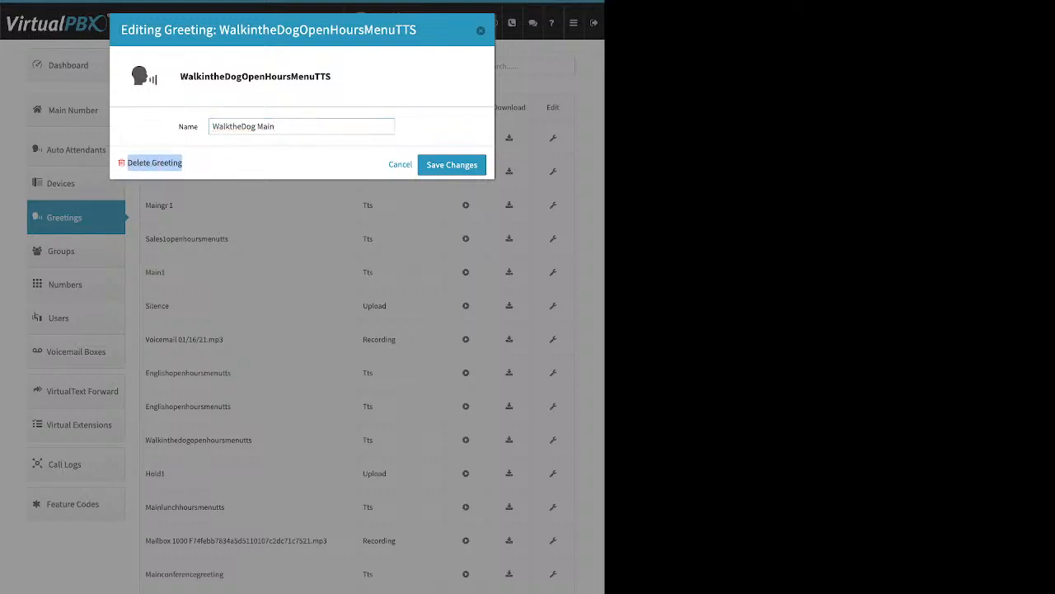
pyautogui.click(452, 165)
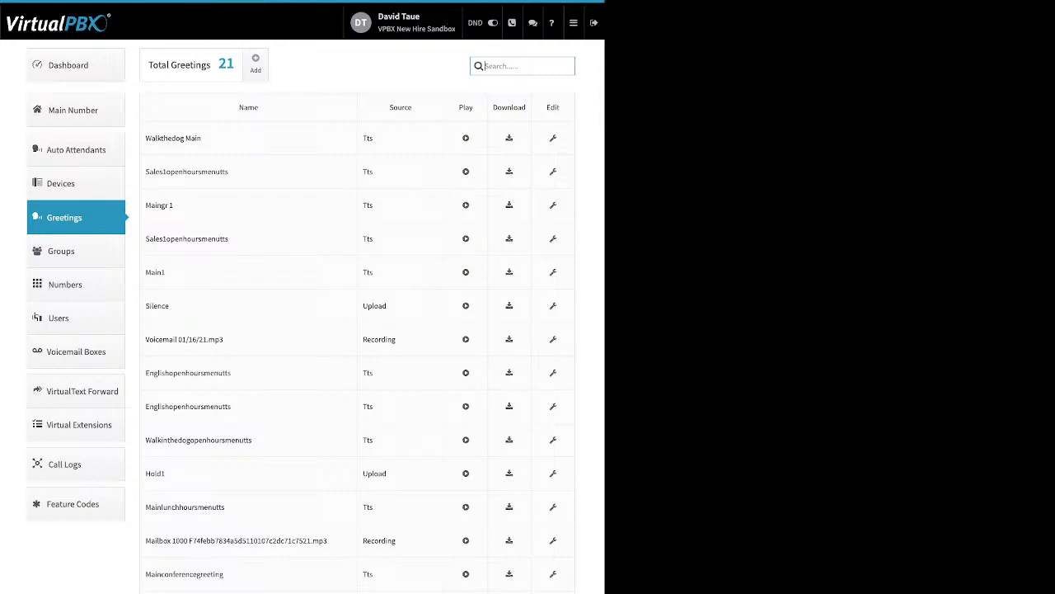
# Step: Delete the second Englishopenhoursmenutts greeting, then go to the Numbers page
pyautogui.moveTo(232, 372); pyautogui.dragTo(177, 372)
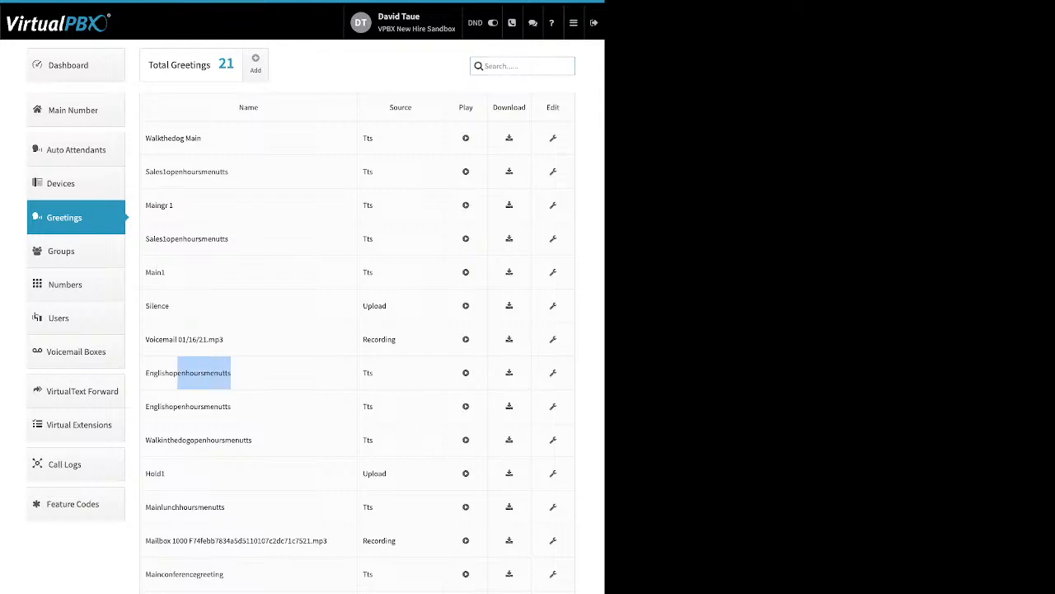
pyautogui.moveTo(232, 406); pyautogui.dragTo(169, 406)
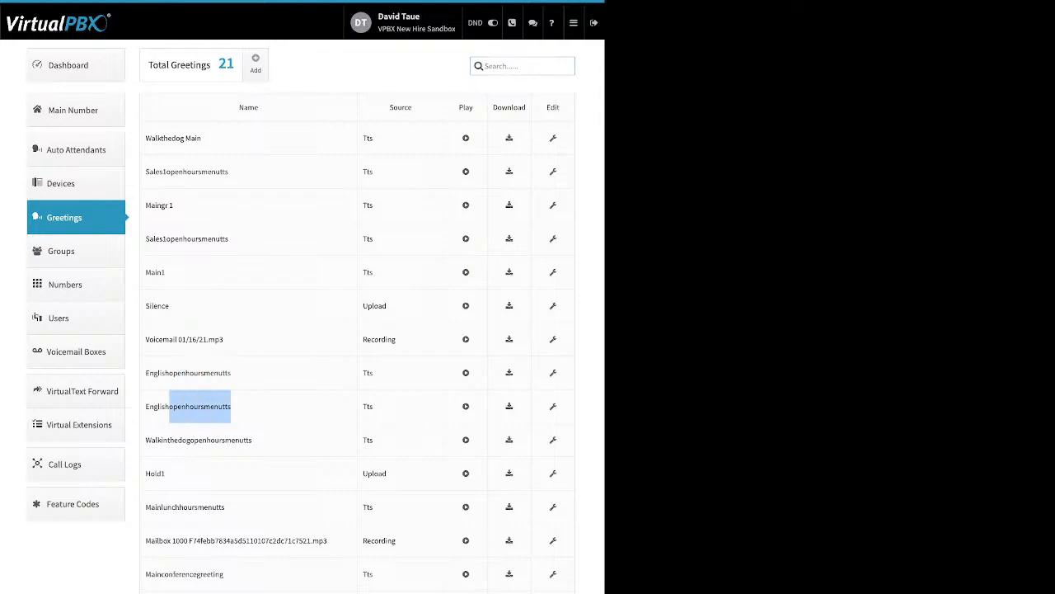
pyautogui.click(553, 373)
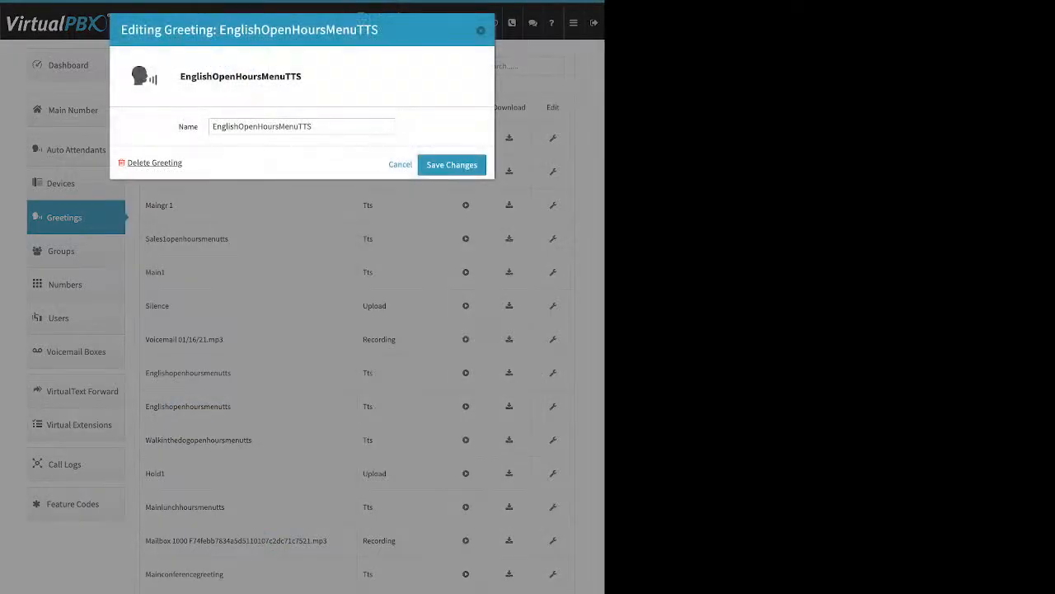
pyautogui.click(154, 162)
pyautogui.click(365, 132)
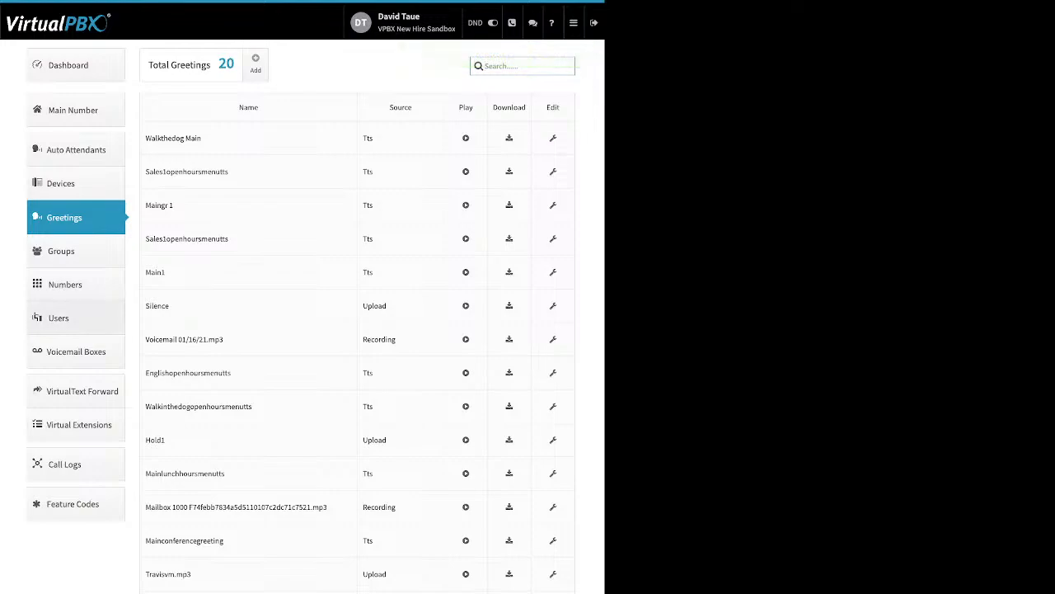
pyautogui.click(65, 284)
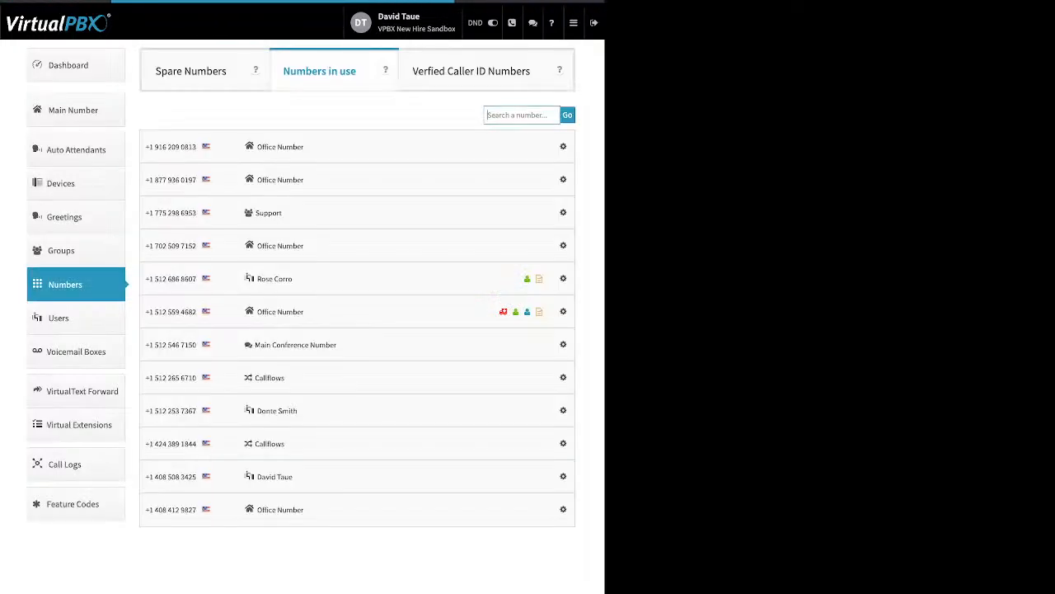
# Step: View an Office Number's Caller-ID, e911, Prepend and Sync options, then show Spare Numbers
pyautogui.click(563, 246)
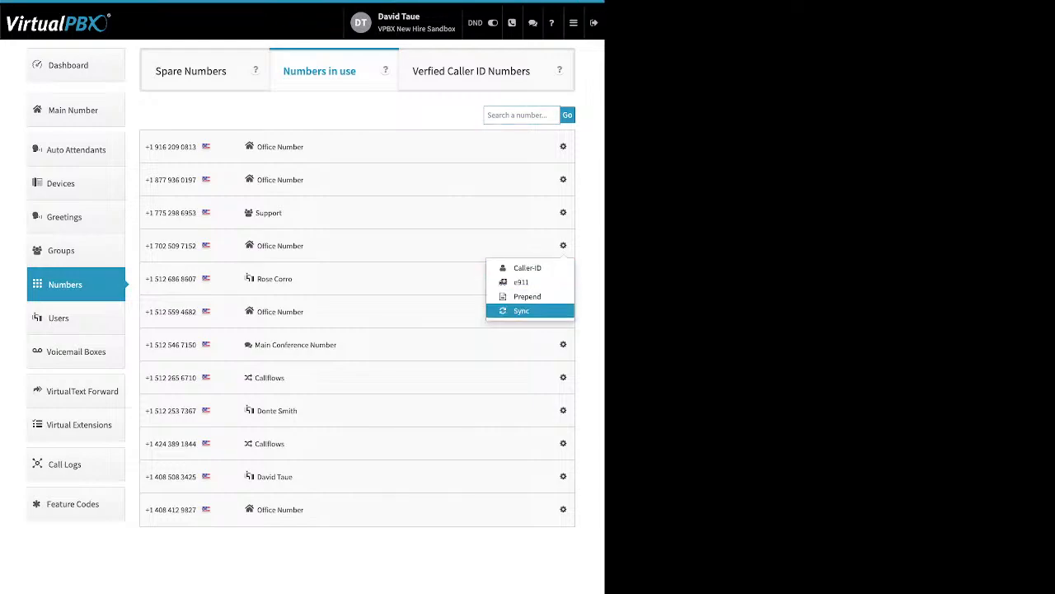
pyautogui.click(191, 71)
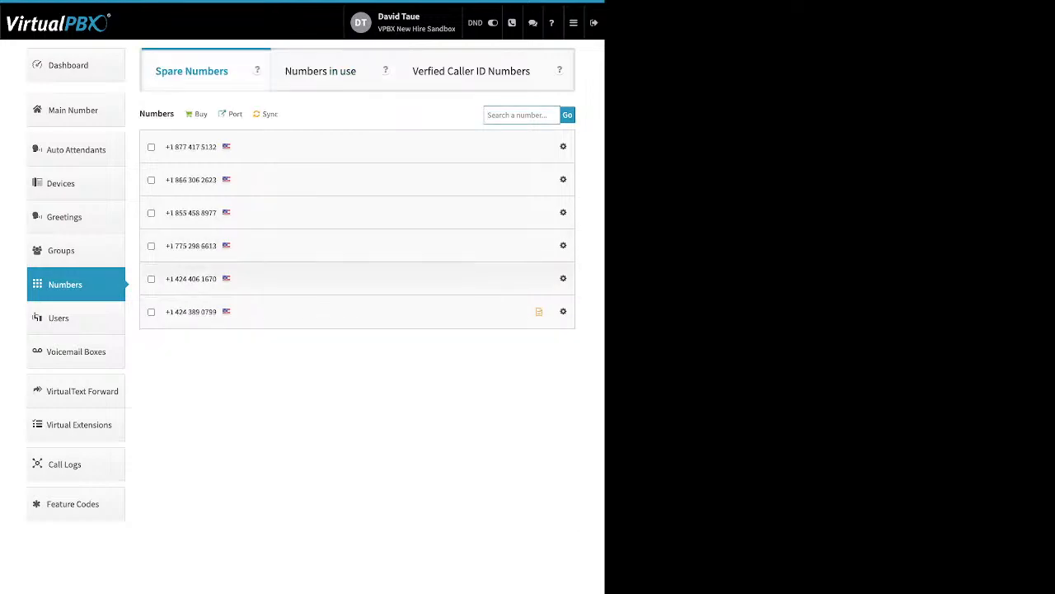
# Step: Tick the first two spare numbers, delete them, and close the deletion summary
pyautogui.click(151, 179)
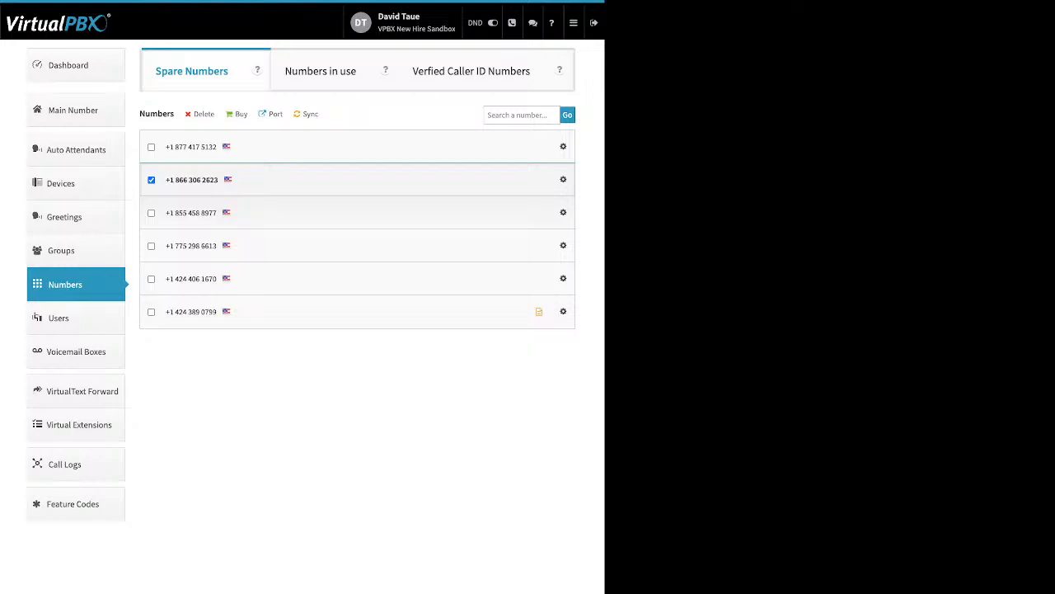
pyautogui.click(151, 146)
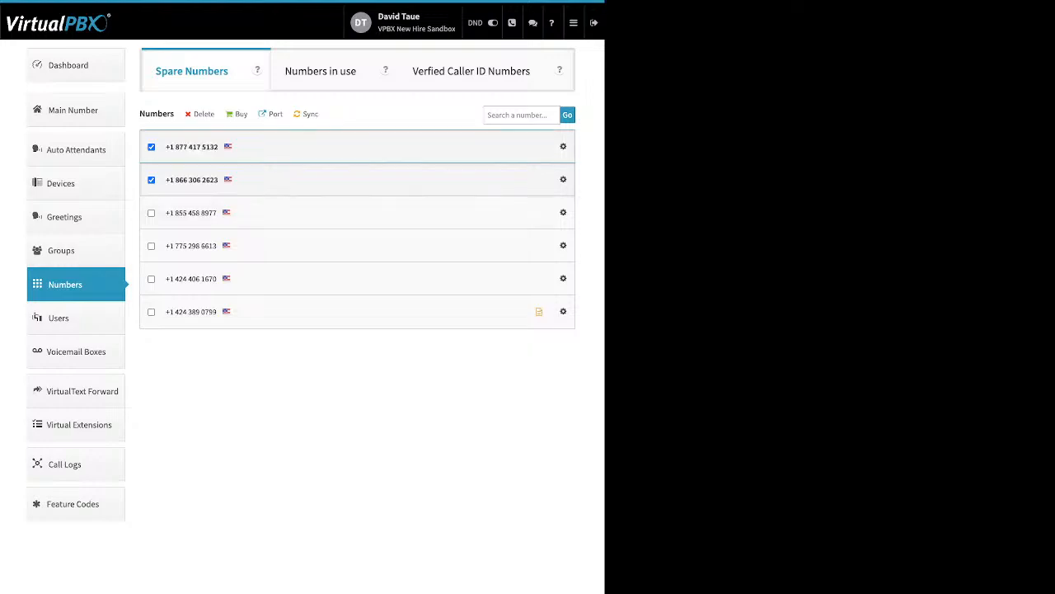
pyautogui.click(204, 113)
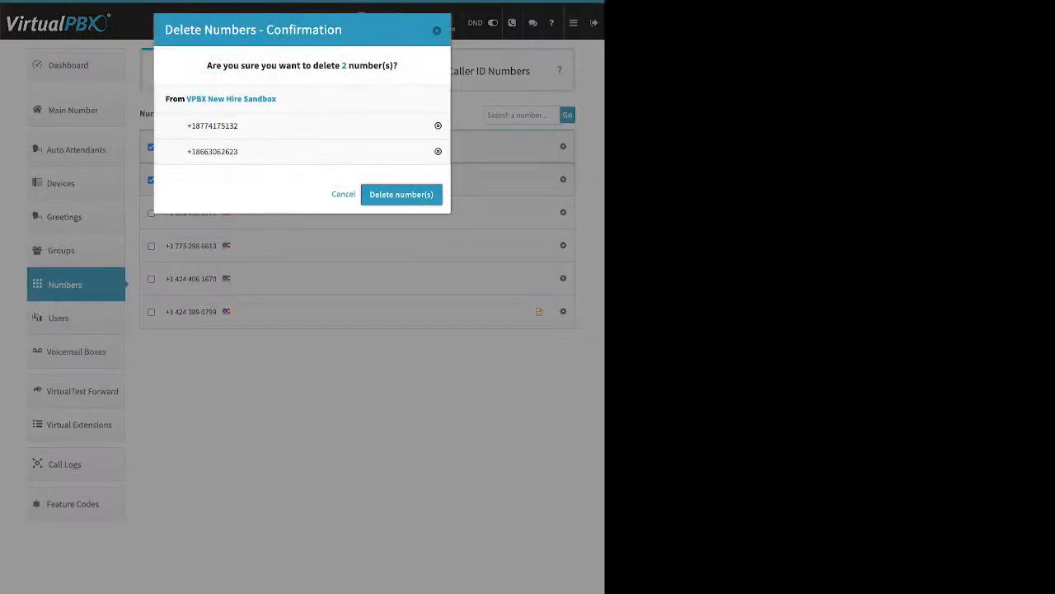
pyautogui.click(401, 195)
pyautogui.click(302, 316)
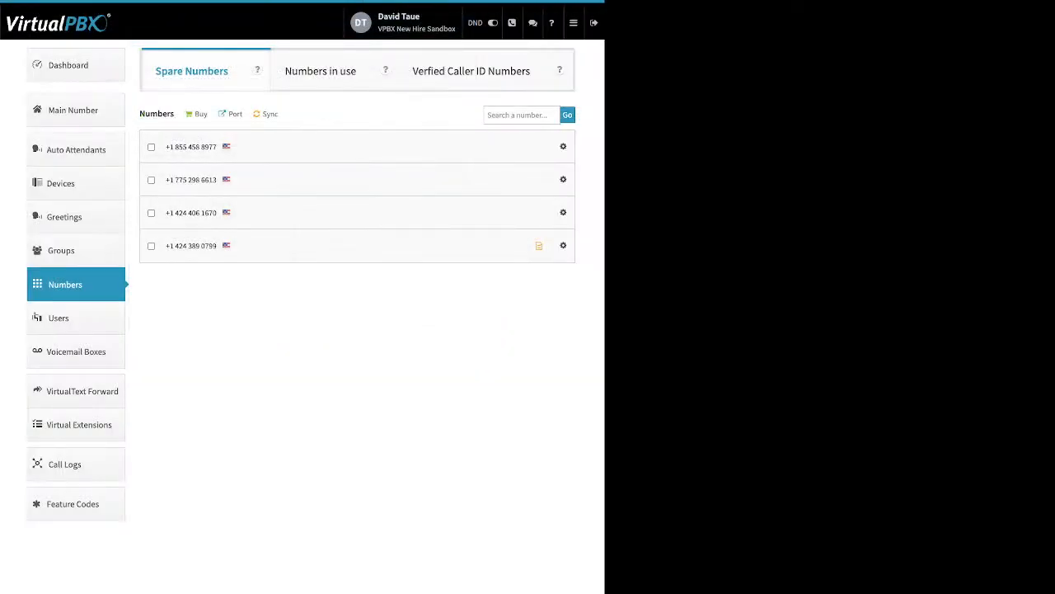
pyautogui.click(198, 114)
pyautogui.click(231, 114)
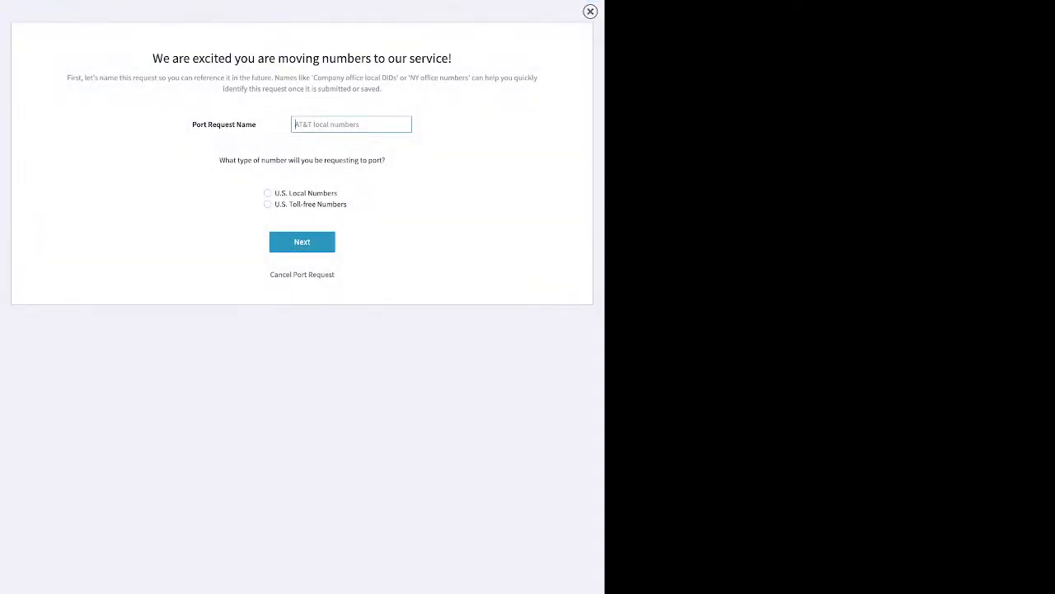
pyautogui.write('test')
pyautogui.click(302, 242)
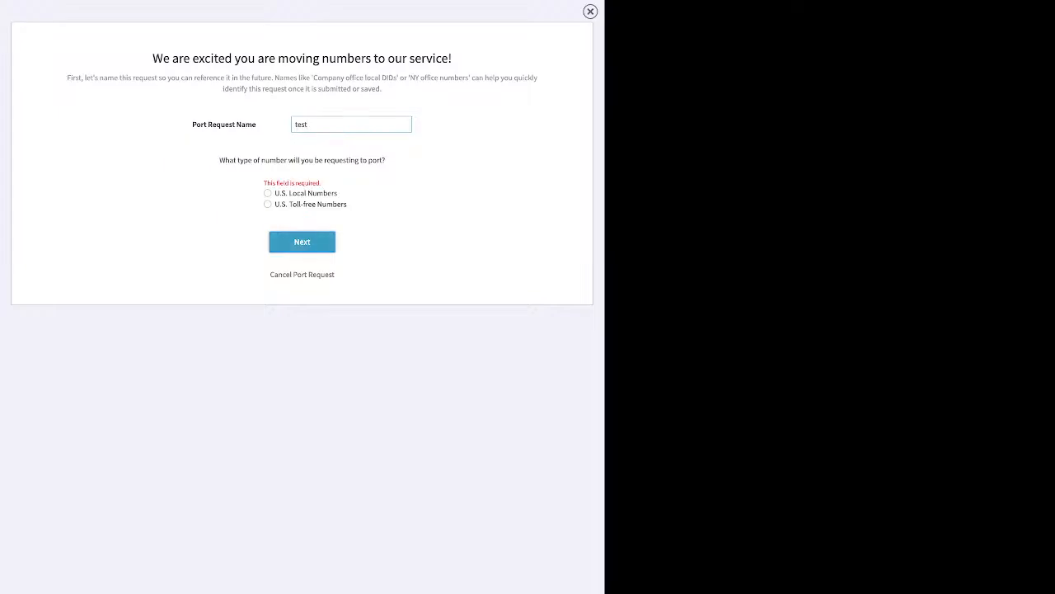
pyautogui.click(268, 193)
pyautogui.click(302, 242)
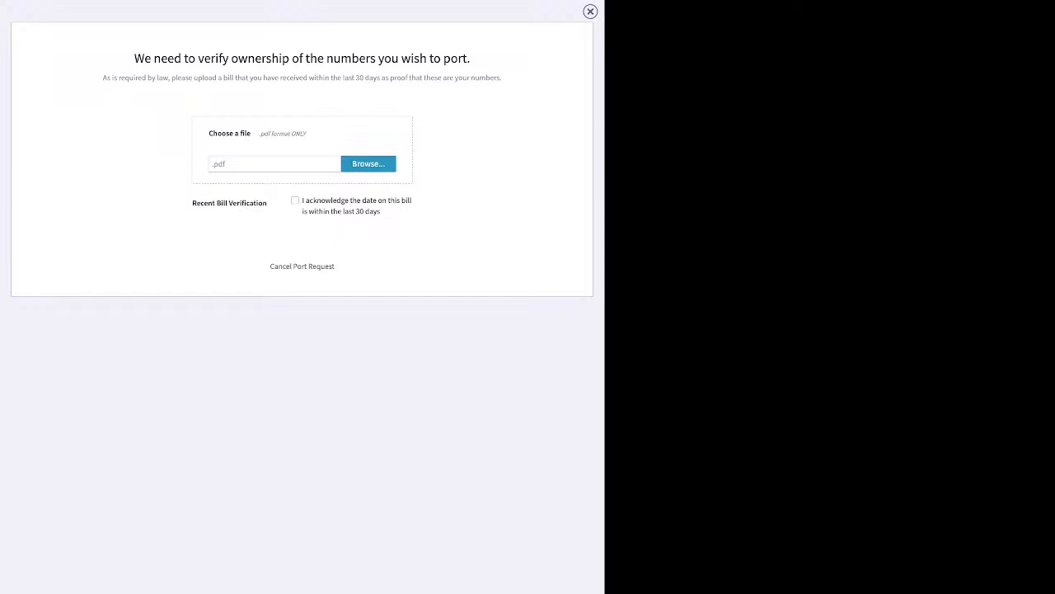
pyautogui.click(591, 11)
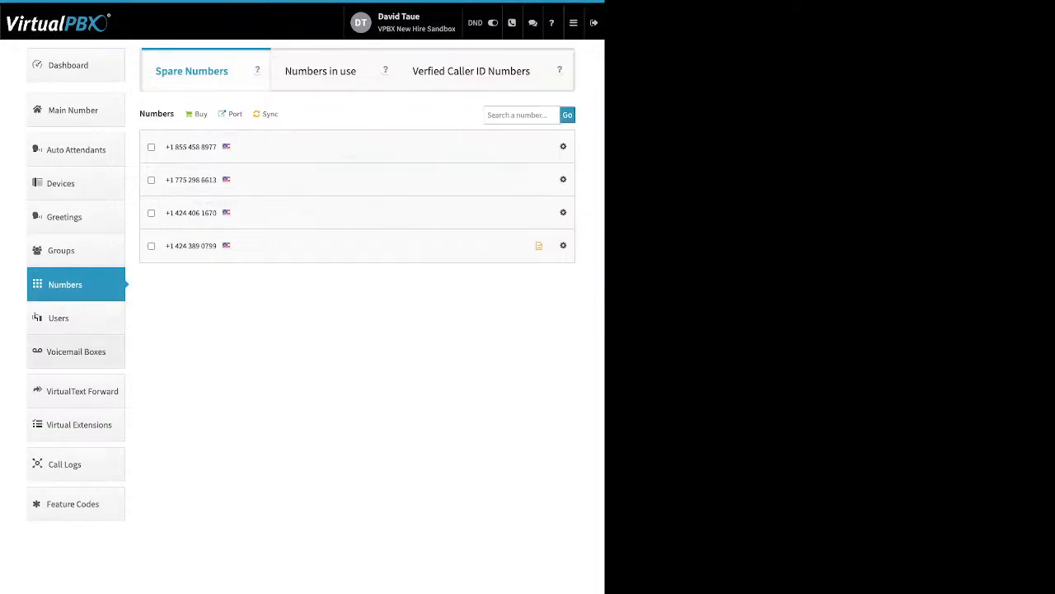
pyautogui.click(76, 352)
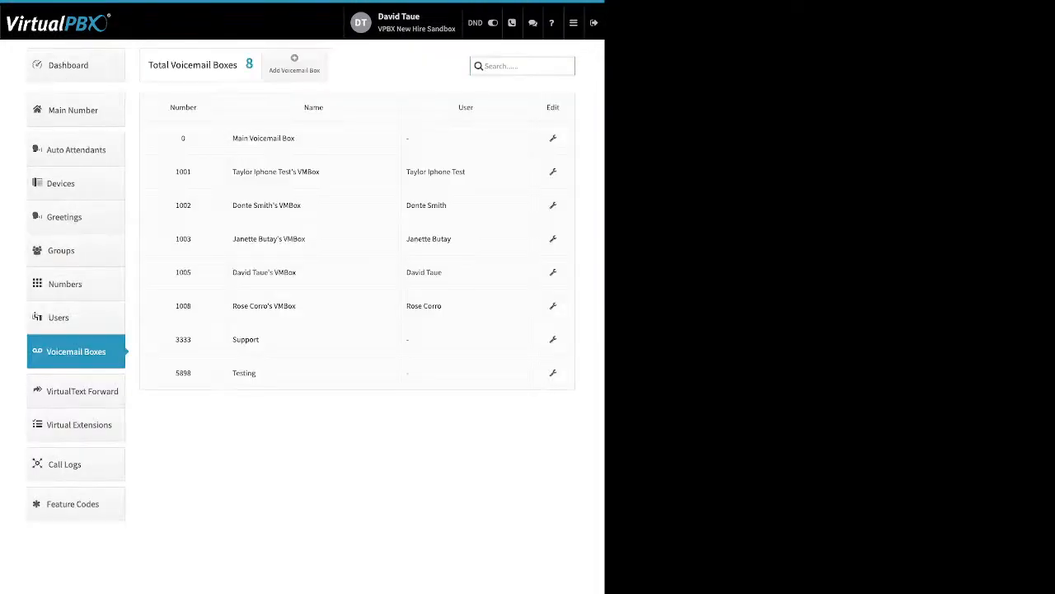
# Step: Preview and cancel the Add Voicemail Box form, then open the Support box's settings (number 3333)
pyautogui.moveTo(476, 108); pyautogui.dragTo(457, 108)
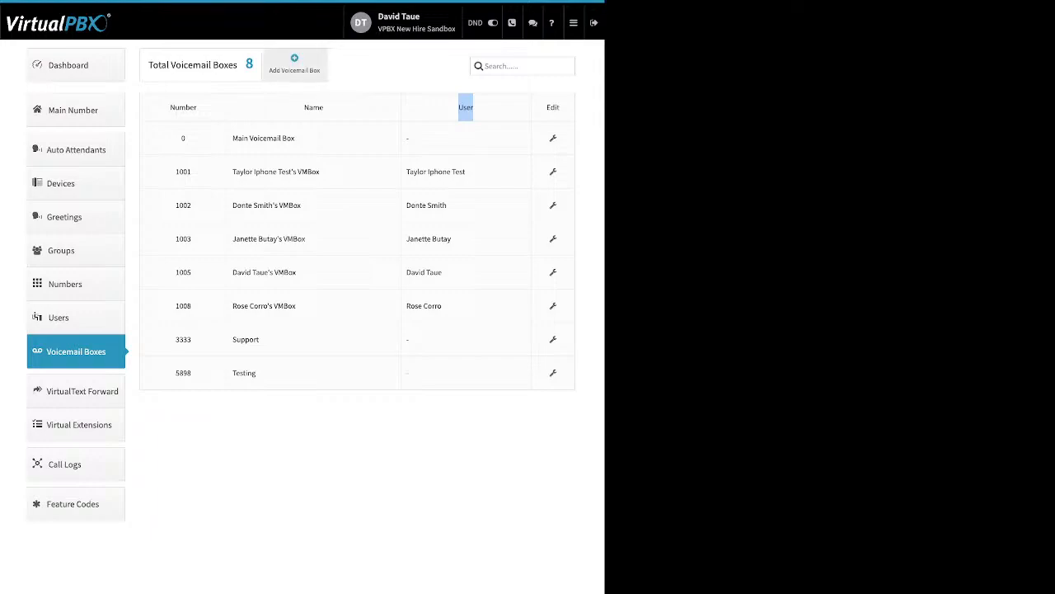
pyautogui.click(371, 68)
pyautogui.click(294, 64)
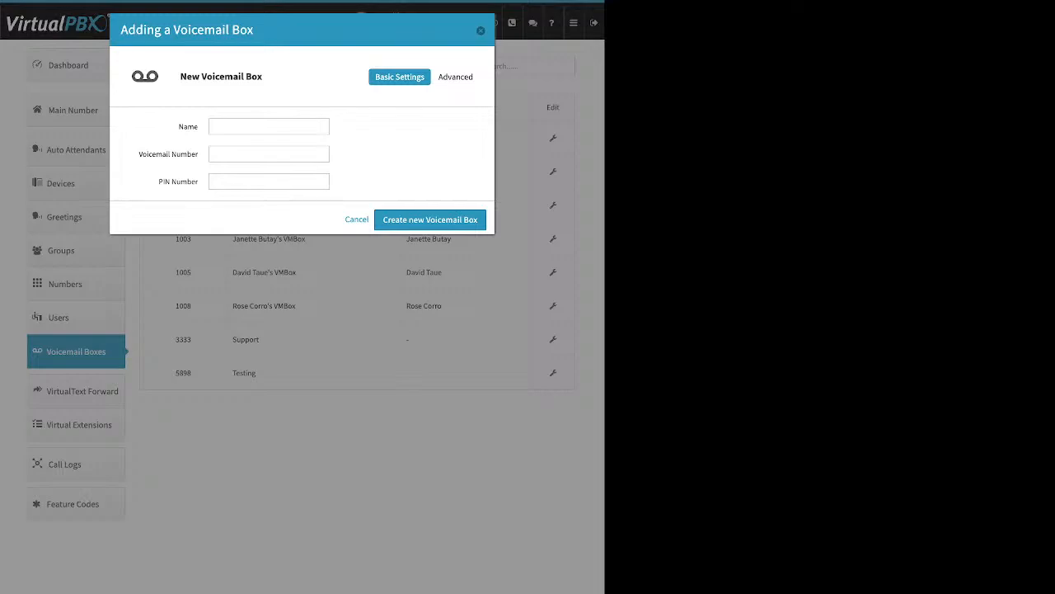
pyautogui.moveTo(179, 127); pyautogui.dragTo(194, 127)
pyautogui.moveTo(139, 154); pyautogui.dragTo(198, 182)
pyautogui.press('Escape')
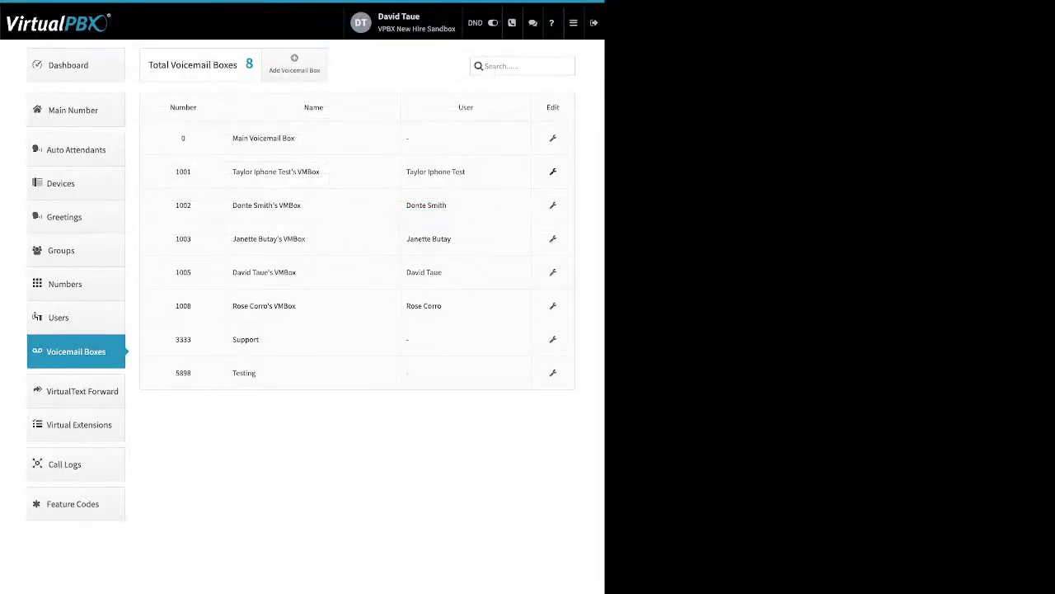
pyautogui.click(553, 340)
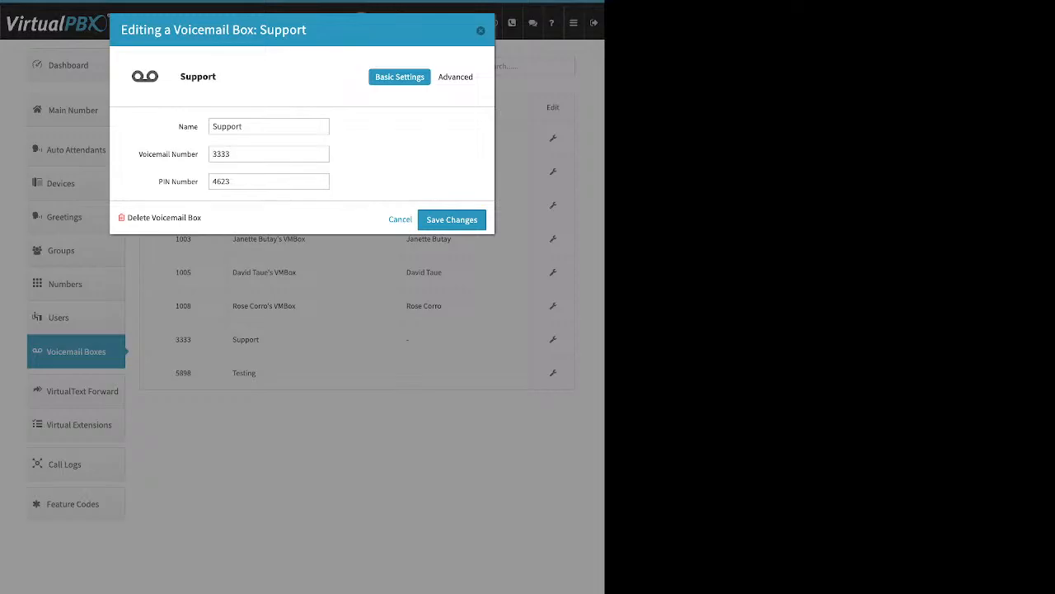
# Step: Point out the Support box's Voicemail Number and PIN Number fields
pyautogui.doubleClick(164, 182)
pyautogui.moveTo(149, 154); pyautogui.dragTo(198, 154)
pyautogui.click(168, 155)
pyautogui.moveTo(137, 154); pyautogui.dragTo(200, 182)
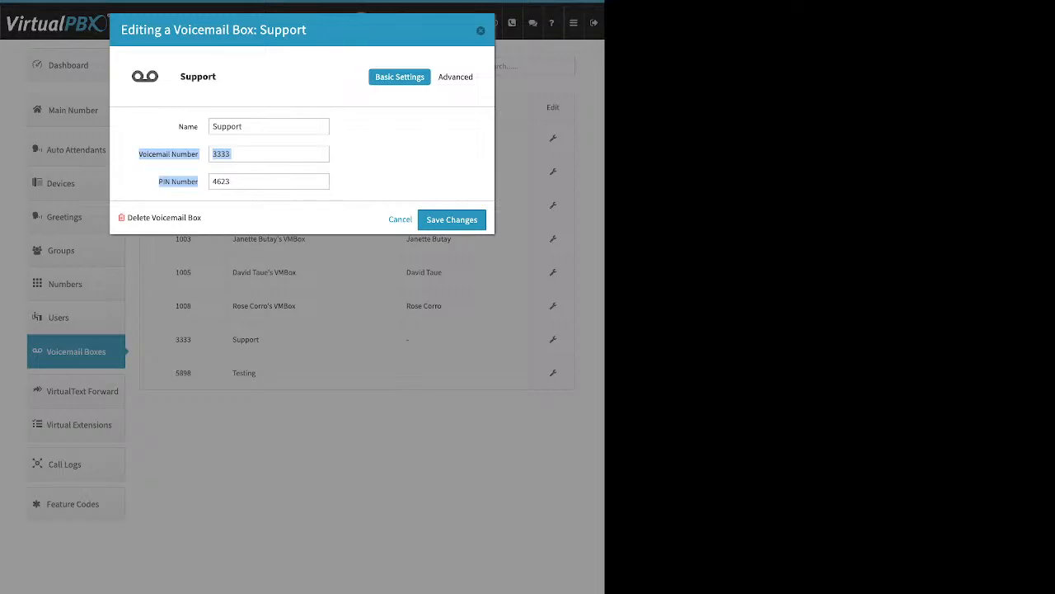
# Step: Switch to Advanced > Greeting Media and point out the Media and Temporary greeting settings
pyautogui.click(458, 77)
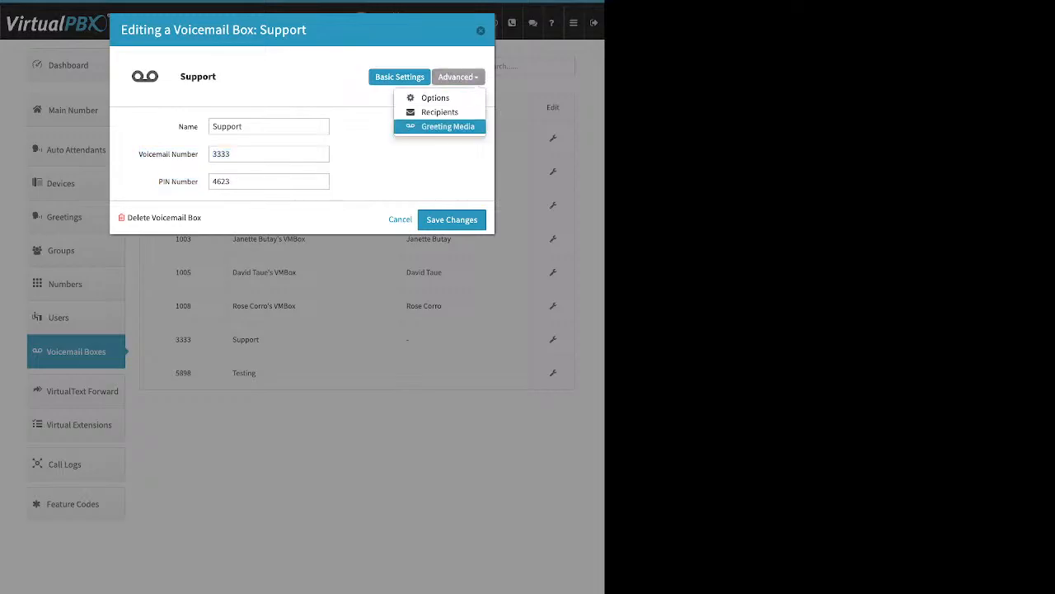
pyautogui.click(448, 126)
pyautogui.moveTo(159, 156); pyautogui.dragTo(170, 156)
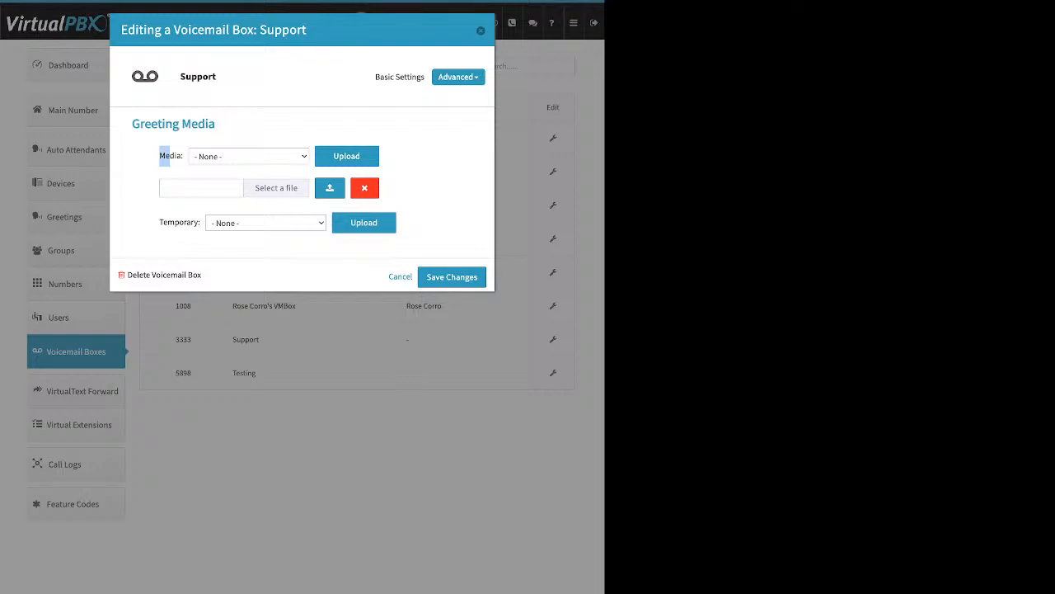
pyautogui.click(170, 157)
pyautogui.moveTo(159, 191); pyautogui.dragTo(194, 191)
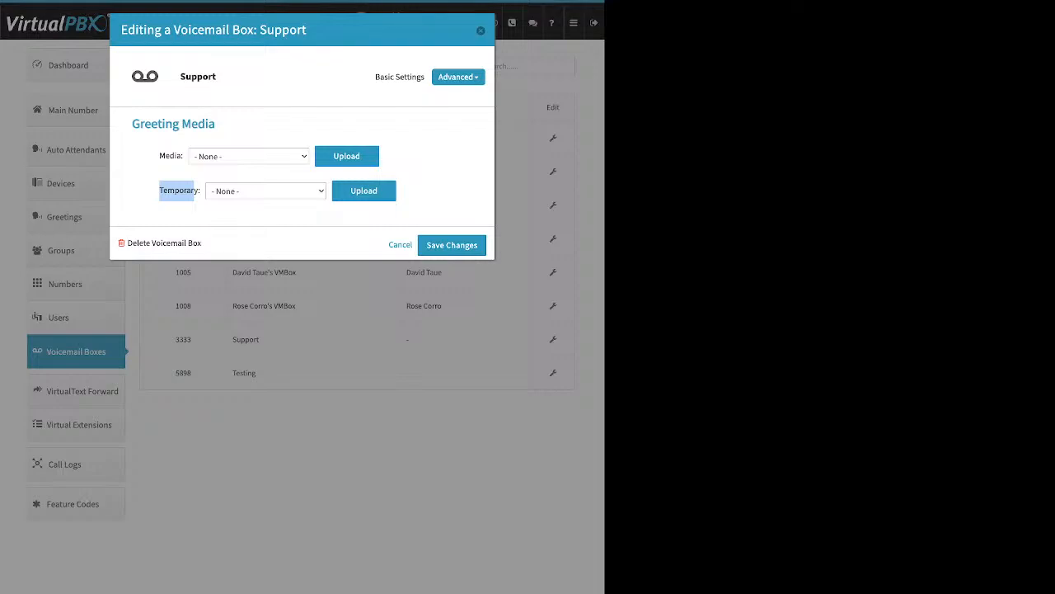
# Step: Switch to Advanced > Recipients and add a blank notification recipient entry
pyautogui.click(459, 76)
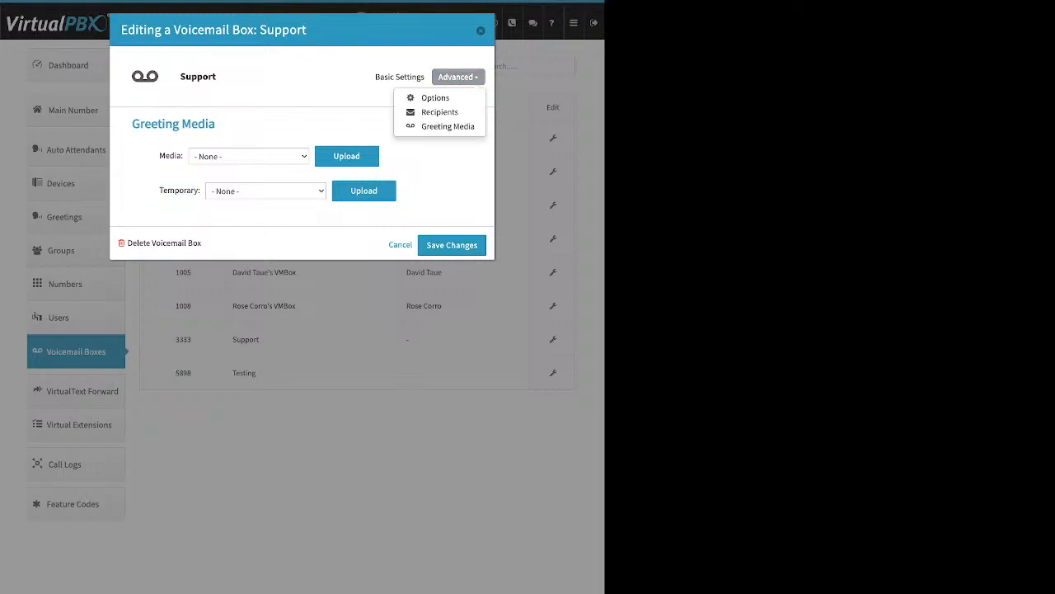
pyautogui.click(439, 112)
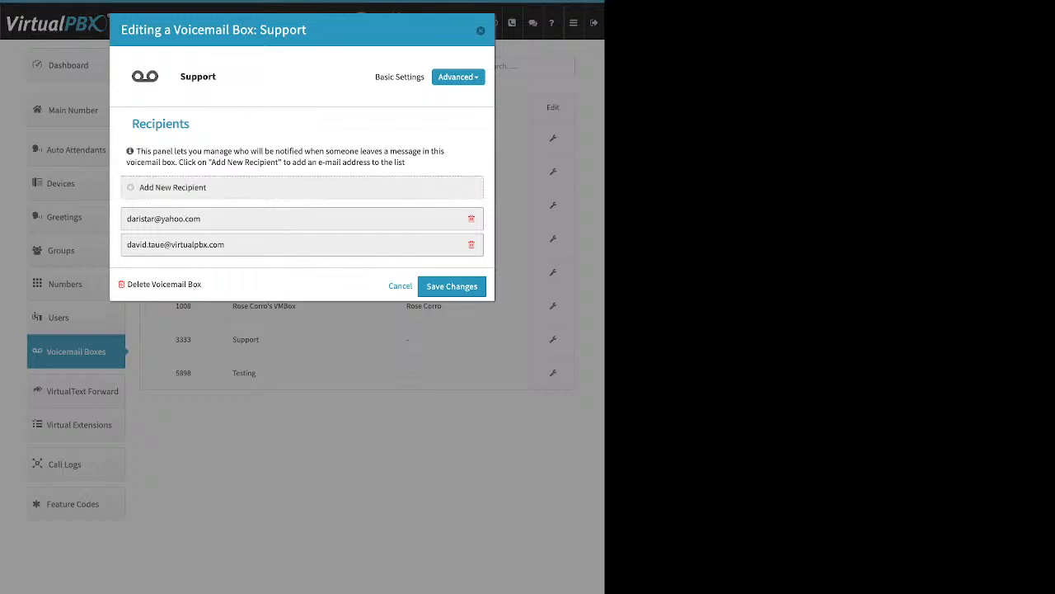
pyautogui.click(172, 188)
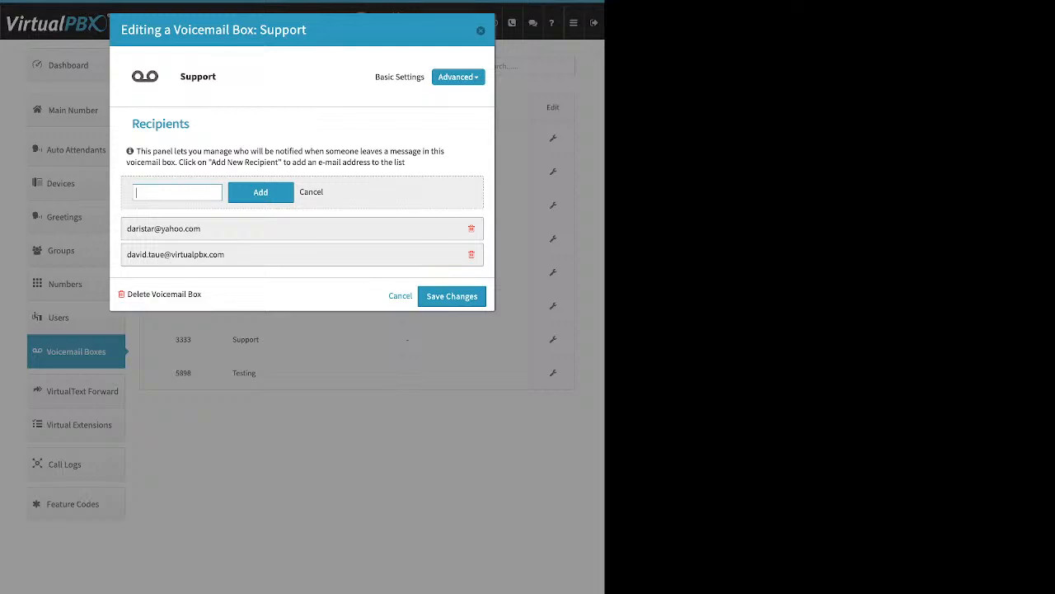
# Step: Switch to Advanced > Options, showing mp3 media extension, account-default timezone and PIN required
pyautogui.moveTo(180, 77); pyautogui.dragTo(208, 77)
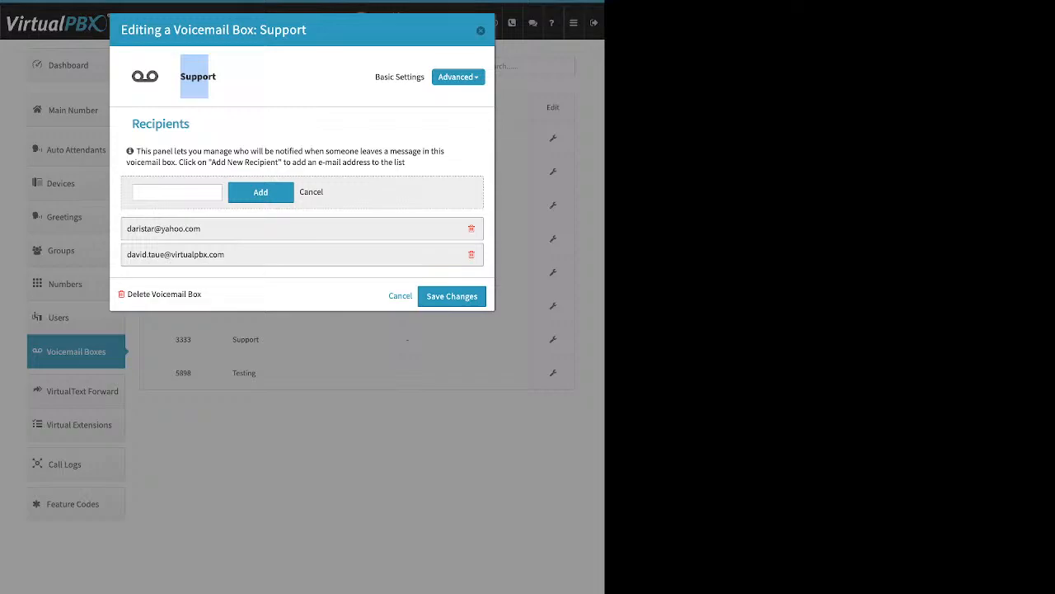
pyautogui.click(459, 77)
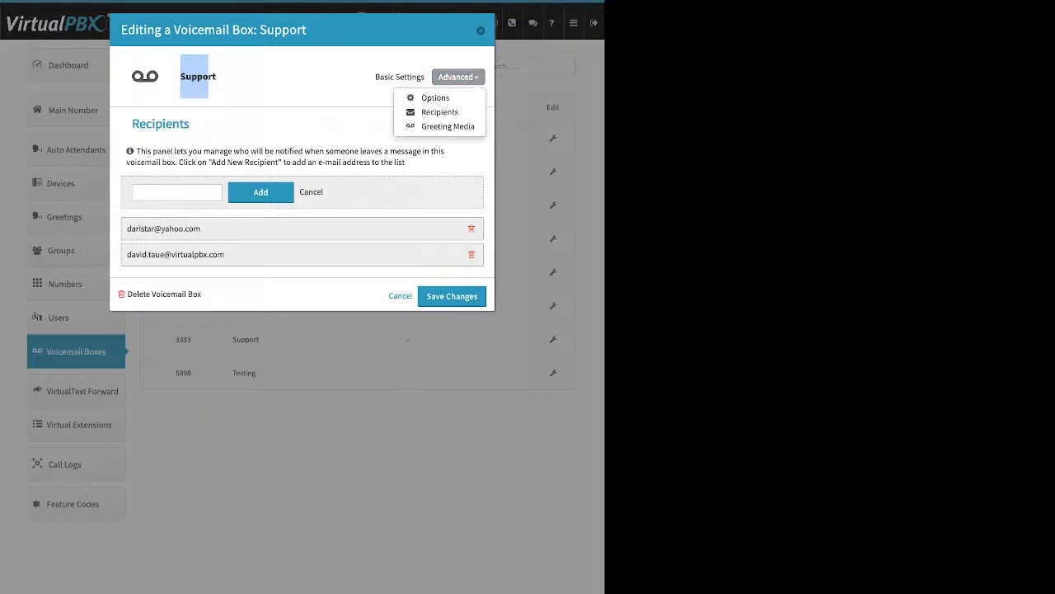
pyautogui.click(436, 97)
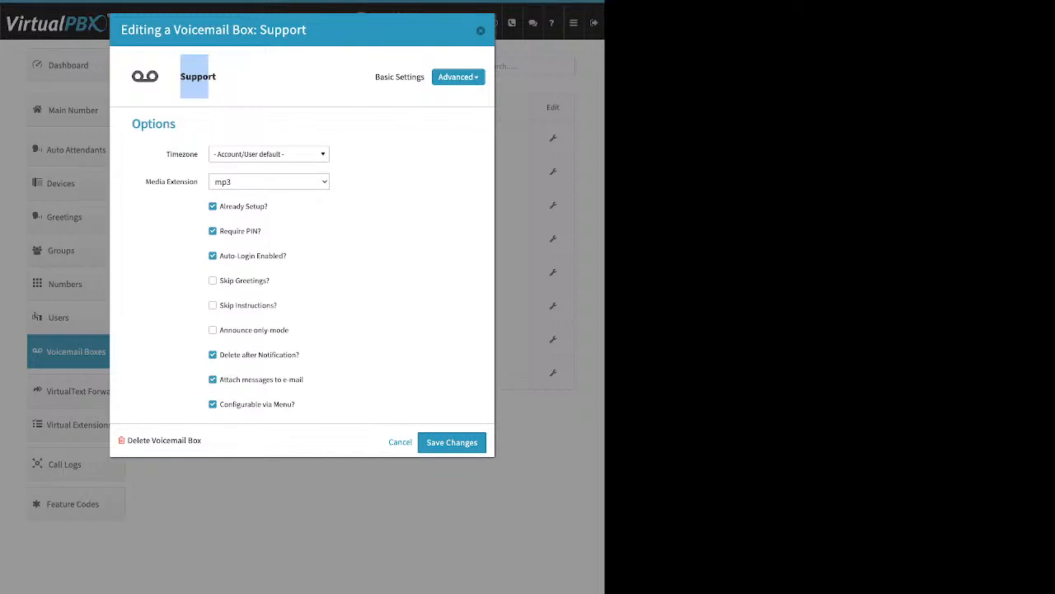
# Step: Point out Already Setup, Delete after Notification and Attach messages to e-mail, then close the dialog unchanged
pyautogui.moveTo(243, 207)
pyautogui.moveTo(266, 206); pyautogui.dragTo(219, 206)
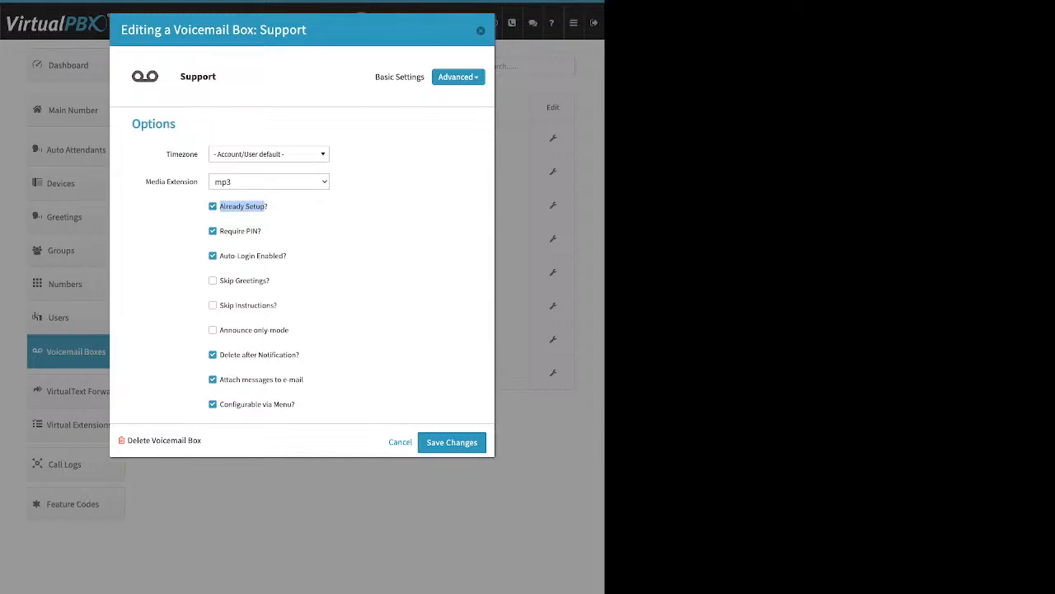
pyautogui.moveTo(299, 355); pyautogui.dragTo(219, 354)
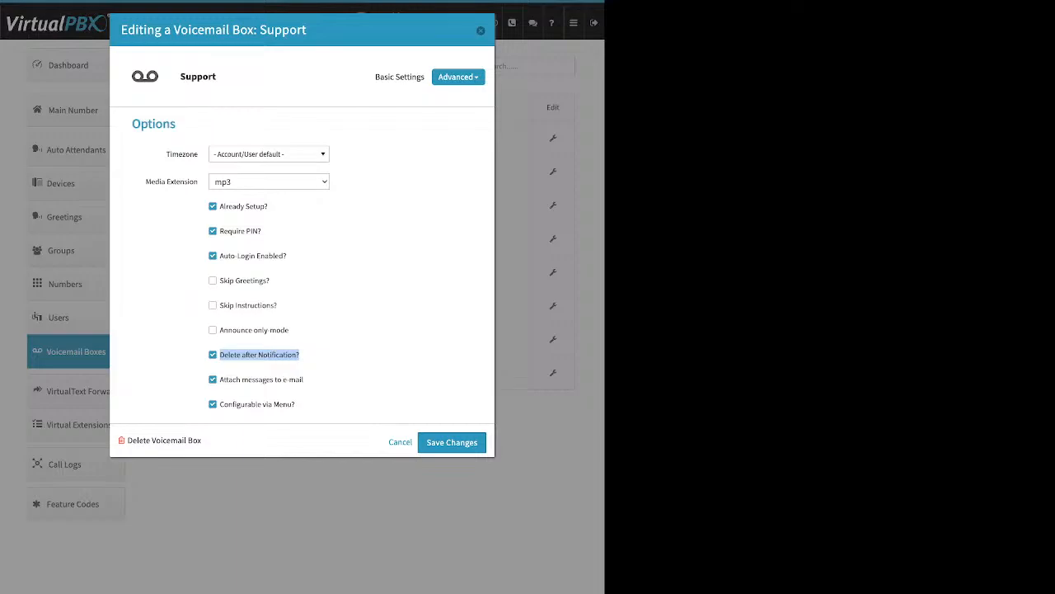
pyautogui.moveTo(307, 379); pyautogui.dragTo(219, 379)
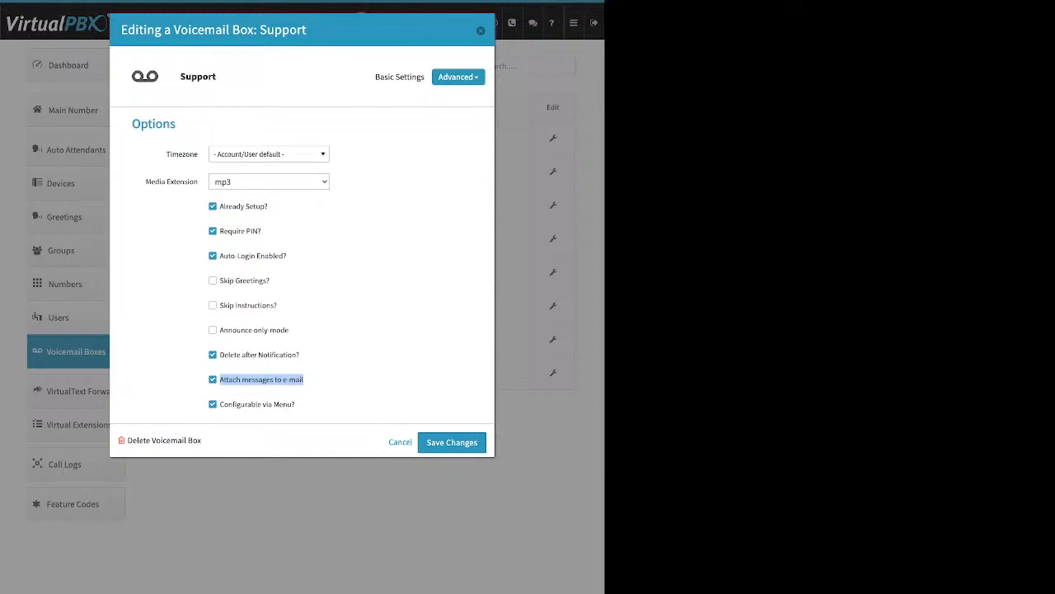
pyautogui.click(481, 30)
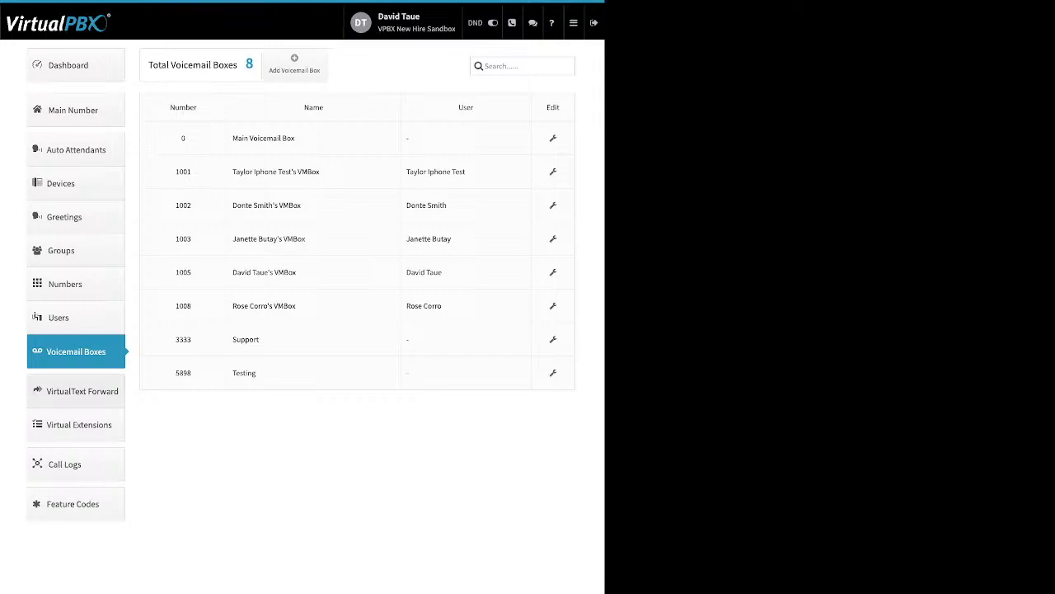
# Step: Open VirtualText Forward and preview the new text forward form's Email and Webhook fields without saving
pyautogui.click(76, 391)
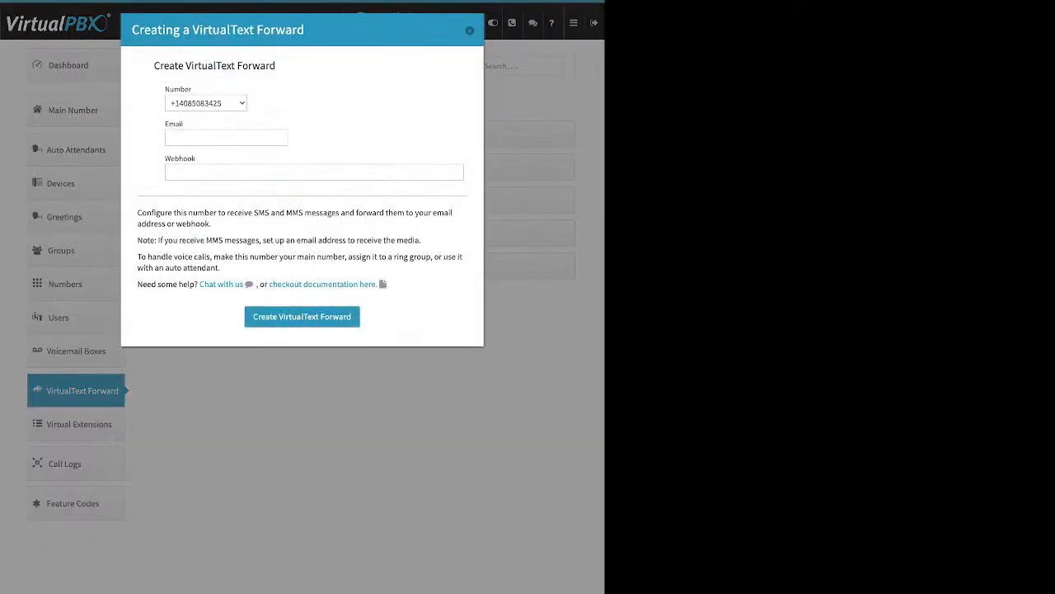
pyautogui.doubleClick(179, 124)
pyautogui.click(183, 125)
pyautogui.moveTo(171, 158); pyautogui.dragTo(196, 158)
pyautogui.click(196, 159)
pyautogui.click(470, 30)
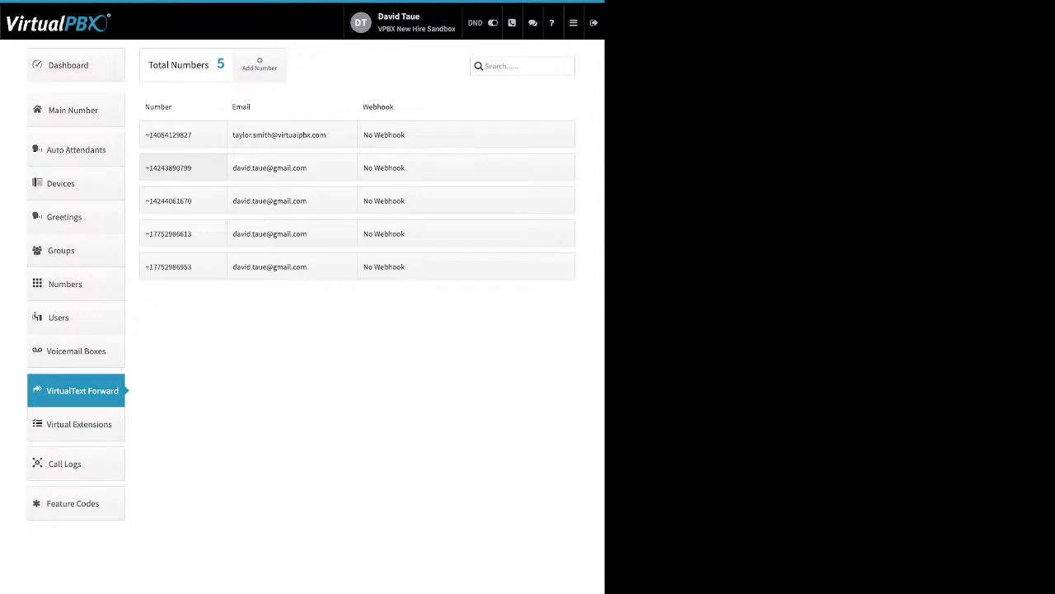
# Step: Cancel an edit of the second number's forwarding e-mail, then open Virtual Extensions (VPBX Test, 1007)
pyautogui.doubleClick(291, 167)
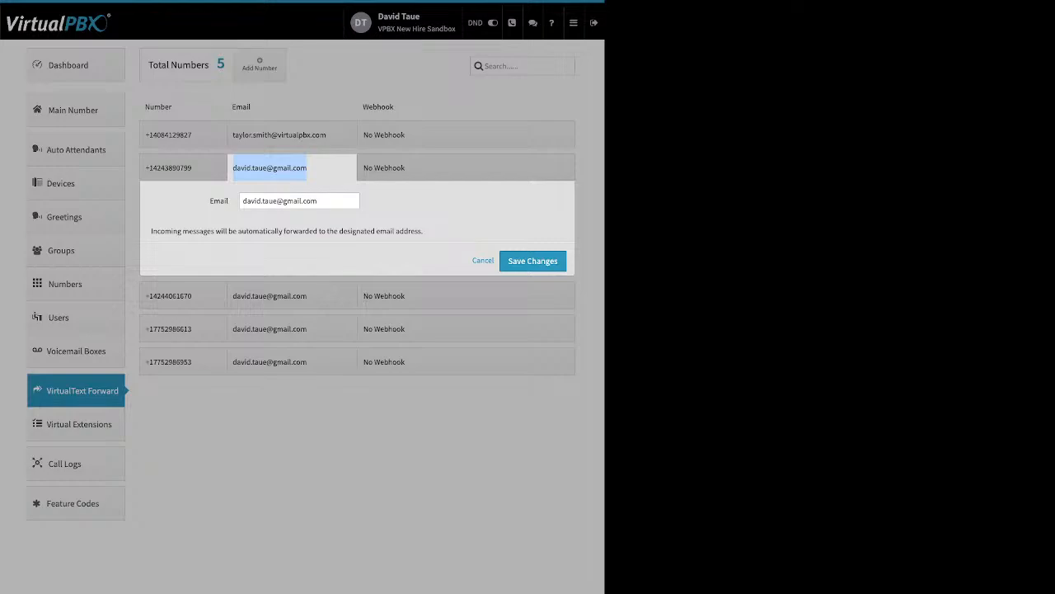
pyautogui.click(292, 167)
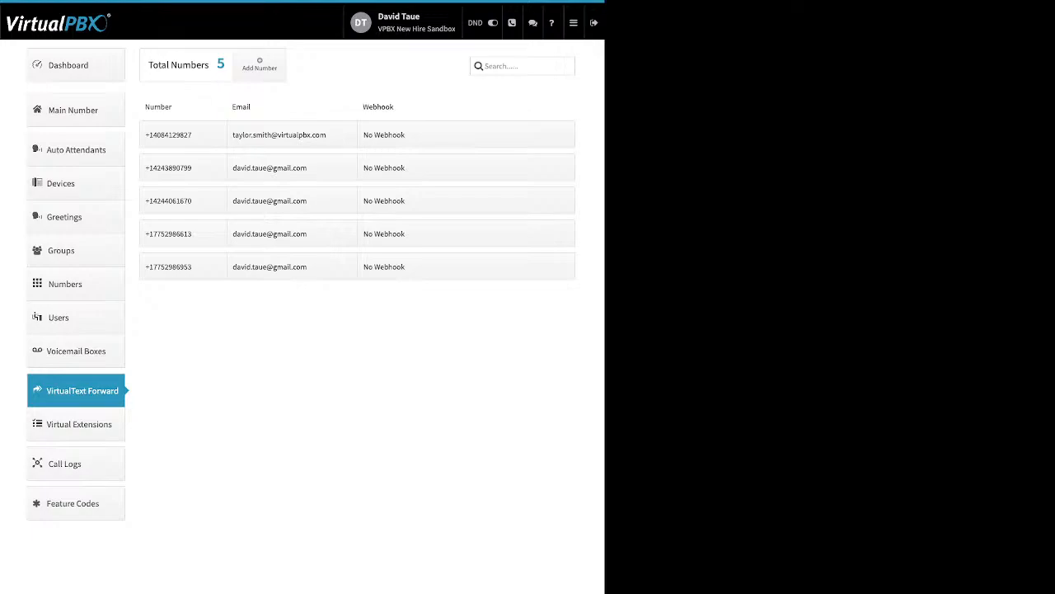
pyautogui.click(78, 424)
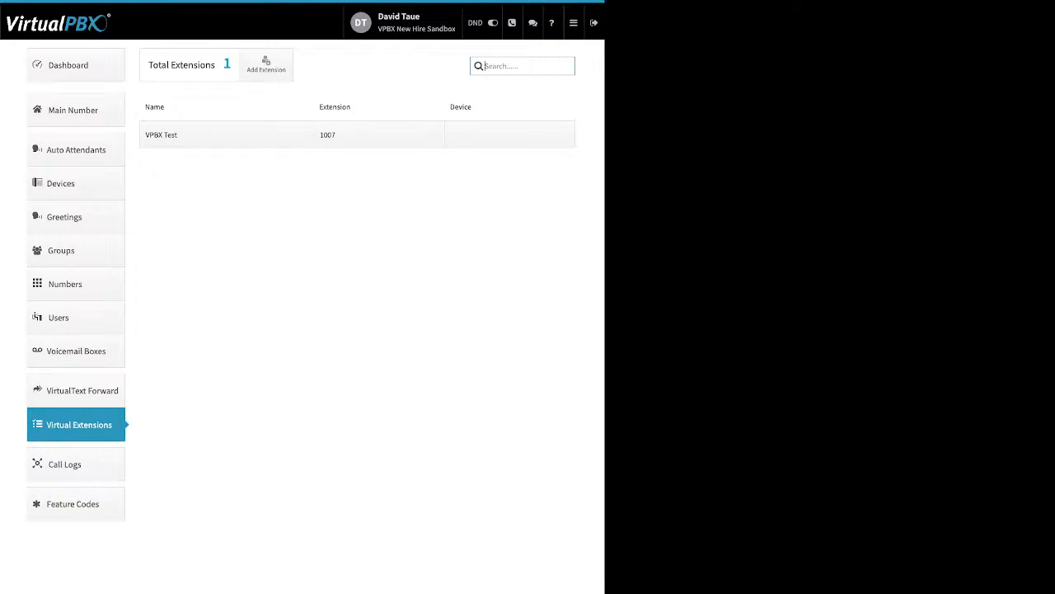
pyautogui.click(510, 134)
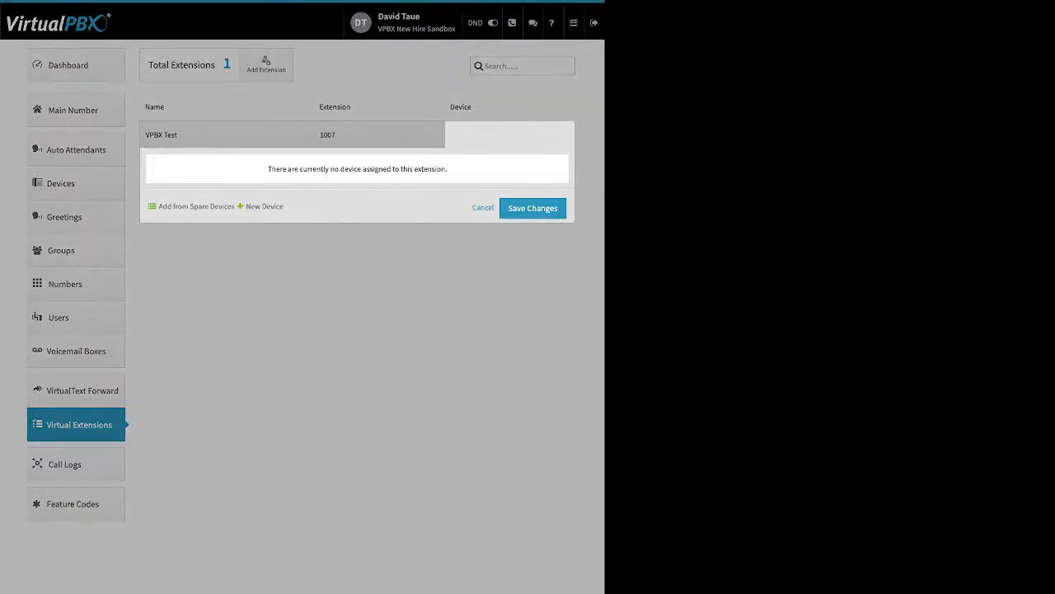
pyautogui.click(266, 65)
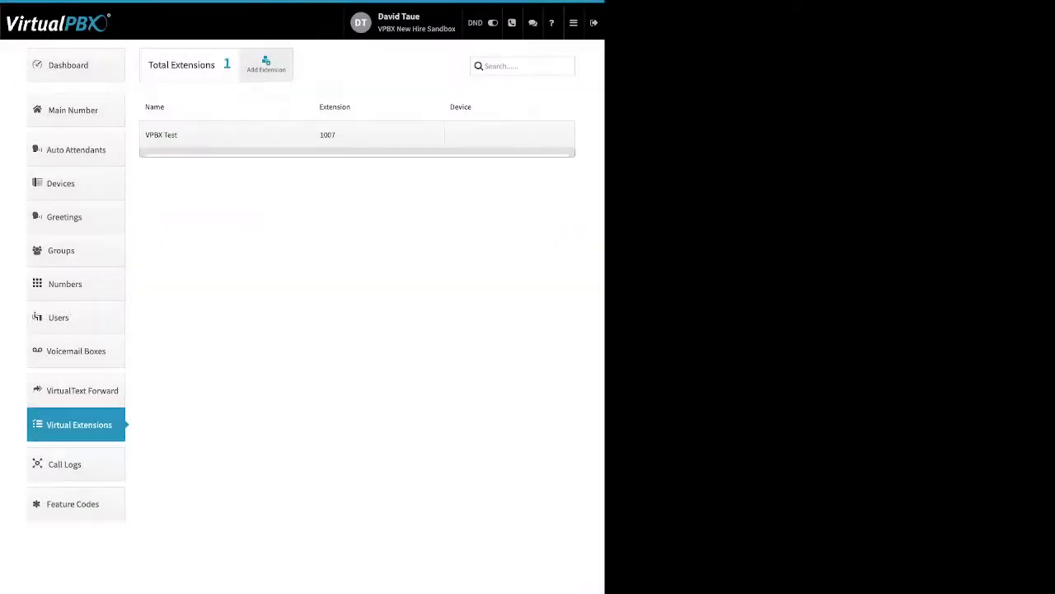
pyautogui.click(267, 65)
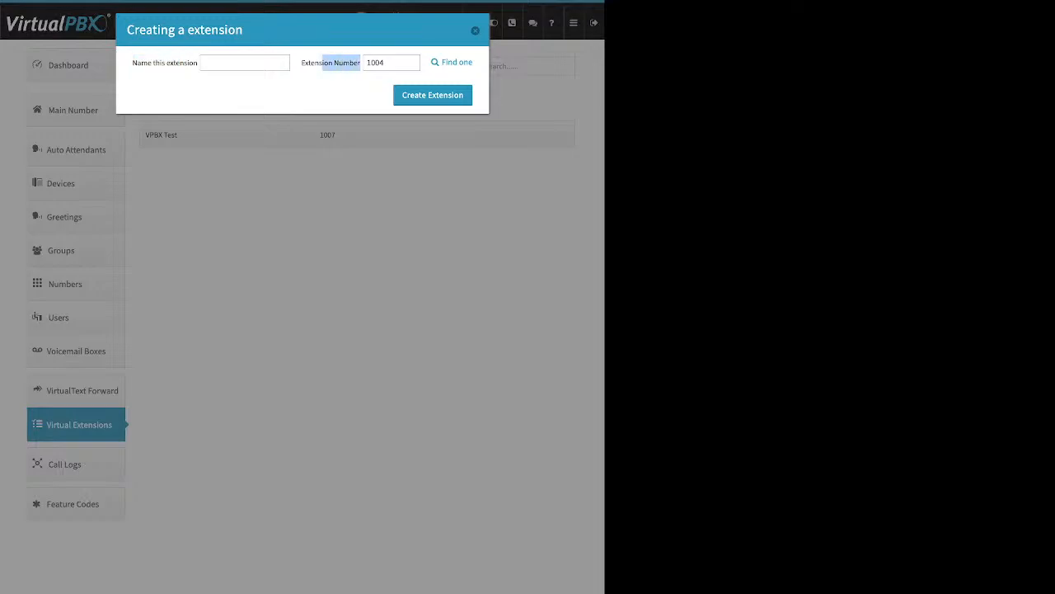
pyautogui.click(475, 30)
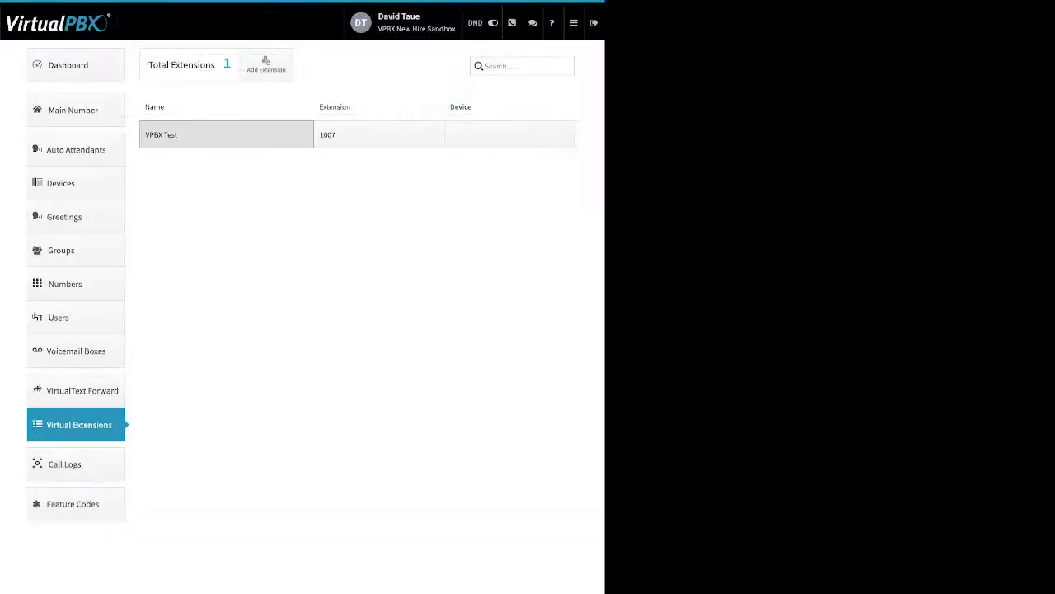
pyautogui.click(227, 135)
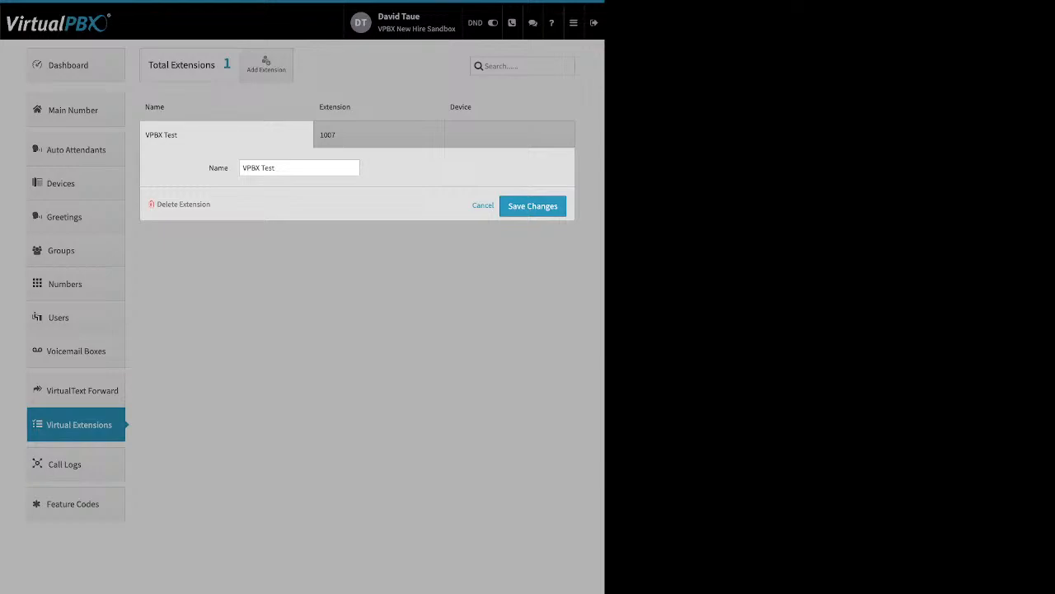
pyautogui.click(483, 205)
pyautogui.click(379, 135)
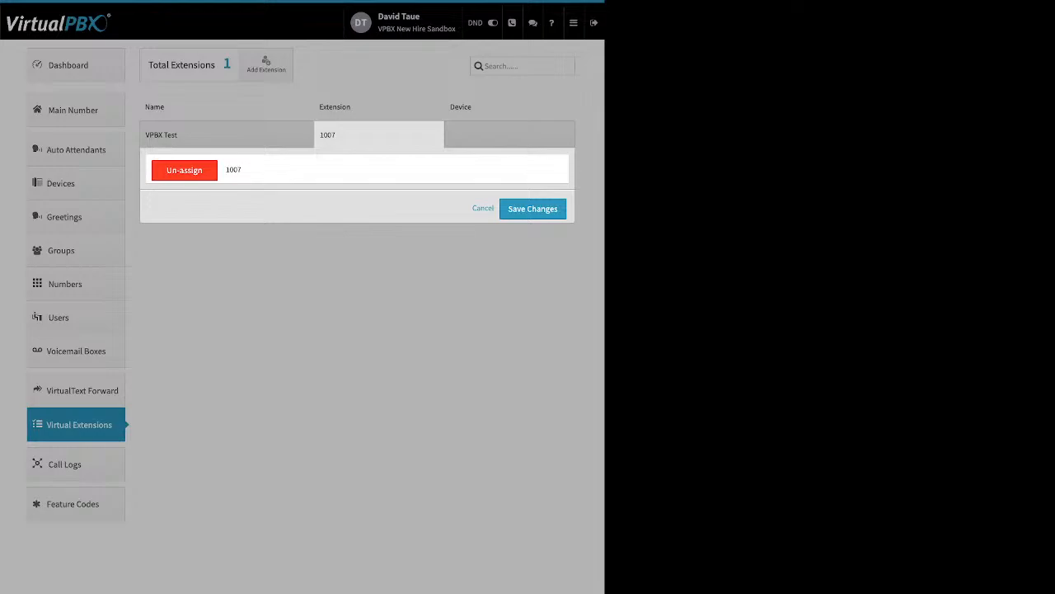
pyautogui.click(483, 207)
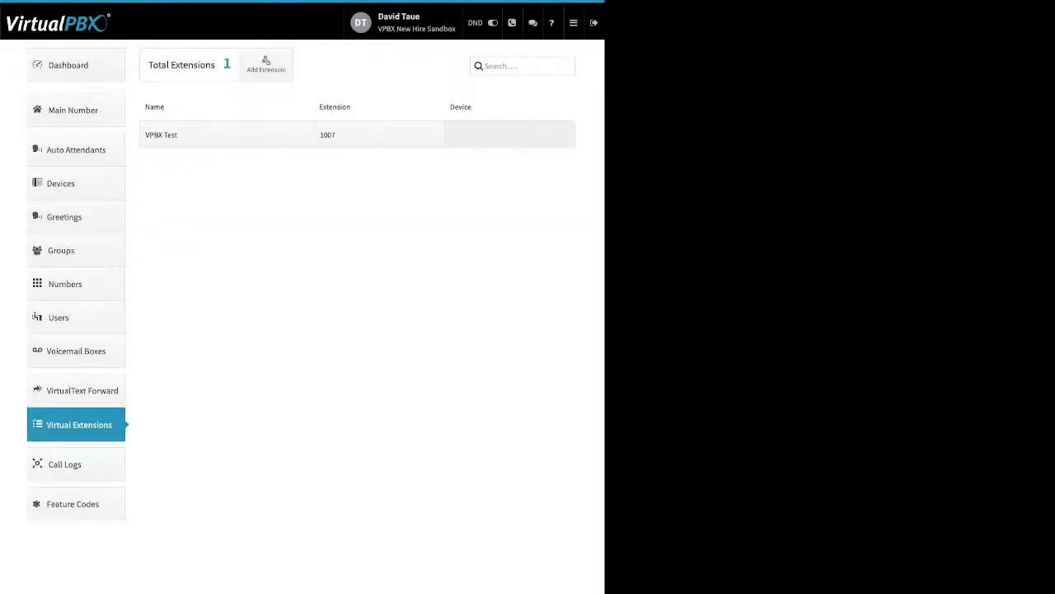
pyautogui.click(510, 134)
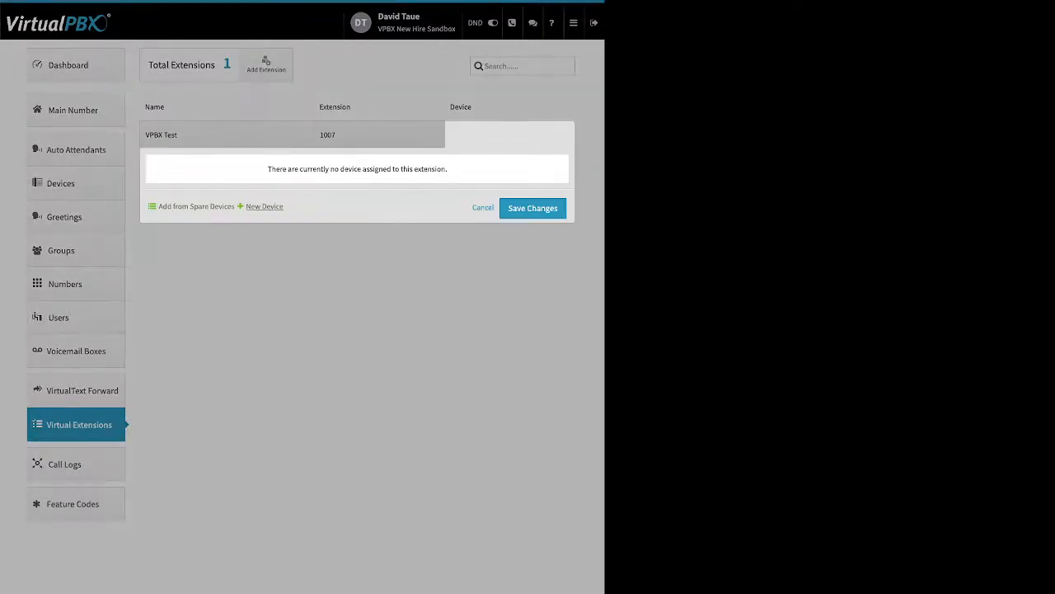
pyautogui.click(264, 206)
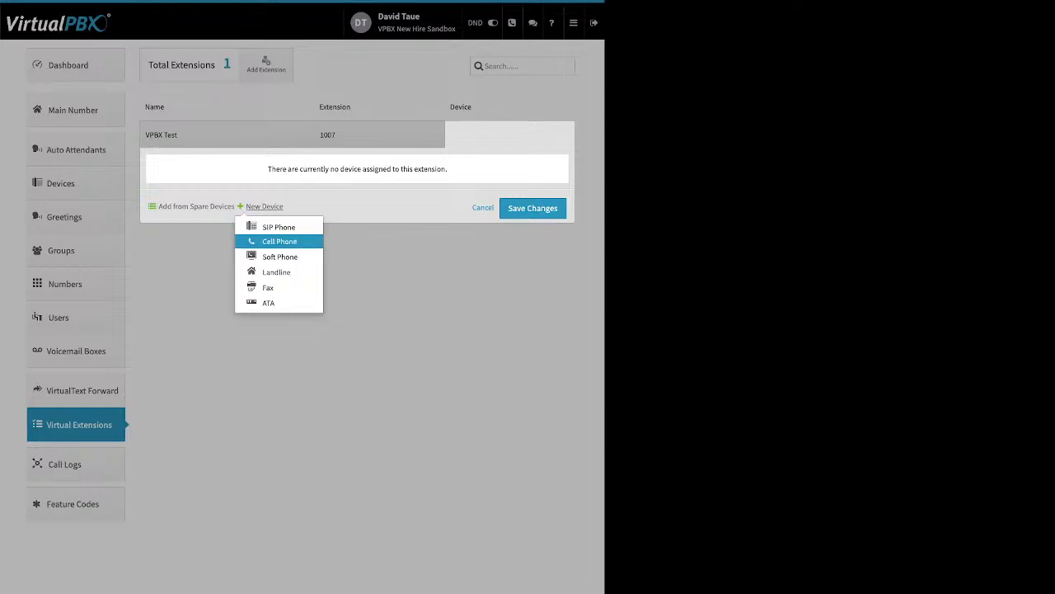
pyautogui.click(279, 256)
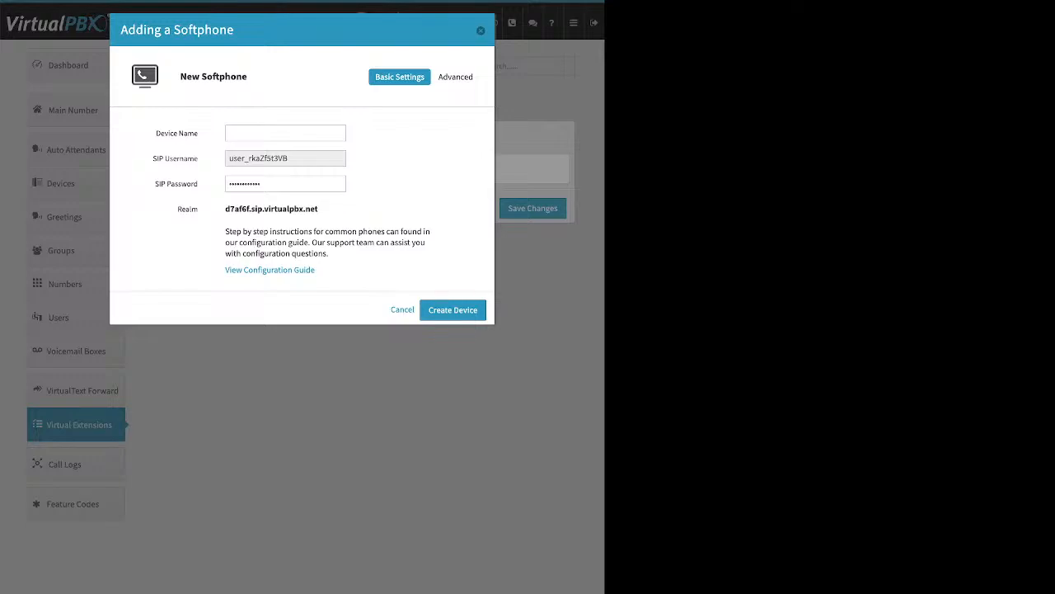
pyautogui.press('Escape')
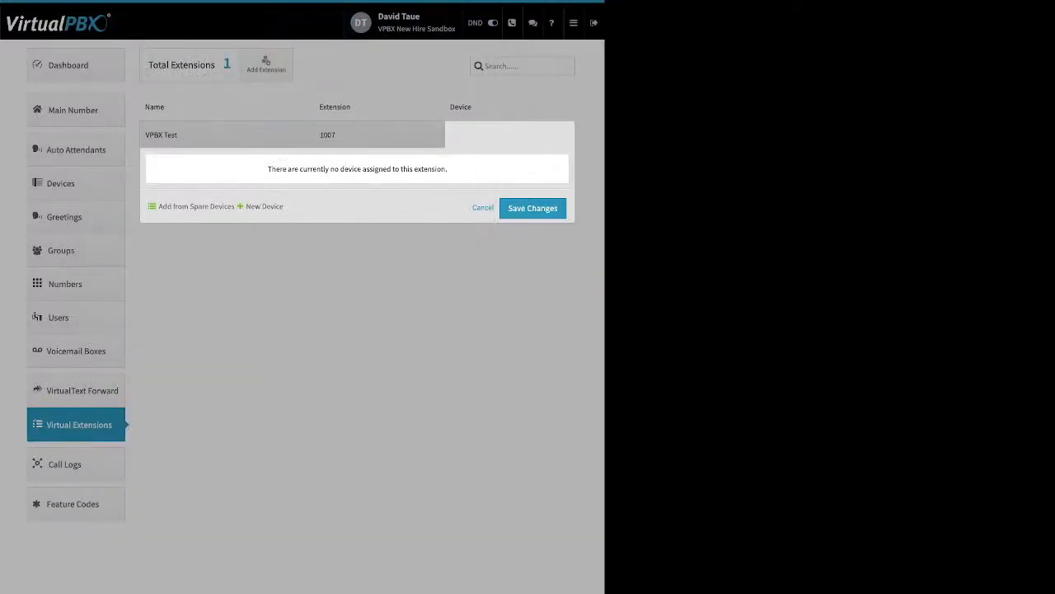
pyautogui.click(264, 207)
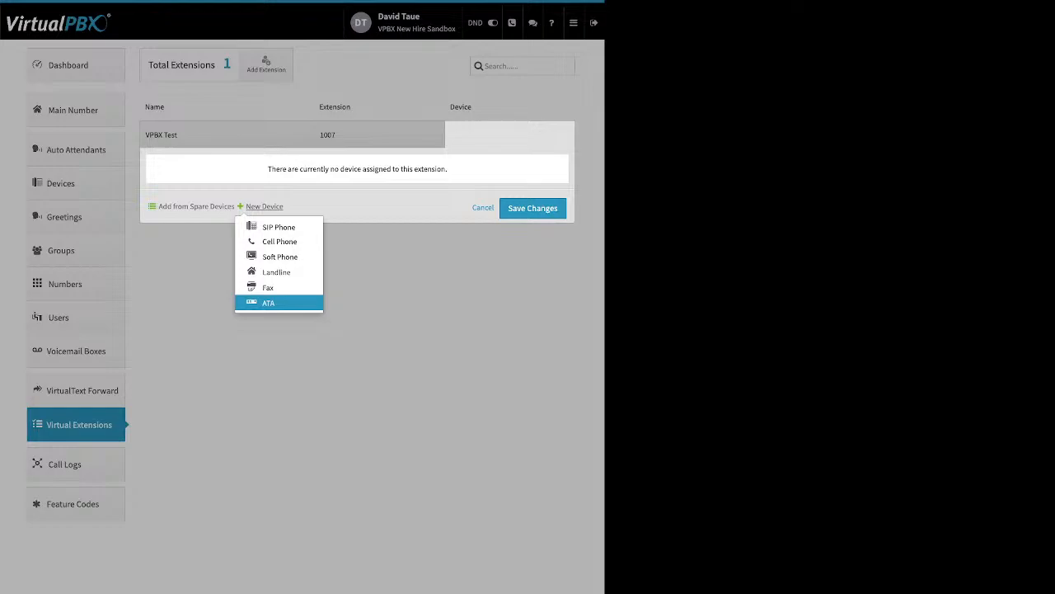
pyautogui.press('Escape')
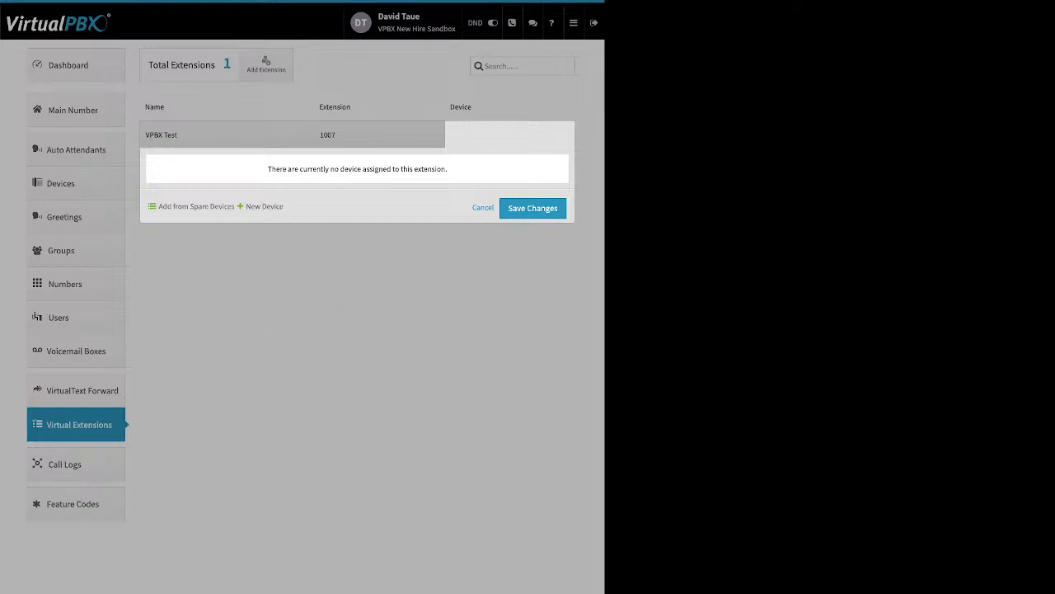
pyautogui.click(483, 208)
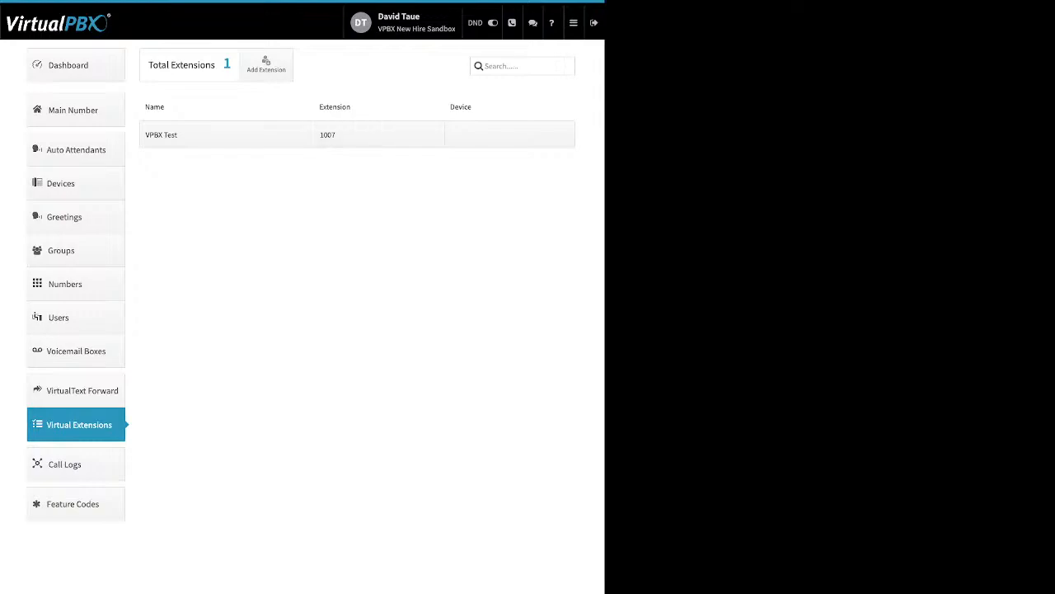
# Step: Filter the call logs to a custom range of 01/01/2024–01/31/2024
pyautogui.click(76, 464)
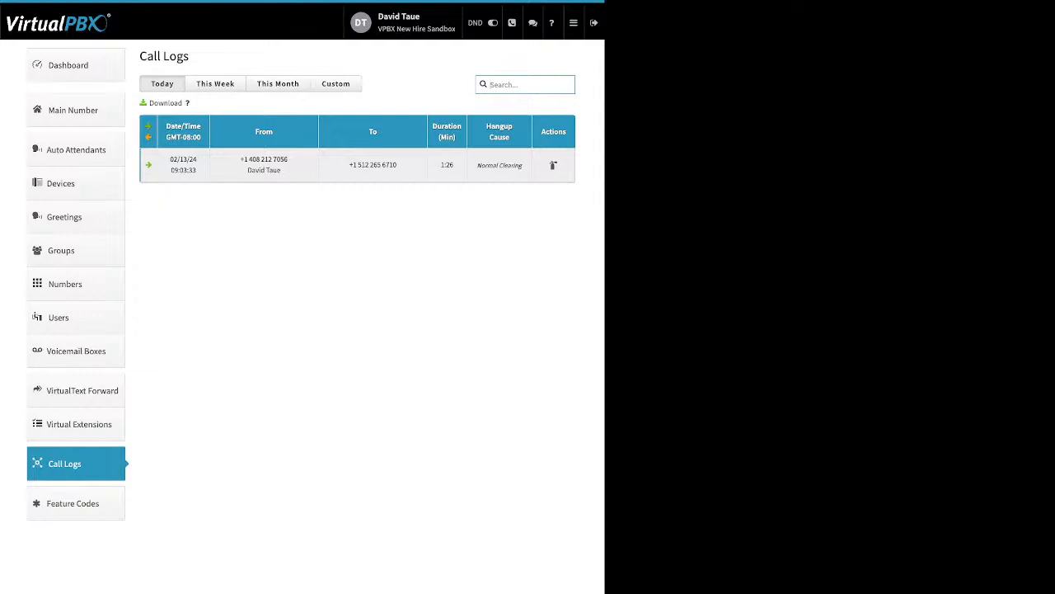
pyautogui.click(215, 84)
pyautogui.click(278, 84)
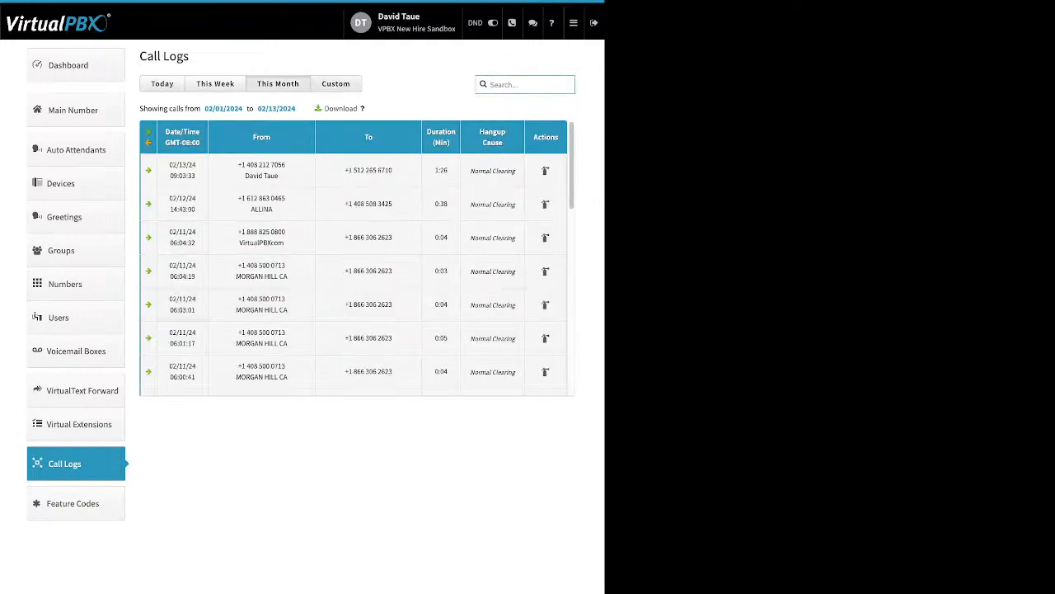
pyautogui.click(336, 85)
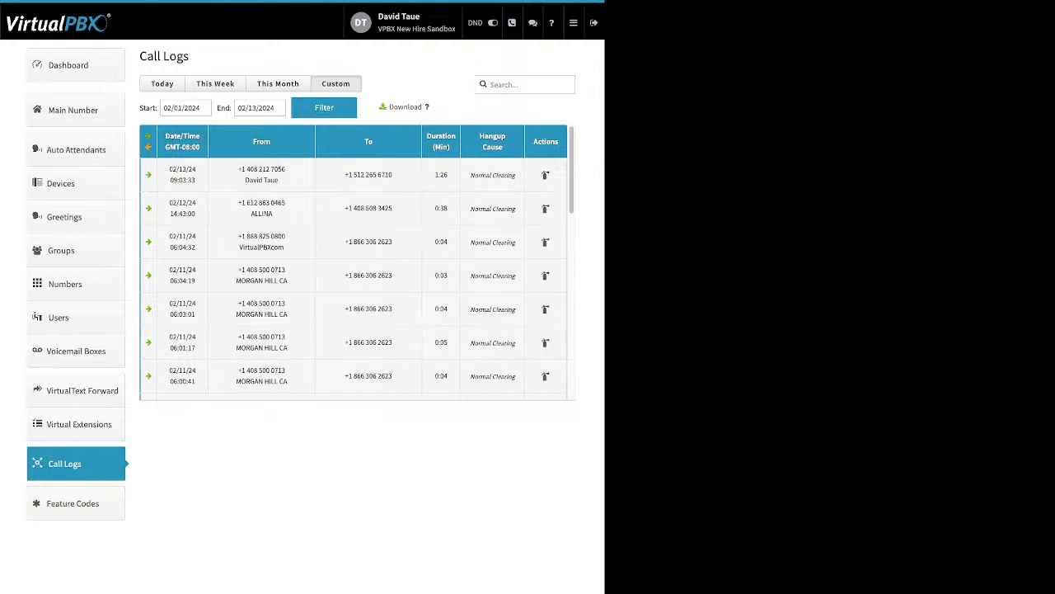
pyautogui.click(197, 108)
pyautogui.click(173, 131)
pyautogui.click(193, 170)
pyautogui.click(324, 108)
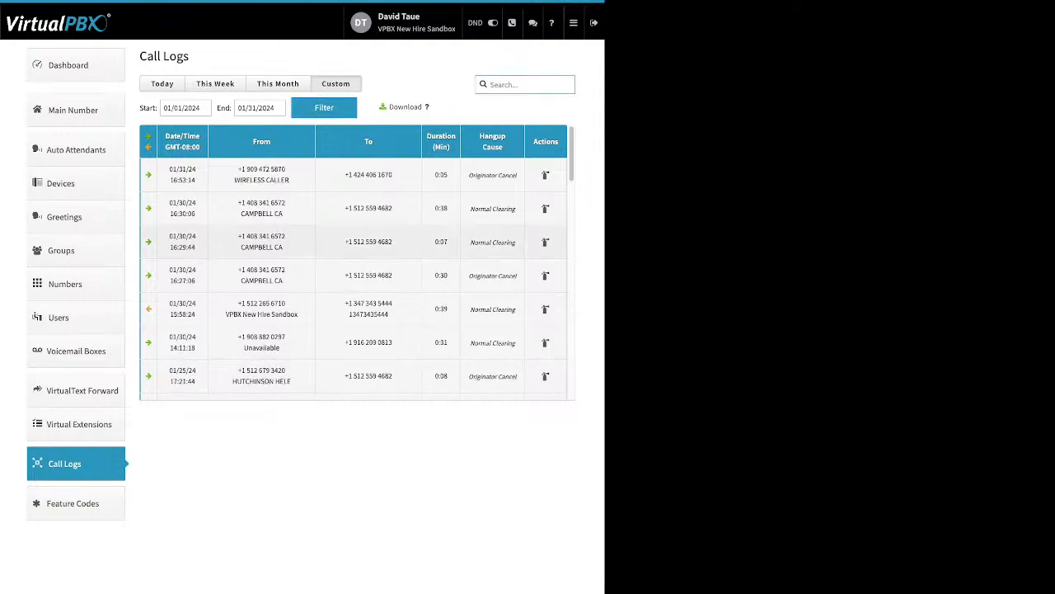
# Step: Expand the first call, the 16:30:06 call's legs with its forwarded destination, and the 01/12/24 call
pyautogui.click(338, 175)
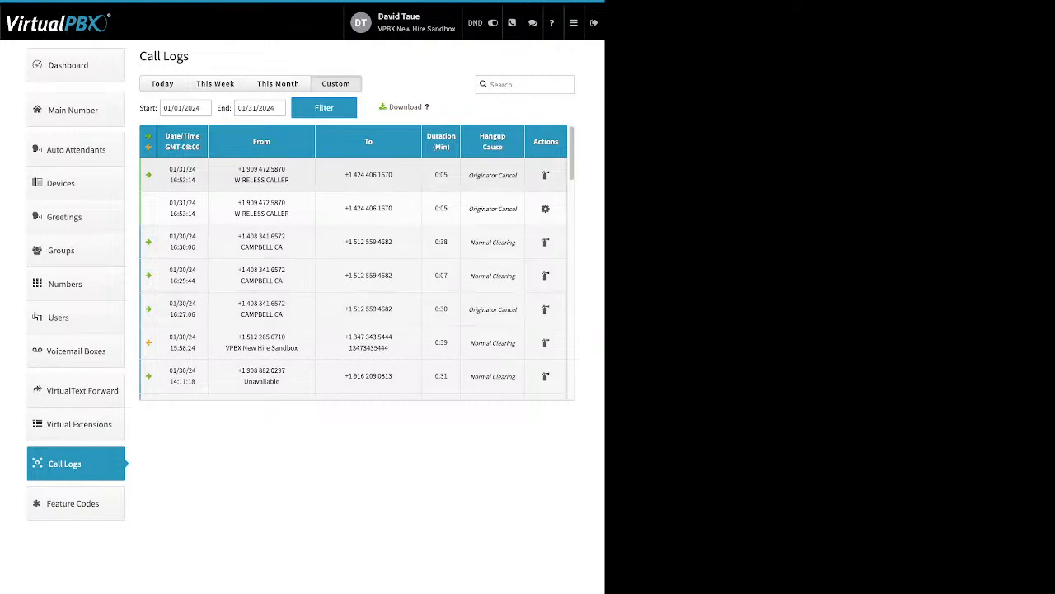
pyautogui.click(338, 175)
pyautogui.click(338, 209)
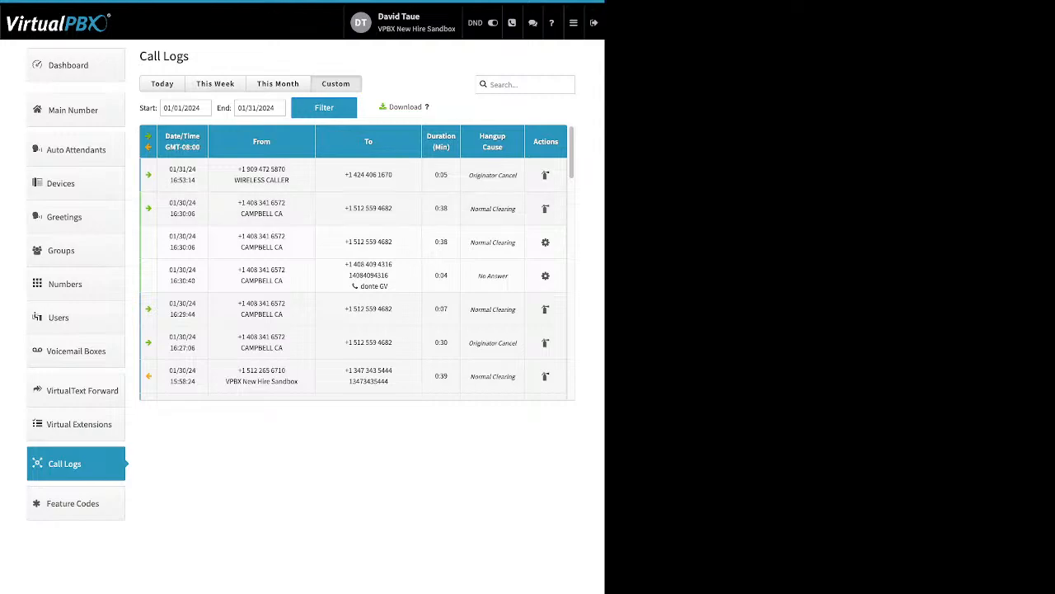
pyautogui.moveTo(389, 287); pyautogui.dragTo(349, 275)
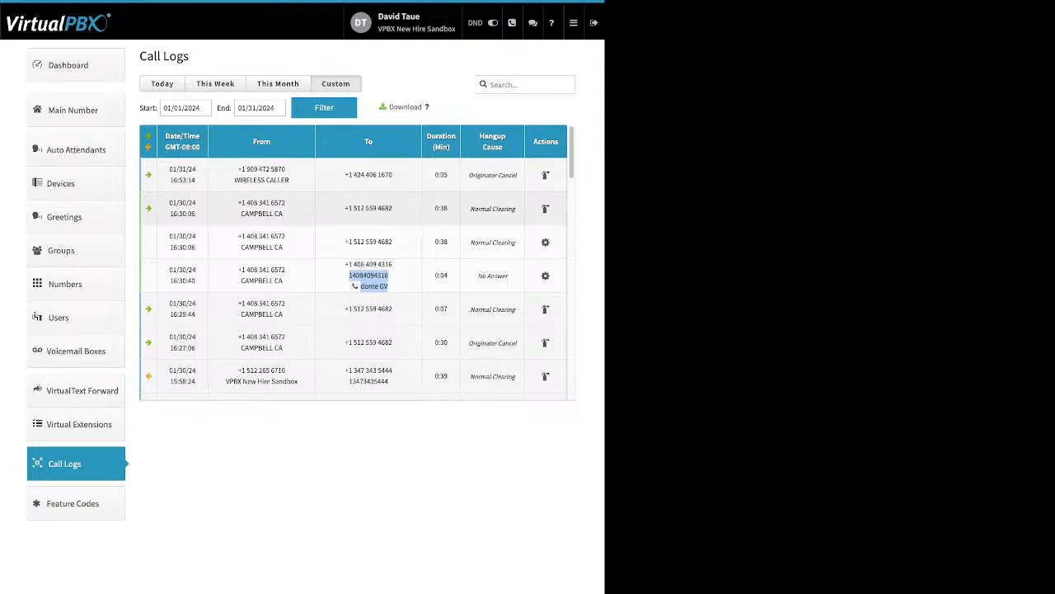
pyautogui.click(363, 209)
pyautogui.scroll(-1, 363, 239)
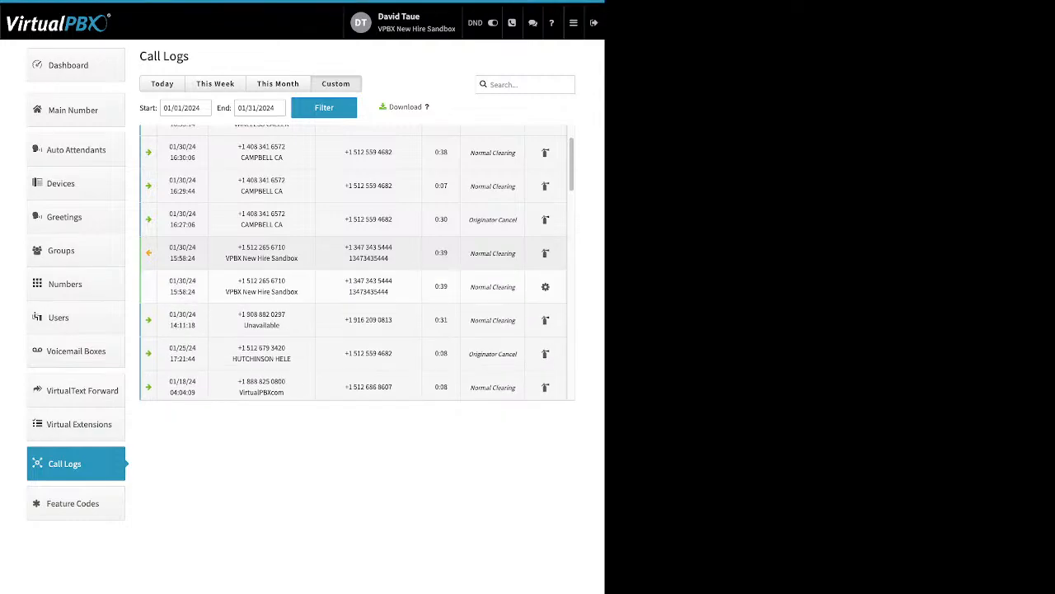
pyautogui.scroll(-5, 355, 251)
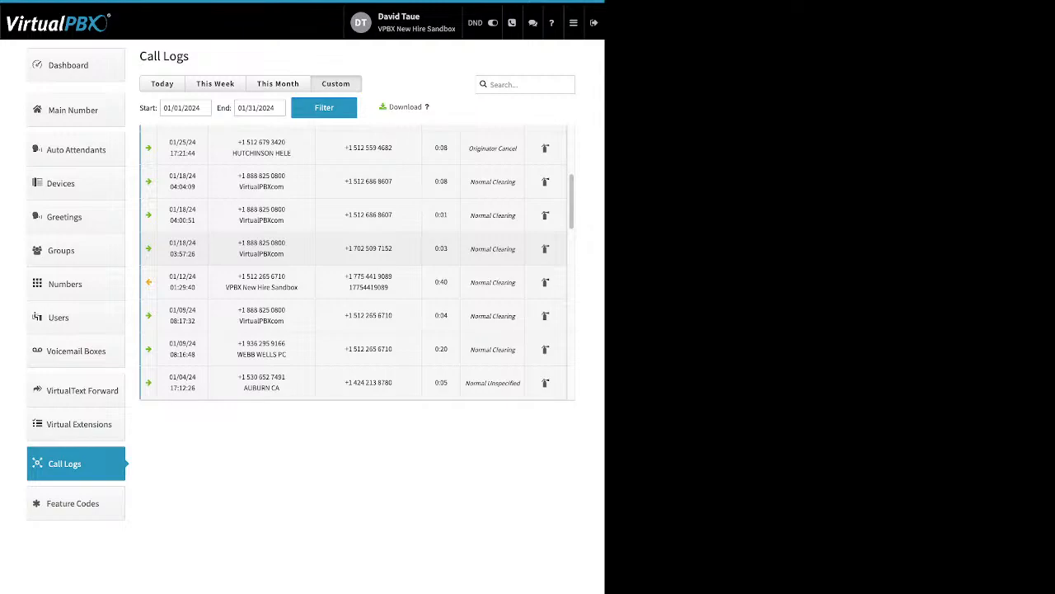
pyautogui.click(355, 282)
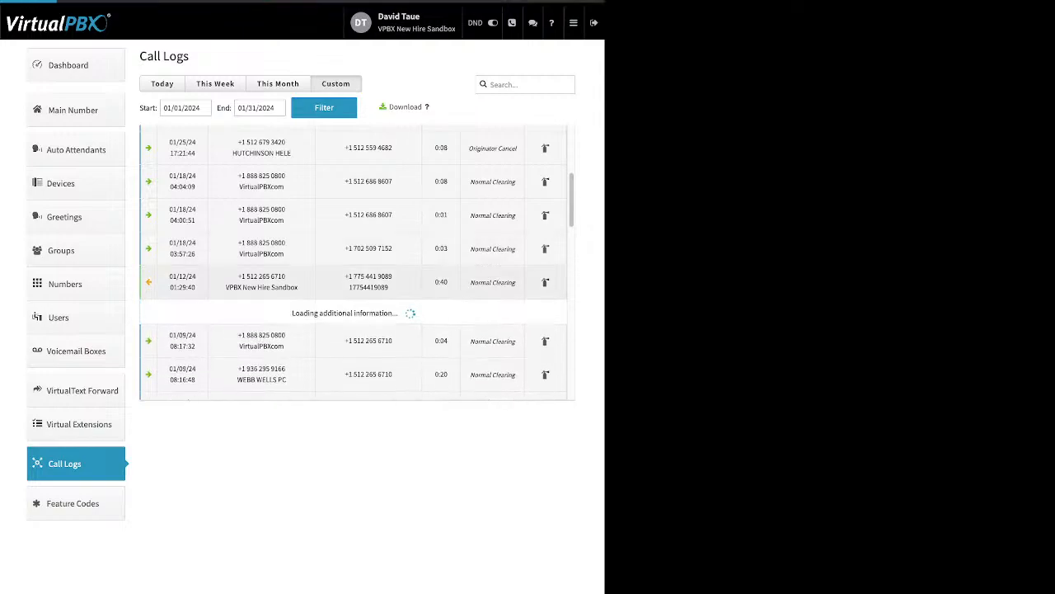
pyautogui.scroll(-6, 354, 282)
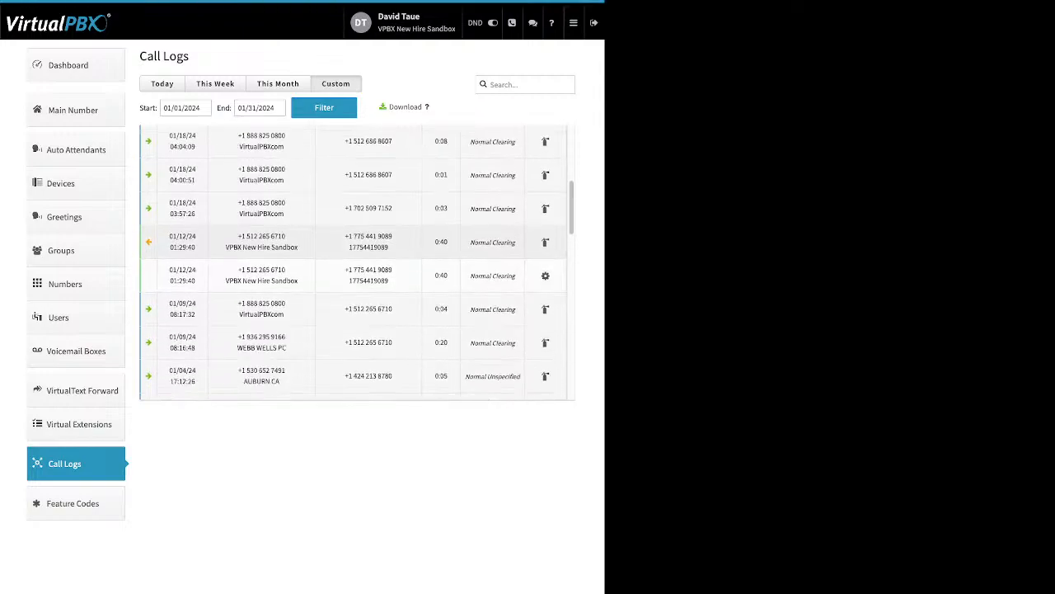
pyautogui.scroll(-2, 356, 263)
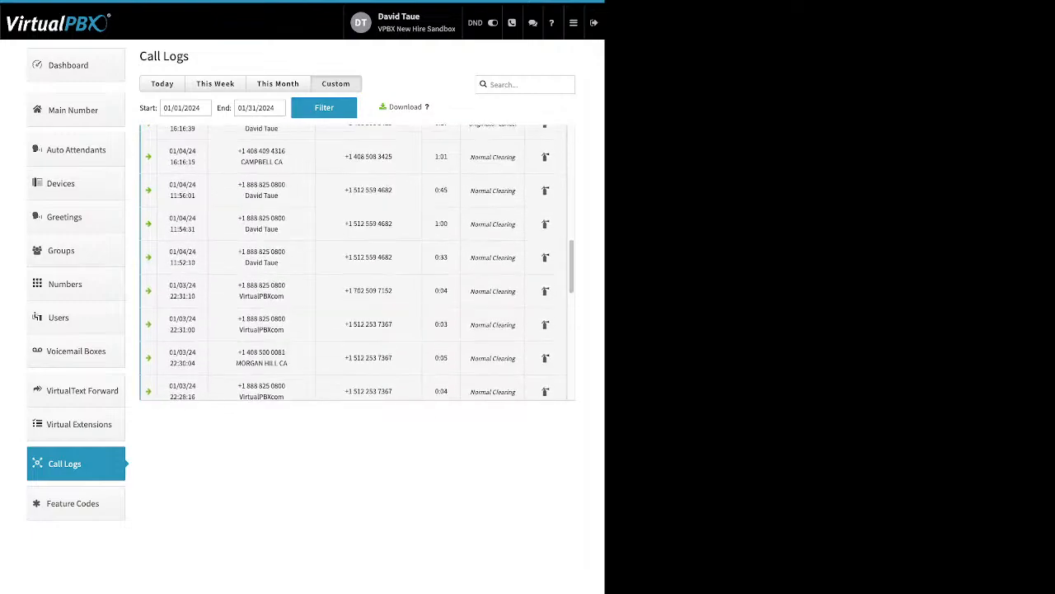
pyautogui.scroll(5, 356, 262)
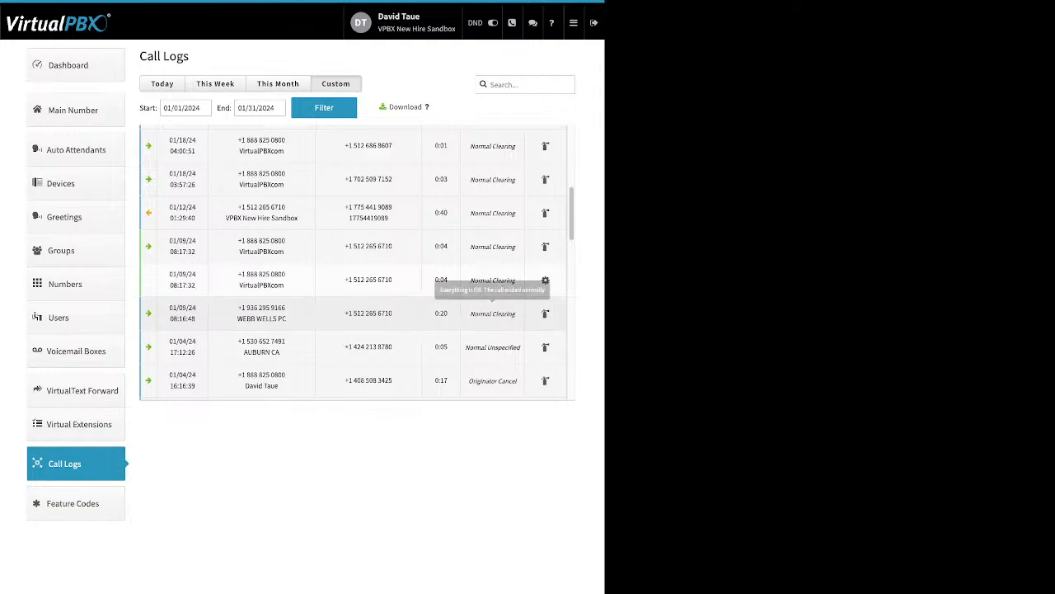
# Step: Point out a call leg's hangup cause and the call log download option, then open Feature Codes
pyautogui.tripleClick(493, 314)
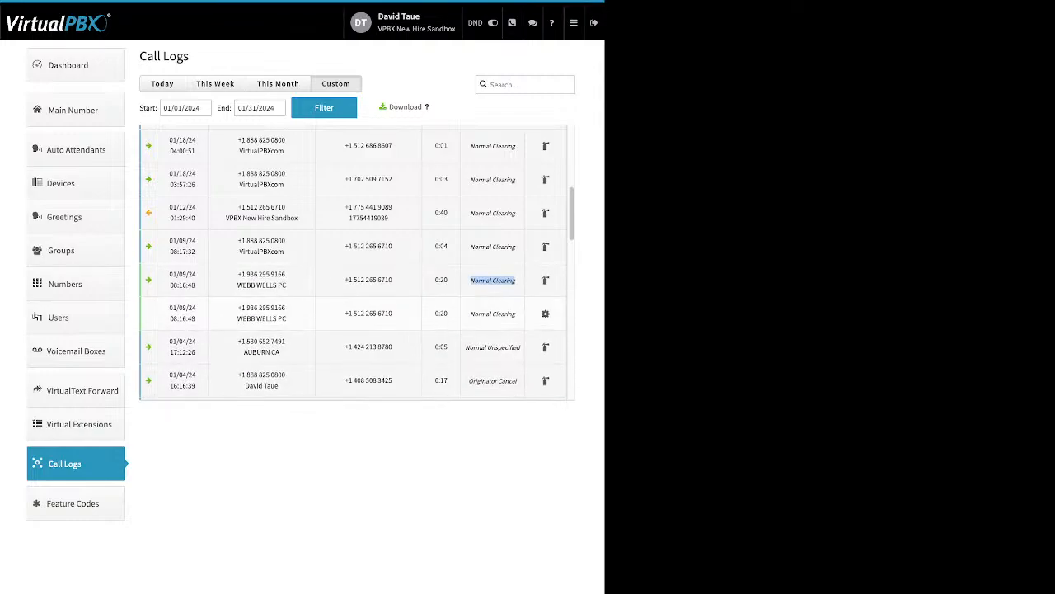
pyautogui.moveTo(471, 314); pyautogui.dragTo(490, 313)
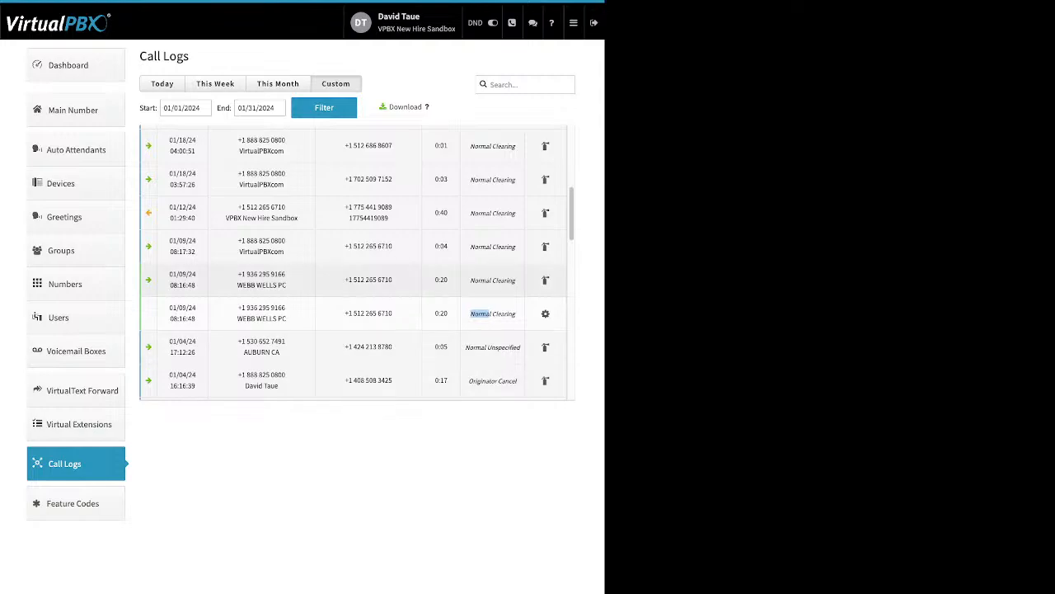
pyautogui.click(490, 313)
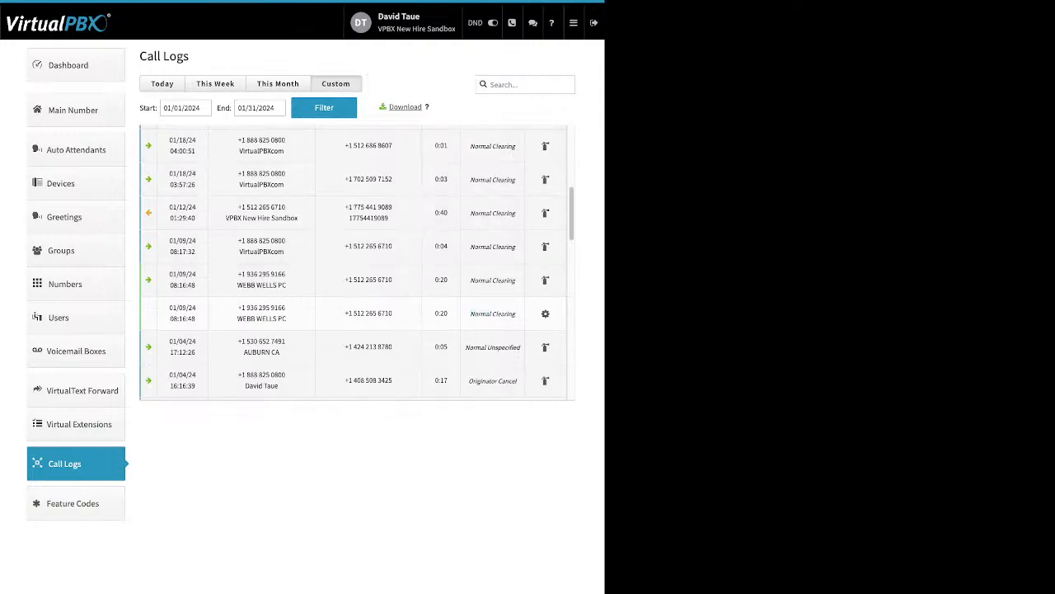
pyautogui.moveTo(423, 107); pyautogui.dragTo(389, 108)
pyautogui.click(391, 107)
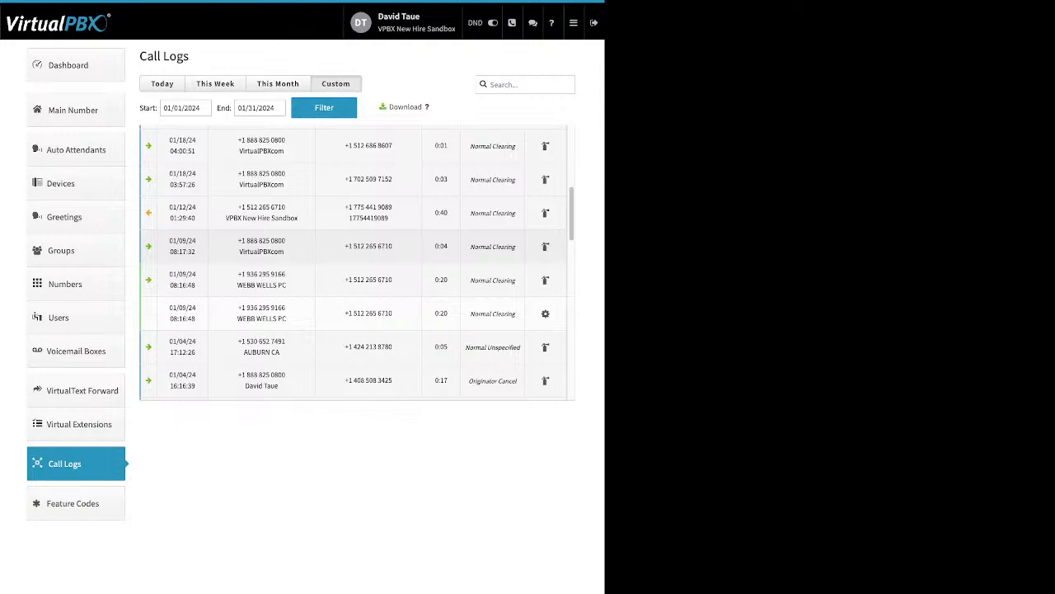
pyautogui.click(73, 503)
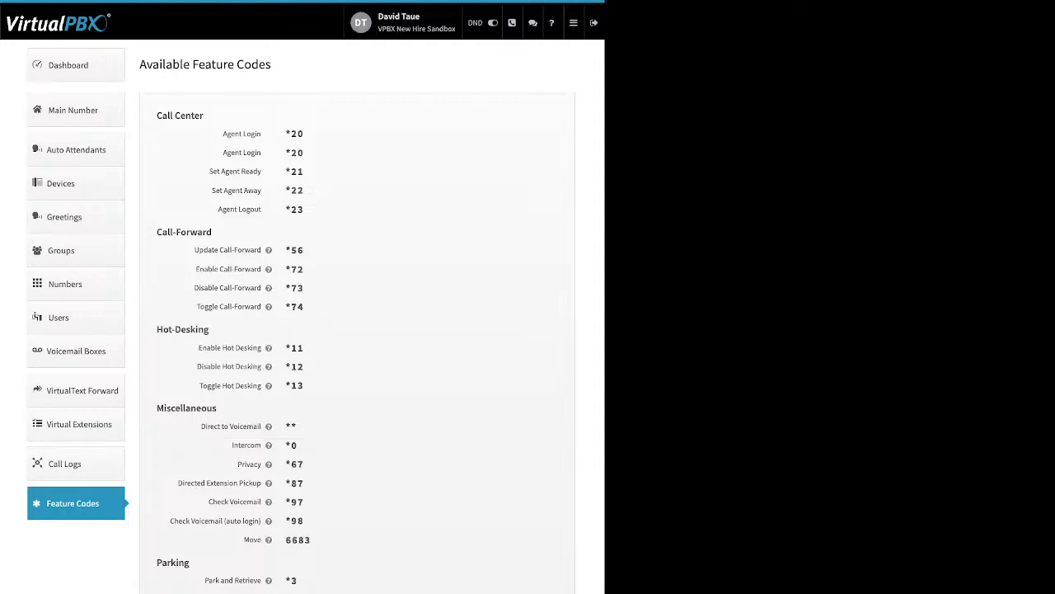
# Step: Bring up the admin portal navigation menu from the top-bar hamburger icon
pyautogui.moveTo(268, 347)
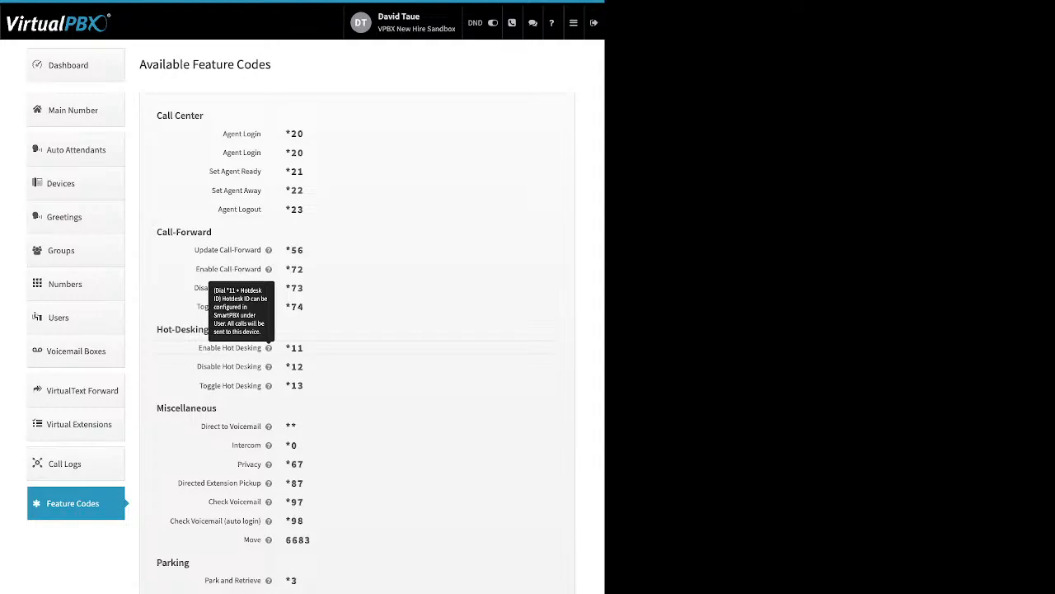
pyautogui.moveTo(574, 24)
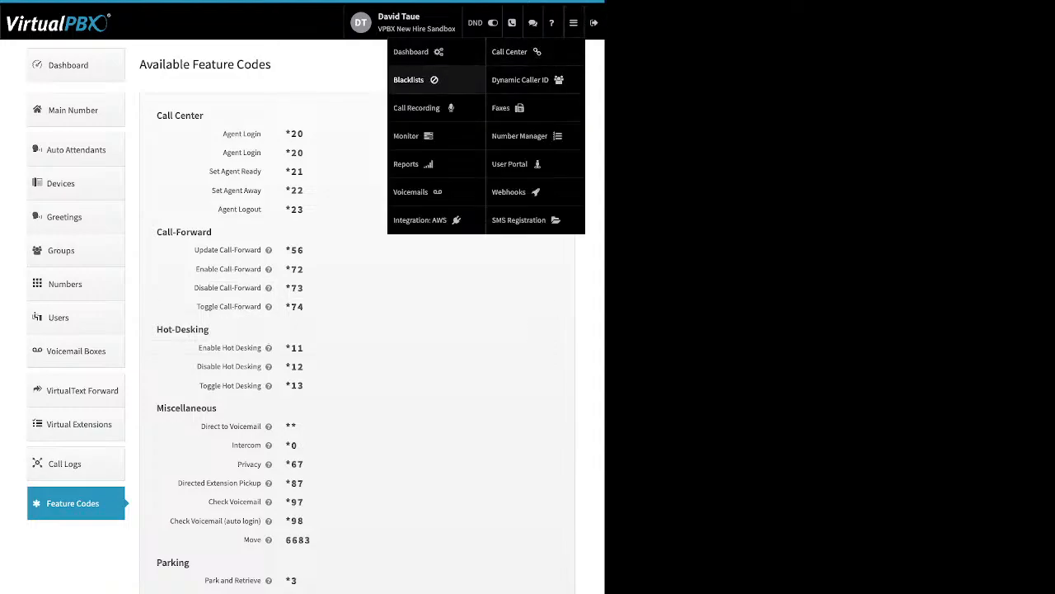
# Step: Go to Blacklist Settings and enter the editor for Scammer list, Test Blacklist and Old users
pyautogui.click(409, 79)
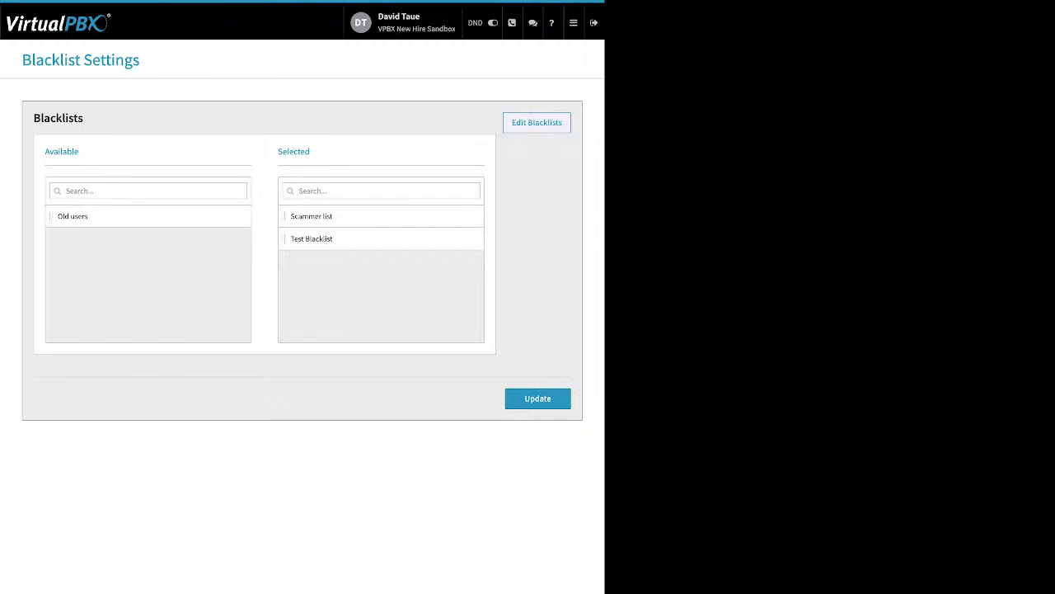
pyautogui.click(537, 123)
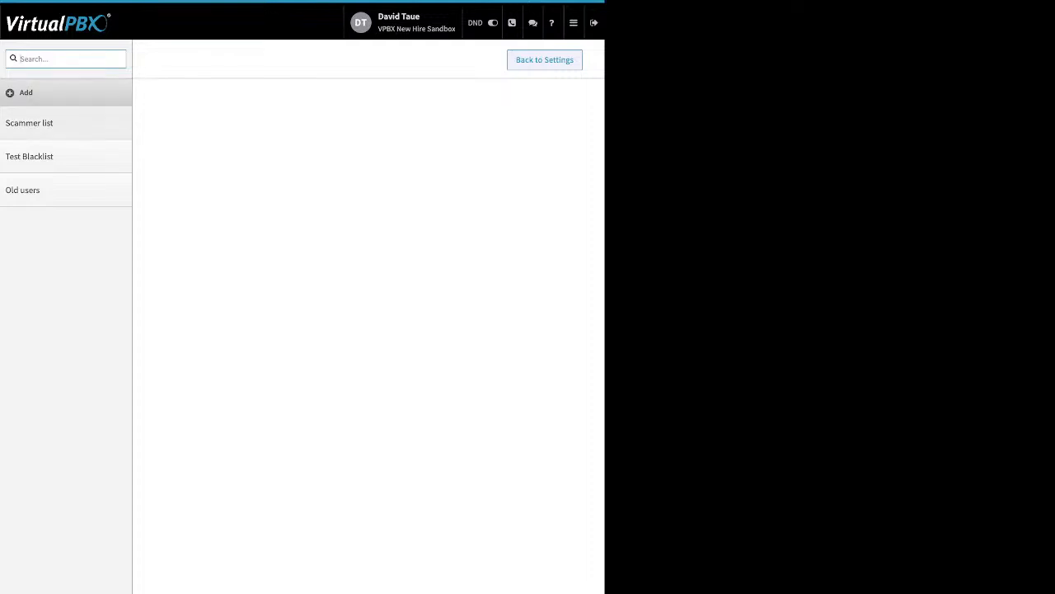
# Step: Open Scammer list, start and cancel adding a number, and save its two blocked numbers unchanged
pyautogui.click(29, 123)
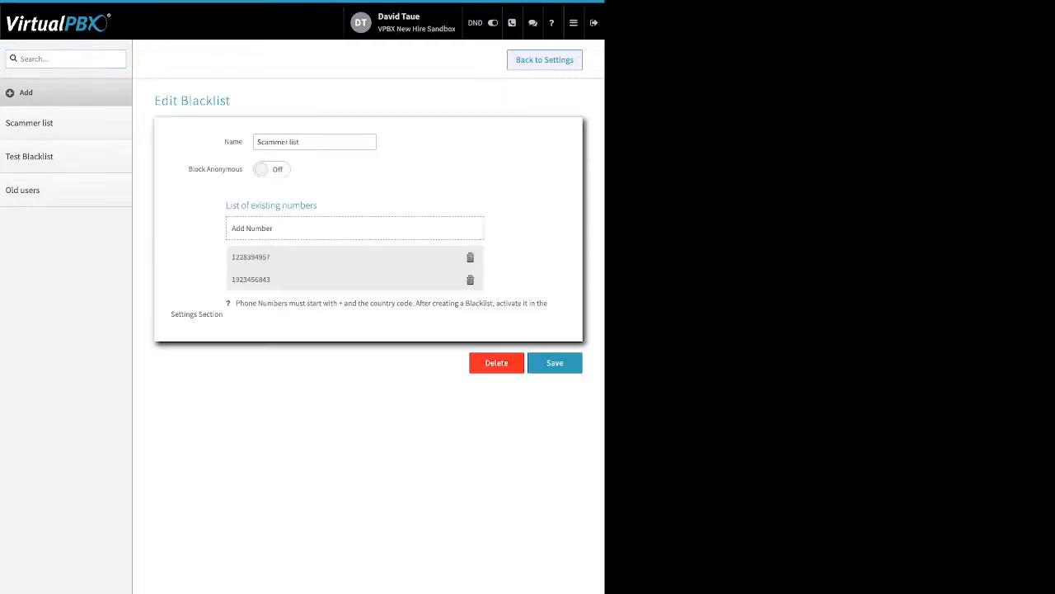
pyautogui.moveTo(224, 142); pyautogui.dragTo(239, 141)
pyautogui.moveTo(189, 169); pyautogui.dragTo(242, 169)
pyautogui.click(354, 228)
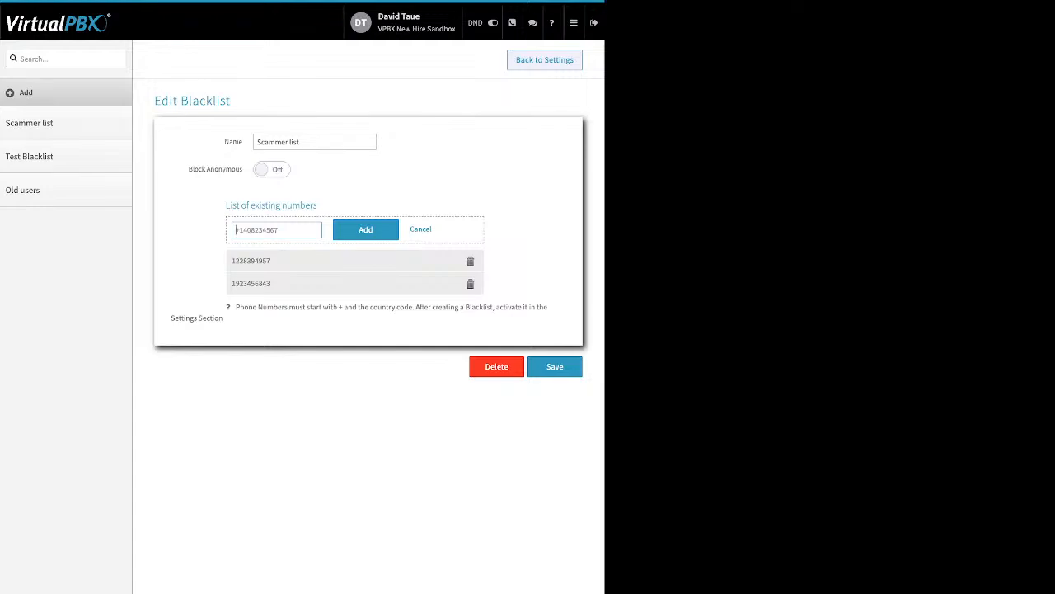
pyautogui.click(421, 229)
pyautogui.click(555, 363)
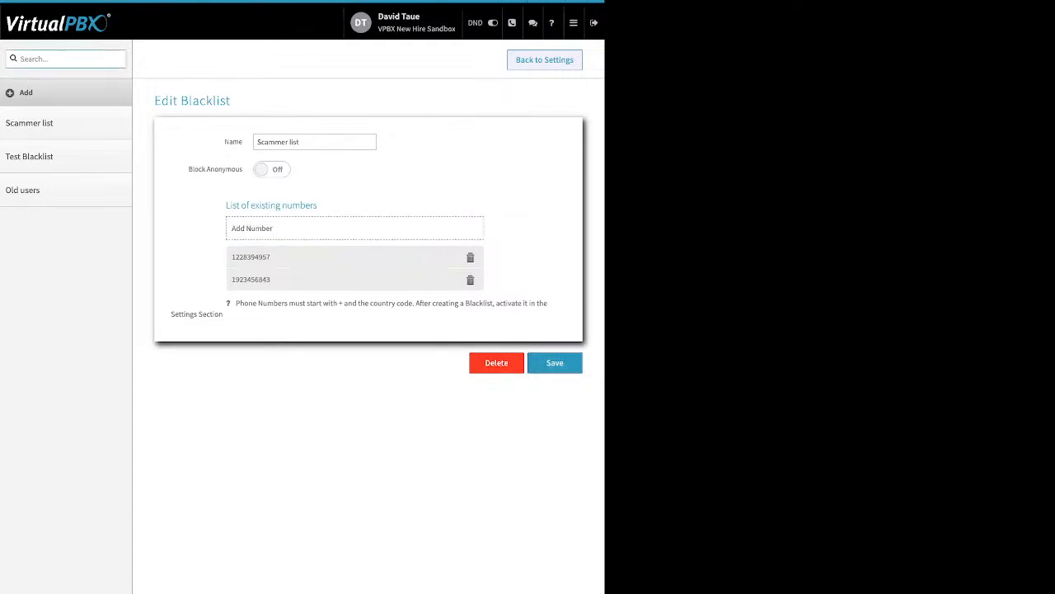
# Step: Update blacklists with Scammer list and Test Blacklist selected, then view the five stored call recordings
pyautogui.click(544, 60)
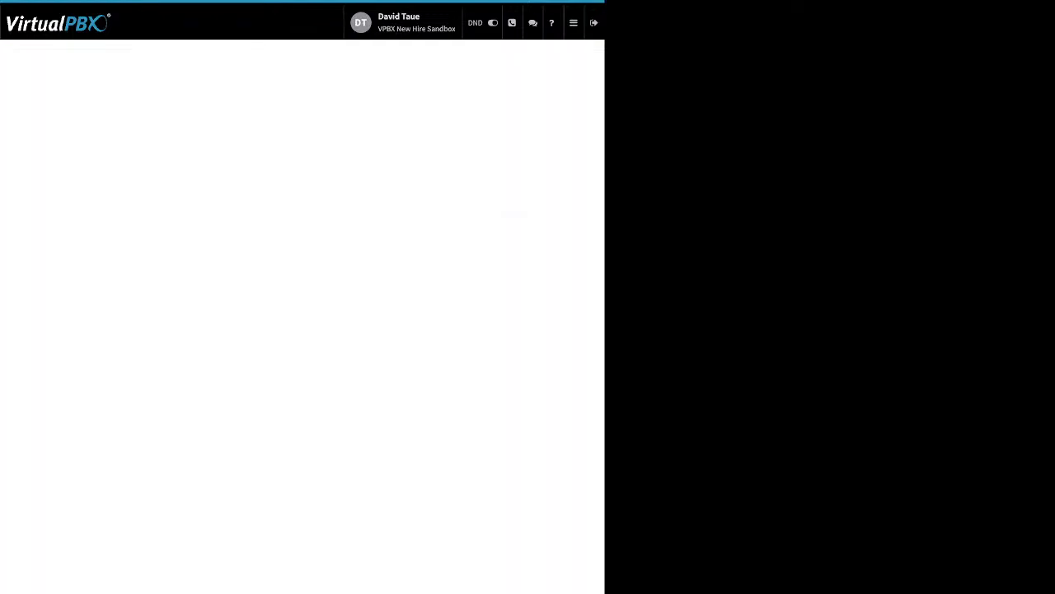
pyautogui.moveTo(311, 151); pyautogui.dragTo(283, 152)
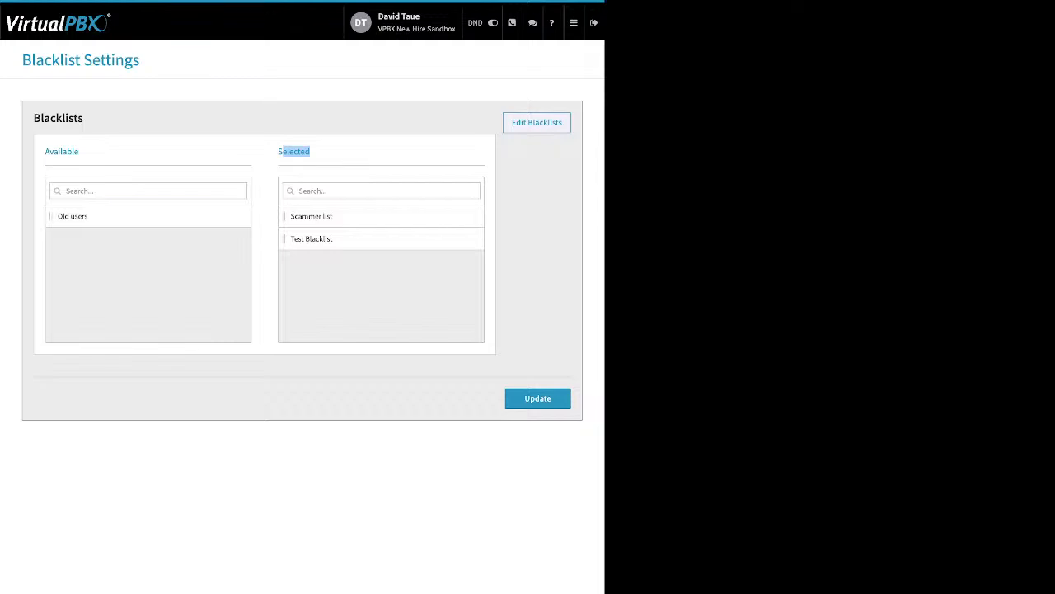
pyautogui.click(538, 398)
pyautogui.click(574, 23)
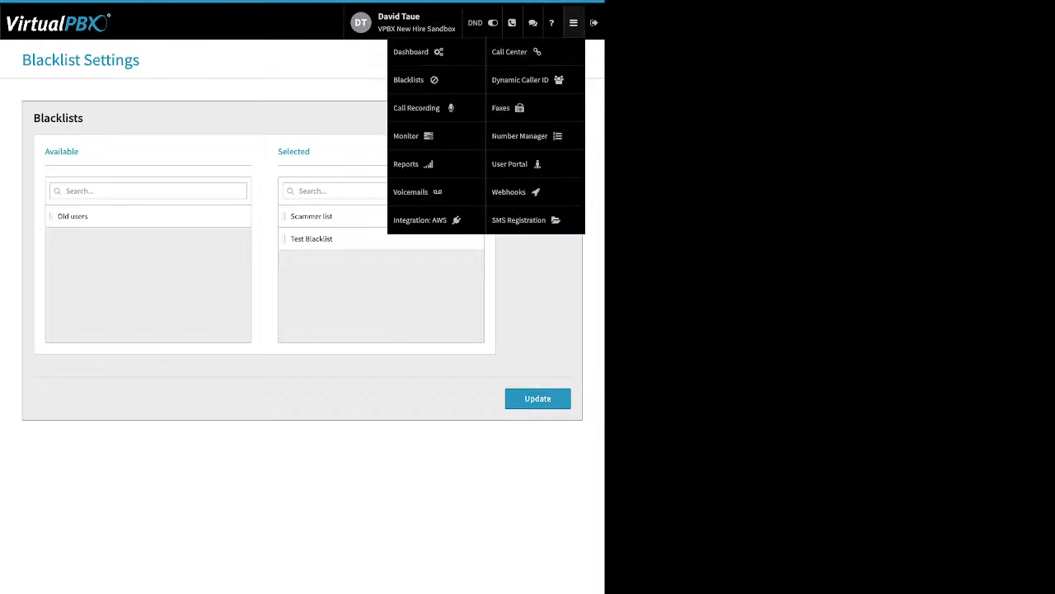
pyautogui.click(417, 108)
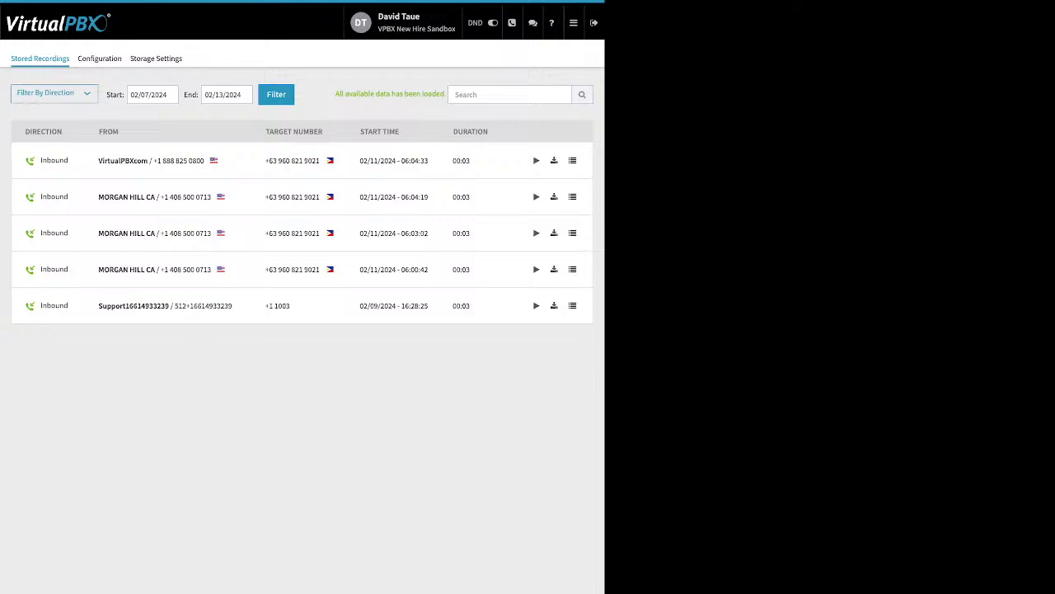
# Step: Go to the Monitor page from the admin sections menu
pyautogui.click(573, 23)
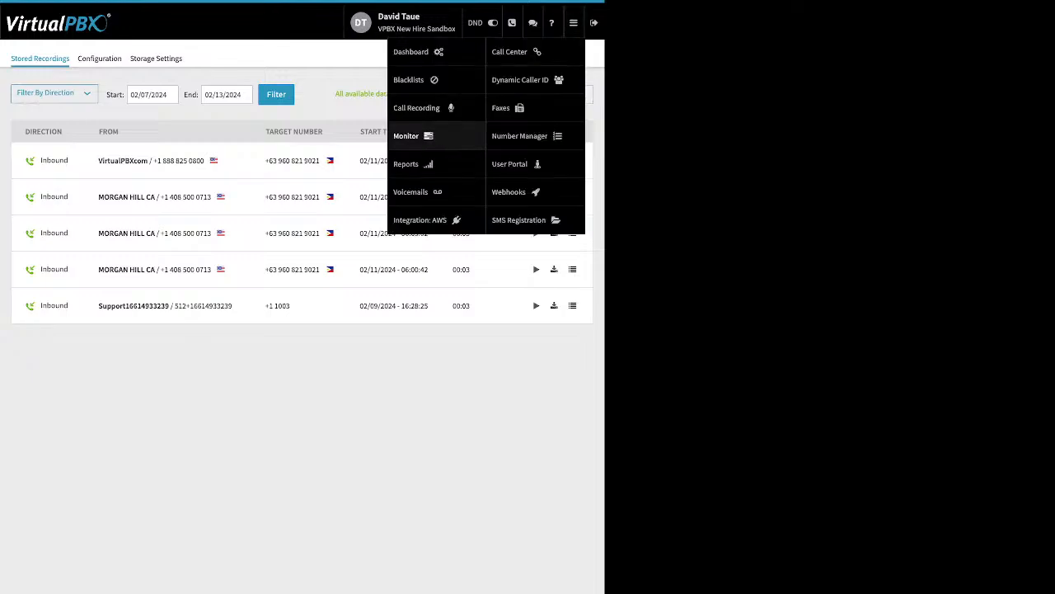
pyautogui.click(408, 135)
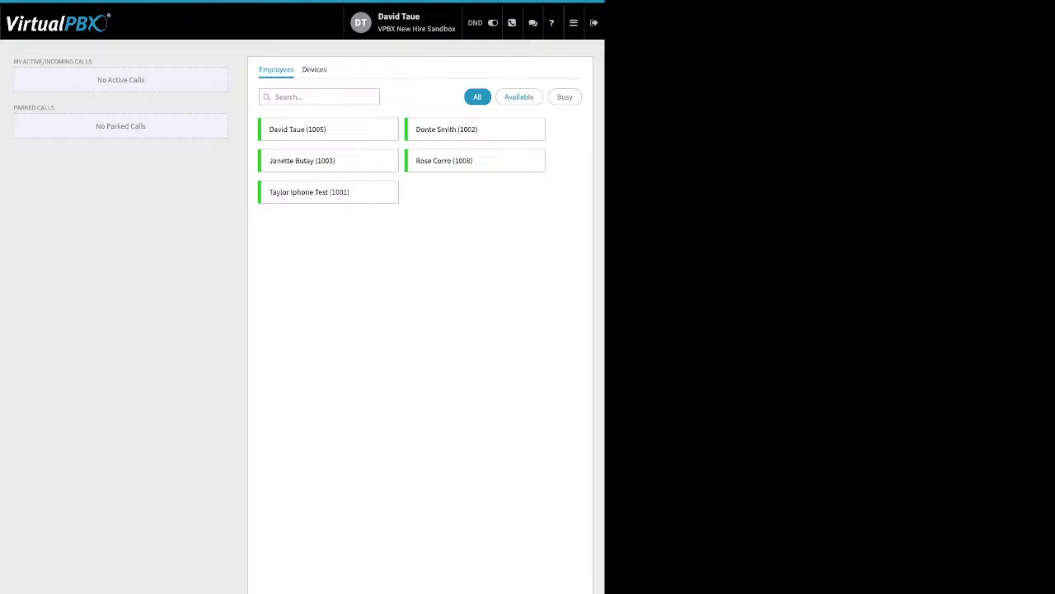
# Step: Filter employees, then devices, by Available and Busy, and return to the Employees list
pyautogui.click(520, 97)
pyautogui.click(565, 97)
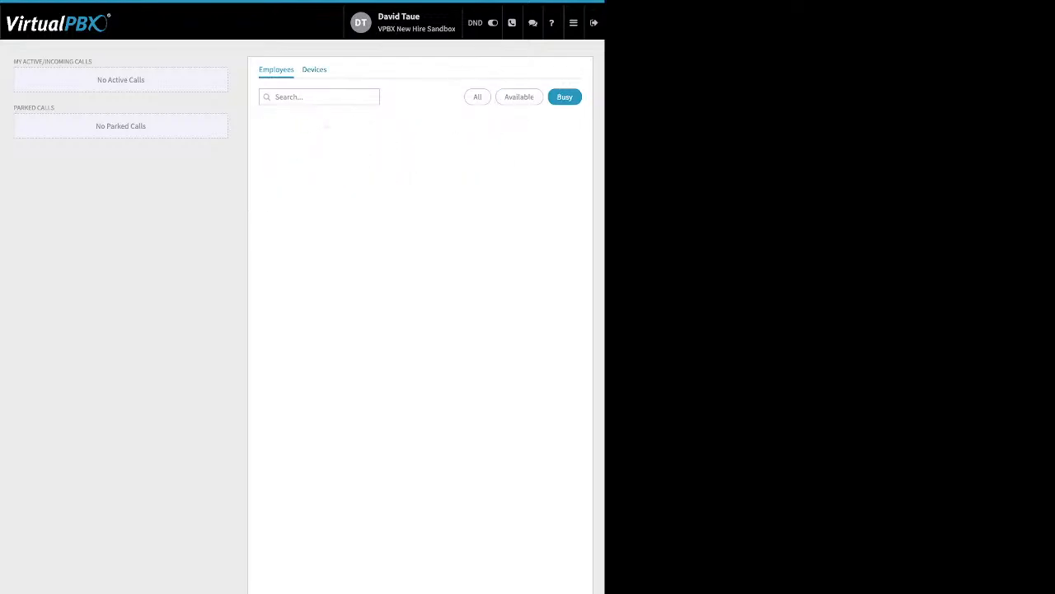
pyautogui.click(314, 70)
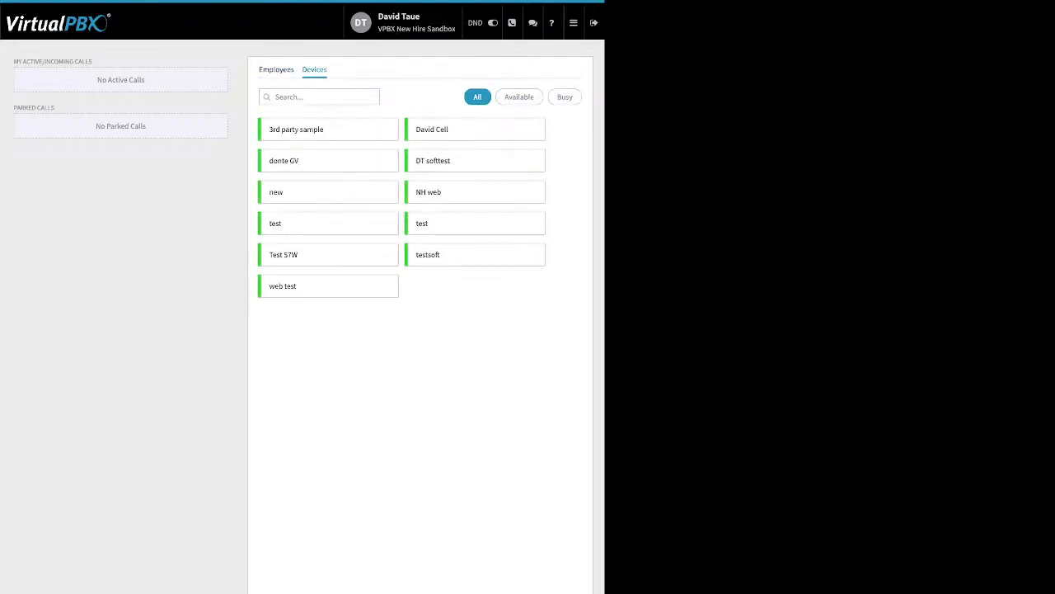
pyautogui.click(520, 97)
pyautogui.click(565, 97)
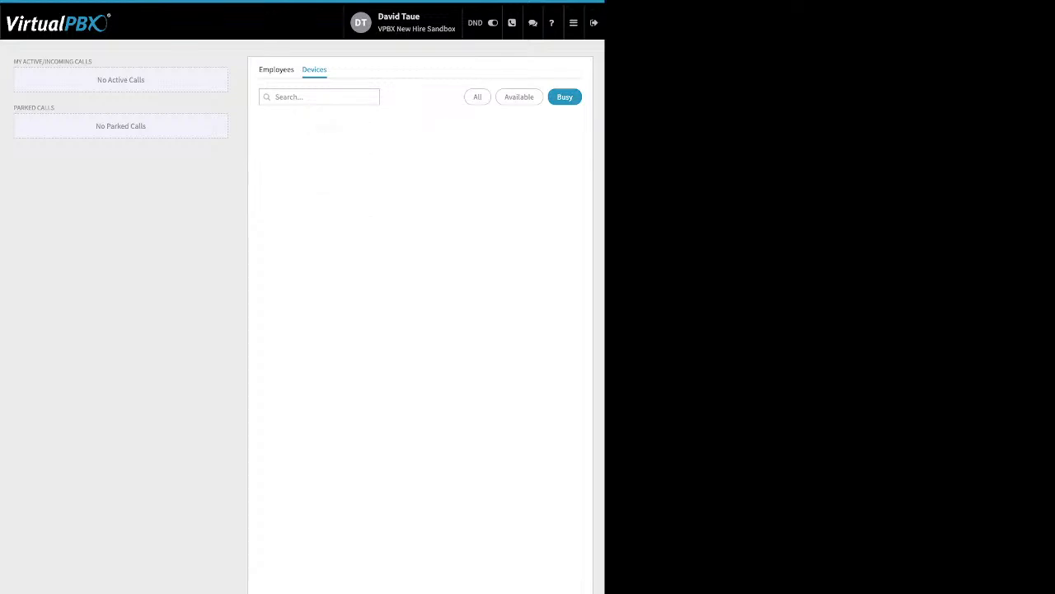
pyautogui.click(276, 69)
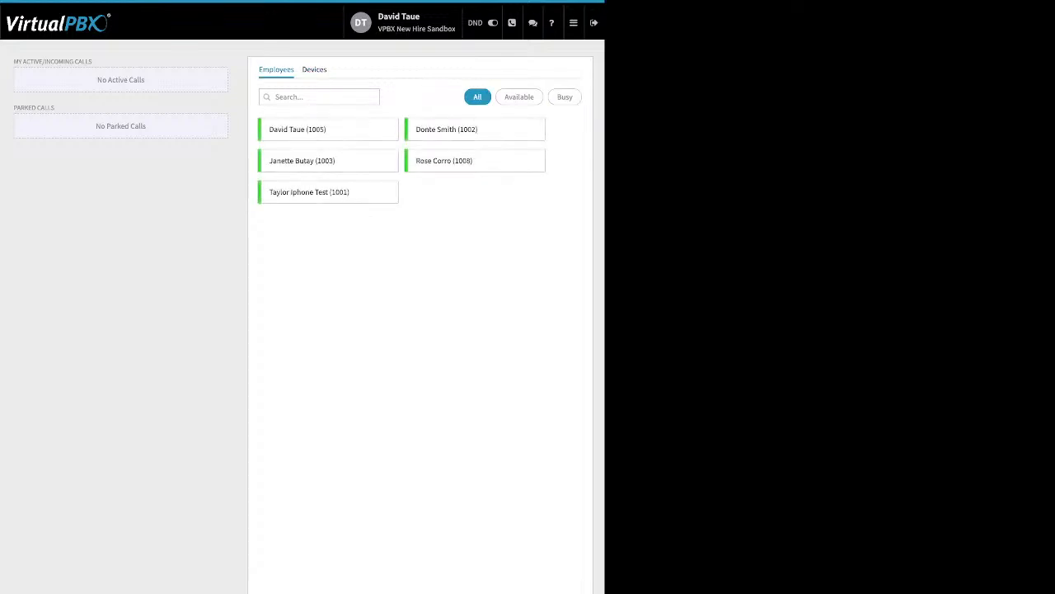
# Step: Highlight the Active Calls and Parked Calls panel headings
pyautogui.moveTo(14, 62); pyautogui.dragTo(165, 133)
pyautogui.moveTo(14, 62); pyautogui.dragTo(46, 62)
pyautogui.click(47, 63)
pyautogui.moveTo(56, 108); pyautogui.dragTo(25, 108)
pyautogui.moveTo(574, 23)
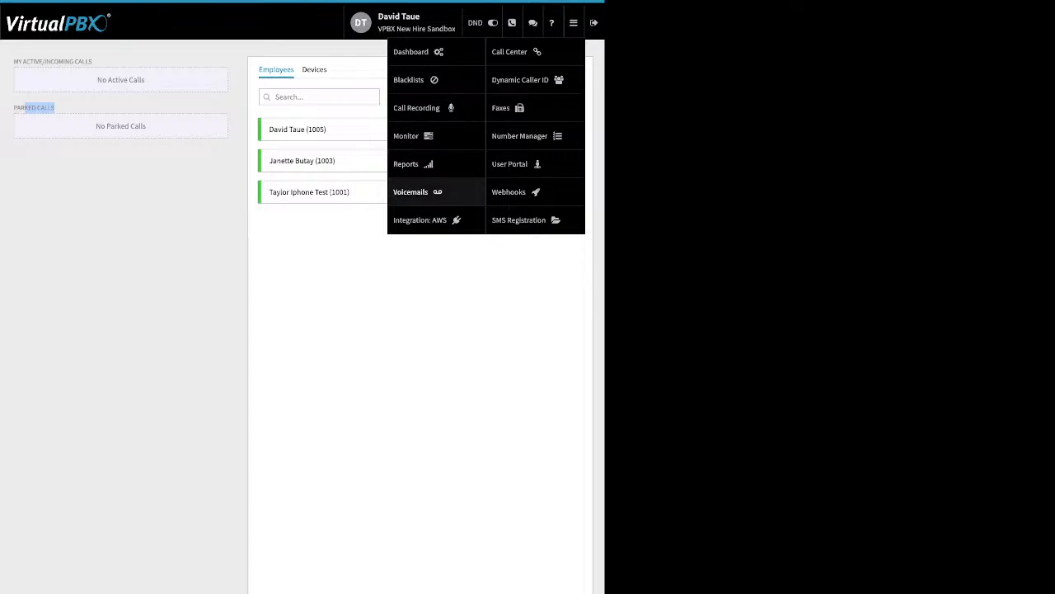
# Step: On the Voicemails page, select the signed-in user's voicemail box
pyautogui.click(410, 191)
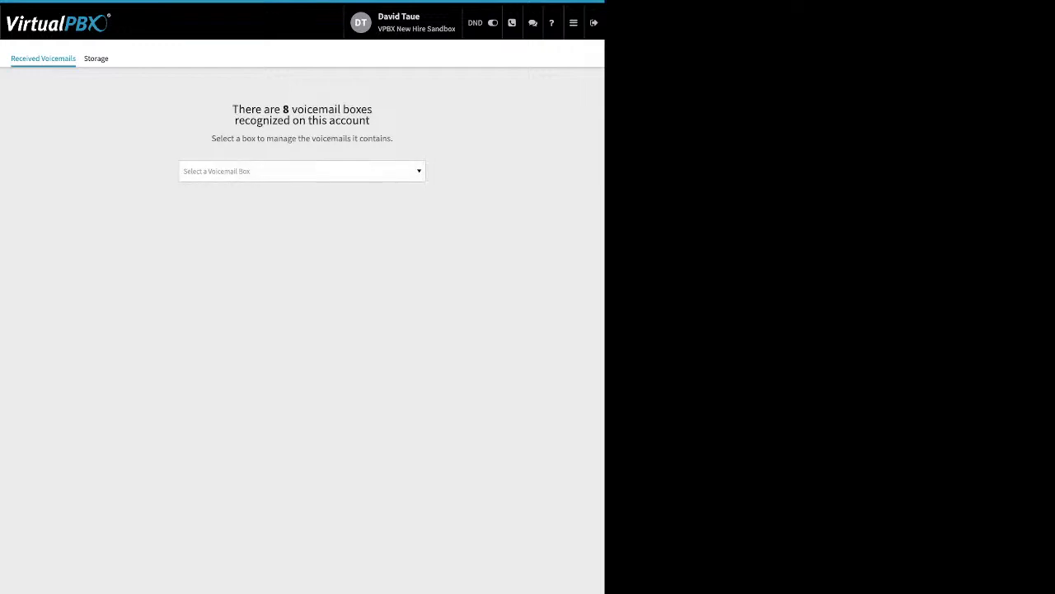
pyautogui.click(302, 171)
pyautogui.write('d')
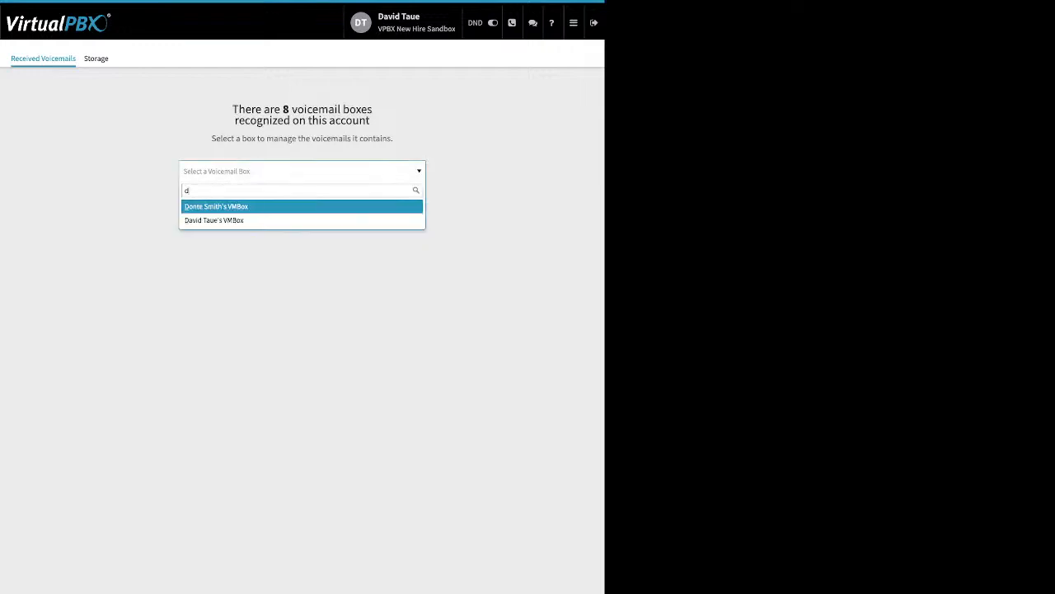
pyautogui.press('Down')
pyautogui.press('Return')
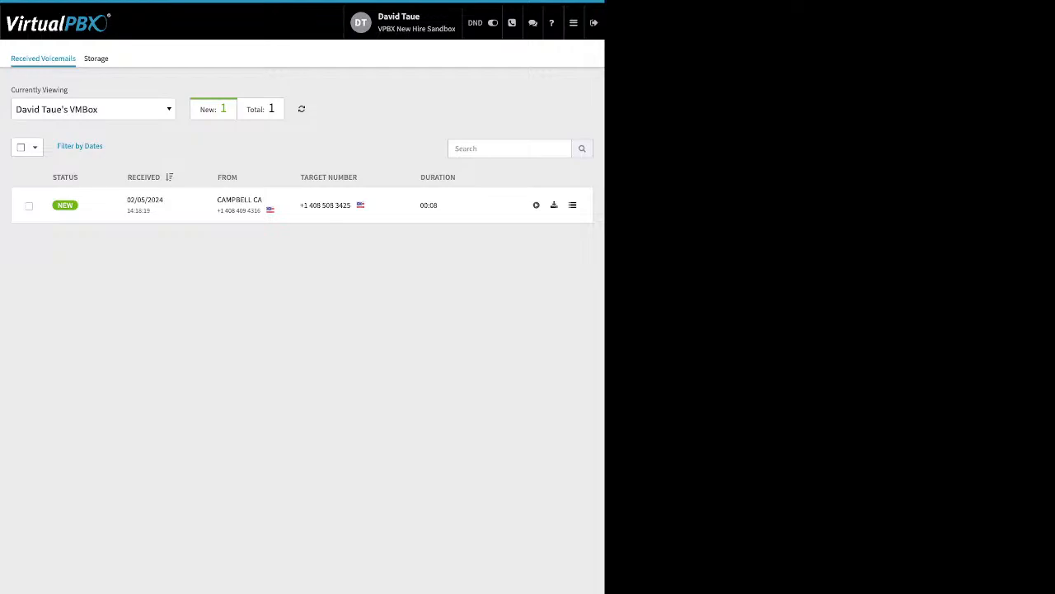
# Step: Select all voicemails and review the Mark As and Move To options without applying them
pyautogui.click(21, 148)
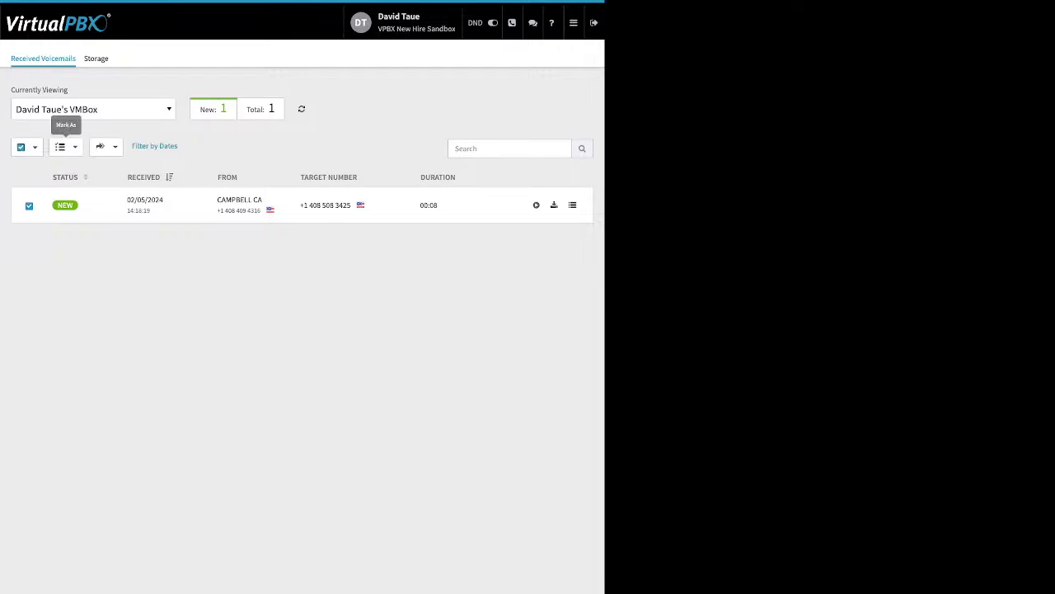
pyautogui.click(66, 146)
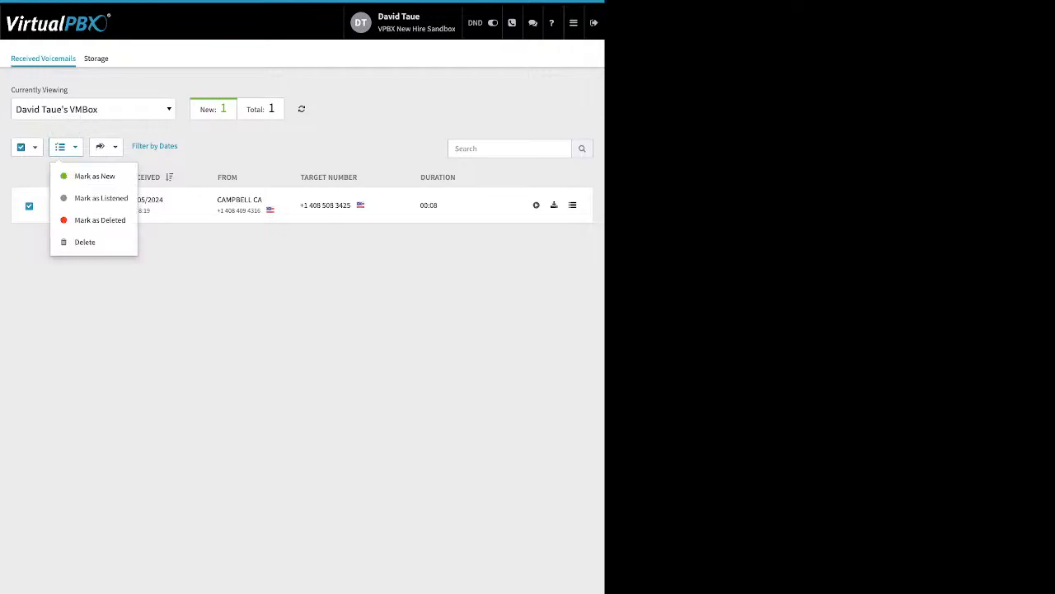
pyautogui.click(105, 147)
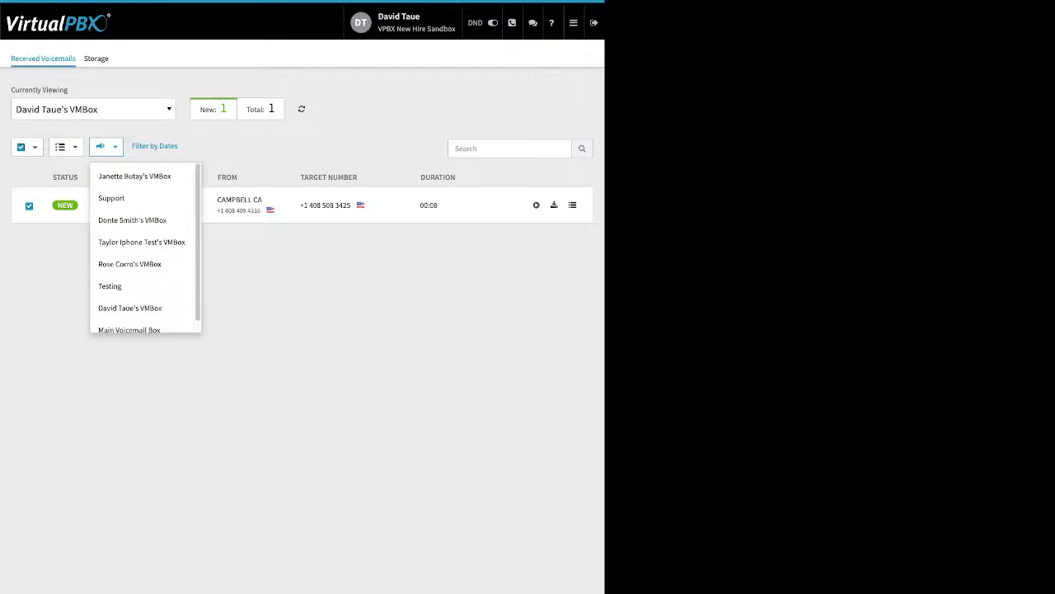
pyautogui.press('Escape')
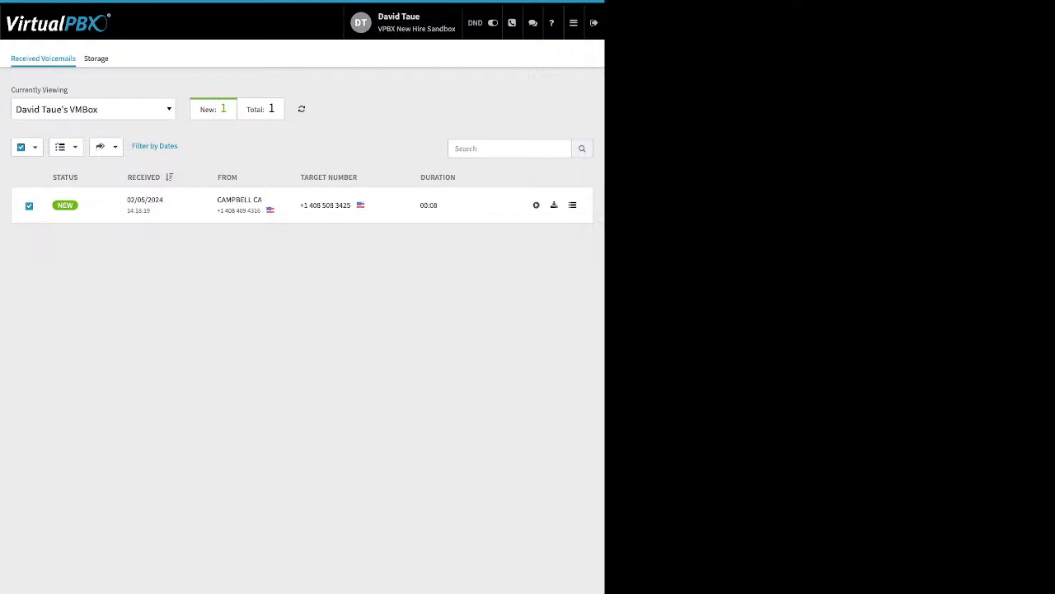
pyautogui.click(574, 23)
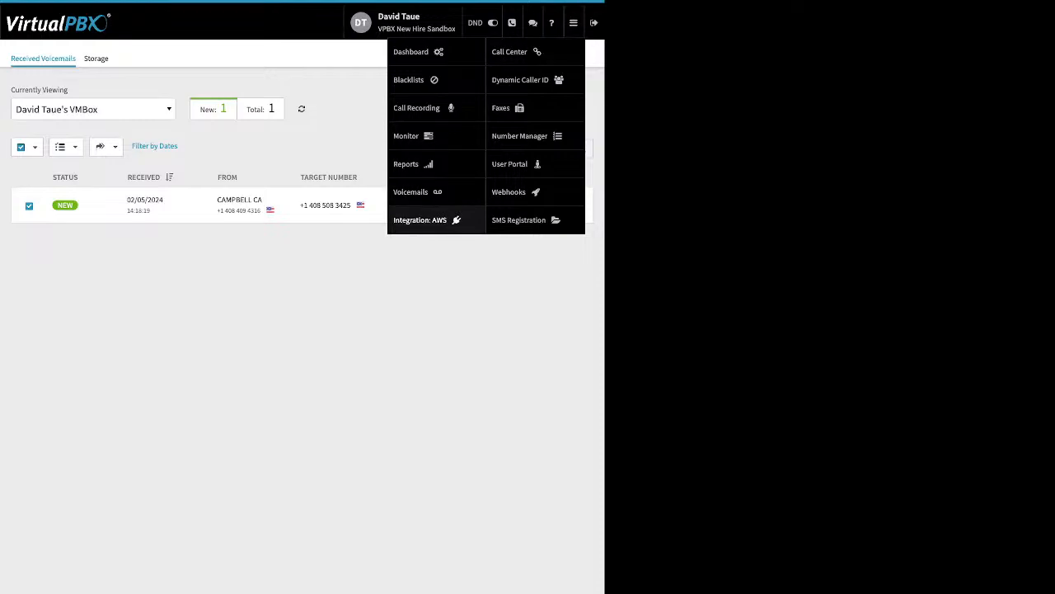
# Step: Open the first AWS account's settings and highlight its access key, secret and bucket fields
pyautogui.click(420, 219)
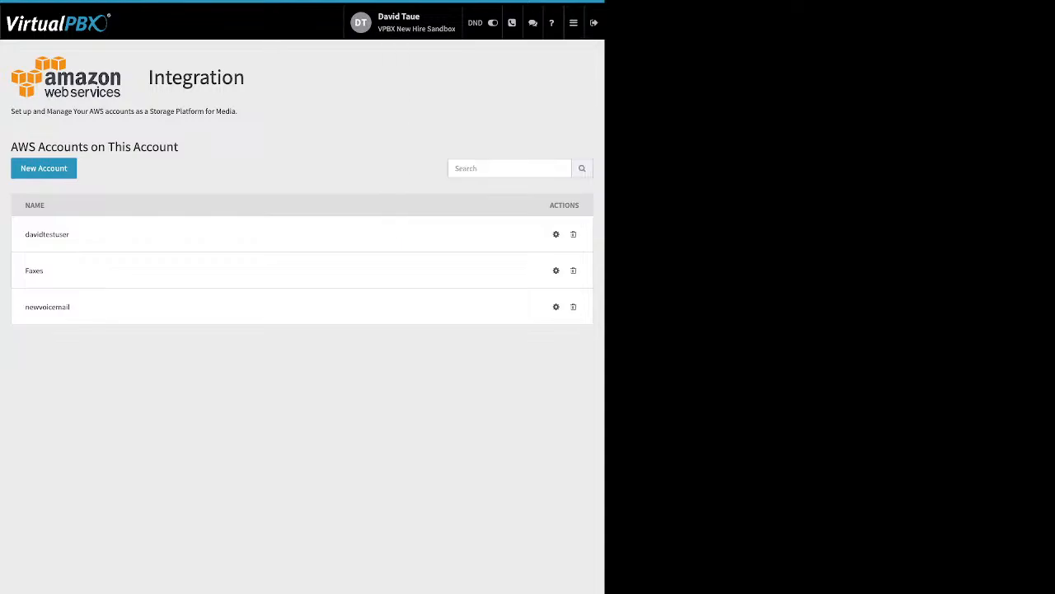
pyautogui.click(555, 234)
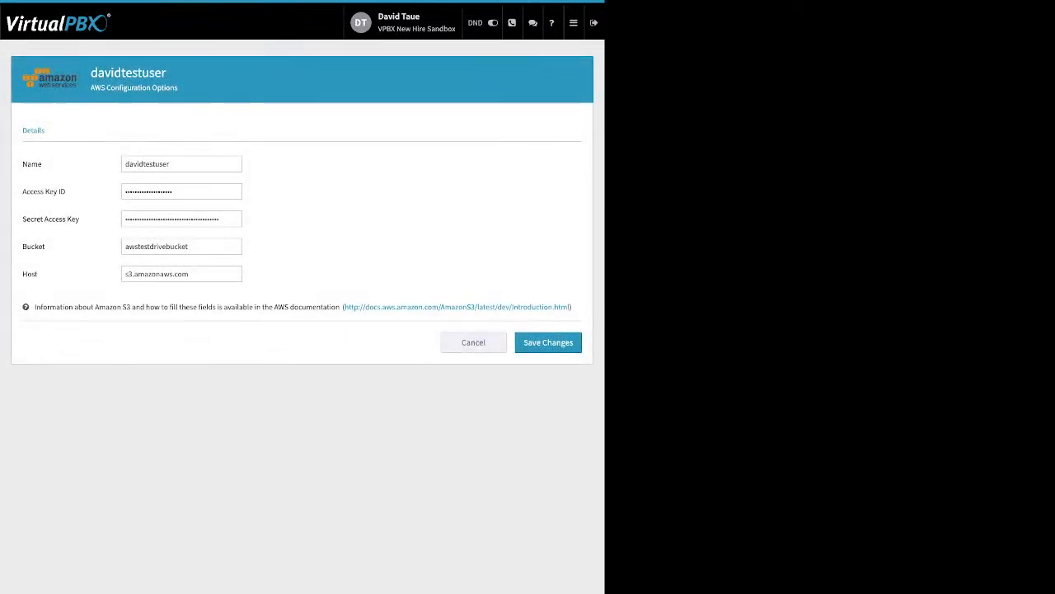
pyautogui.moveTo(22, 191); pyautogui.dragTo(44, 246)
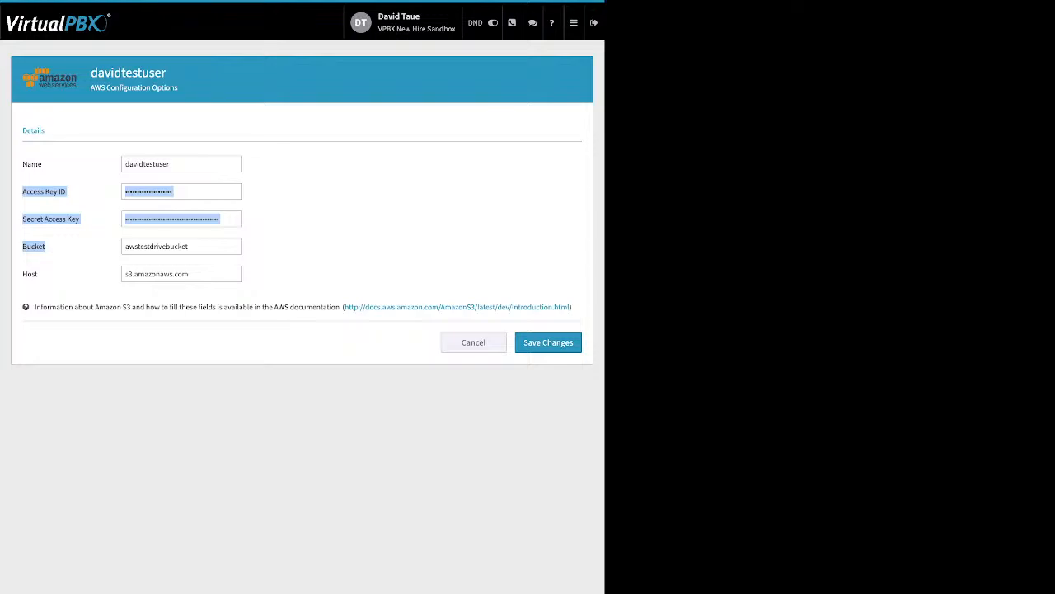
pyautogui.moveTo(574, 23)
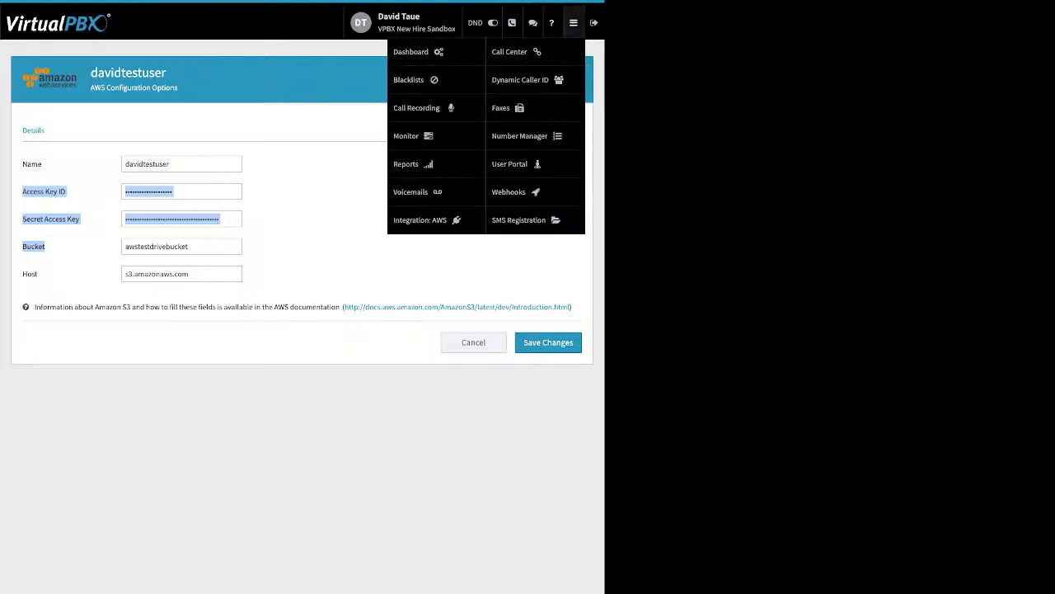
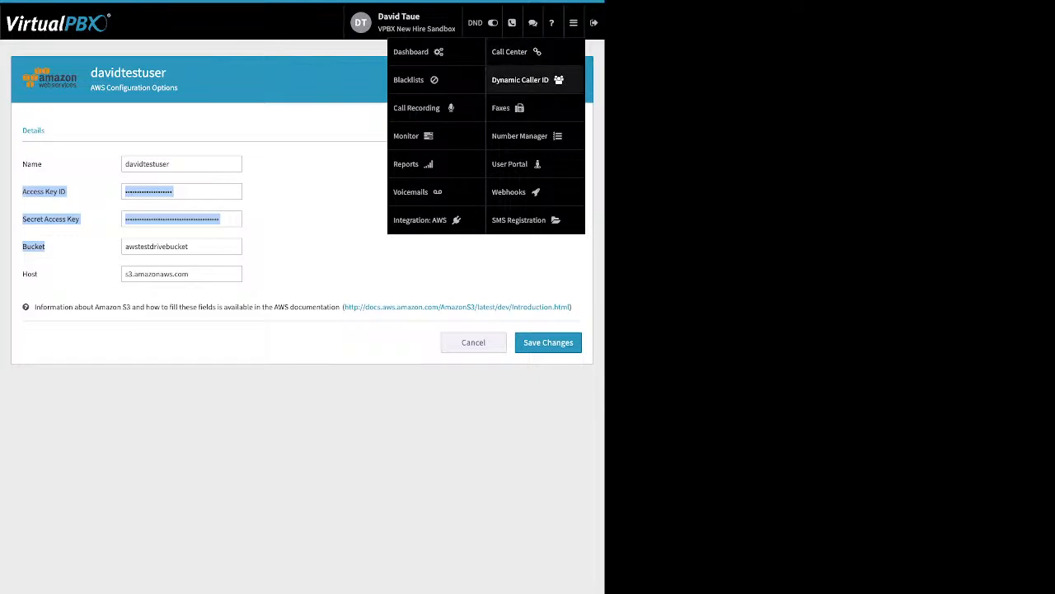
# Step: Go to the Dynamic Caller ID page listing the LA and Vegas rules
pyautogui.click(521, 80)
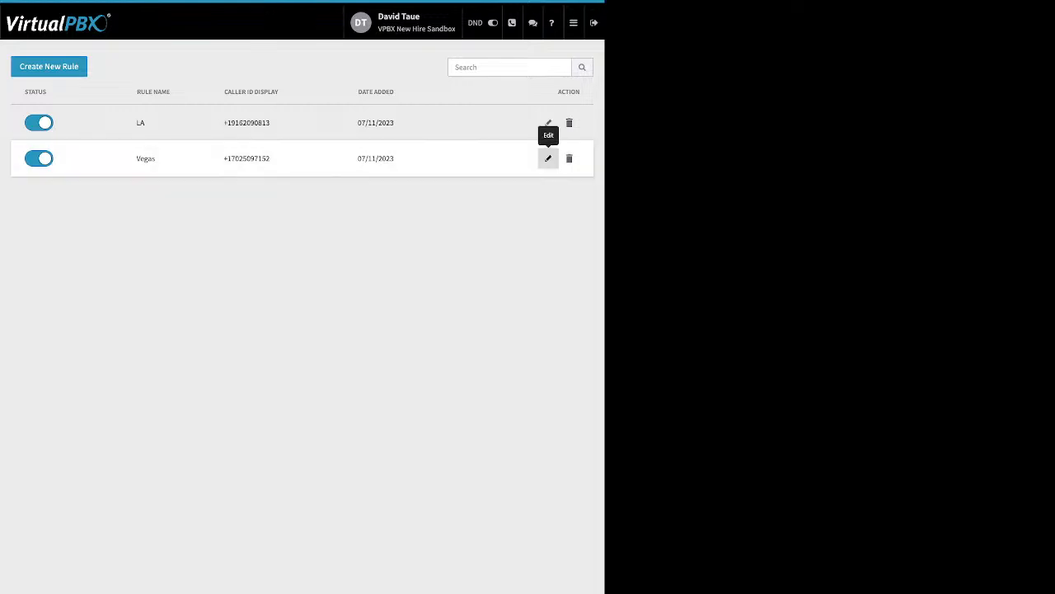
# Step: Inspect the Vegas caller ID rule's 702 area code and close it unchanged
pyautogui.click(548, 158)
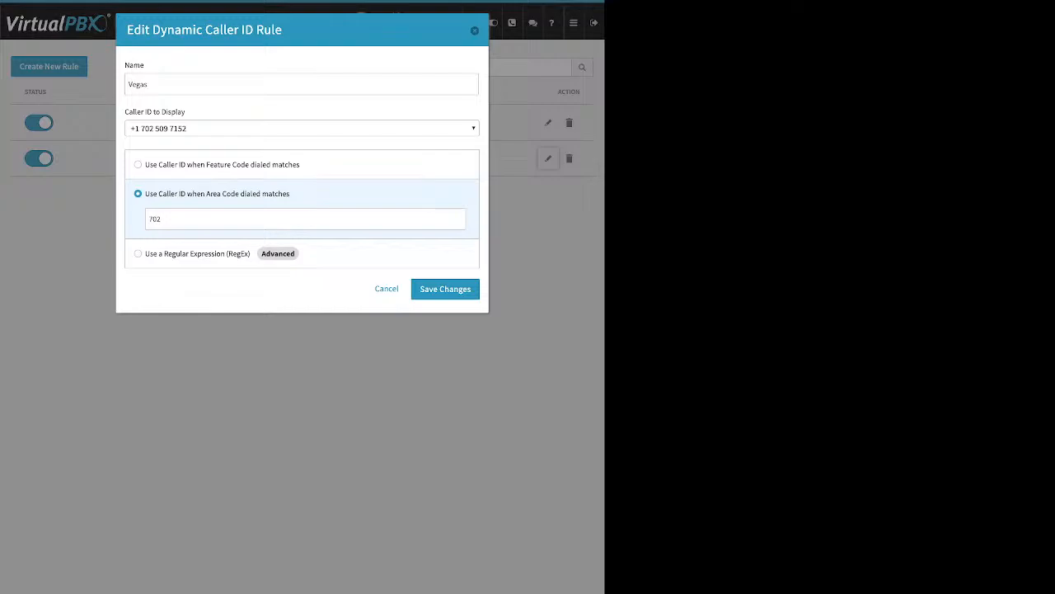
pyautogui.doubleClick(155, 219)
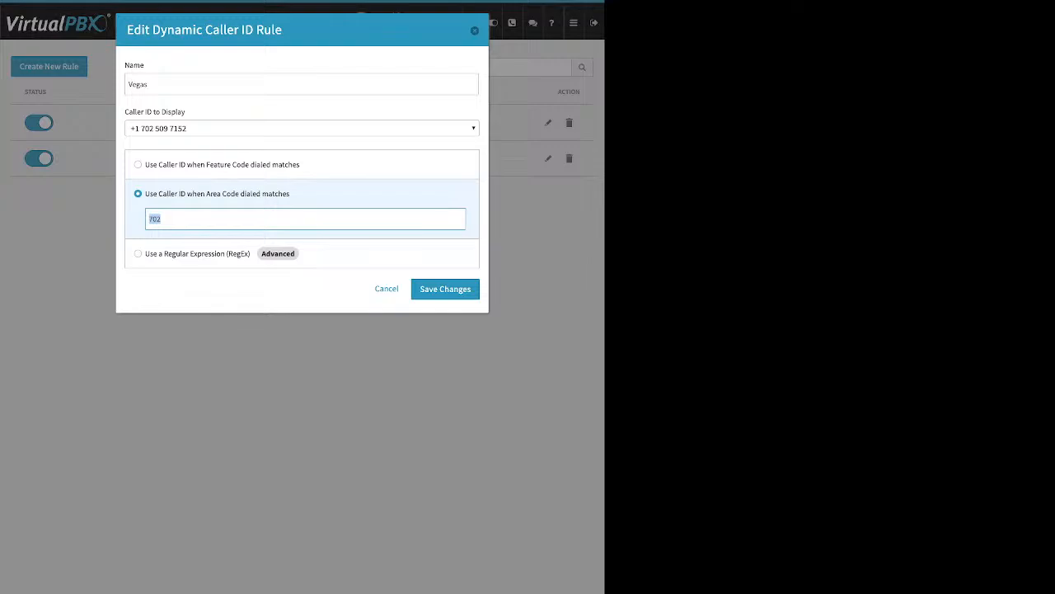
pyautogui.click(474, 31)
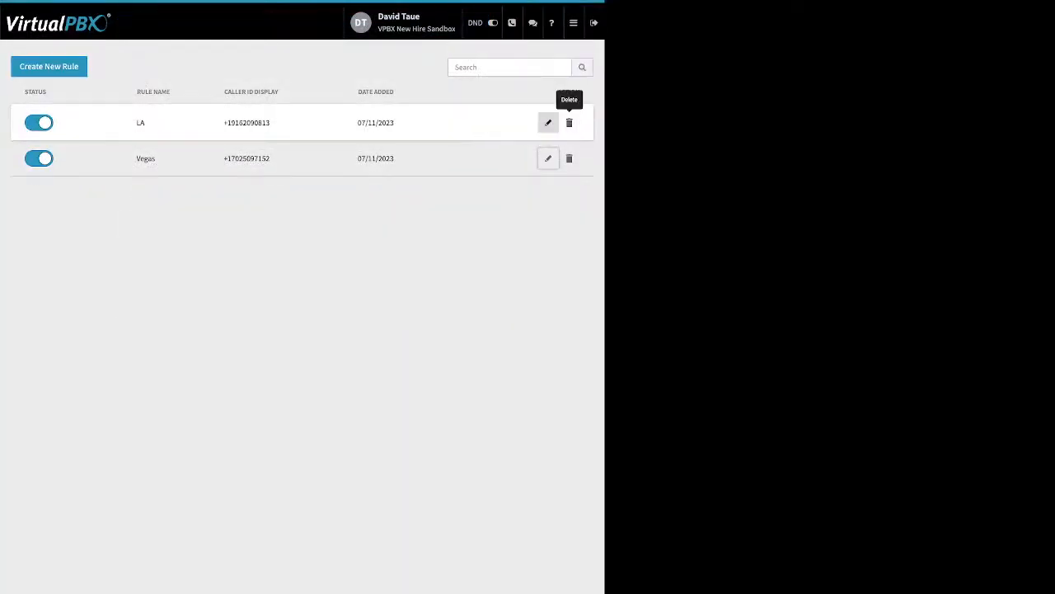
# Step: Inspect the LA rule's *951 feature code without saving, then go to Faxes
pyautogui.click(548, 122)
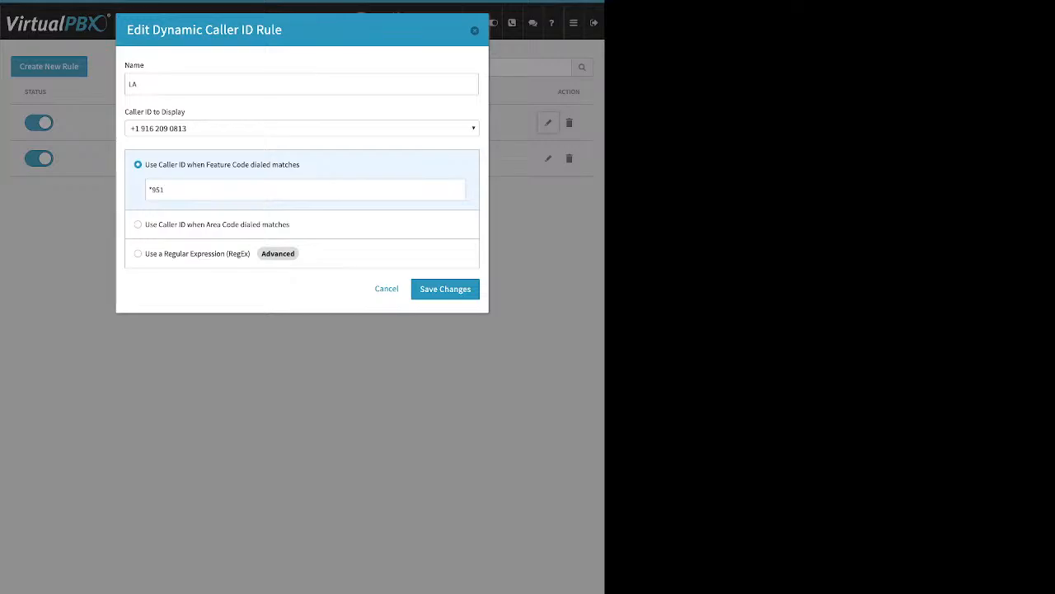
pyautogui.moveTo(167, 190); pyautogui.dragTo(147, 190)
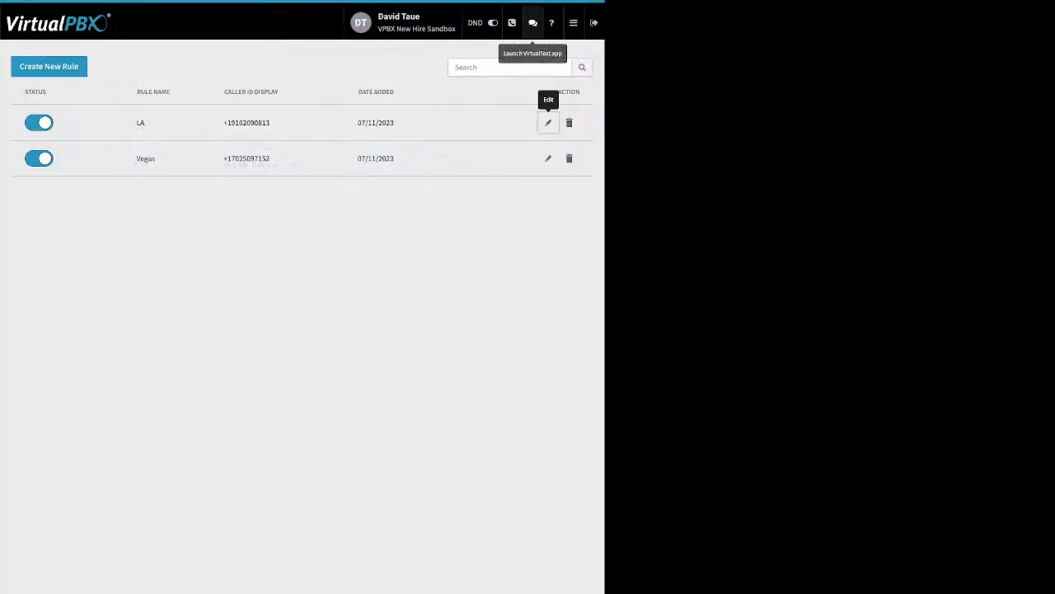
pyautogui.click(573, 22)
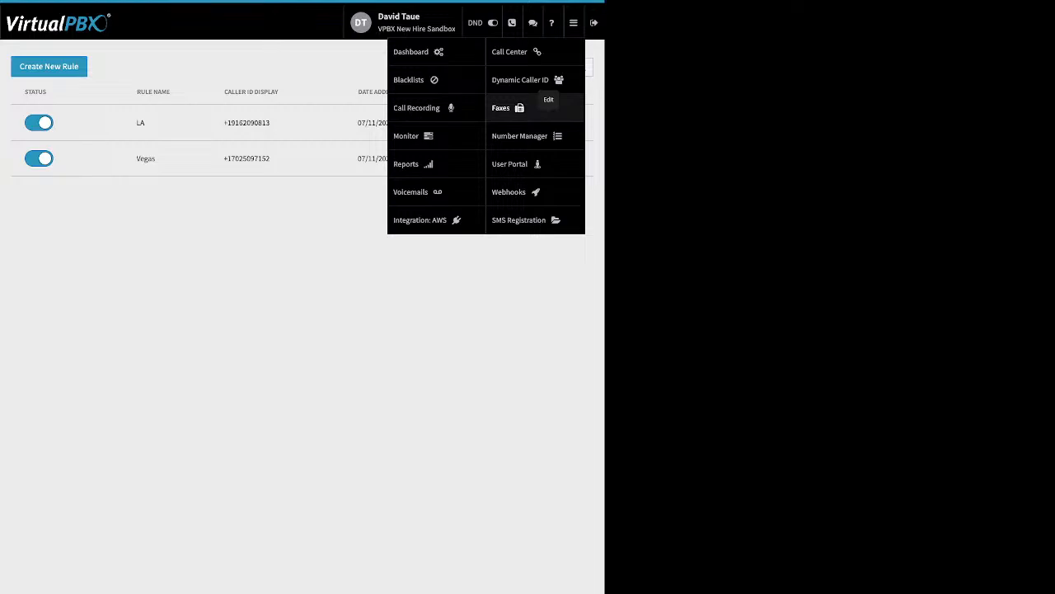
pyautogui.click(505, 108)
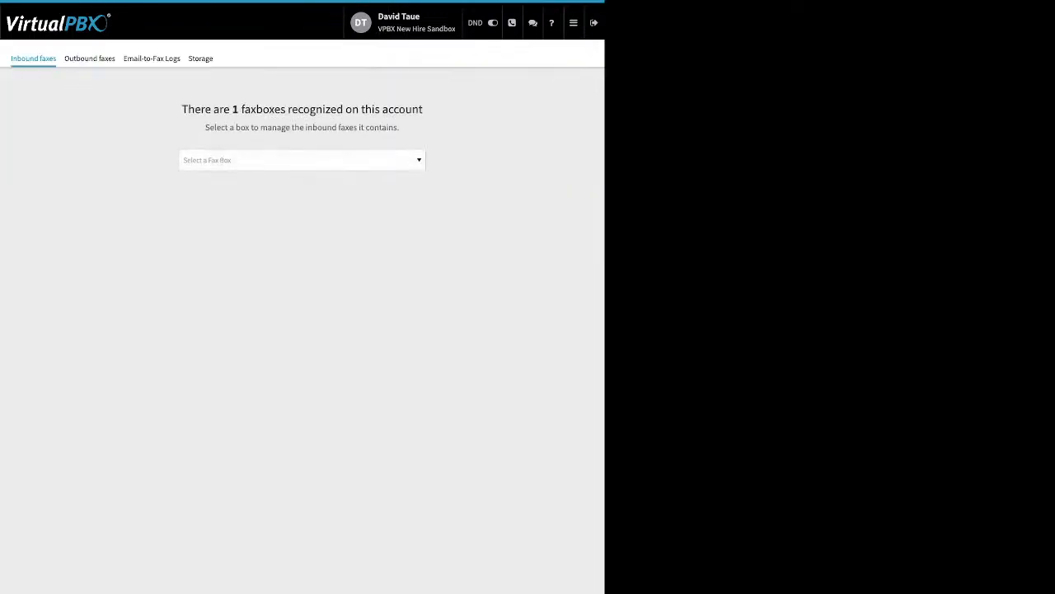
# Step: Show the Main Faxbox's inbound and outbound faxes, then view the Email-to-Fax Logs
pyautogui.click(302, 159)
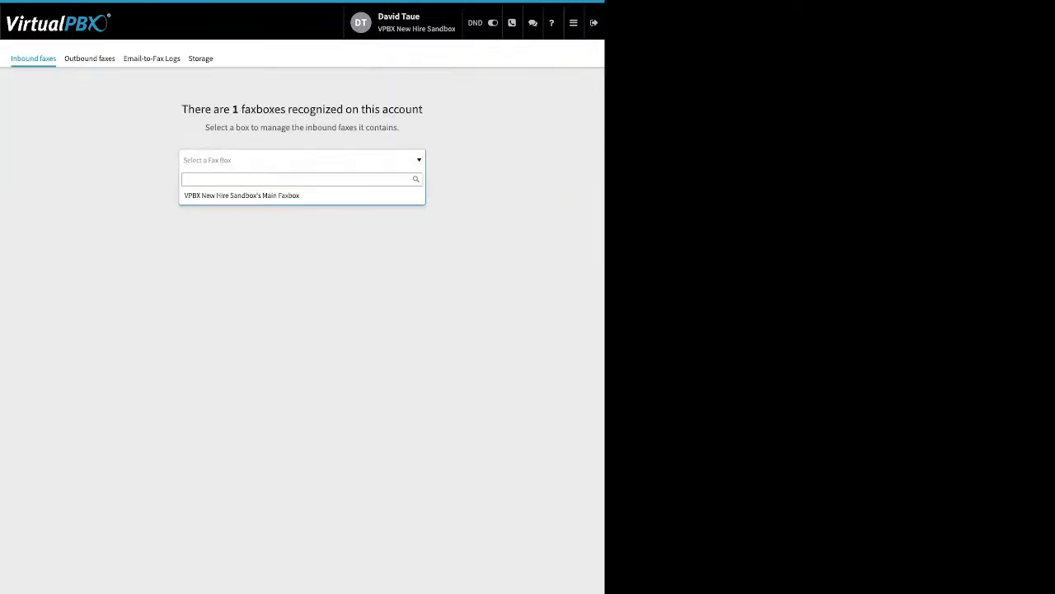
pyautogui.click(272, 195)
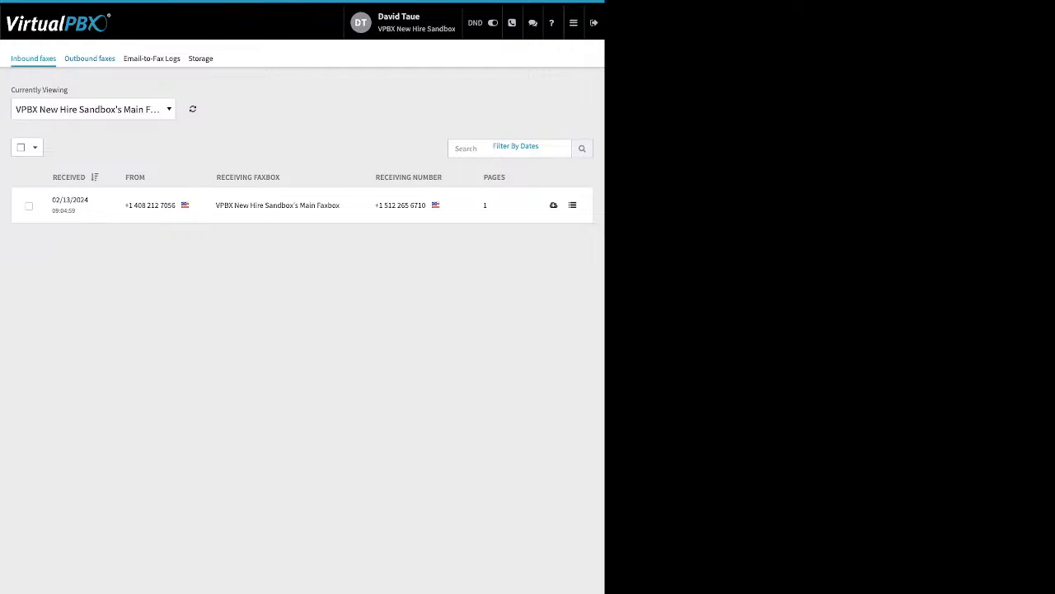
pyautogui.click(89, 58)
pyautogui.click(302, 160)
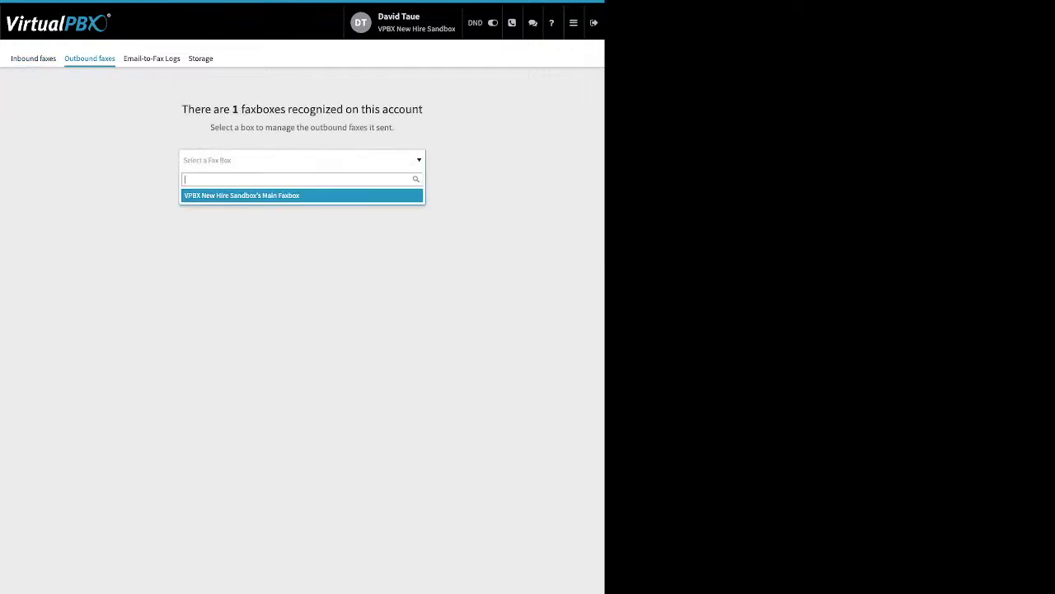
pyautogui.click(302, 195)
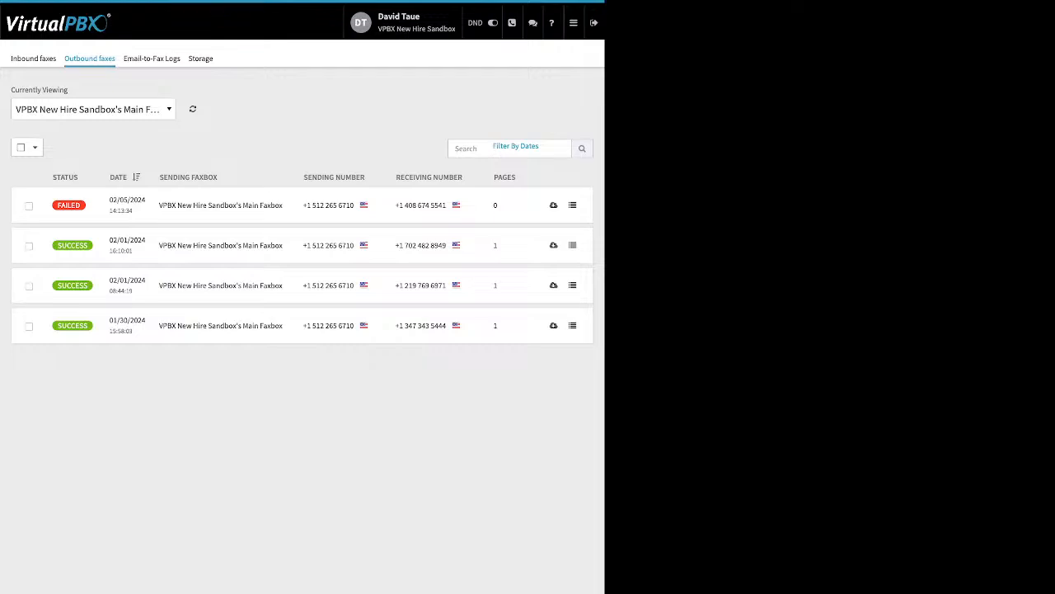
pyautogui.moveTo(68, 204)
pyautogui.click(152, 59)
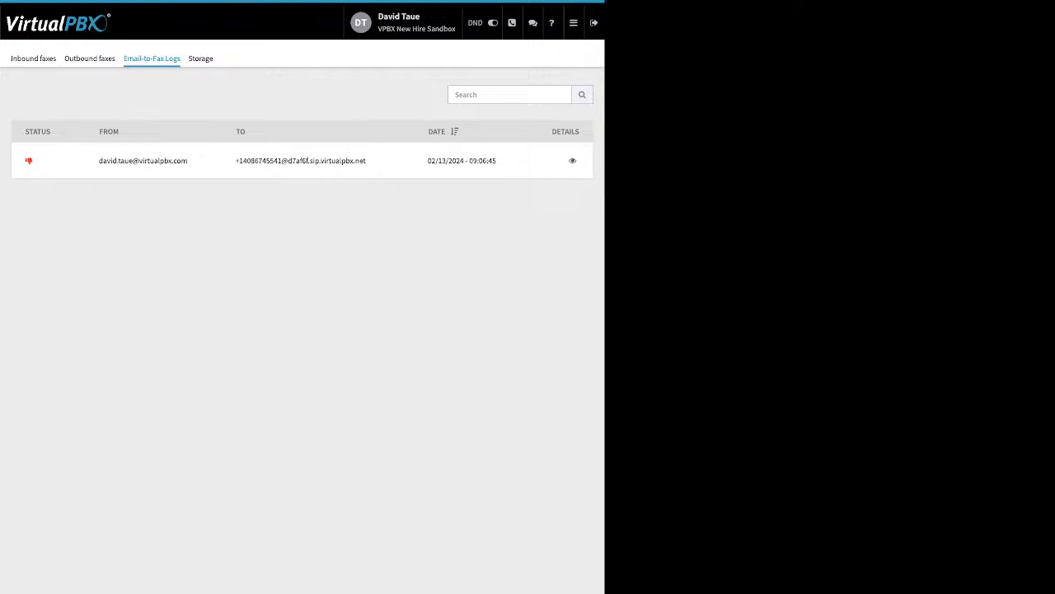
# Step: View the failed fax log's technical details, highlighting the 'no valid attachment' error
pyautogui.click(572, 161)
pyautogui.moveTo(184, 265); pyautogui.dragTo(112, 30)
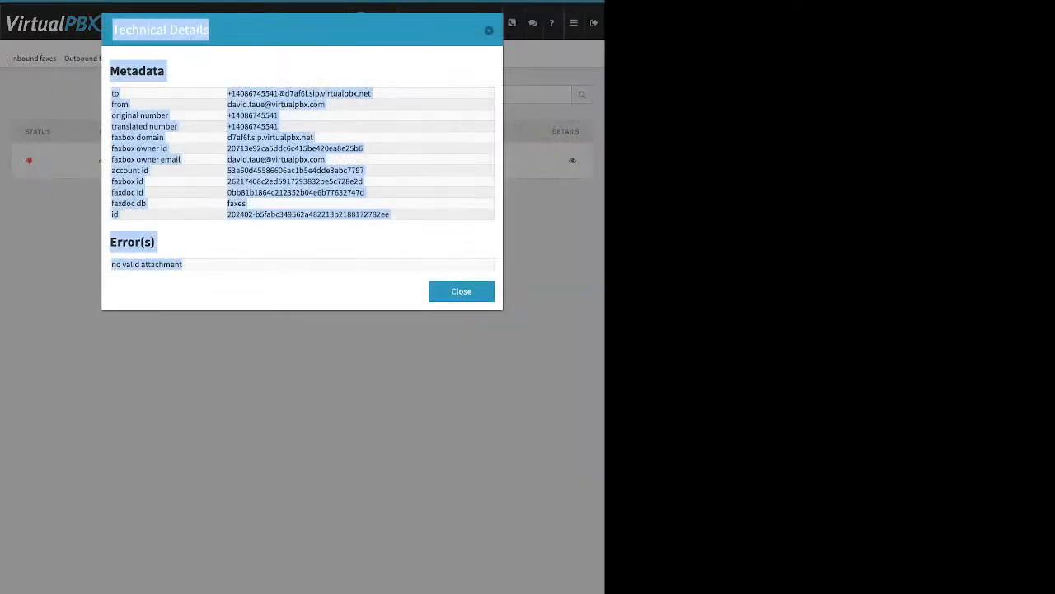
pyautogui.moveTo(182, 265); pyautogui.dragTo(111, 264)
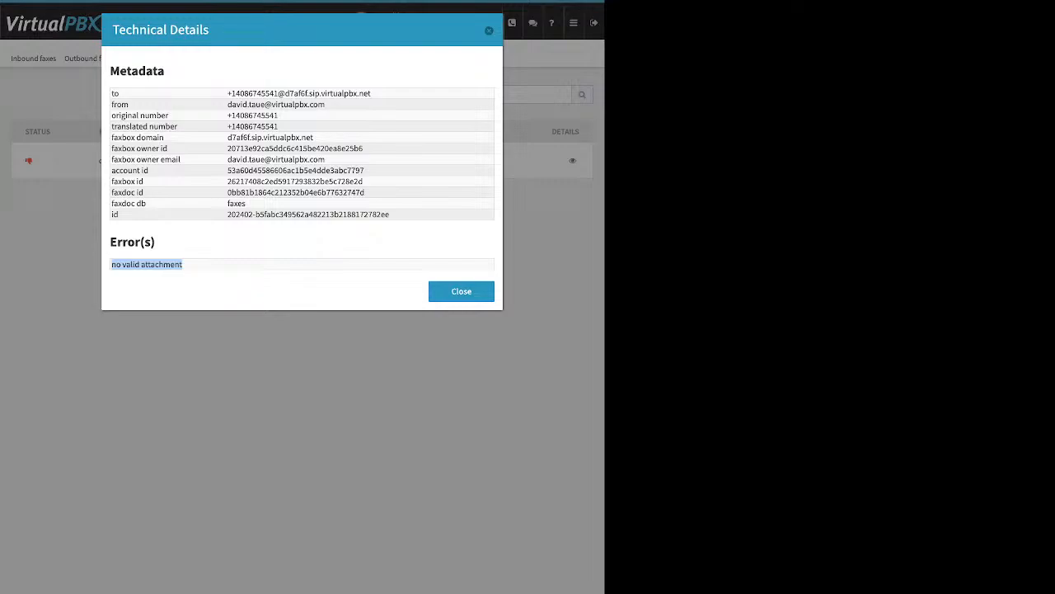
pyautogui.click(462, 291)
# Step: Visit the Number Manager, then go to the Webhooks page
pyautogui.click(574, 23)
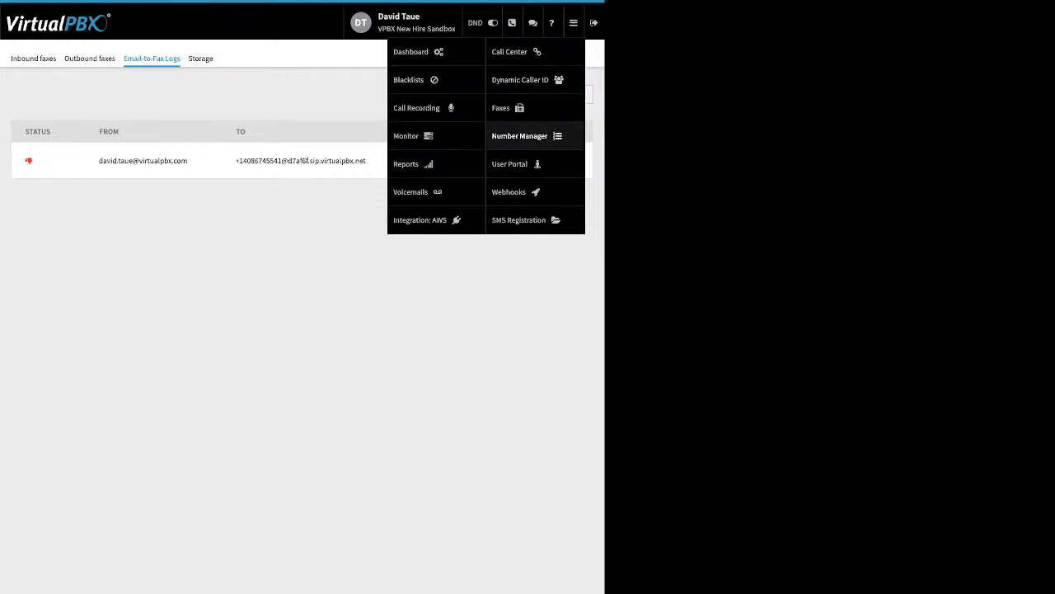
pyautogui.click(520, 136)
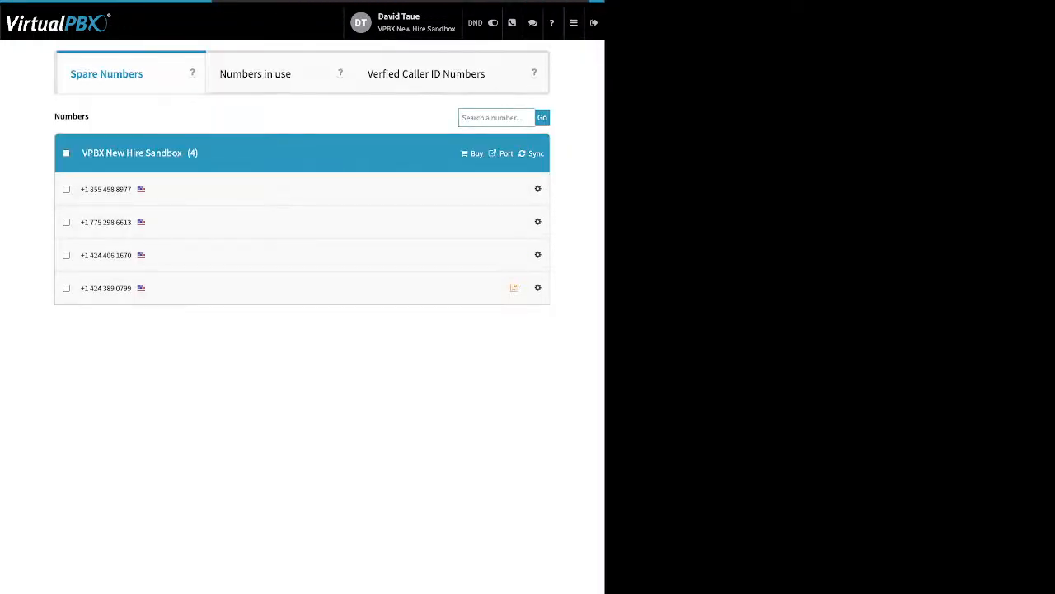
pyautogui.click(574, 23)
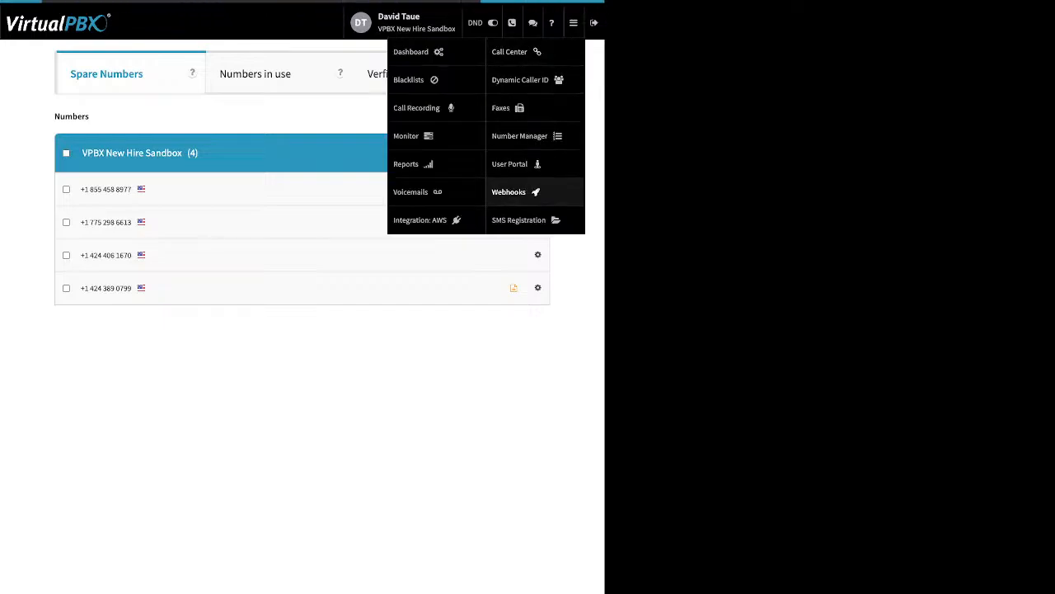
pyautogui.click(520, 191)
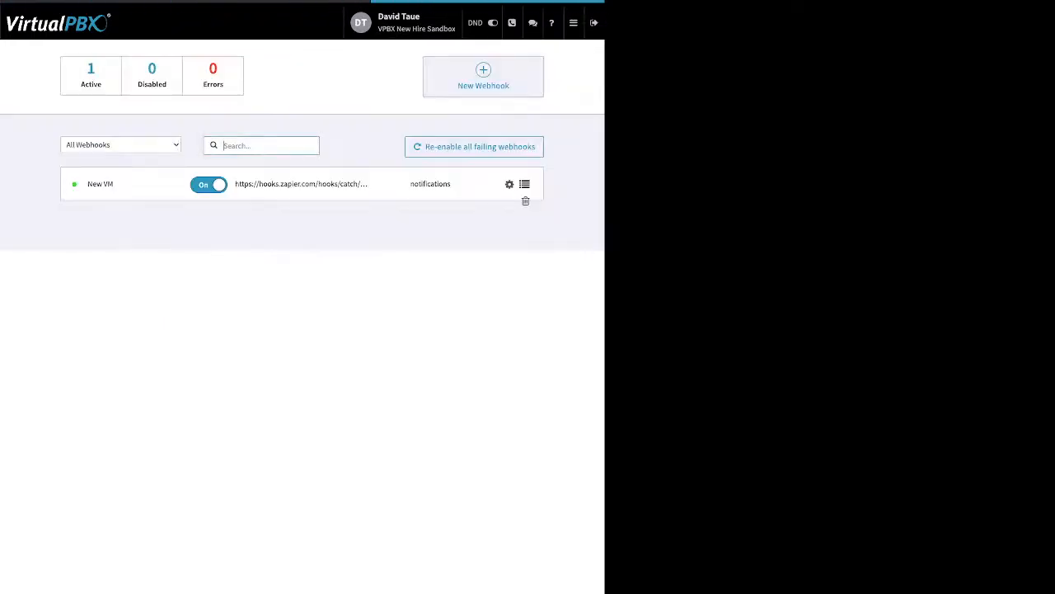
# Step: Bring up a blank Create New Webhook form with CDR trigger, GET and 1 retry
pyautogui.click(483, 78)
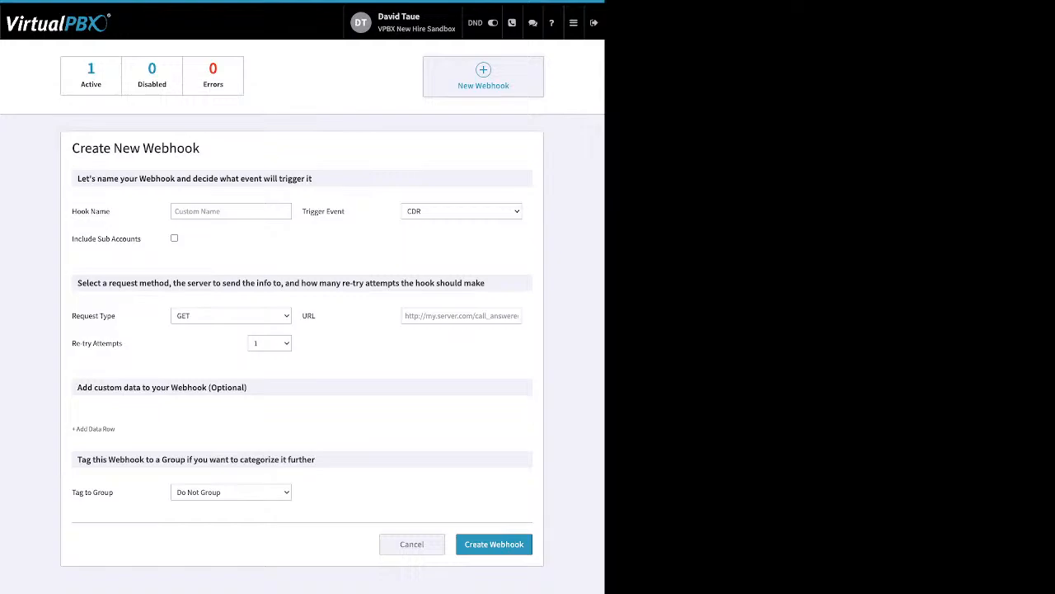
pyautogui.click(574, 23)
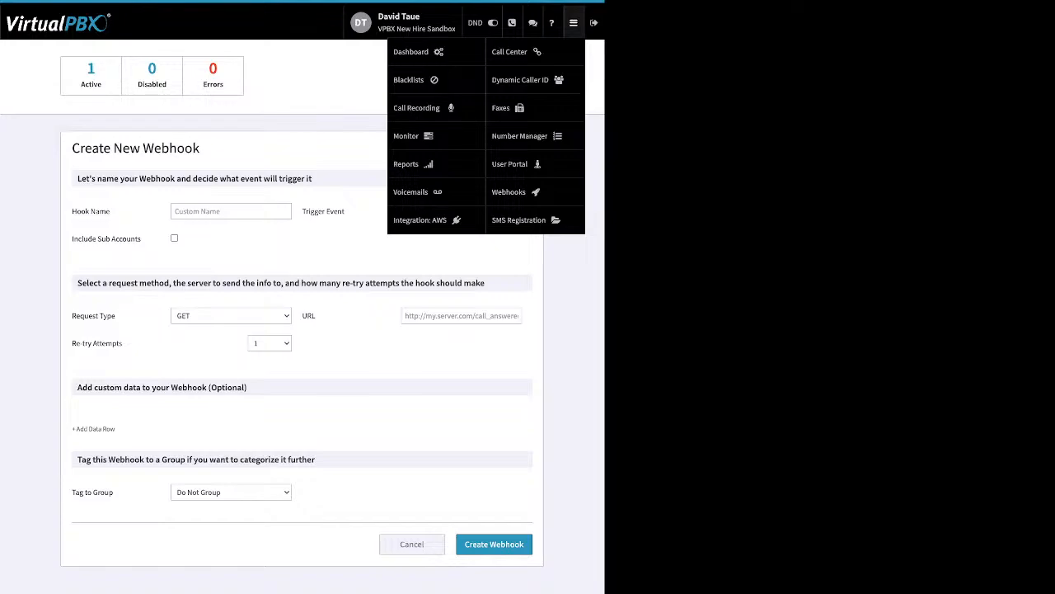
# Step: Confirm SMS registration isn't submitted yet, then switch to the user portal's Voicemails
pyautogui.click(519, 219)
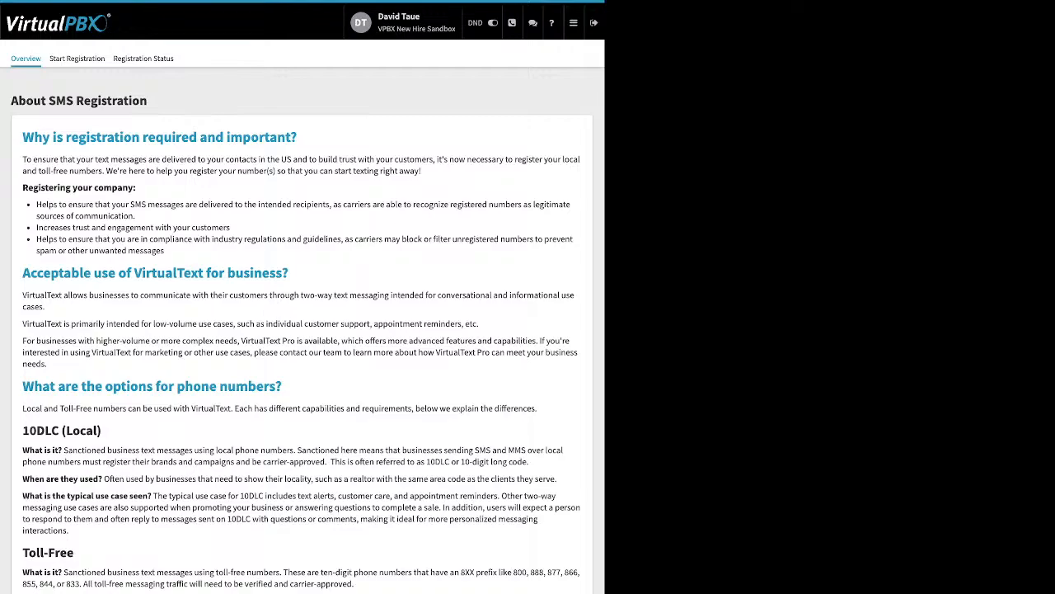
pyautogui.click(144, 59)
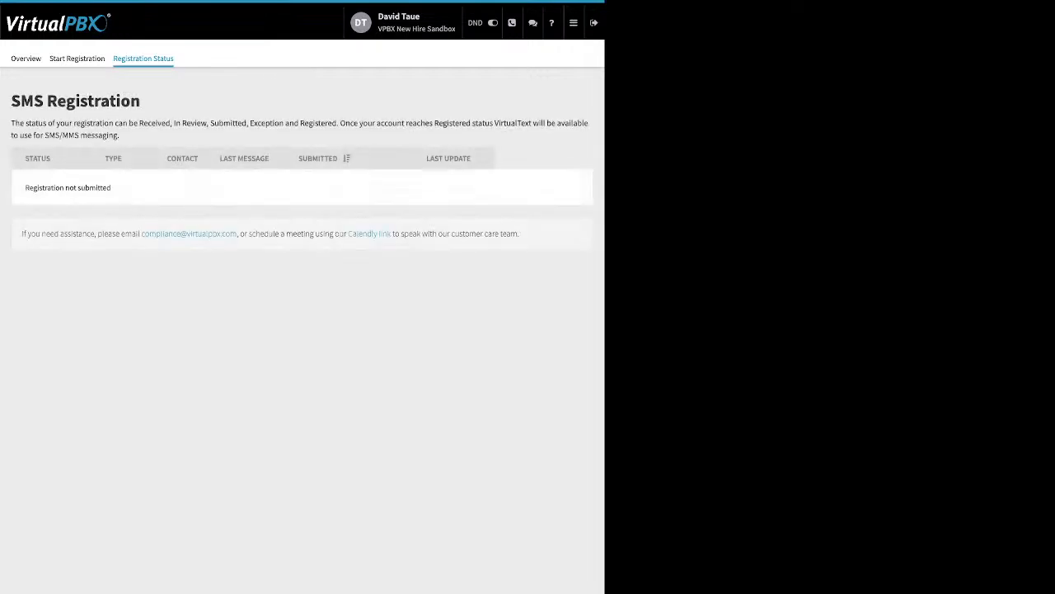
pyautogui.click(573, 22)
pyautogui.click(512, 163)
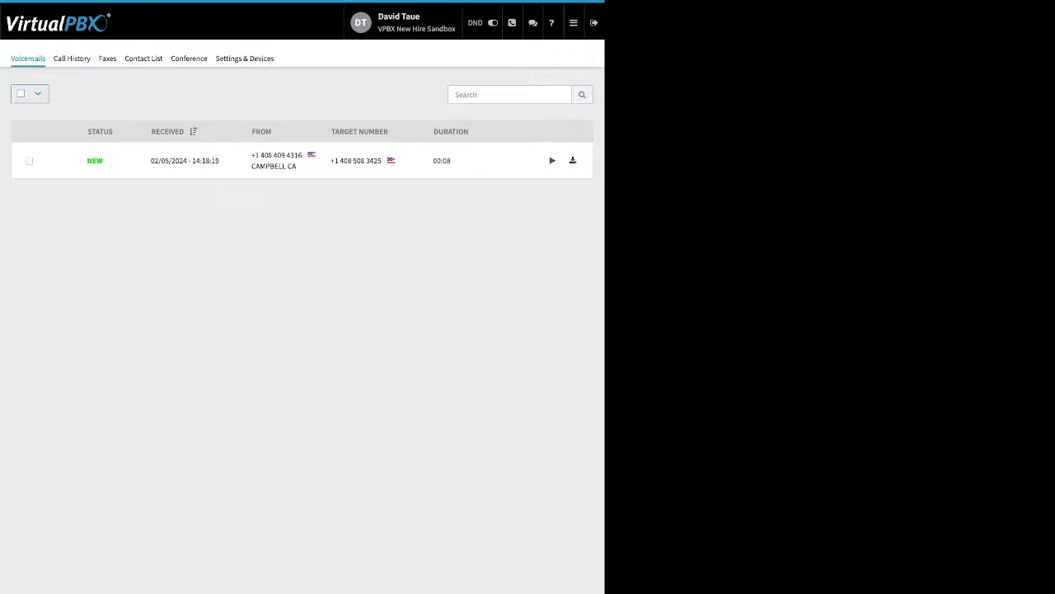
# Step: List call history from 01/01/2024, then check the user's faxes and 51-entry contact list
pyautogui.click(72, 59)
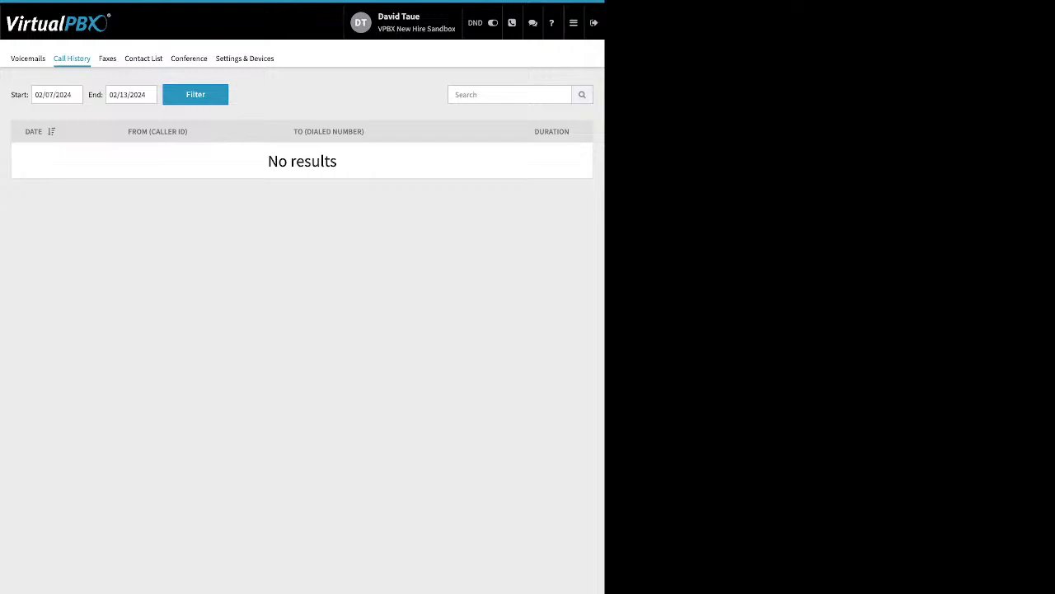
pyautogui.click(69, 95)
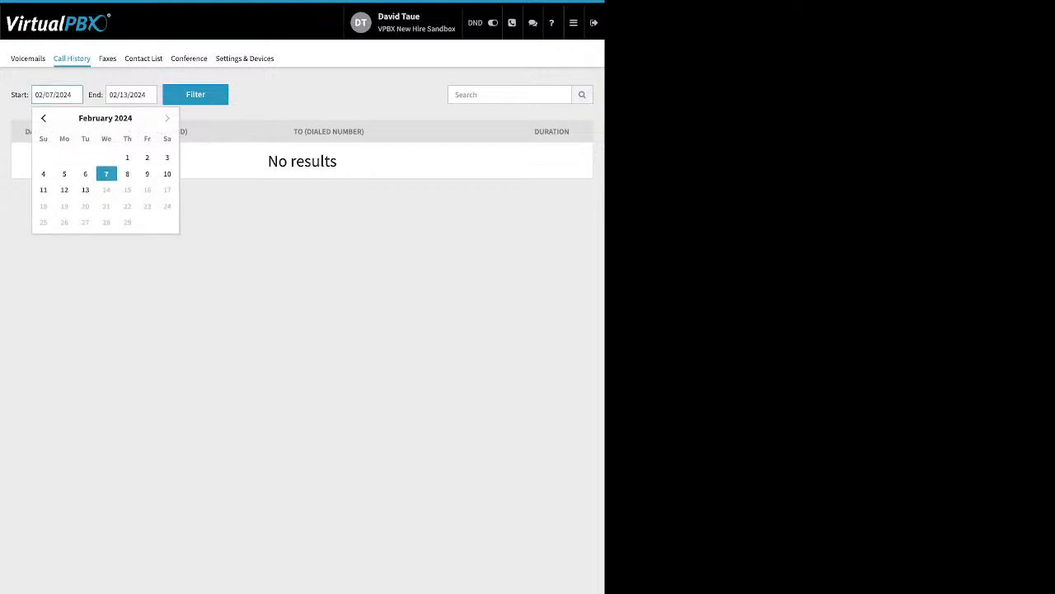
pyautogui.click(44, 118)
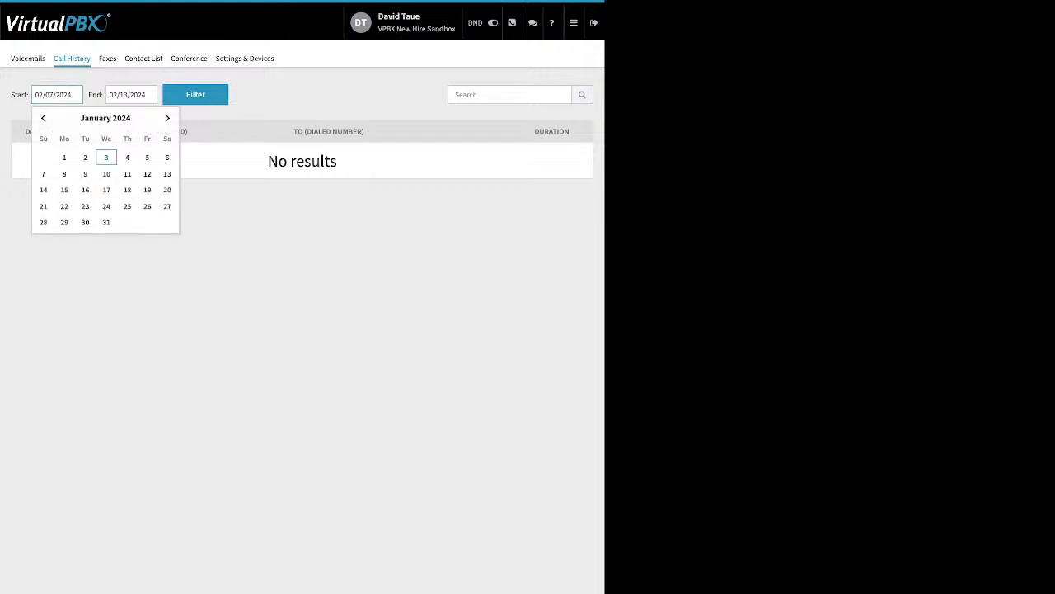
pyautogui.click(64, 157)
pyautogui.click(195, 95)
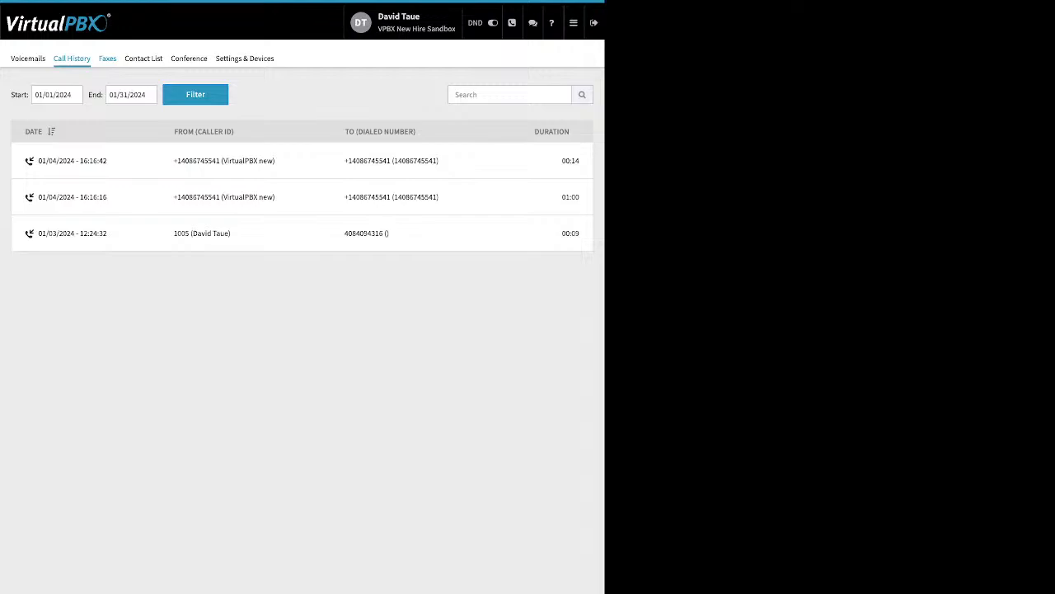
pyautogui.click(107, 59)
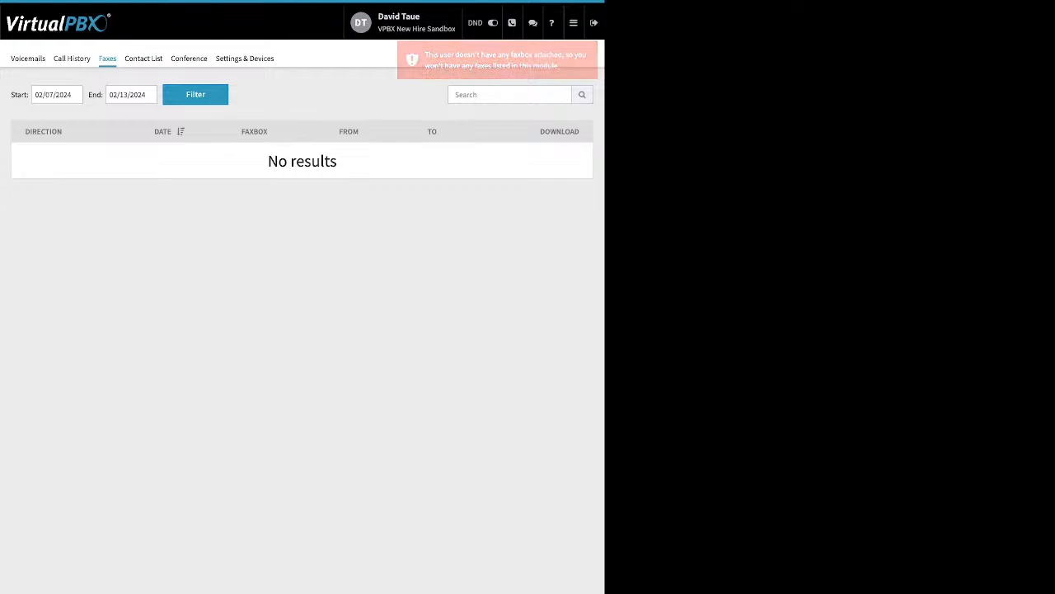
pyautogui.click(143, 59)
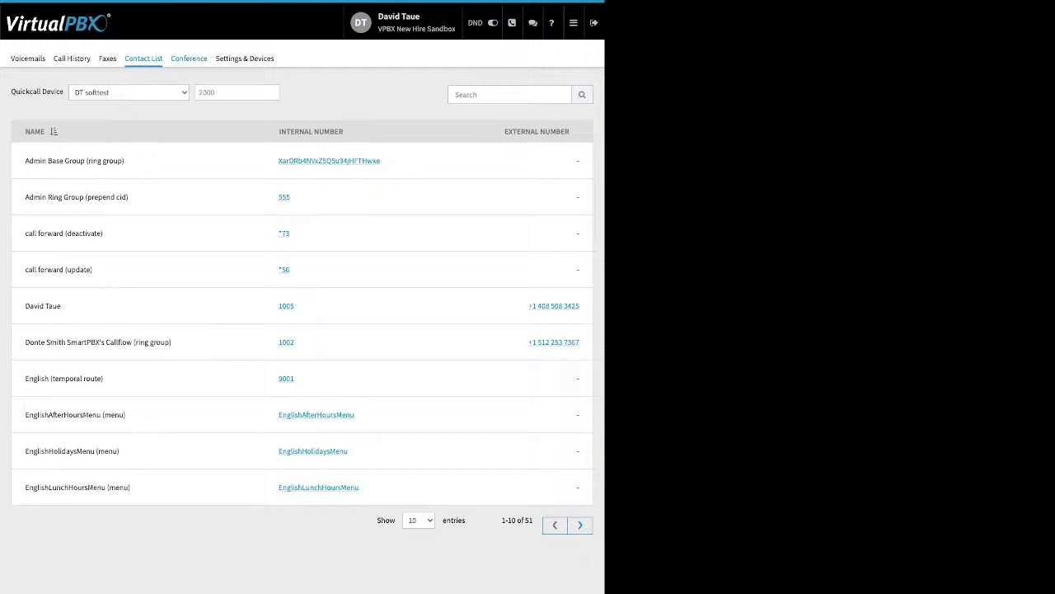
# Step: Switch to the Conference tab of the user portal
pyautogui.click(188, 58)
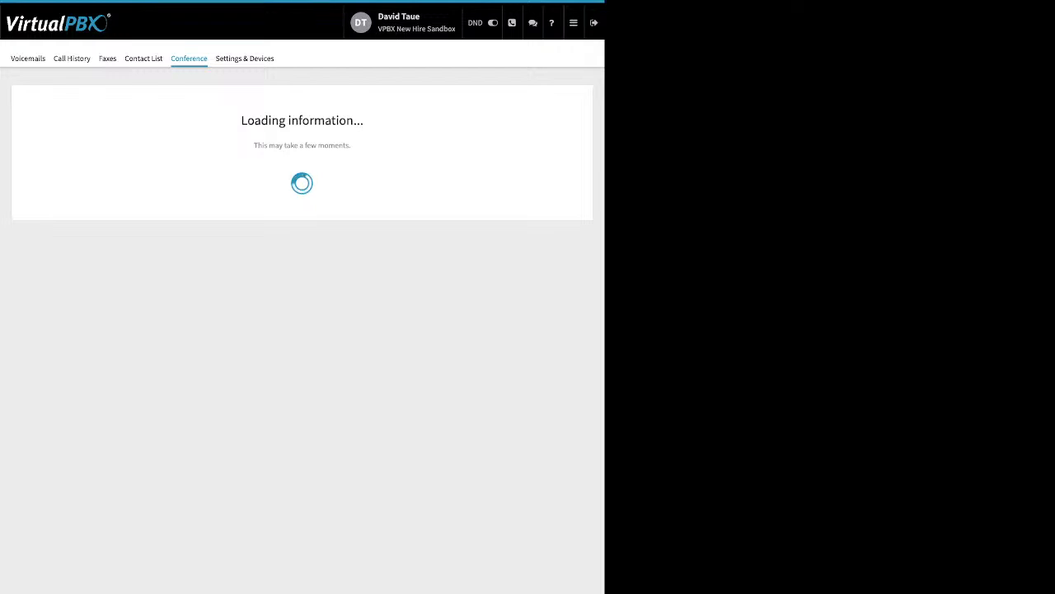
# Step: Enable call forwarding in Settings & Devices and save it
pyautogui.click(245, 58)
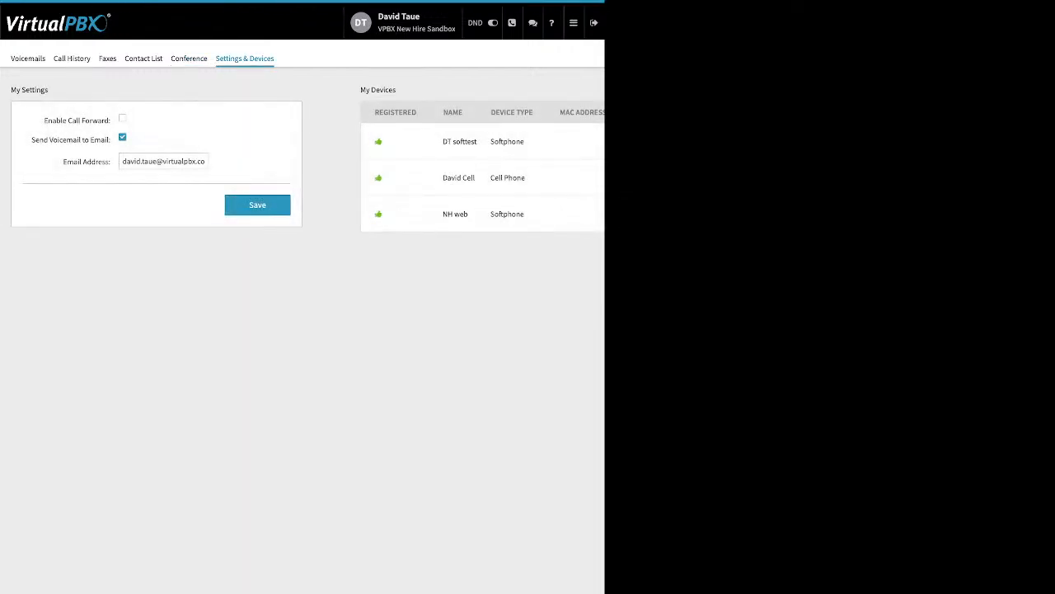
pyautogui.moveTo(44, 120); pyautogui.dragTo(99, 121)
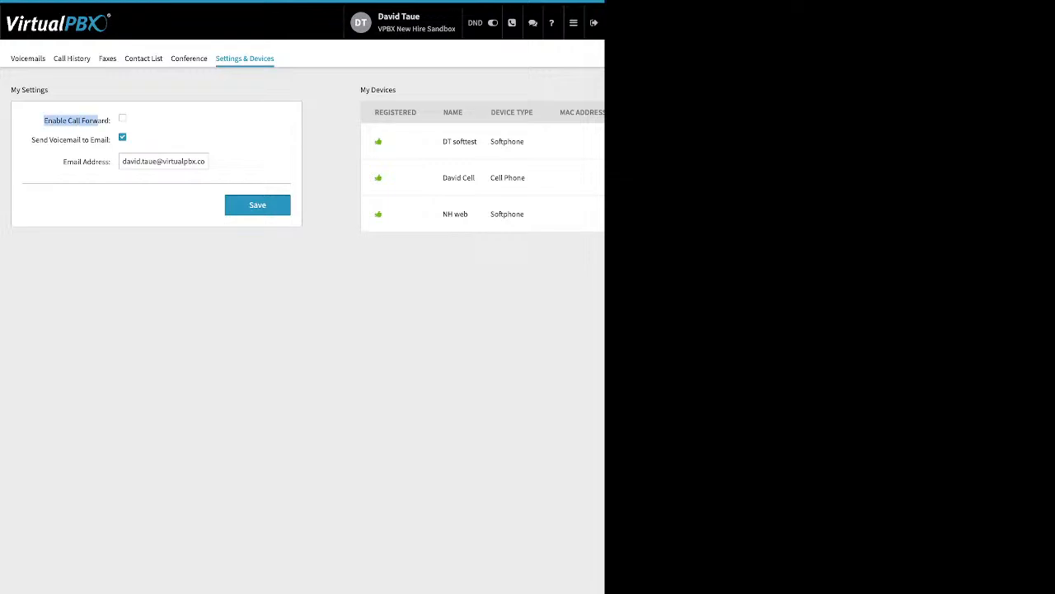
pyautogui.click(123, 118)
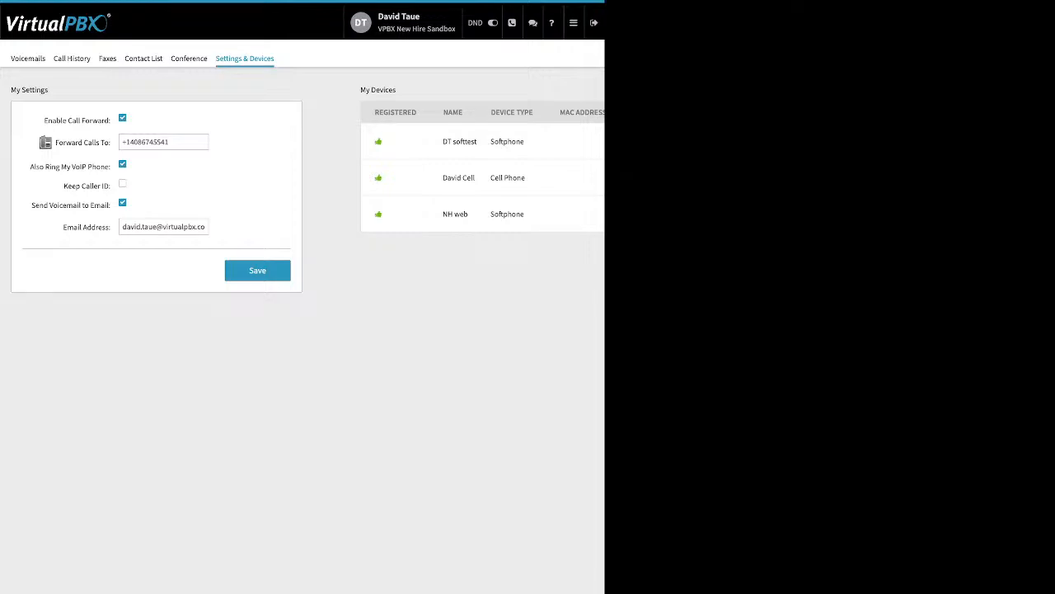
pyautogui.tripleClick(158, 142)
pyautogui.click(257, 271)
pyautogui.click(257, 270)
# Step: Turn call forwarding back off and save, then return to the admin dashboard
pyautogui.click(122, 118)
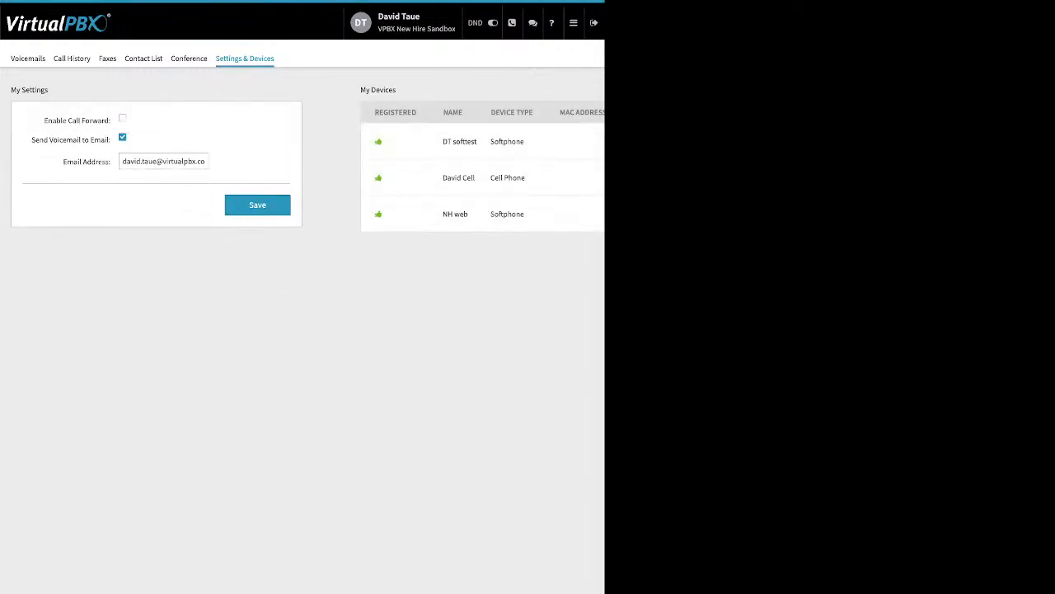
pyautogui.click(257, 205)
pyautogui.click(189, 58)
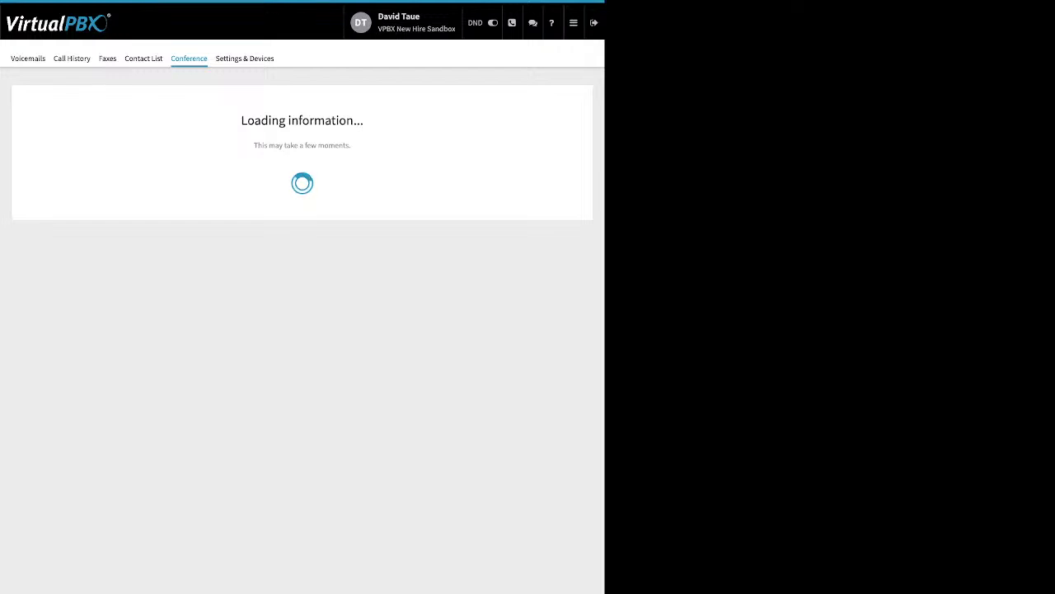
pyautogui.click(573, 22)
pyautogui.click(412, 113)
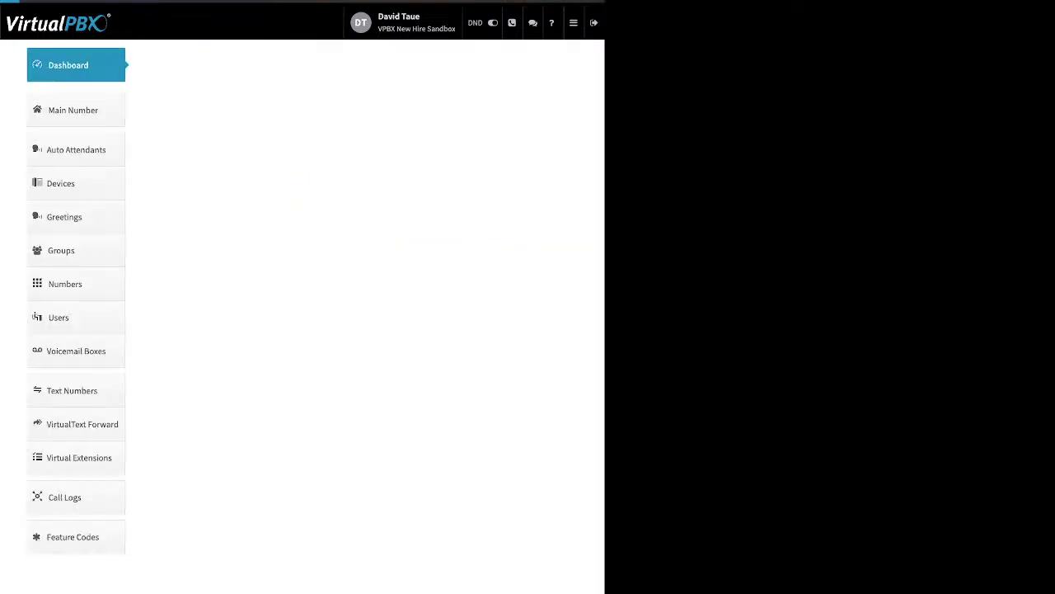